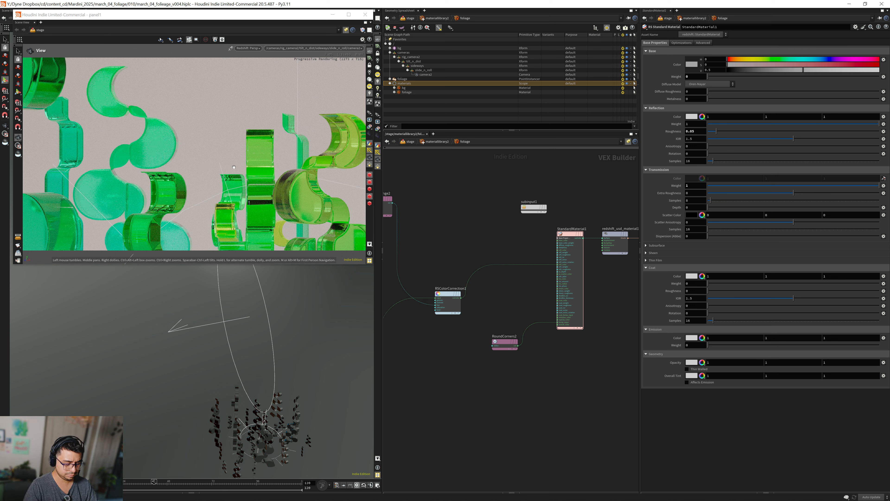
- Restart the Redshift viewport render and review the viewport's Redshift display options
{"action": "left_click", "coordinate": [331, 69]}
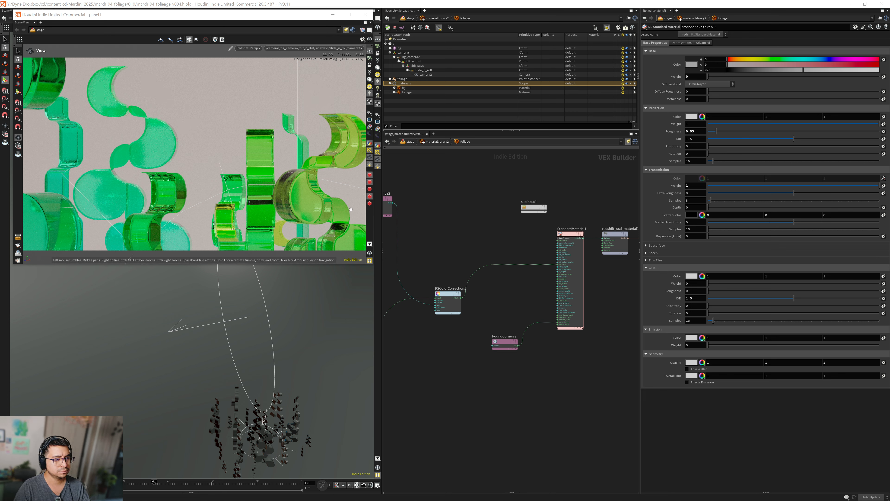
{"action": "left_click", "coordinate": [247, 48]}
{"action": "left_click", "coordinate": [261, 121]}
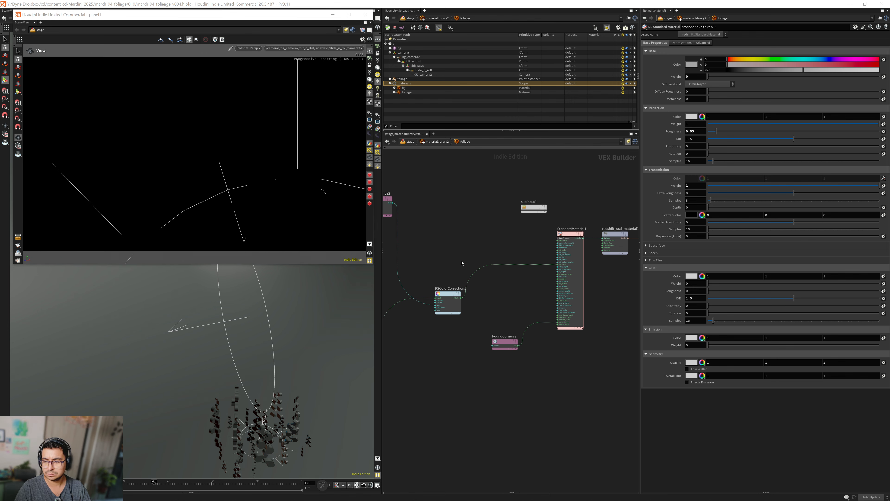
{"action": "middle_click_drag", "start_coordinate": [454, 260], "coordinate": [477, 254]}
{"action": "key", "text": "d"}
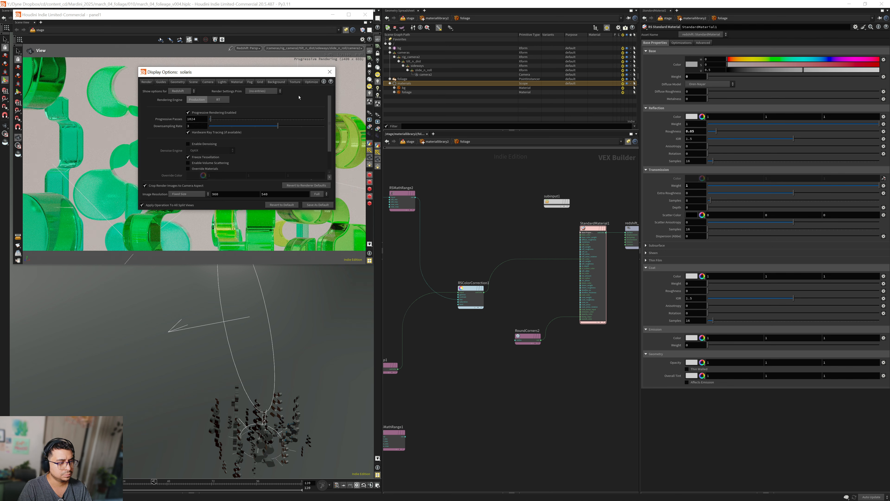
{"action": "left_click", "coordinate": [329, 72]}
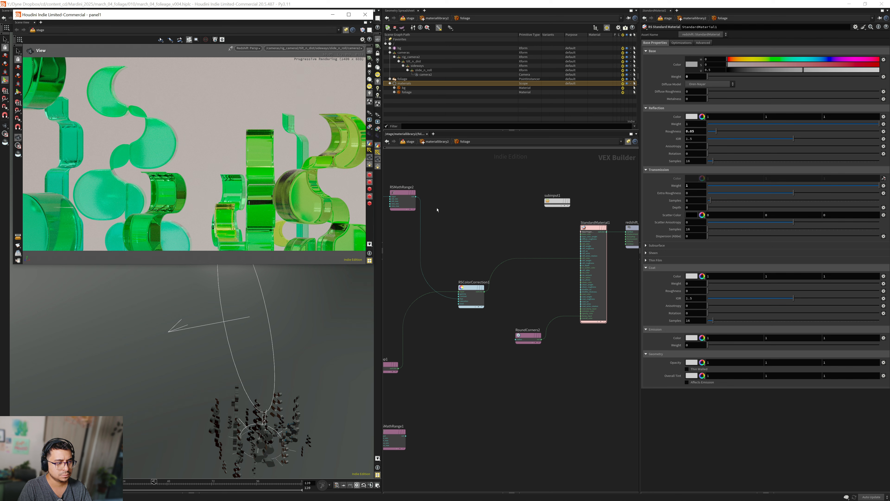
- Set the foliage StandardMaterial1 reflection roughness to 0.1 and its reflection IOR to 1.56
{"action": "mouse_move", "coordinate": [469, 247]}
{"action": "middle_mouse_down"}
{"action": "mouse_move", "coordinate": [482, 239]}
{"action": "mouse_move", "coordinate": [475, 223]}
{"action": "mouse_move", "coordinate": [476, 234]}
{"action": "middle_mouse_up"}
{"action": "left_click", "coordinate": [571, 245]}
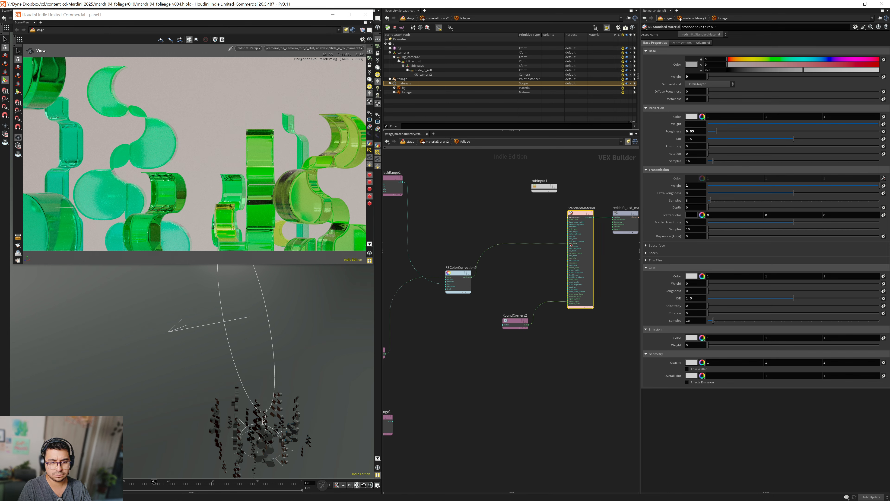
{"action": "double_click", "coordinate": [695, 132]}
{"action": "type", "text": "0.1"}
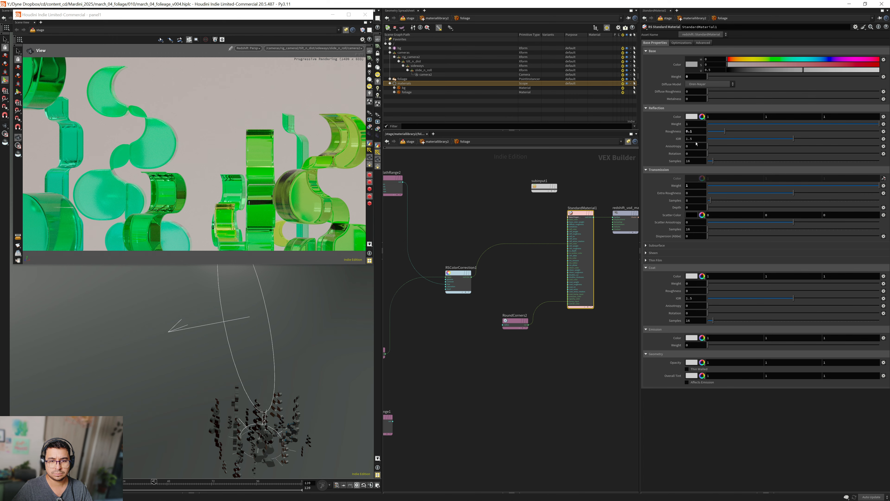
{"action": "key", "text": "Return"}
{"action": "double_click", "coordinate": [691, 140]}
{"action": "type", "text": "1.56"}
{"action": "key", "text": "Return"}
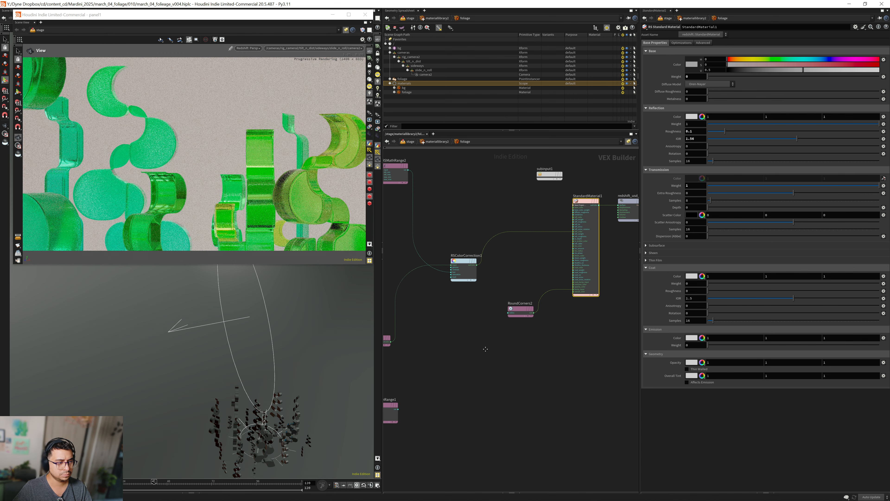
- Duplicate the RSMathRange2 node and give the copy a new range of 0.7 to 1
{"action": "middle_click_drag", "start_coordinate": [468, 355], "coordinate": [503, 325]}
{"action": "scroll", "coordinate": [502, 324], "scroll_direction": "down", "scroll_amount": 3}
{"action": "scroll", "coordinate": [503, 297], "scroll_direction": "up", "scroll_amount": 3}
{"action": "left_click", "coordinate": [501, 237]}
{"action": "middle_click_drag", "start_coordinate": [494, 208], "coordinate": [537, 307]}
{"action": "left_click_drag", "start_coordinate": [456, 214], "coordinate": [448, 269], "text": "alt"}
{"action": "double_click", "coordinate": [693, 65]}
{"action": "type", "text": "0.7"}
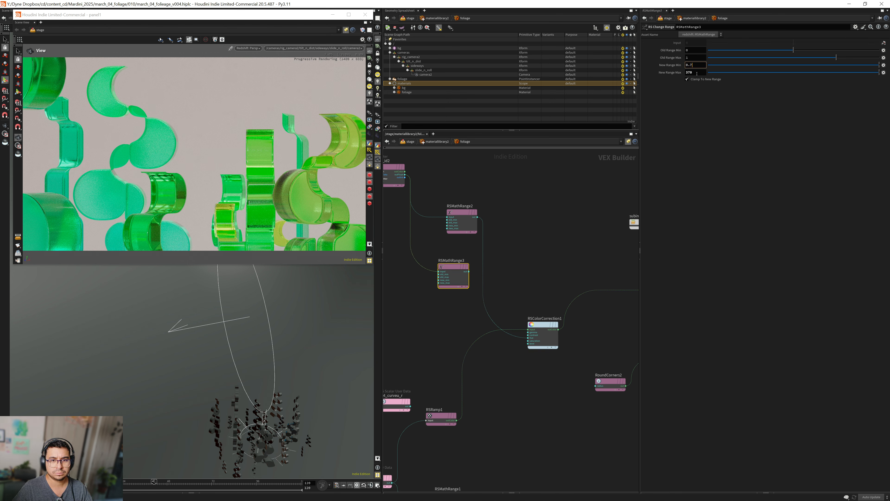
{"action": "key", "text": "Tab"}
{"action": "type", "text": "1"}
{"action": "key", "text": "Return"}
- Duplicate the rand_id2 jitter node as the source for RSMathRange3 and raise the copy's float seed to about 1.12 billion
{"action": "scroll", "coordinate": [481, 308], "scroll_direction": "up", "scroll_amount": 2}
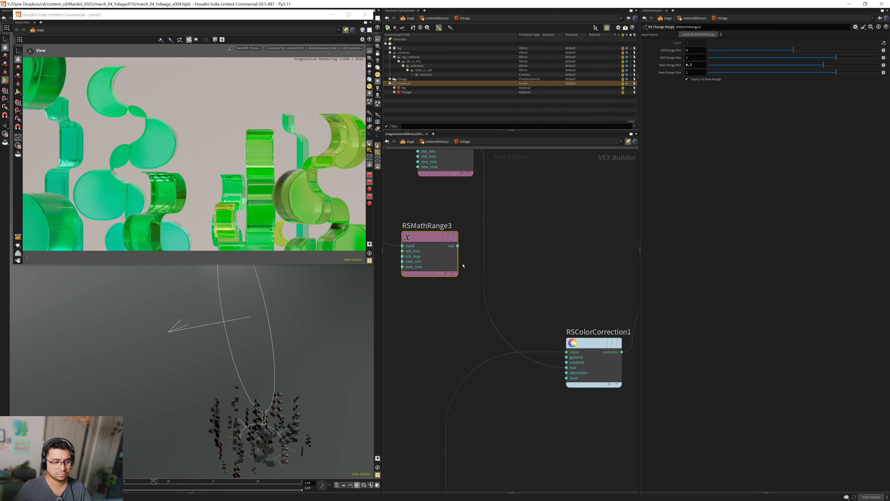
{"action": "middle_click_drag", "start_coordinate": [437, 281], "coordinate": [540, 305]}
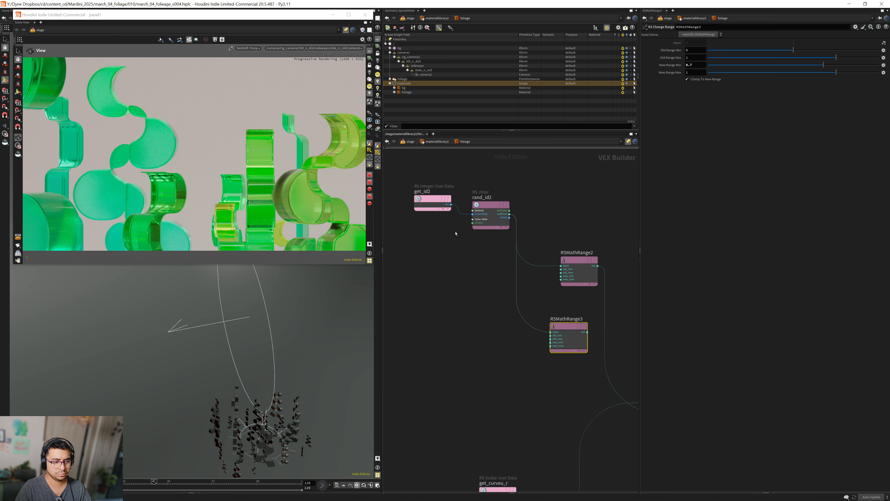
{"action": "left_click_drag", "start_coordinate": [489, 207], "coordinate": [476, 270], "text": "alt"}
{"action": "scroll", "coordinate": [506, 308], "scroll_direction": "up", "scroll_amount": 2}
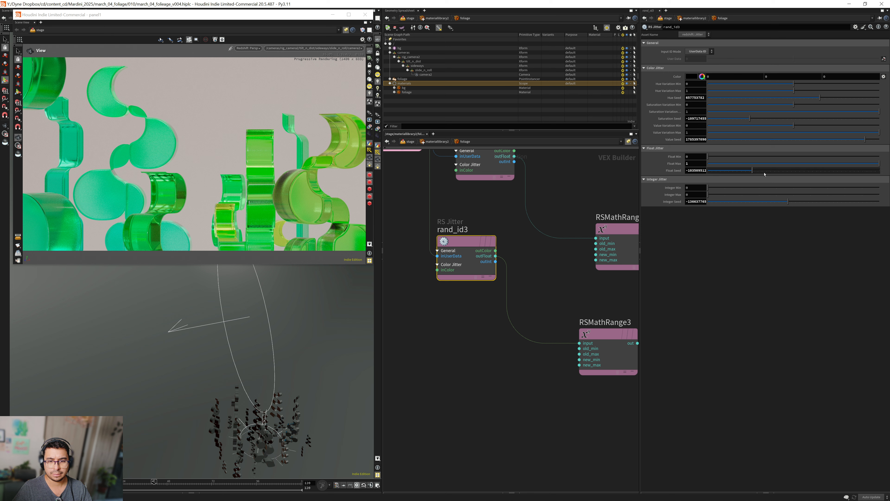
{"action": "left_click_drag", "start_coordinate": [763, 173], "coordinate": [839, 171]}
- Connect the output of RSMathRange3 to the saturation input of RSColorCorrection1
{"action": "middle_click_drag", "start_coordinate": [529, 291], "coordinate": [461, 271]}
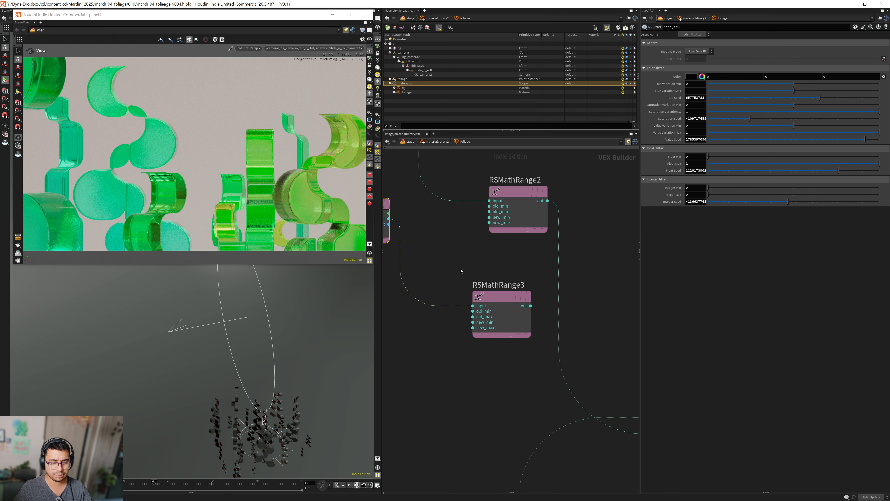
{"action": "left_click", "coordinate": [530, 306]}
{"action": "middle_click_drag", "start_coordinate": [530, 305], "coordinate": [396, 195]}
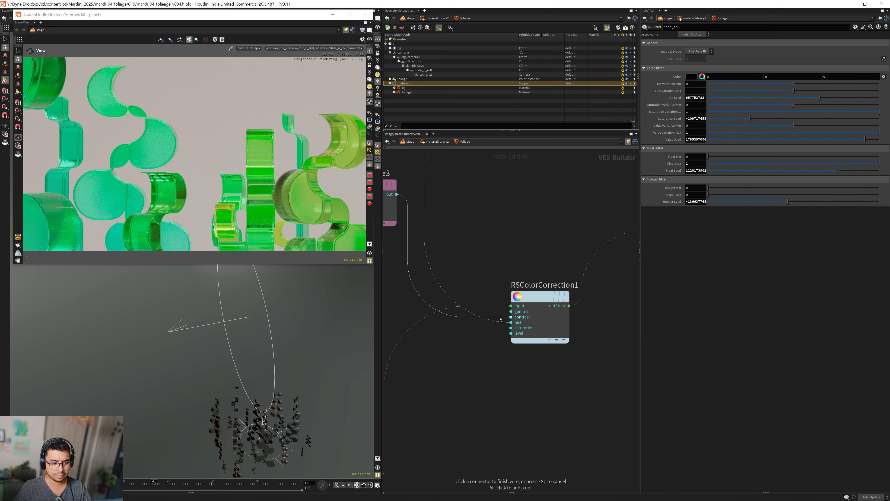
{"action": "left_click", "coordinate": [515, 330]}
{"action": "scroll", "coordinate": [515, 330], "scroll_direction": "down", "scroll_amount": 3}
{"action": "middle_click_drag", "start_coordinate": [491, 316], "coordinate": [536, 333]}
- Rename RSMathRange3 to rand_saturation and RSMathRange2 to rand_hue
{"action": "double_click", "coordinate": [460, 252]}
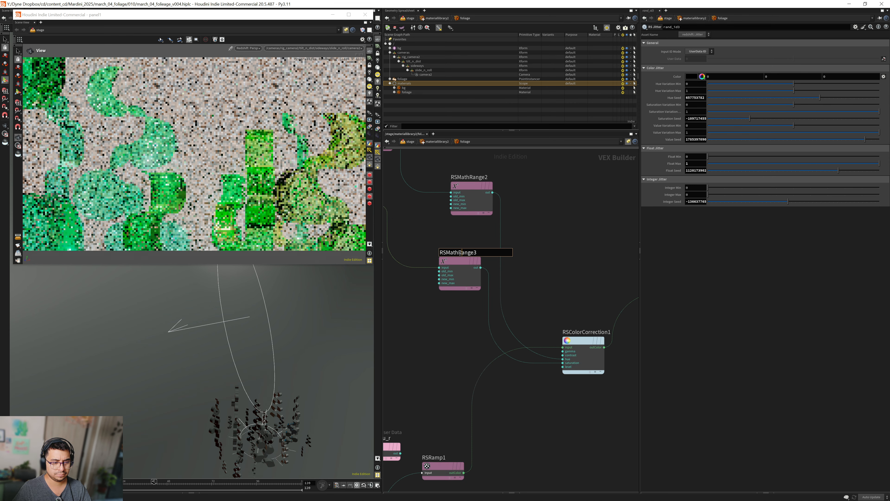
{"action": "double_click", "coordinate": [460, 253]}
{"action": "type", "text": "SAT_"}
{"action": "double_click", "coordinate": [460, 255]}
{"action": "type", "text": "rand_saturation"}
{"action": "key", "text": "Return"}
{"action": "double_click", "coordinate": [463, 178]}
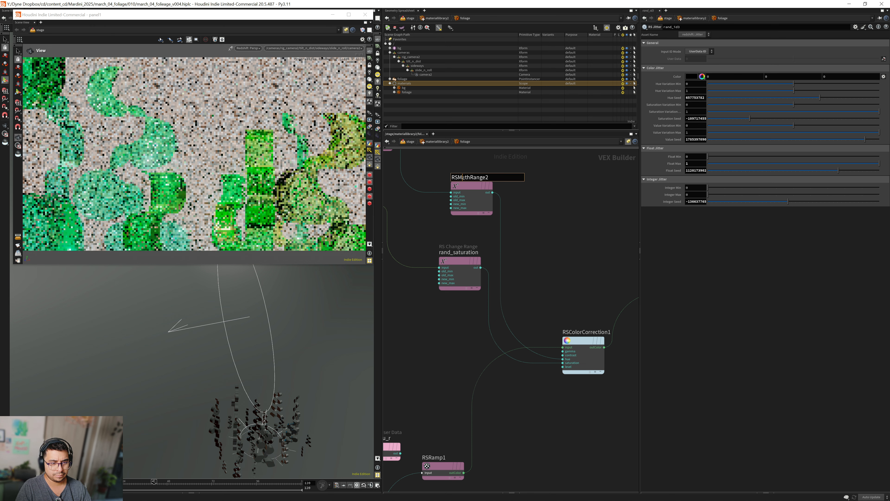
{"action": "type", "text": "rand_hue"}
{"action": "key", "text": "Return"}
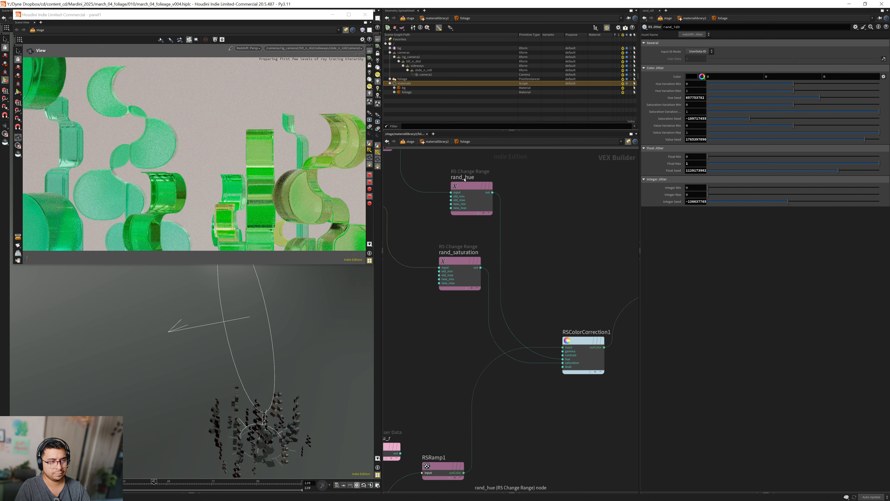
- Arrange the get_id2, jitter, rand_hue and rand_saturation nodes into two aligned rows
{"action": "scroll", "coordinate": [535, 262], "scroll_direction": "down", "scroll_amount": 2}
{"action": "middle_click_drag", "start_coordinate": [534, 261], "coordinate": [541, 298]}
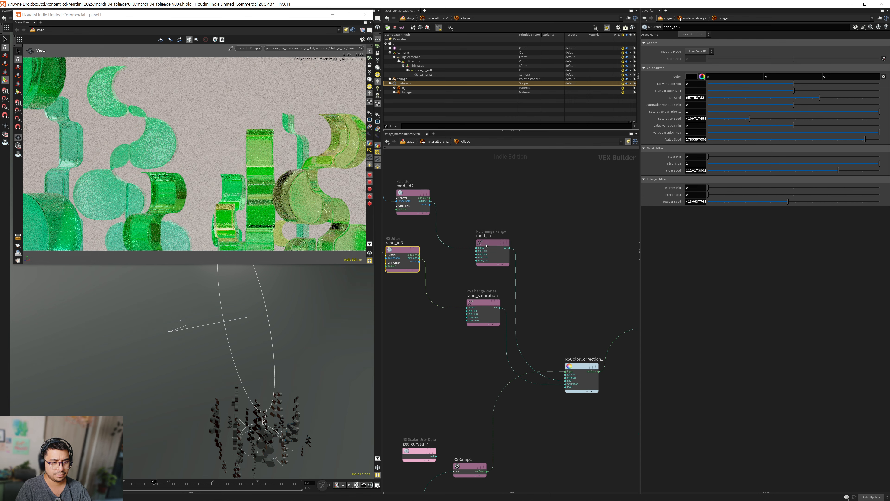
{"action": "left_click_drag", "start_coordinate": [486, 246], "coordinate": [469, 195]}
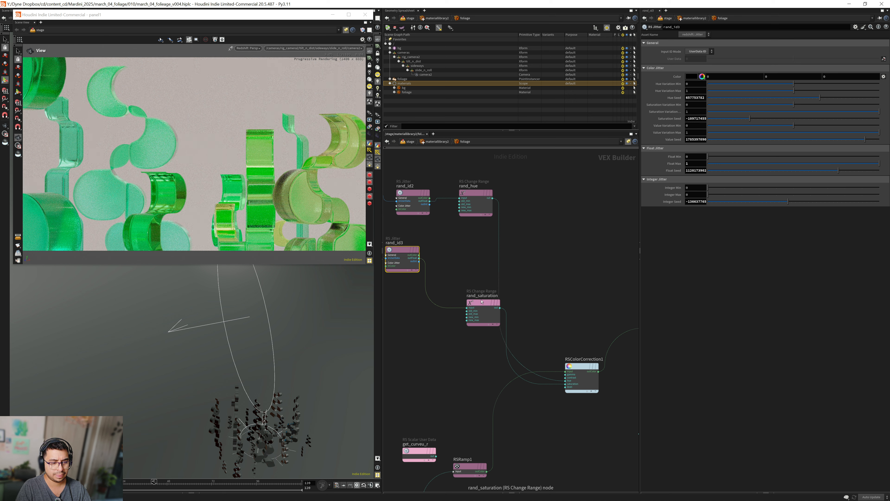
{"action": "left_click_drag", "start_coordinate": [482, 301], "coordinate": [474, 249]}
{"action": "middle_click_drag", "start_coordinate": [407, 251], "coordinate": [480, 268]}
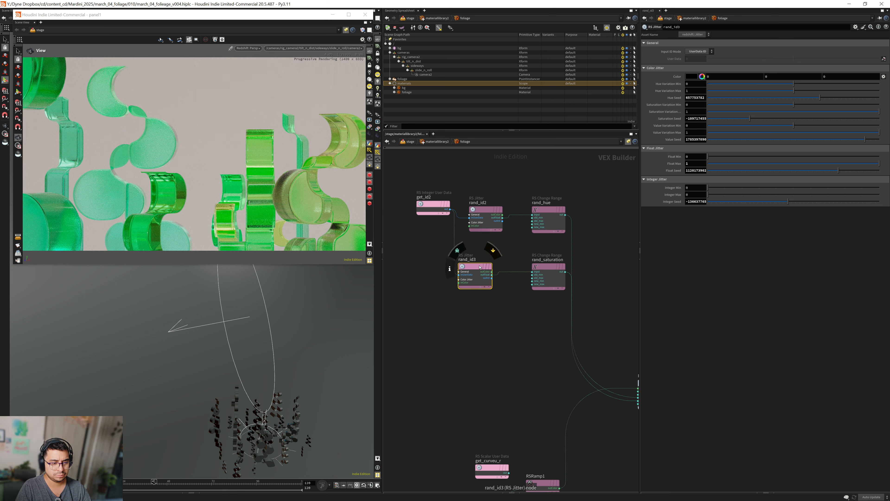
{"action": "left_click_drag", "start_coordinate": [480, 267], "coordinate": [491, 267]}
{"action": "left_click_drag", "start_coordinate": [431, 208], "coordinate": [427, 214]}
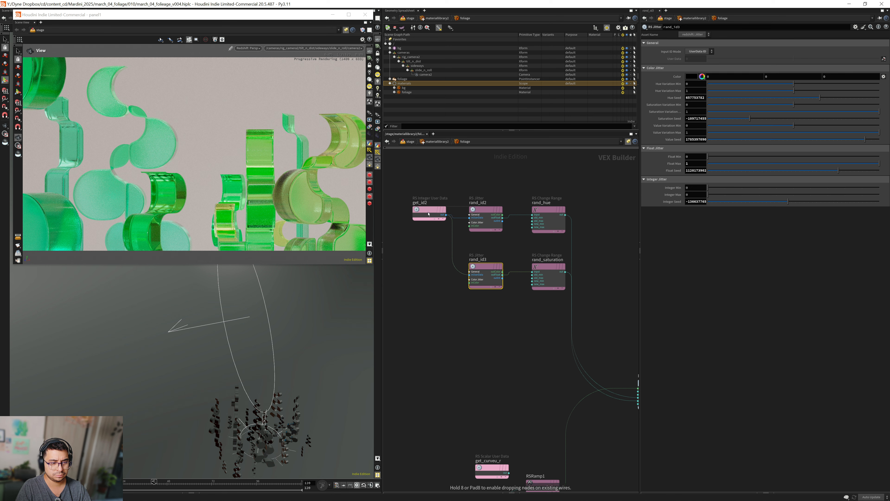
{"action": "scroll", "coordinate": [484, 363], "scroll_direction": "down", "scroll_amount": 2}
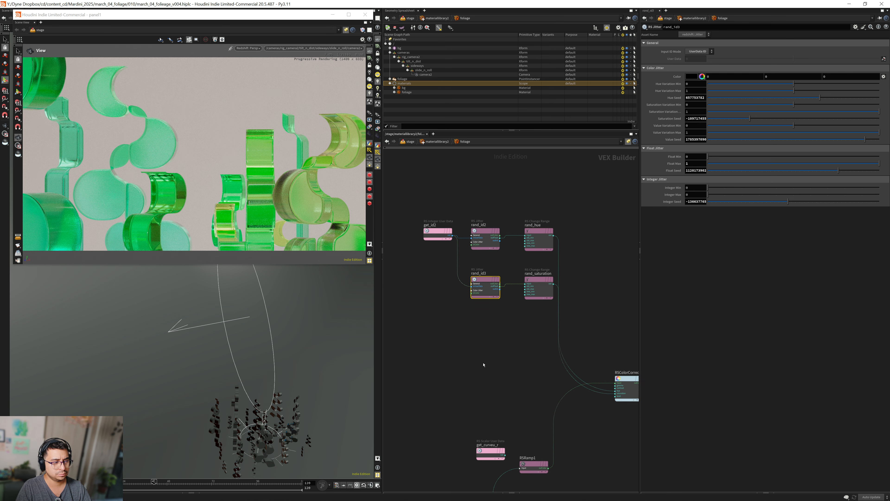
{"action": "middle_click_drag", "start_coordinate": [483, 363], "coordinate": [440, 313]}
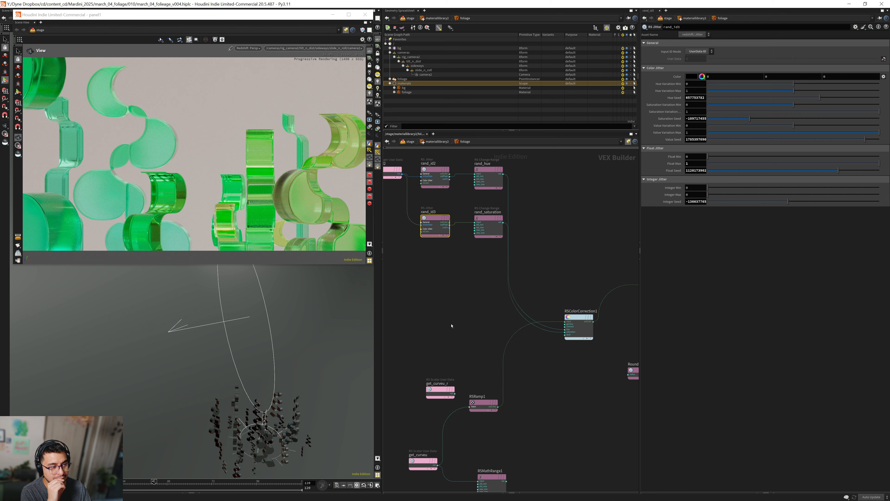
{"action": "middle_click_drag", "start_coordinate": [451, 326], "coordinate": [465, 261]}
{"action": "left_click_drag", "start_coordinate": [490, 331], "coordinate": [499, 341]}
{"action": "middle_click_drag", "start_coordinate": [489, 368], "coordinate": [495, 346]}
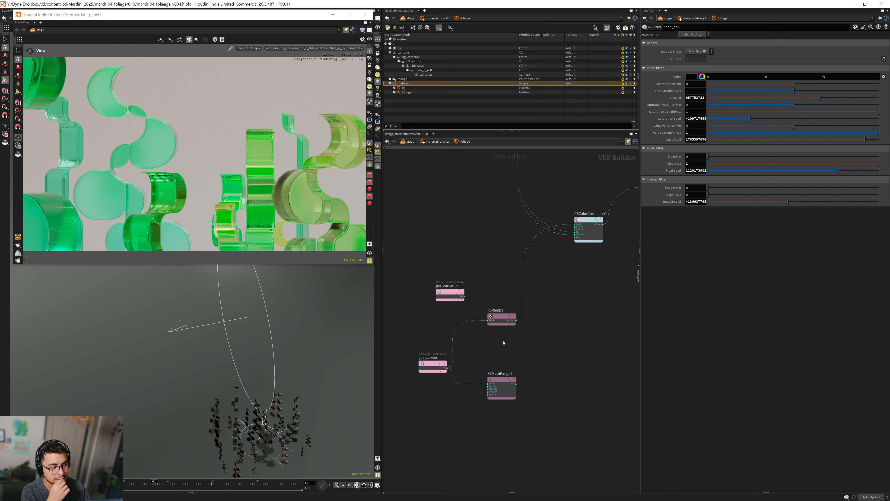
{"action": "middle_click_drag", "start_coordinate": [529, 322], "coordinate": [521, 344]}
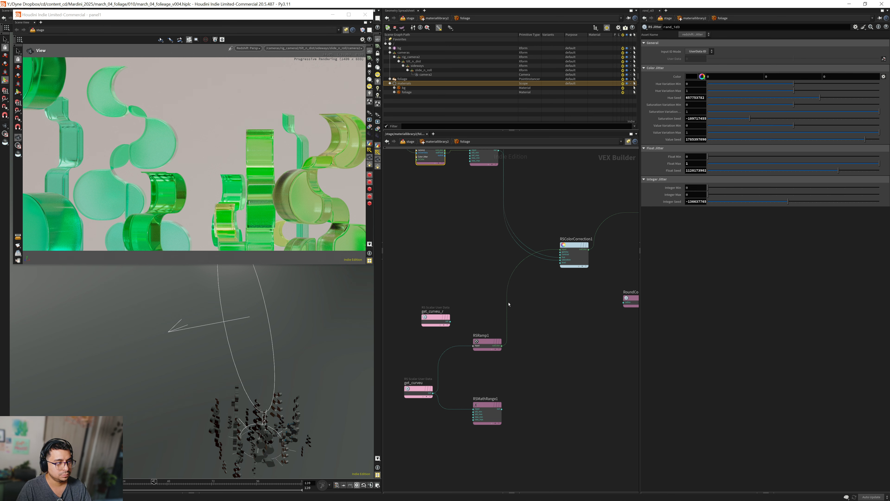
{"action": "mouse_move", "coordinate": [630, 299]}
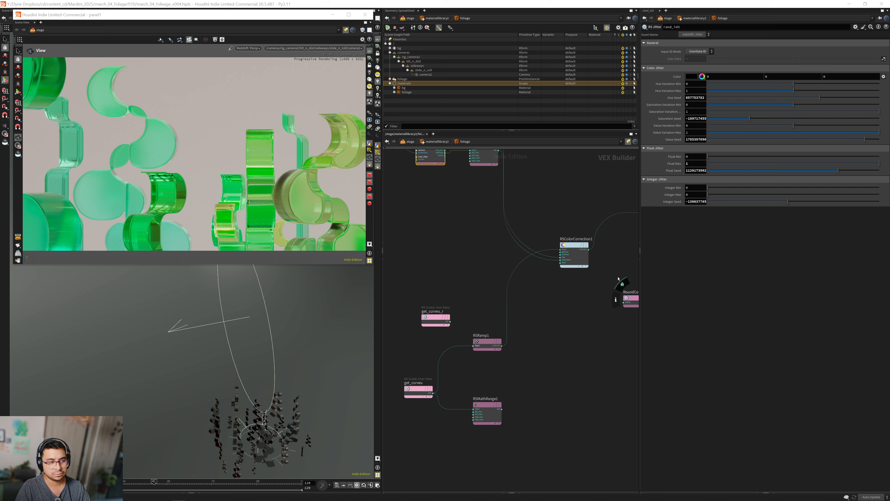
- Change the float seed of the rand_id3 jitter node to a large negative value to vary the saturation pattern
{"action": "middle_click_drag", "start_coordinate": [469, 242], "coordinate": [515, 363]}
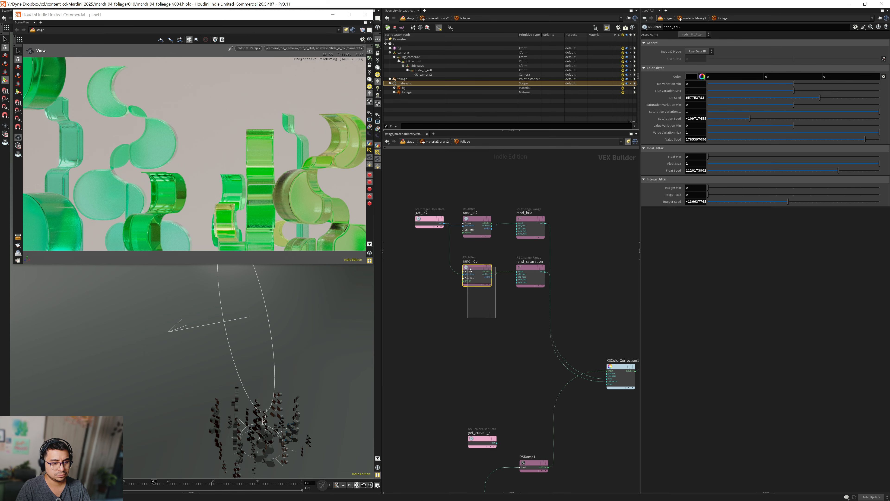
{"action": "left_click", "coordinate": [730, 171]}
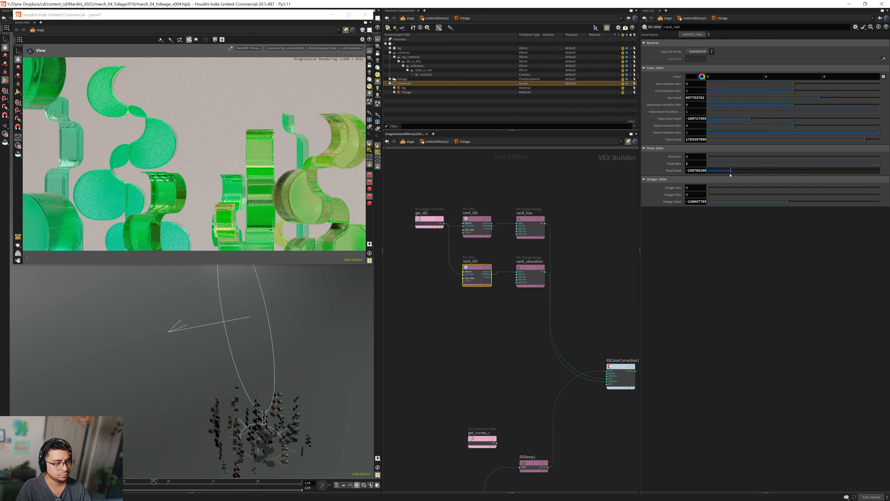
- Try a float seed of about 740 million on the rand_id2 jitter node and undo the change
{"action": "left_click", "coordinate": [476, 219]}
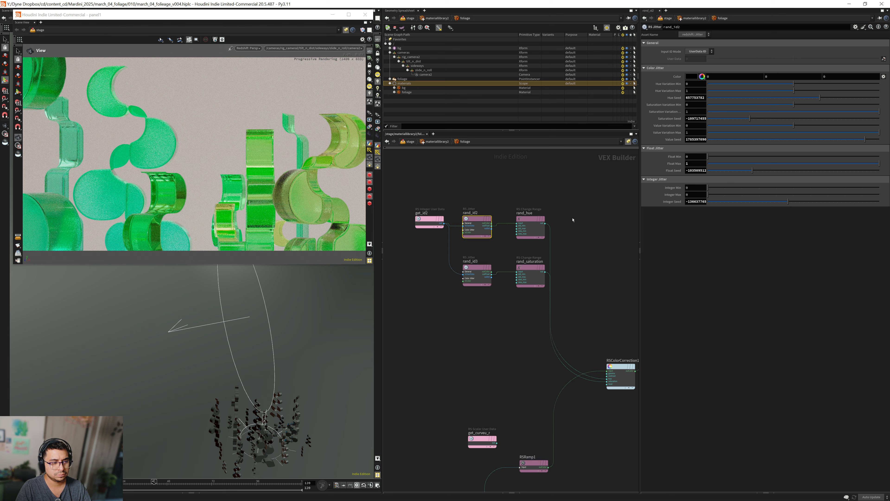
{"action": "left_click", "coordinate": [823, 171]}
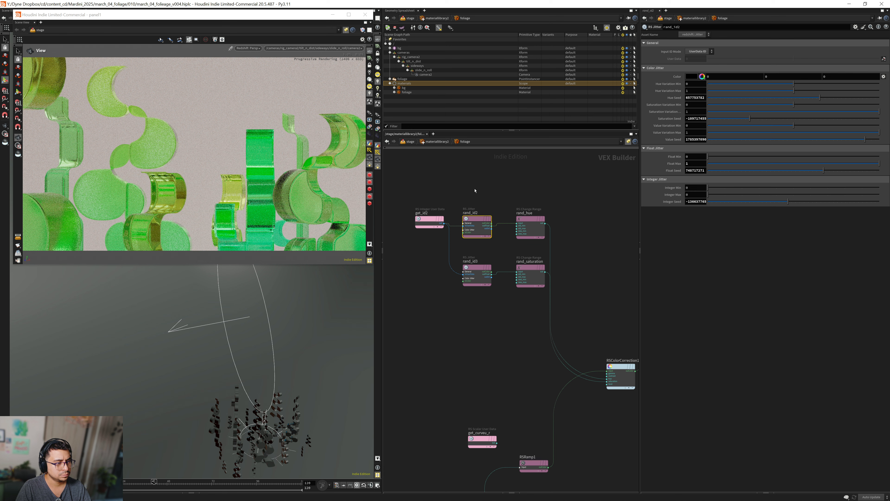
{"action": "middle_click_drag", "start_coordinate": [465, 185], "coordinate": [473, 198]}
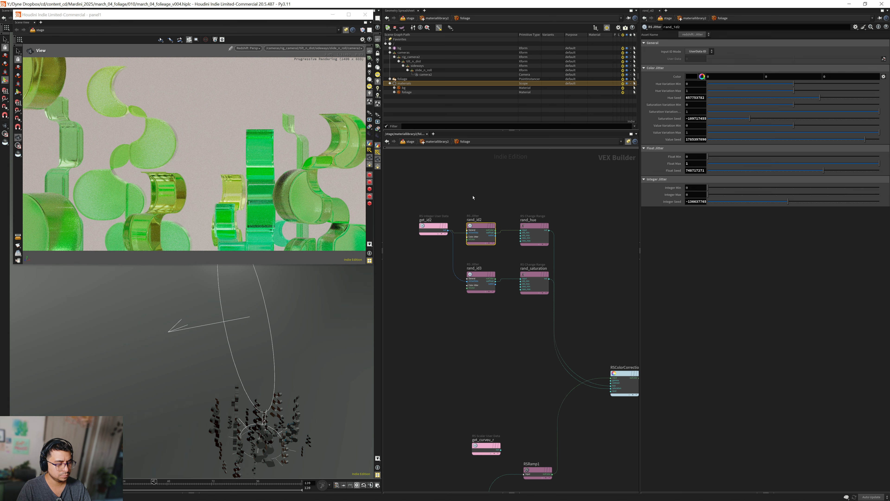
{"action": "key", "text": "ctrl+z"}
- Set the reflection roughness of StandardMaterial1 to 0.075
{"action": "middle_click_drag", "start_coordinate": [498, 360], "coordinate": [419, 282]}
{"action": "middle_click_drag", "start_coordinate": [535, 262], "coordinate": [425, 294]}
{"action": "left_click", "coordinate": [571, 261]}
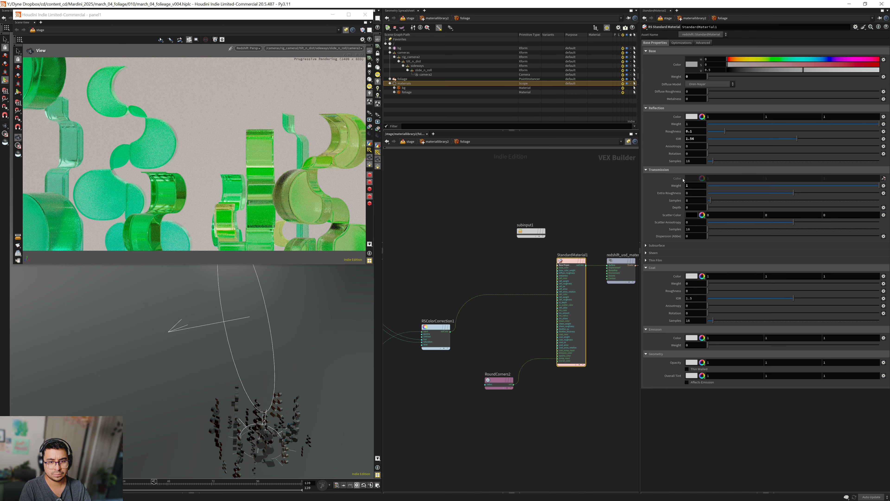
{"action": "left_click", "coordinate": [696, 132]}
{"action": "key", "text": "BackSpace"}
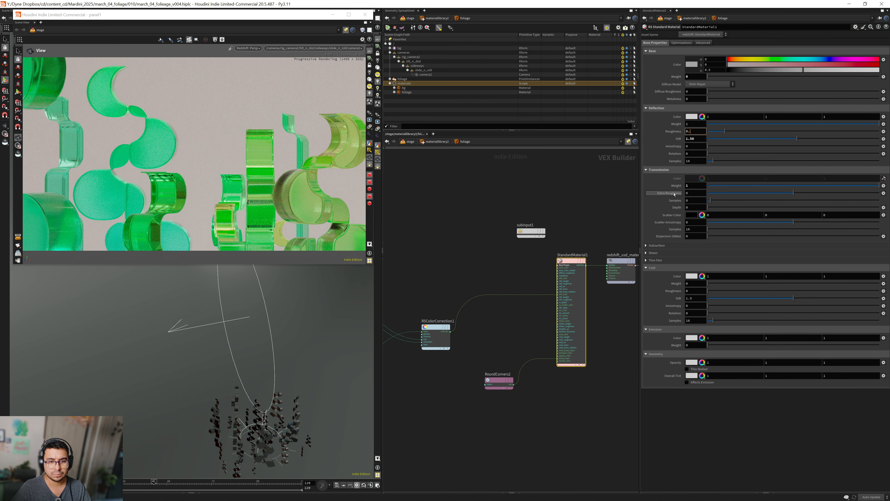
{"action": "type", "text": "075"}
{"action": "key", "text": "Return"}
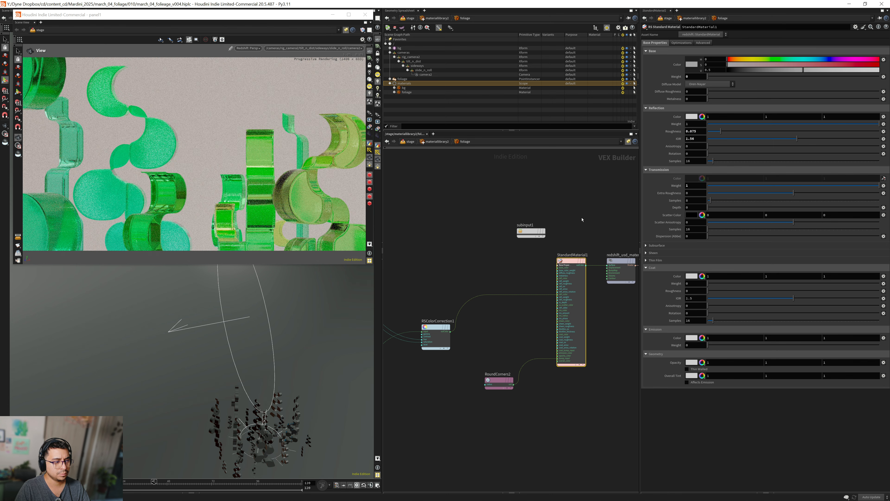
- Try a reflection IOR of 2.2 on StandardMaterial1, and set it back to 1.56
{"action": "double_click", "coordinate": [696, 139]}
{"action": "type", "text": "2.2"}
{"action": "key", "text": "Return"}
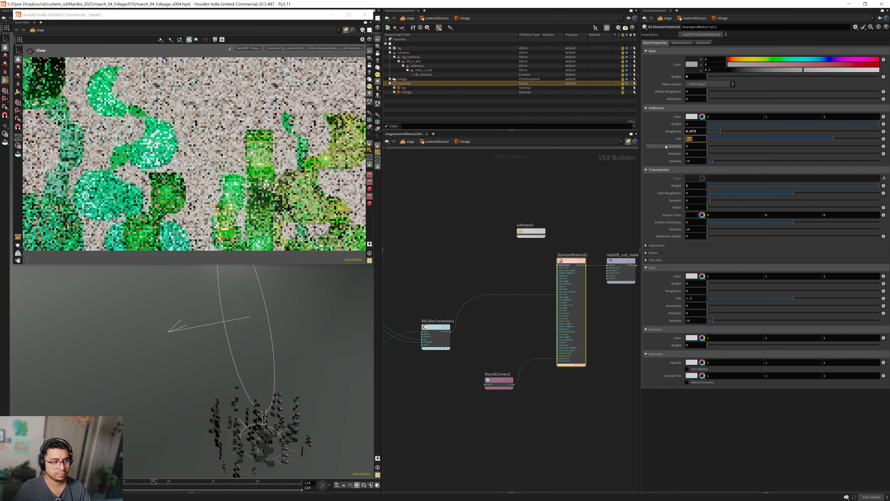
{"action": "type", "text": "1.56"}
{"action": "key", "text": "Return"}
- Set the transmission extra roughness of StandardMaterial1 to 0.2
{"action": "double_click", "coordinate": [692, 194]}
{"action": "type", "text": "0.2"}
{"action": "key", "text": "Return"}
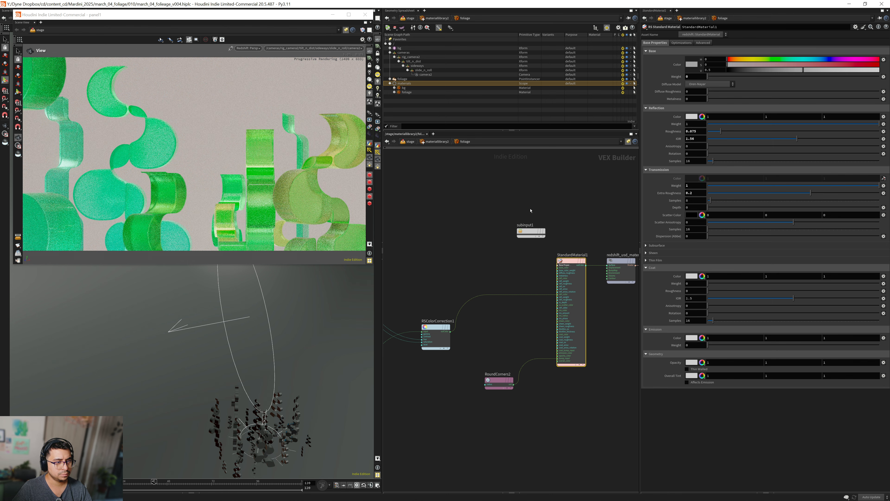
- Undo the last transmission extra roughness change on StandardMaterial1, and try values of 0.1 and 0.025 instead
{"action": "key", "text": "ctrl+z"}
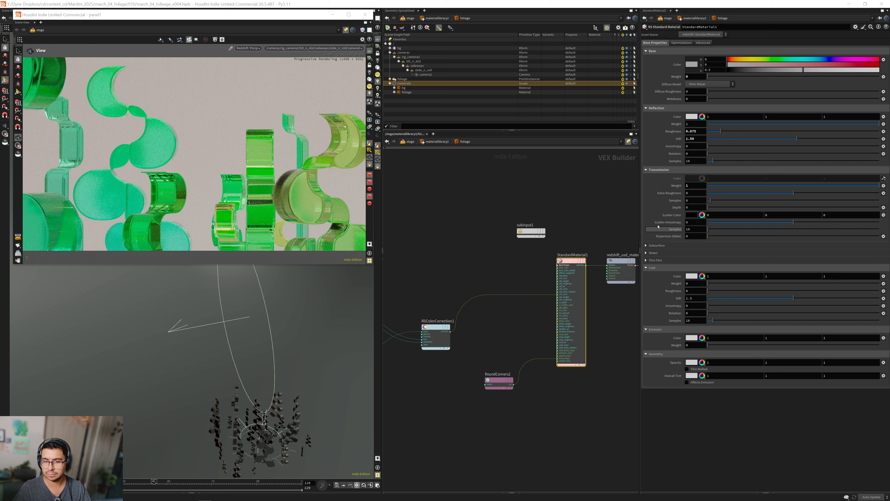
{"action": "left_click", "coordinate": [689, 193]}
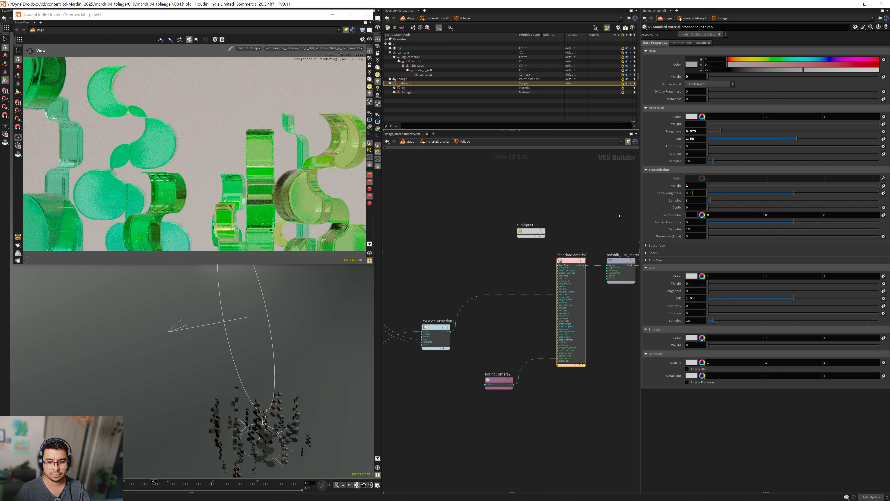
{"action": "key", "text": "Return"}
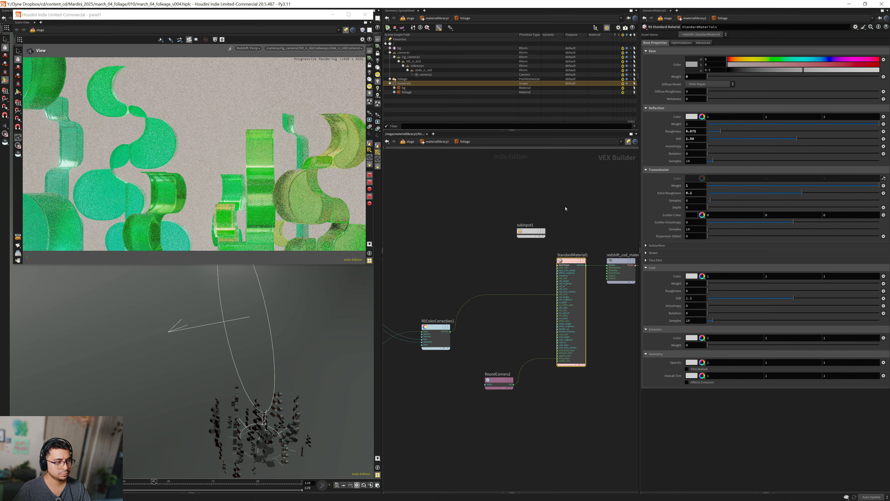
{"action": "left_click", "coordinate": [700, 192]}
{"action": "type", "text": "025"}
{"action": "key", "text": "Return"}
- Open the render viewport's display options and set the Redshift reflection trace depth to 8
{"action": "middle_click_drag", "start_coordinate": [463, 277], "coordinate": [488, 243]}
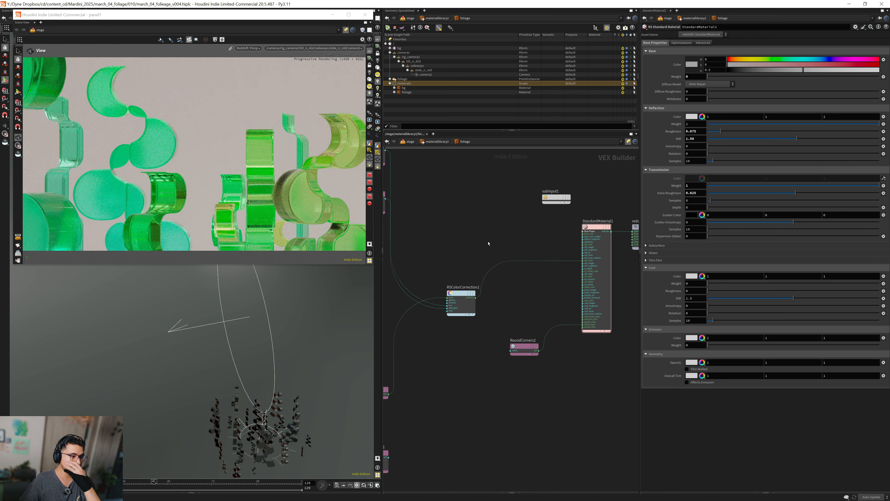
{"action": "key", "text": "d"}
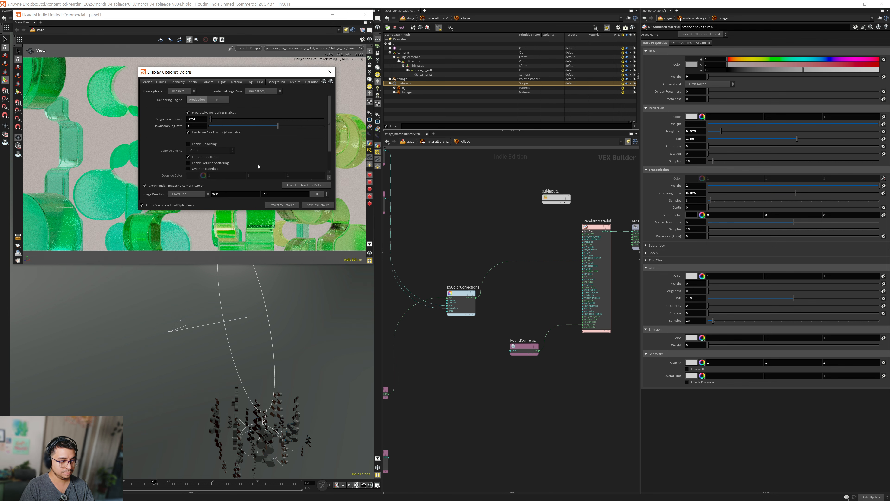
{"action": "left_click_drag", "start_coordinate": [251, 72], "coordinate": [448, 160]}
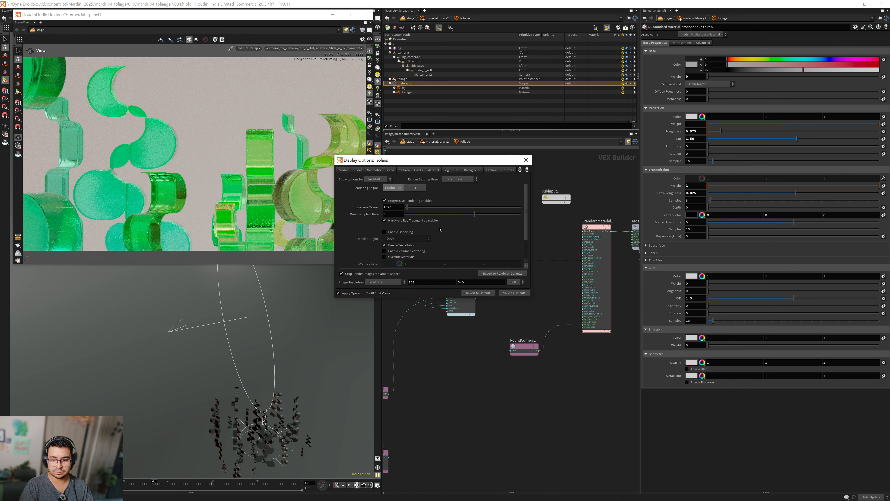
{"action": "left_click_drag", "start_coordinate": [526, 238], "coordinate": [530, 259]}
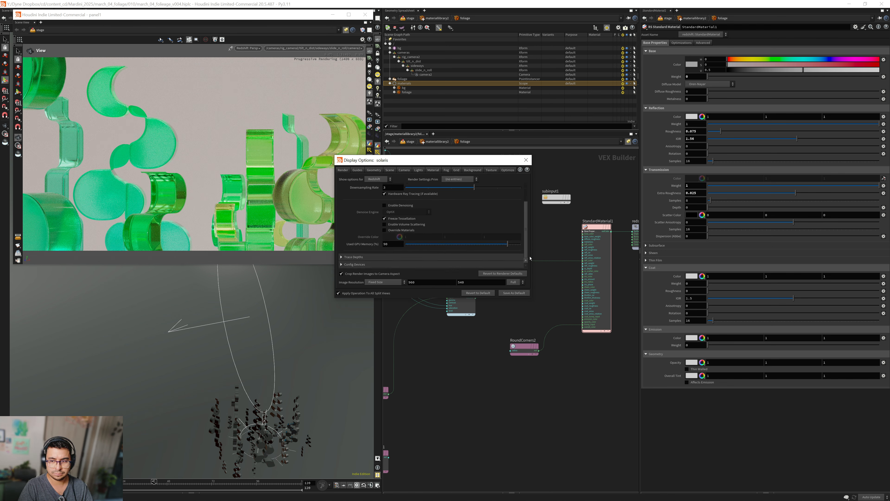
{"action": "left_click", "coordinate": [348, 258]}
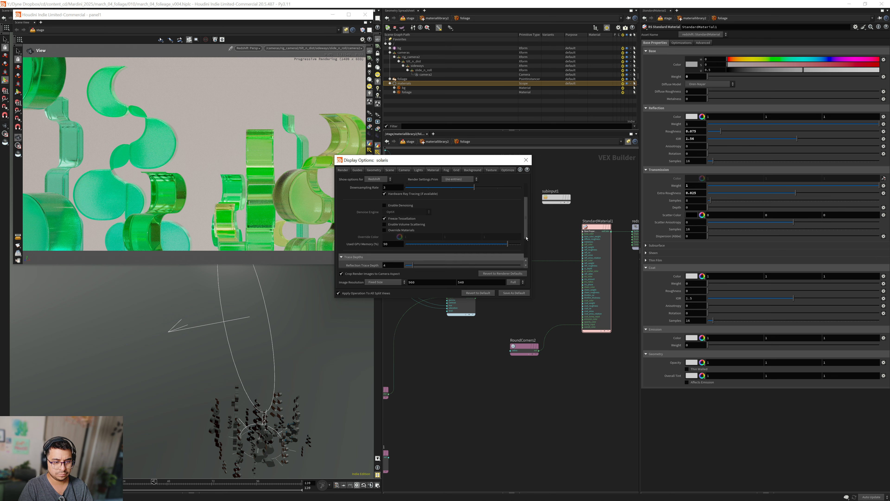
{"action": "scroll", "coordinate": [527, 238], "scroll_direction": "down", "scroll_amount": 2}
{"action": "double_click", "coordinate": [391, 228]}
{"action": "type", "text": "8"}
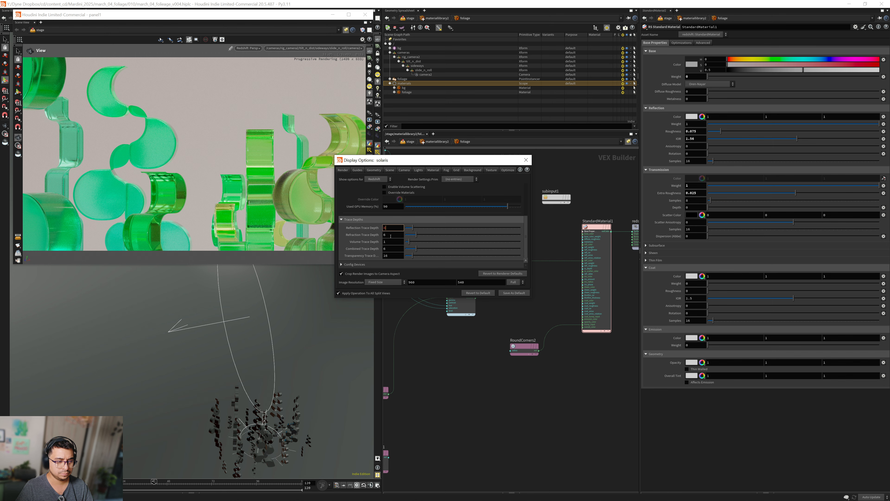
- Set the refraction and combined trace depths to 12 and the transparency trace depth to 32, and close the display options
{"action": "mouse_move", "coordinate": [391, 236]}
{"action": "left_mouse_down"}
{"action": "mouse_move", "coordinate": [377, 239]}
{"action": "mouse_move", "coordinate": [370, 259]}
{"action": "left_mouse_up"}
{"action": "type", "text": "1212"}
{"action": "key", "text": "Return"}
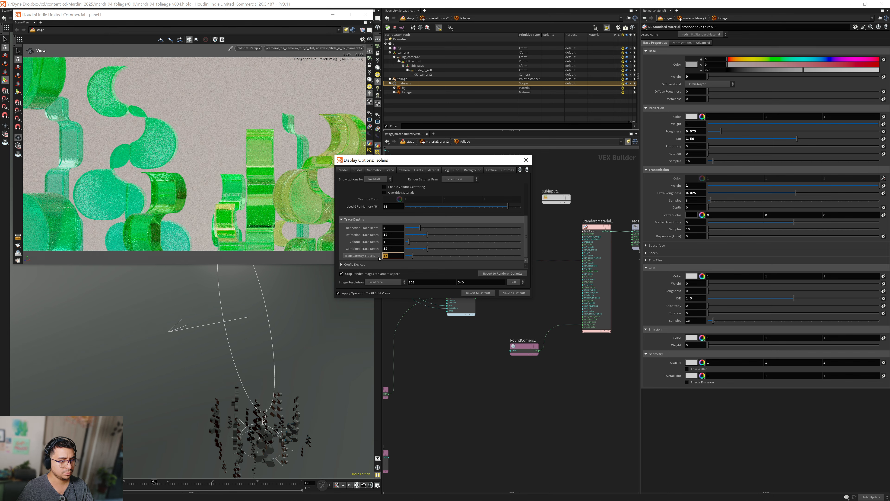
{"action": "type", "text": "32"}
{"action": "key", "text": "Return"}
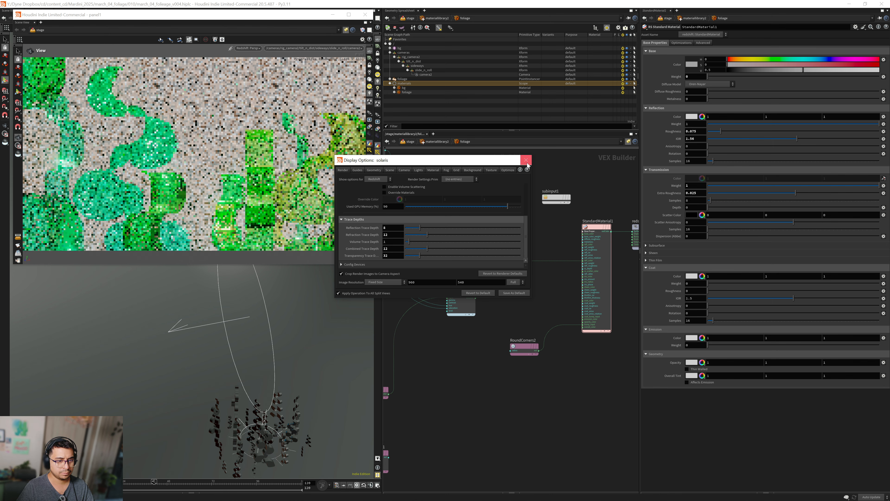
{"action": "left_click", "coordinate": [526, 160]}
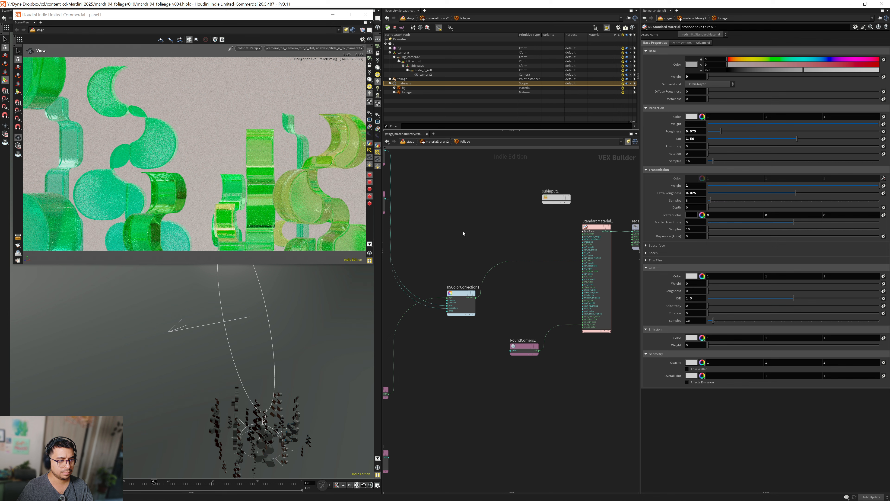
- Set the transmission extra roughness of StandardMaterial1 to 0
{"action": "middle_click_drag", "start_coordinate": [515, 232], "coordinate": [489, 241]}
{"action": "left_click_drag", "start_coordinate": [518, 240], "coordinate": [569, 259]}
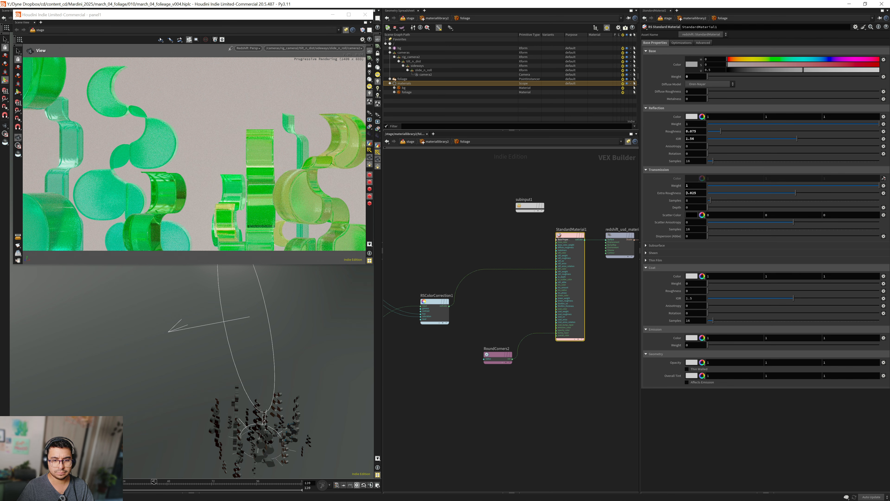
{"action": "left_click_drag", "start_coordinate": [700, 193], "coordinate": [674, 201]}
{"action": "type", "text": "0"}
{"action": "key", "text": "Return"}
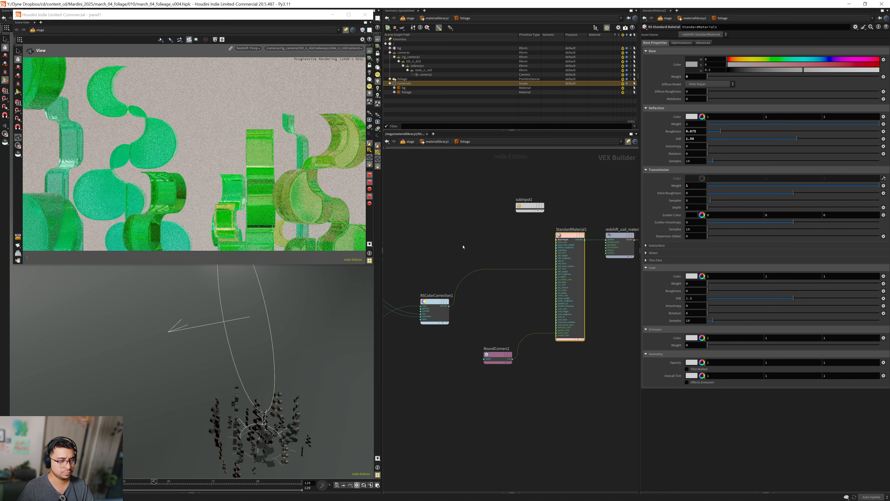
{"action": "left_click", "coordinate": [460, 246]}
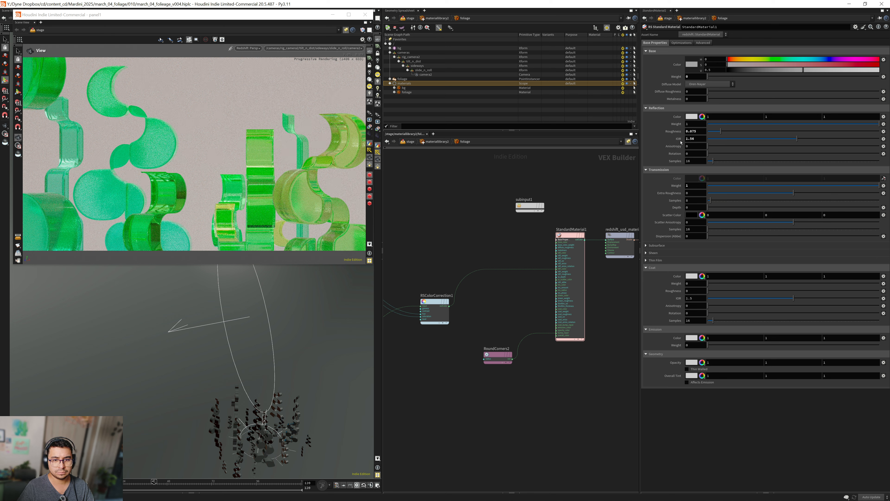
{"action": "left_click", "coordinate": [696, 131]}
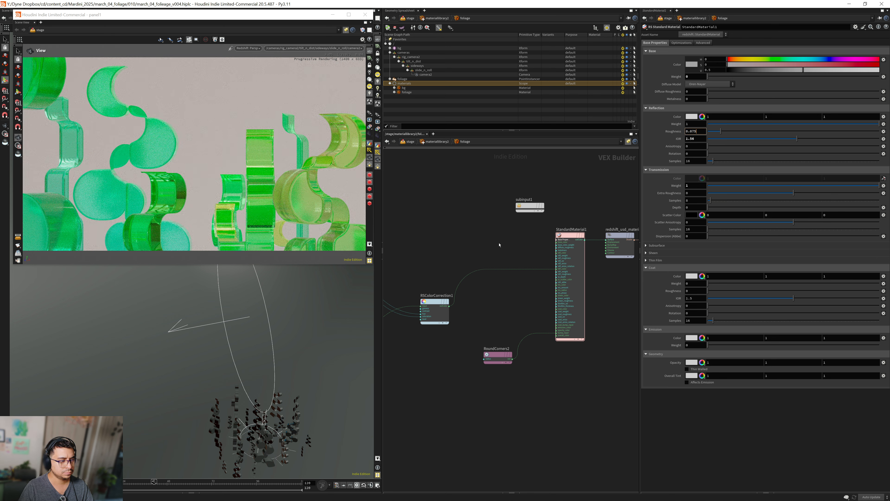
{"action": "left_click", "coordinate": [461, 237]}
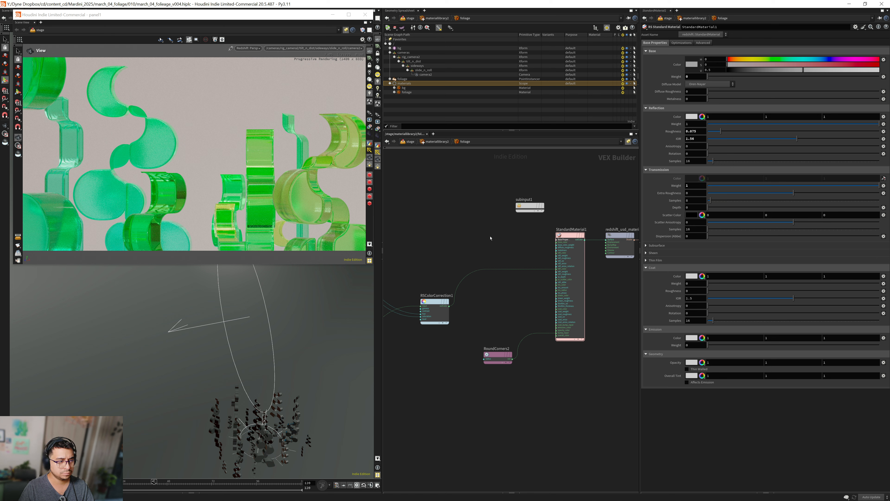
- Try a weaker and a stronger saturation on the end color of RSRamp1, undoing each change
{"action": "scroll", "coordinate": [482, 239], "scroll_direction": "up", "scroll_amount": 3}
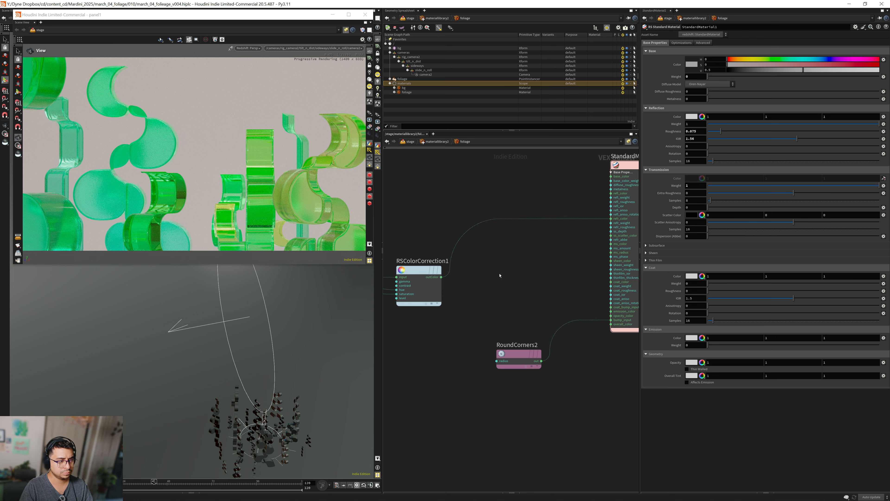
{"action": "scroll", "coordinate": [514, 288], "scroll_direction": "down", "scroll_amount": 5}
{"action": "left_click", "coordinate": [477, 298]}
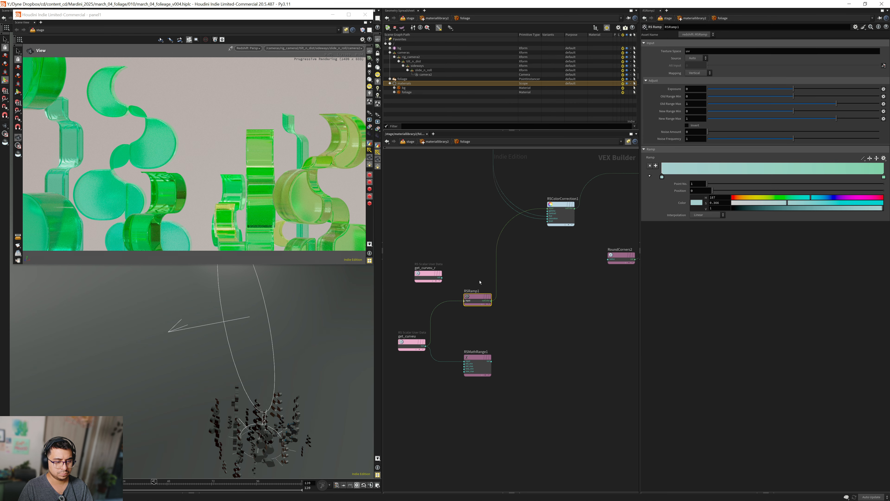
{"action": "left_click", "coordinate": [884, 178]}
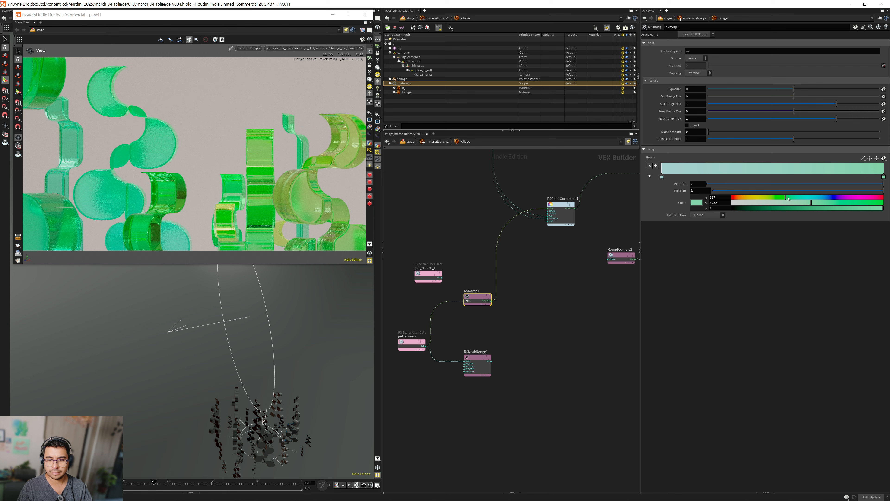
{"action": "left_click_drag", "start_coordinate": [762, 205], "coordinate": [754, 205]}
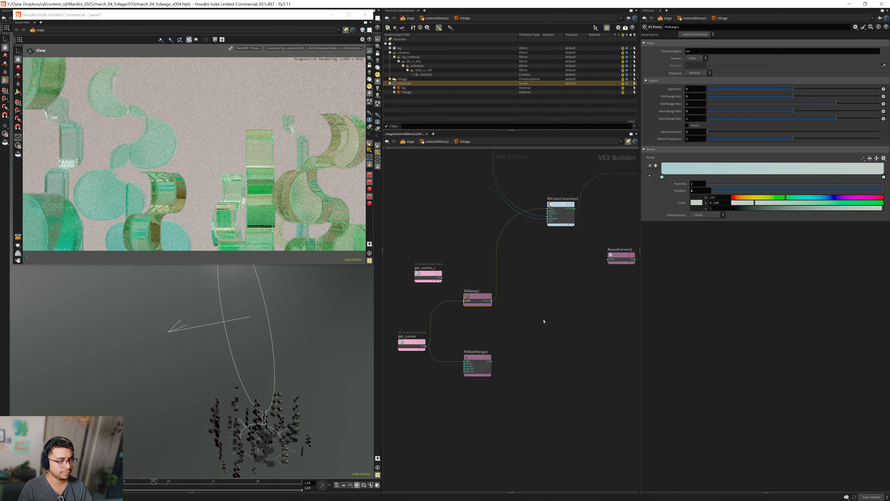
{"action": "middle_click_drag", "start_coordinate": [542, 318], "coordinate": [539, 308]}
{"action": "key", "text": "ctrl+z"}
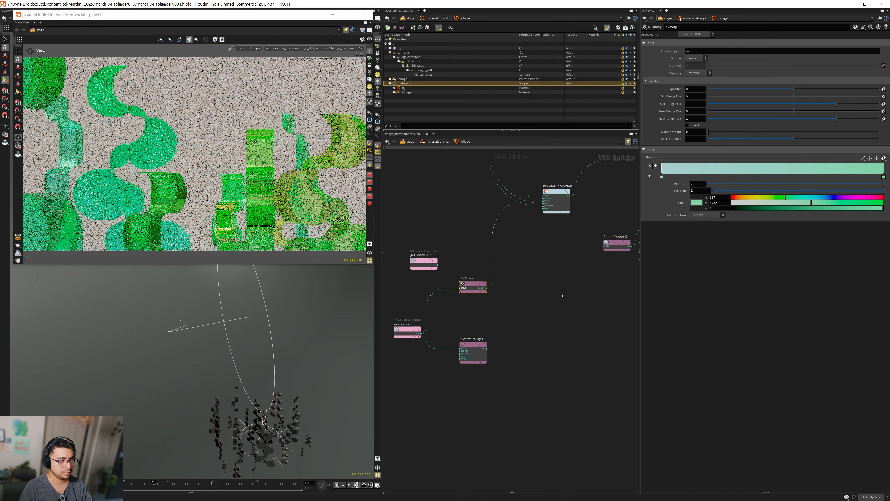
{"action": "left_click", "coordinate": [852, 205]}
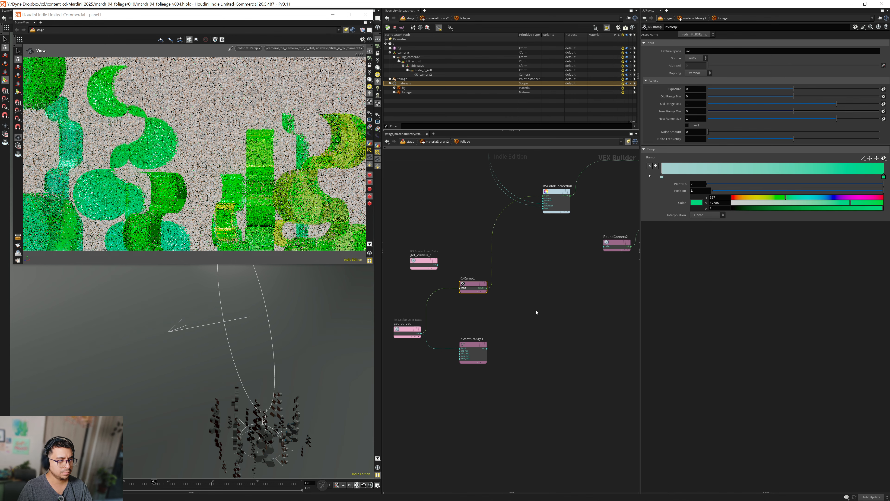
{"action": "key", "text": "ctrl+z"}
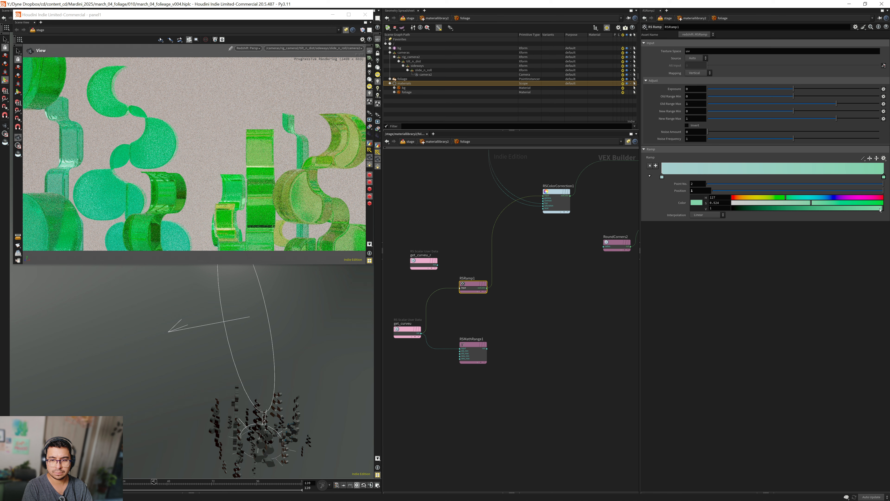
- Adjust the end color of RSRamp1 to a saturation of about 0.501 and a value of about 0.969
{"action": "left_click", "coordinate": [879, 208]}
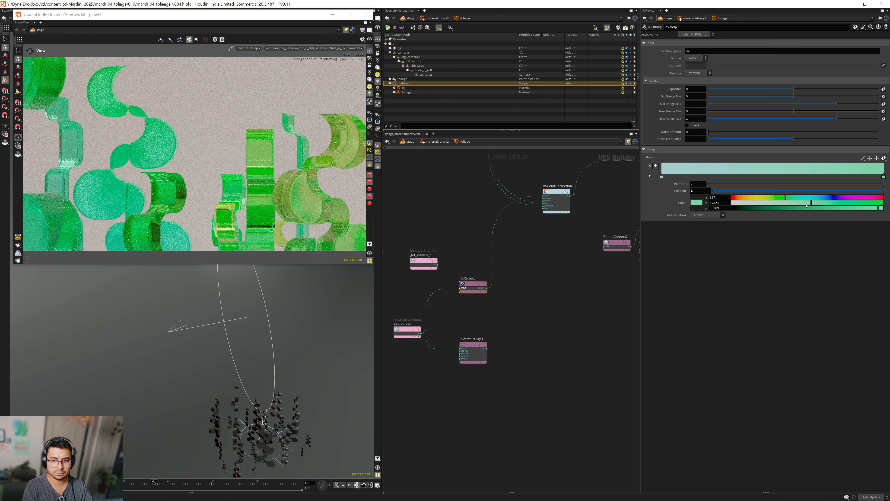
{"action": "left_click", "coordinate": [808, 203]}
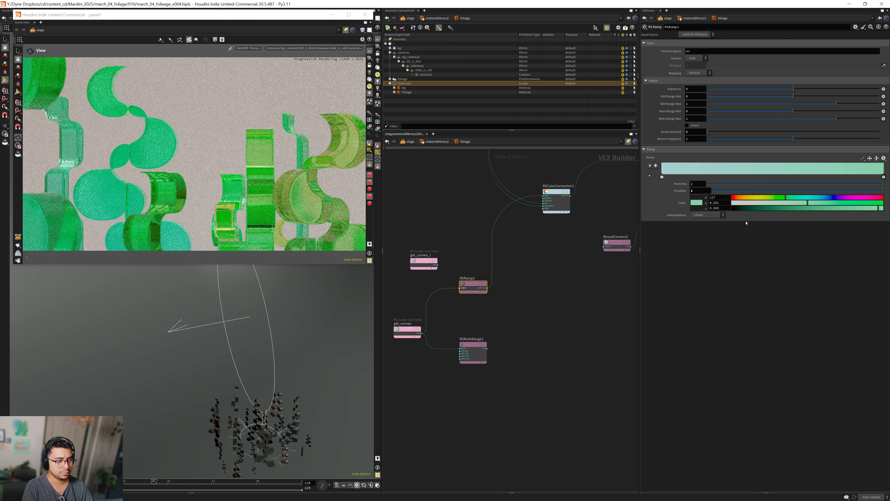
{"action": "middle_click_drag", "start_coordinate": [536, 255], "coordinate": [526, 302]}
{"action": "middle_click_drag", "start_coordinate": [514, 208], "coordinate": [503, 229]}
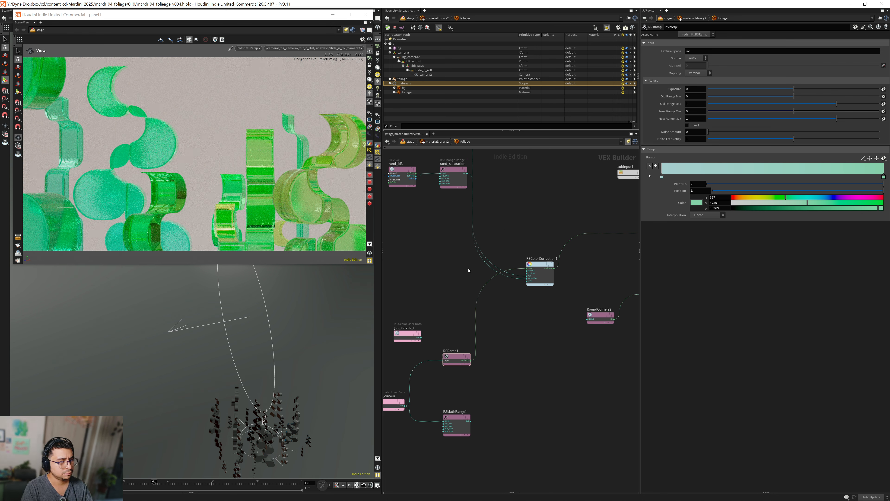
- Move the get_curveu_r node below RSMathRange1 in the material network
{"action": "middle_click_drag", "start_coordinate": [458, 281], "coordinate": [480, 203]}
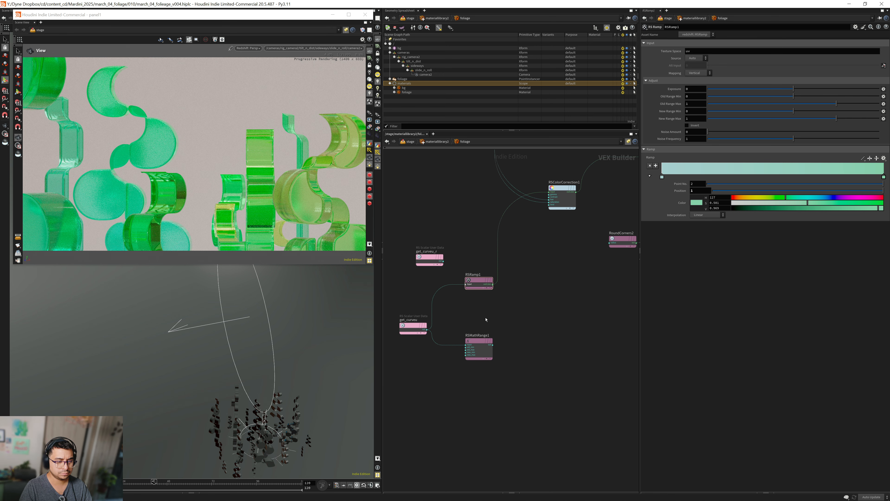
{"action": "middle_click_drag", "start_coordinate": [458, 321], "coordinate": [476, 308]}
{"action": "left_click_drag", "start_coordinate": [444, 240], "coordinate": [451, 388]}
{"action": "key", "text": "Tab"}
{"action": "key", "text": "Caps_Lock"}
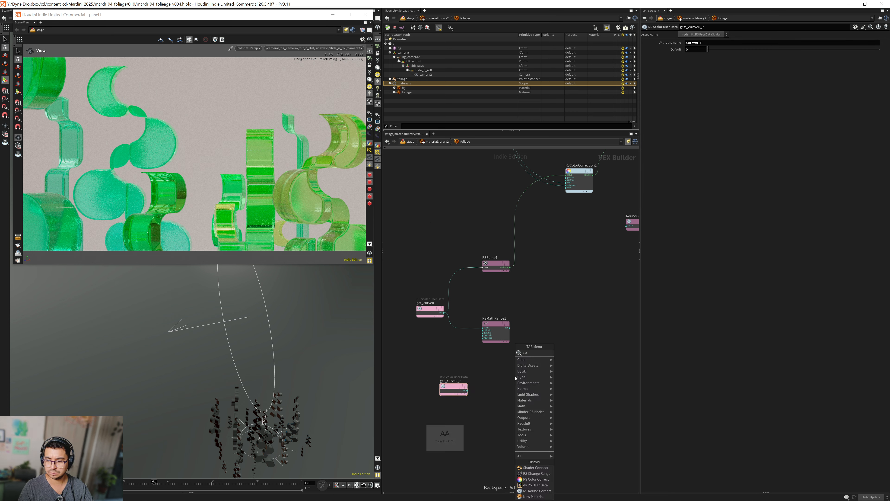
{"action": "key", "text": "Return"}
{"action": "scroll", "coordinate": [478, 403], "scroll_direction": "up", "scroll_amount": 3}
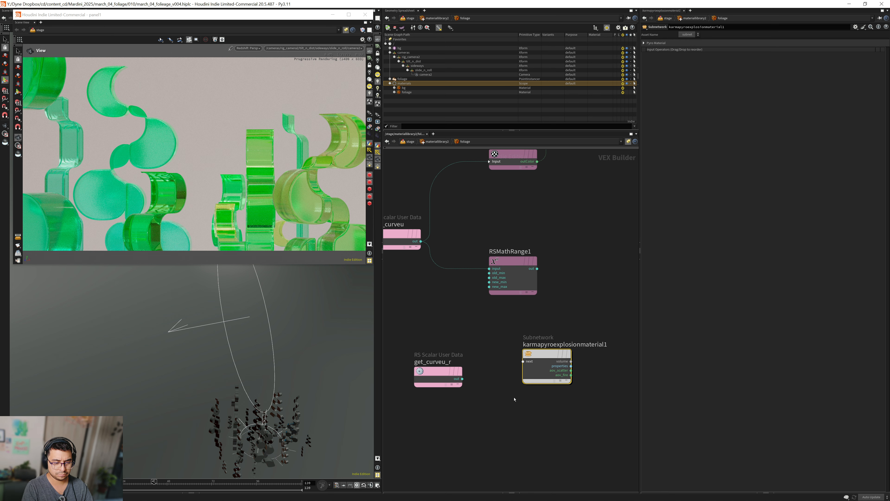
{"action": "key", "text": "Delete"}
- Add an RS Ramp node beside get_curveu_r and connect the get_curveu_r output to its input
{"action": "key", "text": "Tab"}
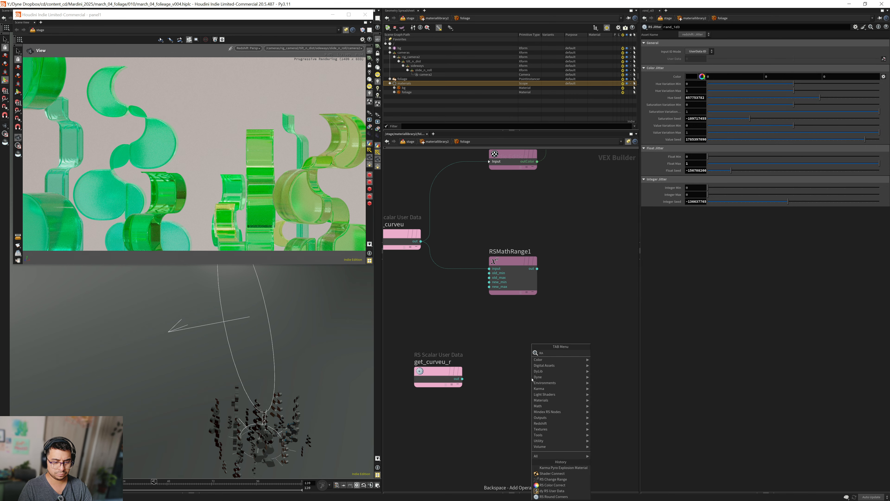
{"action": "type", "text": "ramp"}
{"action": "key", "text": "Return"}
{"action": "key", "text": "Caps_Lock"}
{"action": "left_click", "coordinate": [463, 379]}
{"action": "left_click", "coordinate": [526, 384]}
{"action": "left_click", "coordinate": [530, 396]}
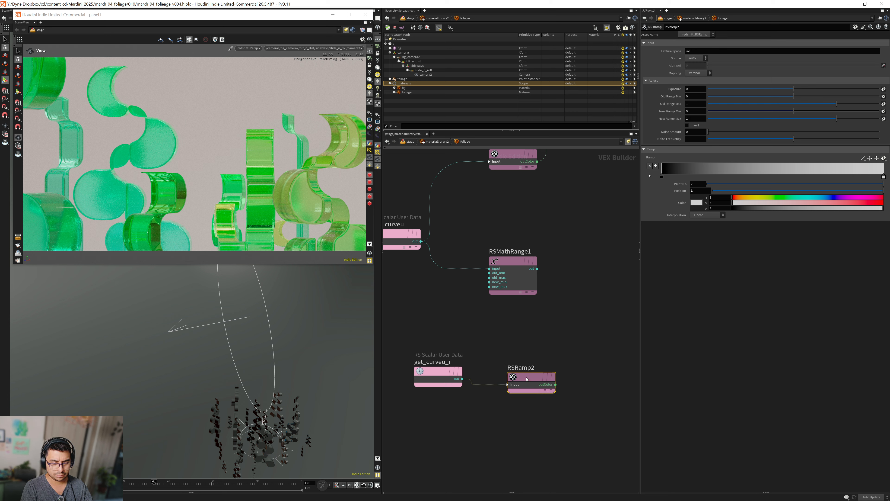
- Align the new ramp with get_curveu_r and route its color output to the redshift_usd_material node to preview it in the render
{"action": "left_click_drag", "start_coordinate": [531, 380], "coordinate": [544, 375]}
{"action": "middle_click_drag", "start_coordinate": [554, 401], "coordinate": [525, 400]}
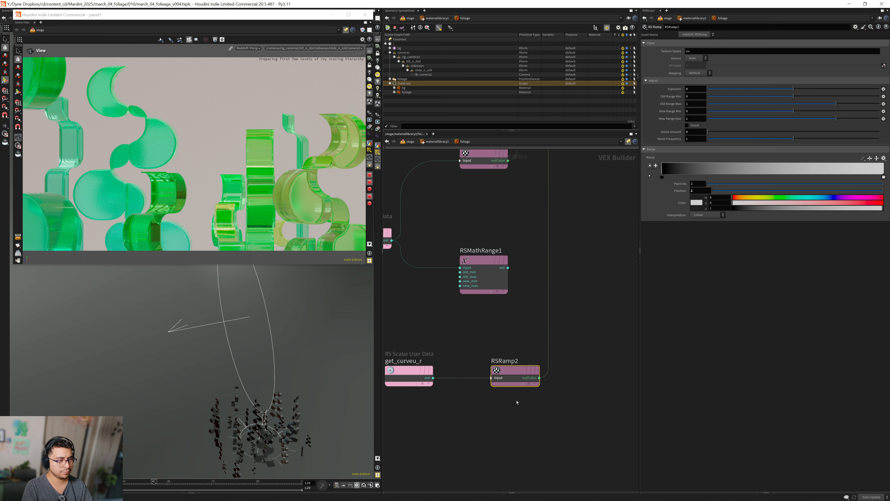
{"action": "scroll", "coordinate": [515, 410], "scroll_direction": "down", "scroll_amount": 9}
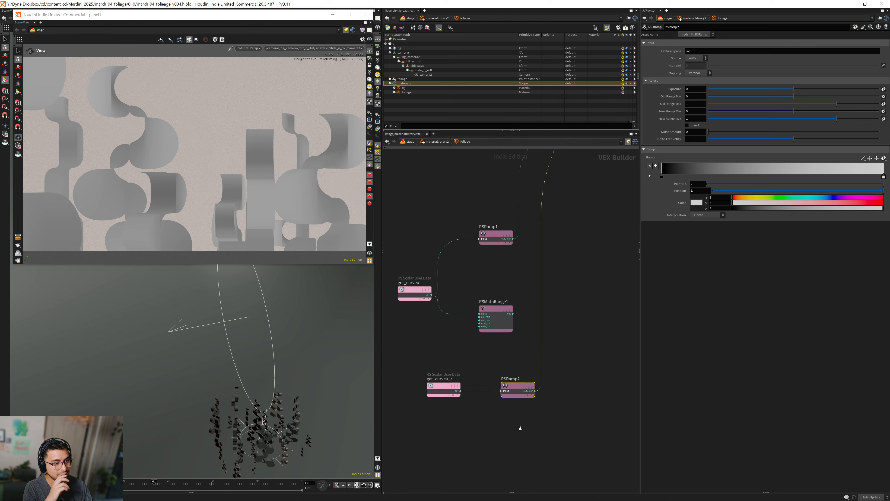
{"action": "middle_click_drag", "start_coordinate": [492, 415], "coordinate": [466, 434]}
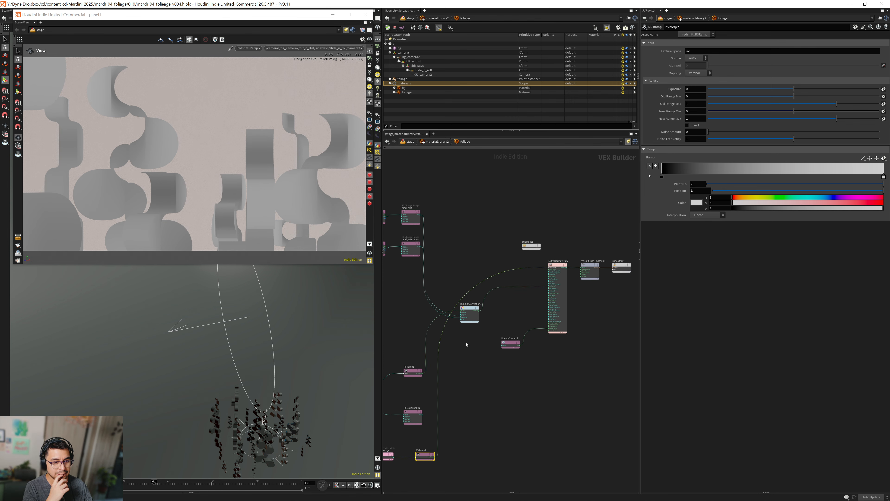
- Add an RS Change Range node beside RSRamp2 and connect the ramp's color output to its input
{"action": "scroll", "coordinate": [478, 337], "scroll_direction": "up", "scroll_amount": 4}
{"action": "middle_click_drag", "start_coordinate": [478, 365], "coordinate": [507, 272]}
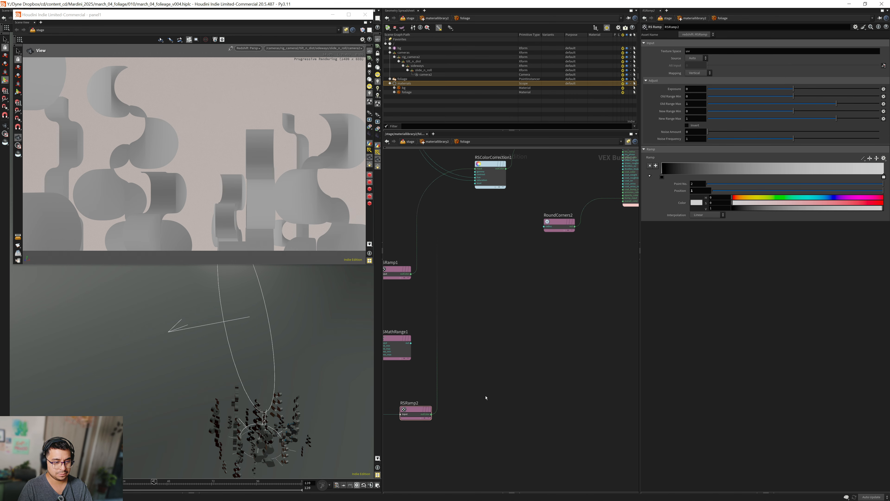
{"action": "key", "text": "Tab"}
{"action": "key", "text": "Escape"}
{"action": "left_click", "coordinate": [486, 397]}
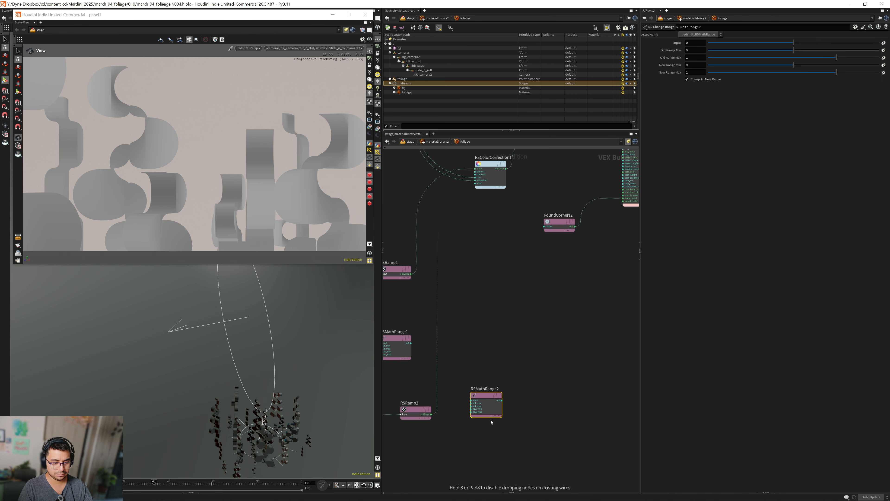
{"action": "left_click_drag", "start_coordinate": [431, 414], "coordinate": [455, 414]}
{"action": "left_click", "coordinate": [476, 400]}
- Add a second RS Color Correct node between RSColorCorrection1 and StandardMaterial1 in the foliage network
{"action": "scroll", "coordinate": [471, 363], "scroll_direction": "down", "scroll_amount": 3}
{"action": "middle_click_drag", "start_coordinate": [472, 362], "coordinate": [402, 389]}
{"action": "left_click_drag", "start_coordinate": [570, 353], "coordinate": [413, 194]}
{"action": "left_click_drag", "start_coordinate": [438, 211], "coordinate": [531, 252]}
{"action": "left_click", "coordinate": [535, 252]}
{"action": "key", "text": "Delete"}
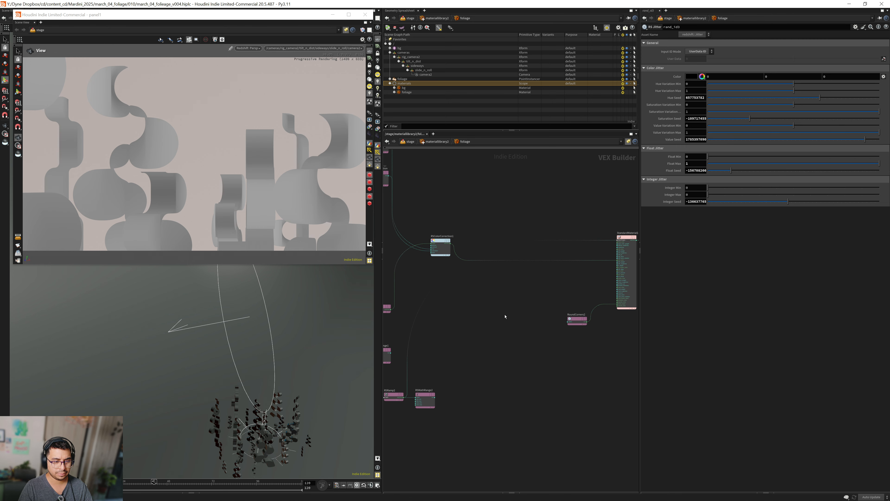
{"action": "key", "text": "Tab"}
{"action": "type", "text": "r"}
{"action": "key", "text": "BackSpace"}
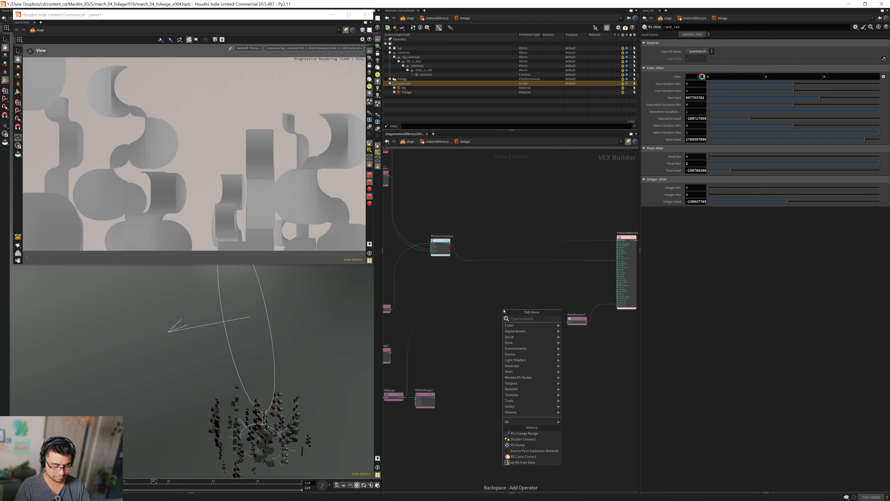
{"action": "left_click", "coordinate": [523, 456]}
{"action": "left_click", "coordinate": [484, 312]}
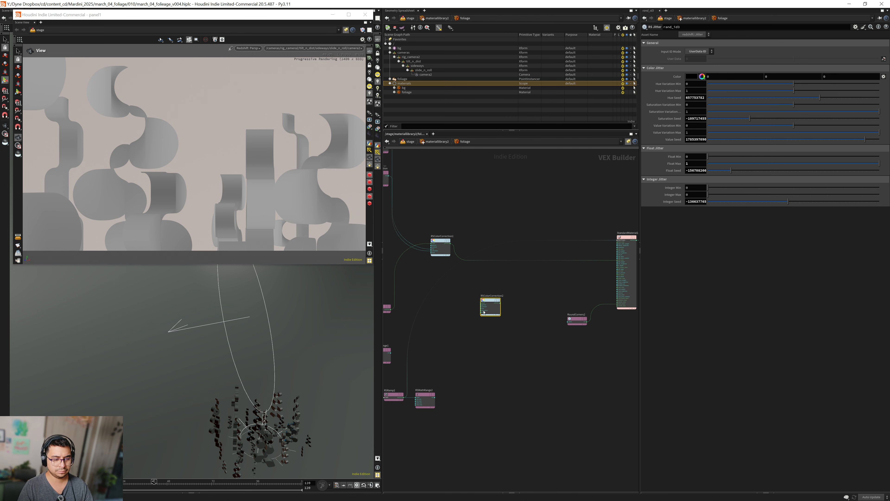
- Connect RSColorCorrection1 to the new color correction's input and RSMathRange2 to its hue input
{"action": "scroll", "coordinate": [455, 306], "scroll_direction": "up", "scroll_amount": 3}
{"action": "left_click", "coordinate": [450, 242]}
{"action": "left_click", "coordinate": [502, 300]}
{"action": "middle_click_drag", "start_coordinate": [421, 481], "coordinate": [456, 393]}
{"action": "left_click", "coordinate": [451, 392]}
{"action": "left_click", "coordinate": [540, 221]}
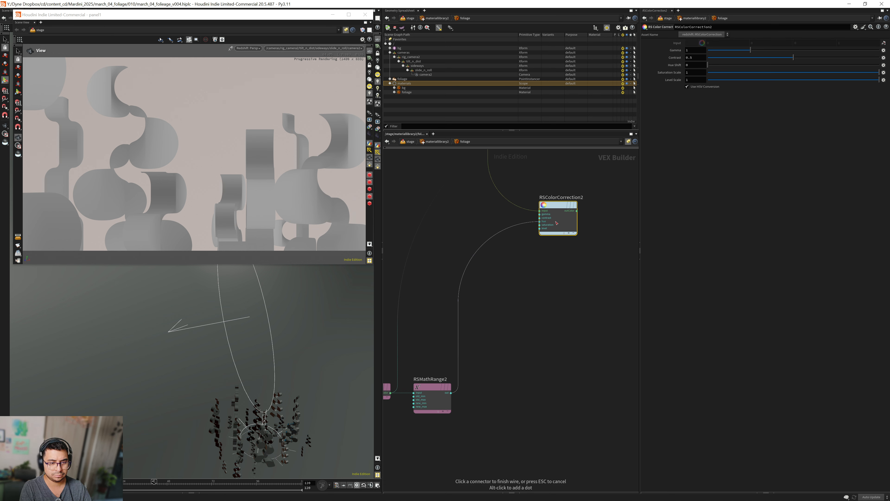
- Connect the RSColorCorrection2 output to the transmission color (refr_color) input of StandardMaterial1
{"action": "left_click", "coordinate": [576, 212]}
{"action": "scroll", "coordinate": [582, 228], "scroll_direction": "down", "scroll_amount": 2}
{"action": "middle_click_drag", "start_coordinate": [586, 239], "coordinate": [487, 302]}
{"action": "scroll", "coordinate": [543, 258], "scroll_direction": "up", "scroll_amount": 2}
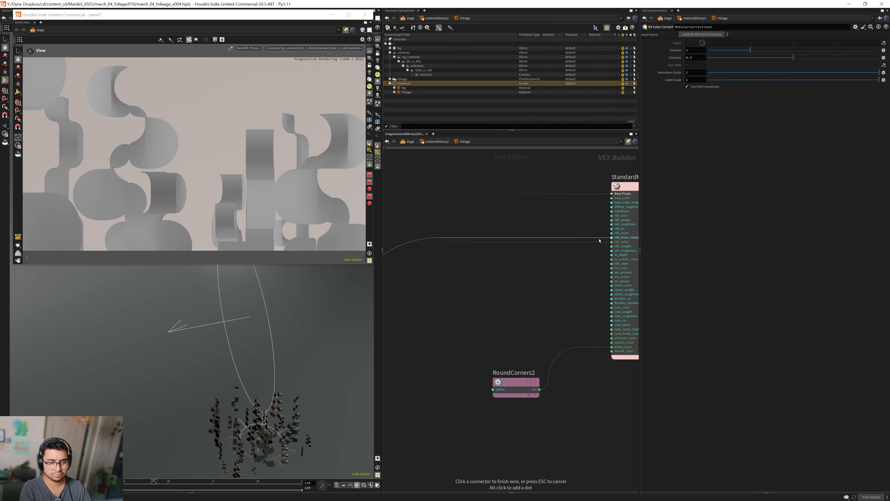
{"action": "left_click", "coordinate": [607, 242]}
- Set RSMathRange2's New Range Min to 320 and New Range Max to 360
{"action": "scroll", "coordinate": [485, 327], "scroll_direction": "down", "scroll_amount": 2}
{"action": "middle_click_drag", "start_coordinate": [389, 390], "coordinate": [559, 306]}
{"action": "left_click", "coordinate": [502, 351]}
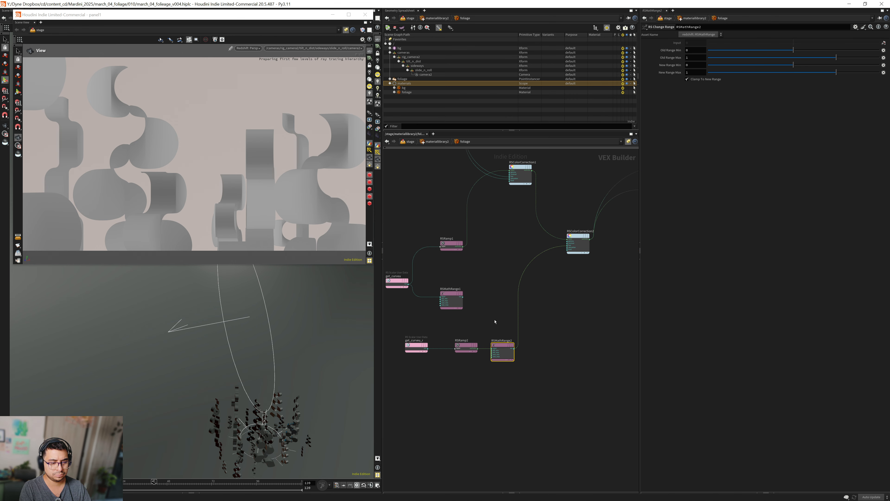
{"action": "double_click", "coordinate": [693, 65]}
{"action": "type", "text": "320"}
{"action": "key", "text": "Return"}
{"action": "key", "text": "Tab"}
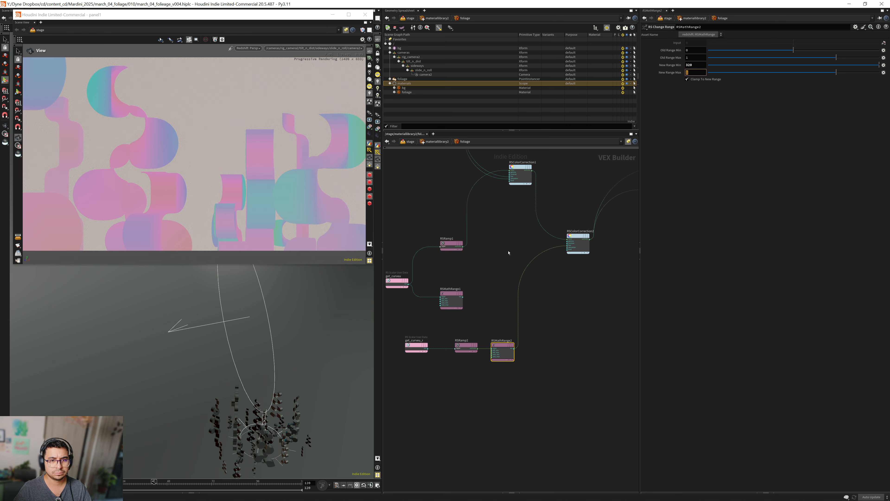
{"action": "type", "text": "360"}
{"action": "key", "text": "Return"}
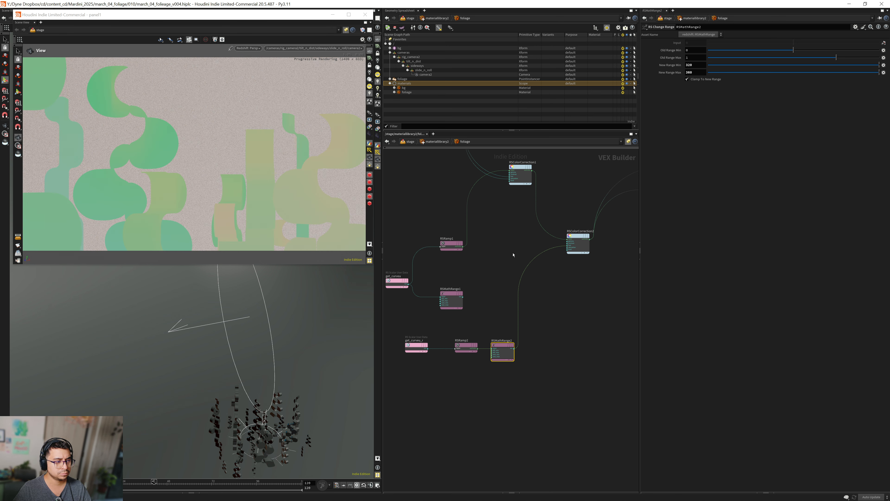
- Raise the New Range Max of RSMathRange2 to 390 to widen the hue variation
{"action": "middle_click_drag", "start_coordinate": [510, 258], "coordinate": [487, 268]}
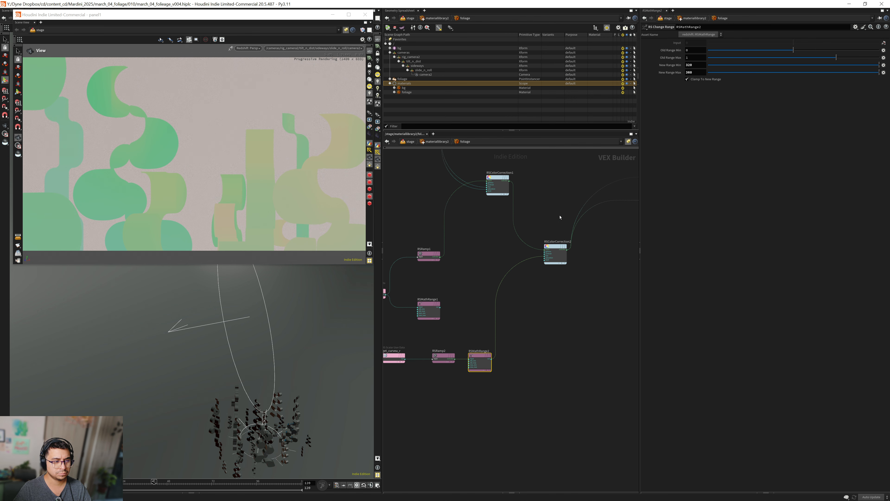
{"action": "double_click", "coordinate": [691, 73]}
{"action": "type", "text": "390"}
{"action": "key", "text": "Return"}
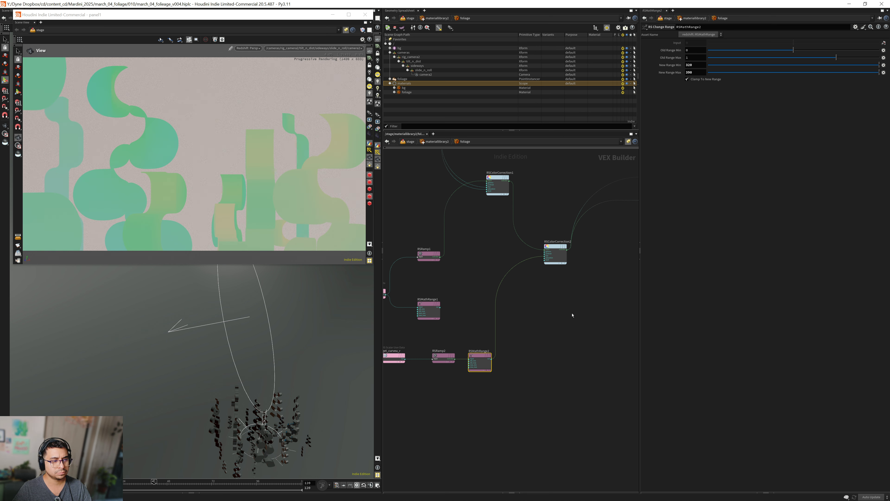
- Route StandardMaterial1 back into the redshift_usd_material node to render the full translucent foliage material
{"action": "middle_click_drag", "start_coordinate": [566, 318], "coordinate": [466, 406]}
{"action": "mouse_move", "coordinate": [534, 326]}
{"action": "middle_mouse_down"}
{"action": "mouse_move", "coordinate": [442, 324]}
{"action": "mouse_move", "coordinate": [513, 287]}
{"action": "middle_mouse_up"}
{"action": "left_click", "coordinate": [521, 310]}
{"action": "middle_click_drag", "start_coordinate": [481, 316], "coordinate": [507, 294]}
{"action": "middle_click_drag", "start_coordinate": [485, 354], "coordinate": [521, 333]}
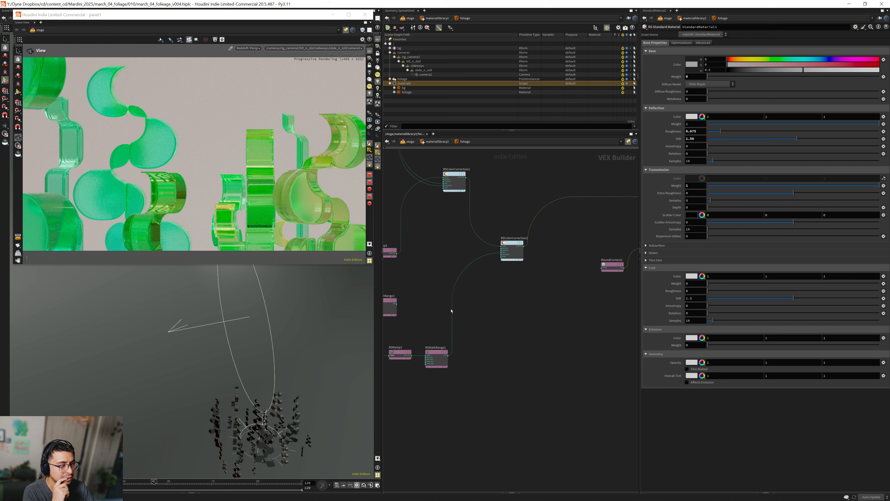
{"action": "mouse_move", "coordinate": [498, 312]}
{"action": "middle_mouse_down"}
{"action": "mouse_move", "coordinate": [465, 316]}
{"action": "mouse_move", "coordinate": [475, 336]}
{"action": "mouse_move", "coordinate": [461, 339]}
{"action": "middle_mouse_up"}
{"action": "mouse_move", "coordinate": [489, 338]}
{"action": "middle_mouse_down"}
{"action": "mouse_move", "coordinate": [466, 340]}
{"action": "mouse_move", "coordinate": [497, 328]}
{"action": "mouse_move", "coordinate": [477, 334]}
{"action": "middle_mouse_up"}
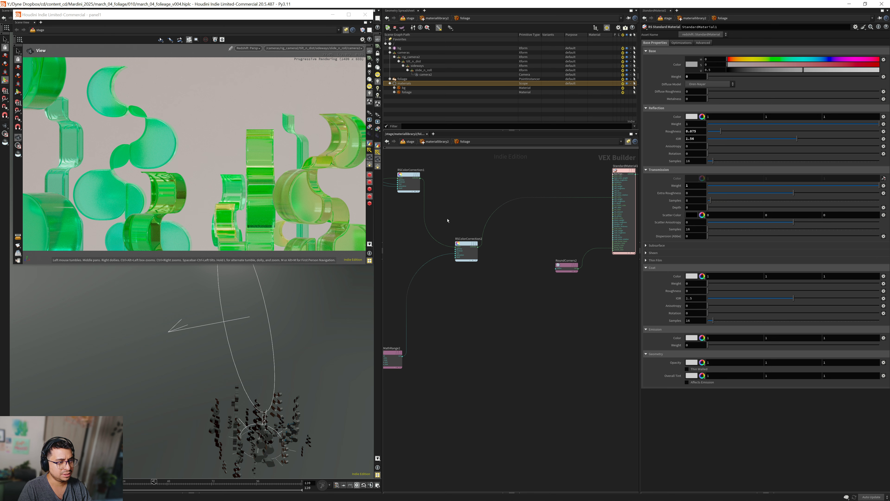
- Open the bg material and set its StandardMaterial1 base color value to 0.65
{"action": "middle_click_drag", "start_coordinate": [467, 192], "coordinate": [483, 212]}
{"action": "scroll", "coordinate": [467, 227], "scroll_direction": "down", "scroll_amount": 2}
{"action": "key", "text": "u"}
{"action": "left_click_drag", "start_coordinate": [449, 317], "coordinate": [523, 372]}
{"action": "key", "text": "i"}
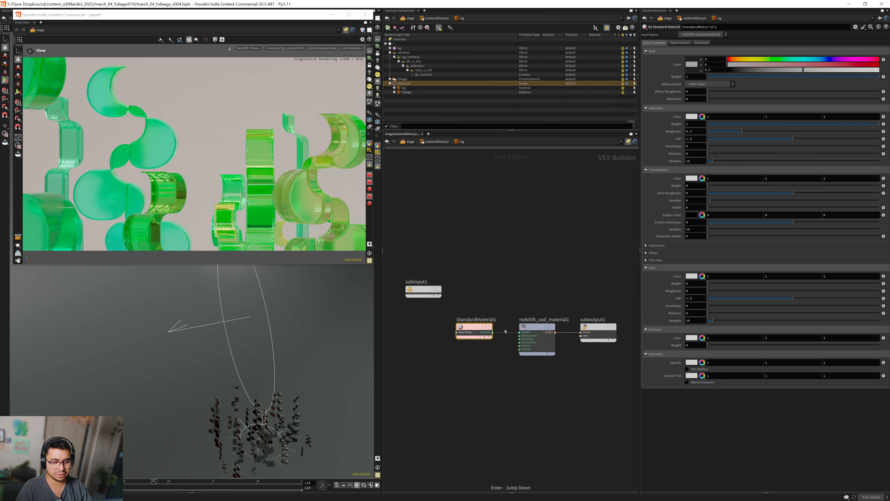
{"action": "left_click", "coordinate": [714, 72]}
{"action": "key", "text": "Return"}
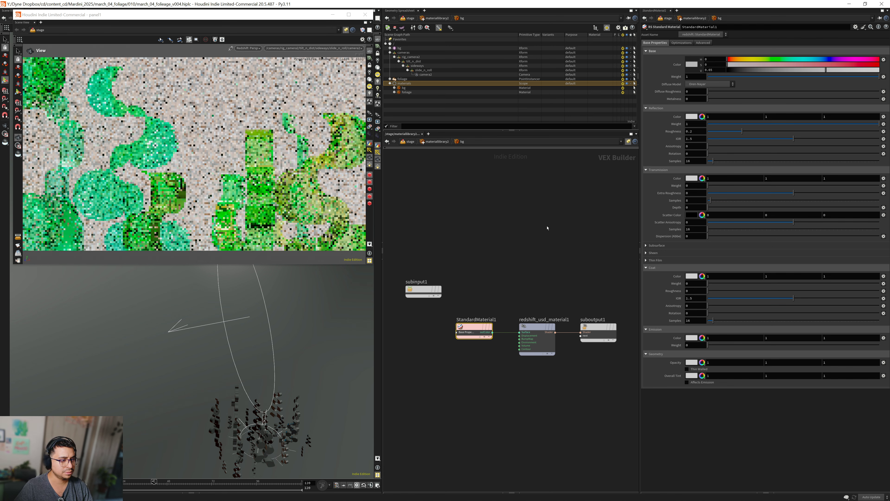
- Return to the stage network and reposition domelight1 so it follows arealight2 in the light chain
{"action": "mouse_move", "coordinate": [504, 249]}
{"action": "middle_mouse_down"}
{"action": "mouse_move", "coordinate": [505, 222]}
{"action": "mouse_move", "coordinate": [496, 241]}
{"action": "middle_mouse_up"}
{"action": "left_click", "coordinate": [498, 228]}
{"action": "key", "text": "space"}
{"action": "key", "text": "u"}
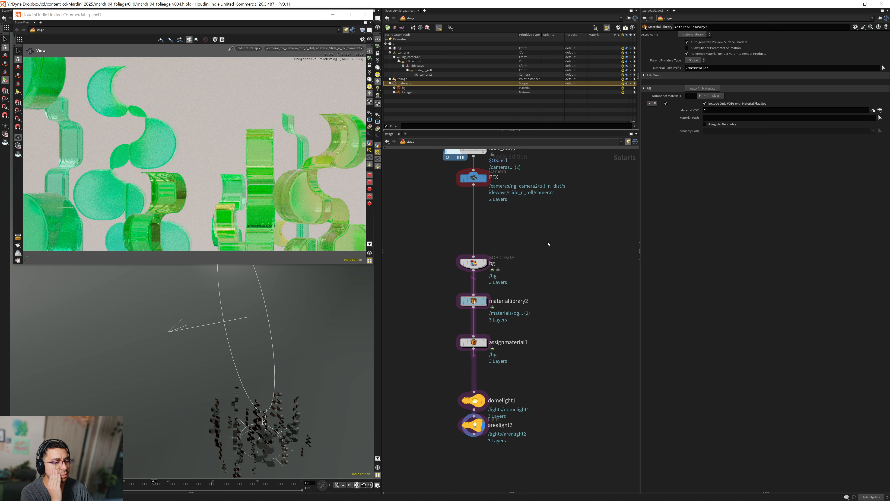
{"action": "middle_click_drag", "start_coordinate": [549, 244], "coordinate": [560, 199]}
{"action": "left_click_drag", "start_coordinate": [485, 383], "coordinate": [437, 410]}
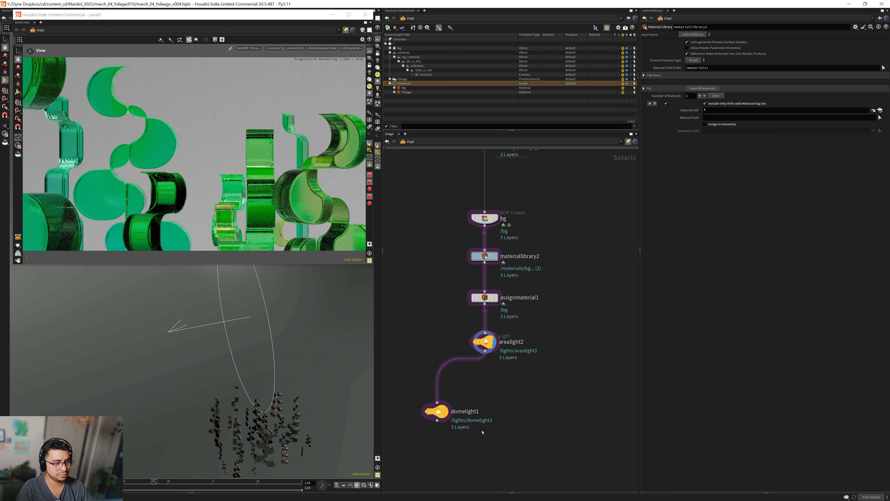
- Compare the render with and without the dome light by switching the display between domelight1 and arealight2
{"action": "scroll", "coordinate": [483, 432], "scroll_direction": "up", "scroll_amount": 3}
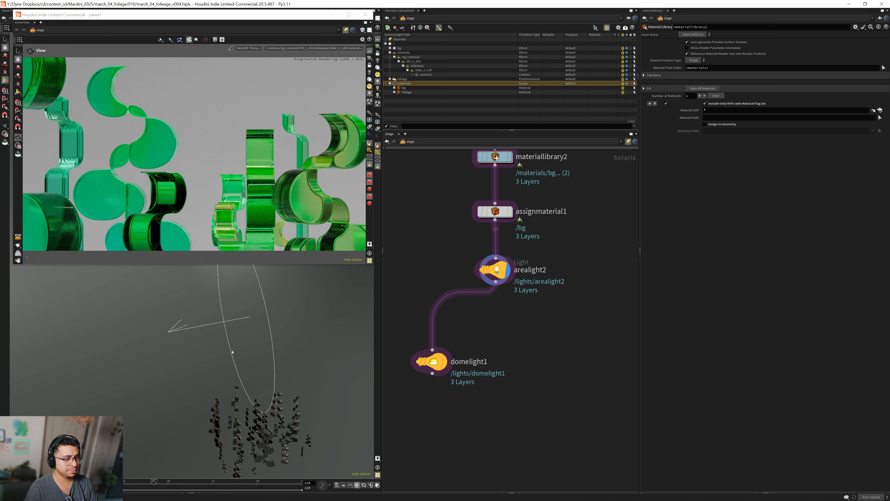
{"action": "left_click", "coordinate": [432, 362]}
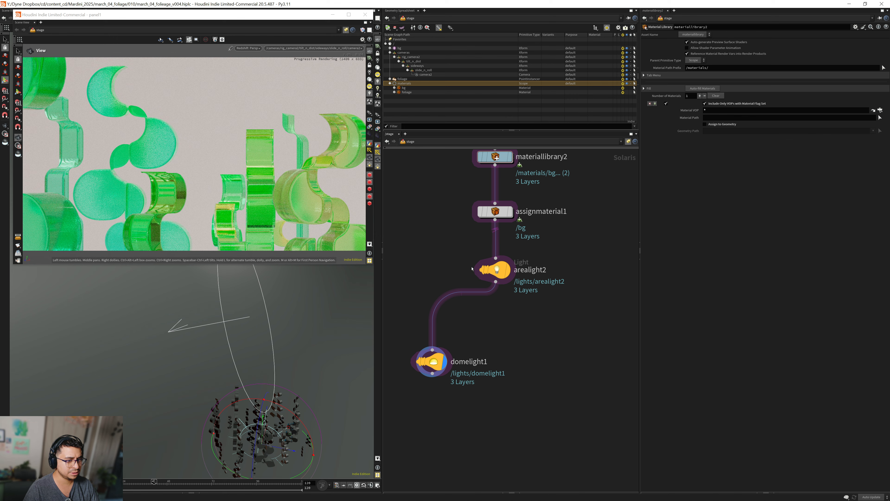
{"action": "left_click", "coordinate": [494, 269]}
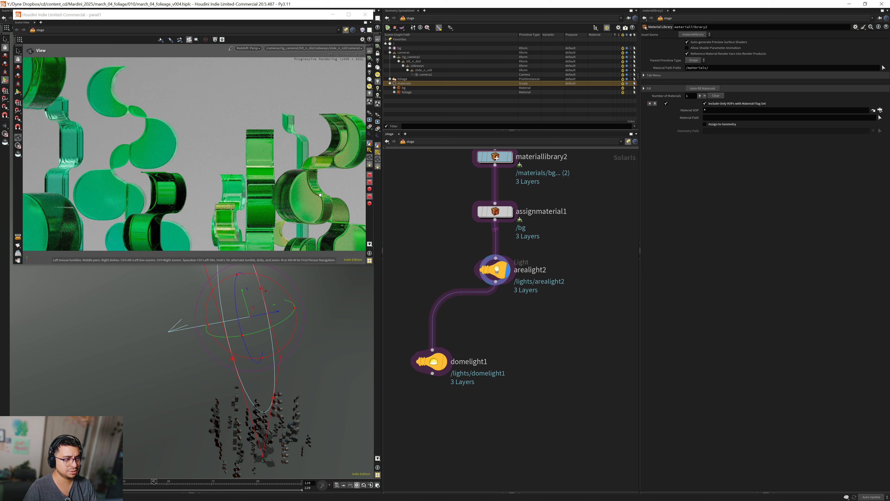
{"action": "left_click", "coordinate": [438, 368]}
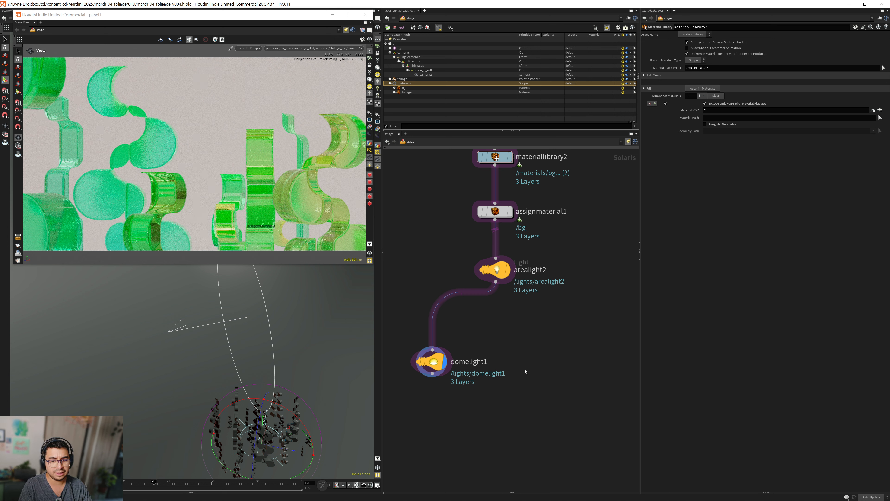
{"action": "middle_click_drag", "start_coordinate": [518, 350], "coordinate": [501, 346]}
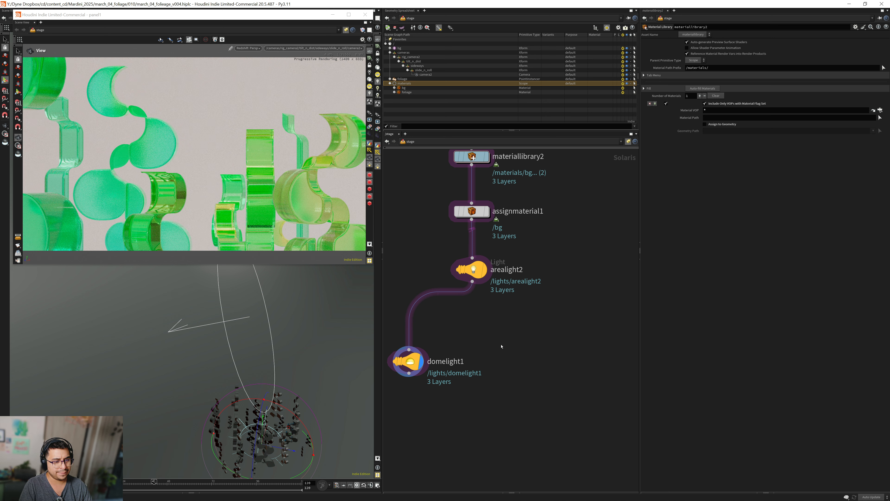
- Add an Area Light on a separate branch below arealight2 and display it in the stage
{"action": "left_click", "coordinate": [487, 275]}
{"action": "key", "text": "Tab"}
{"action": "type", "text": "are"}
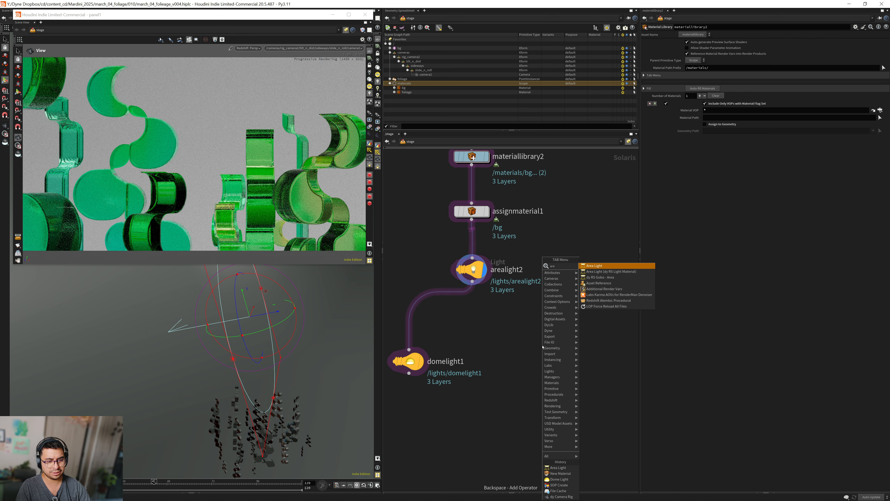
{"action": "key", "text": "Return"}
{"action": "left_click", "coordinate": [542, 345]}
{"action": "left_click", "coordinate": [542, 333]}
{"action": "left_click_drag", "start_coordinate": [539, 334], "coordinate": [534, 361]}
{"action": "left_click", "coordinate": [561, 326]}
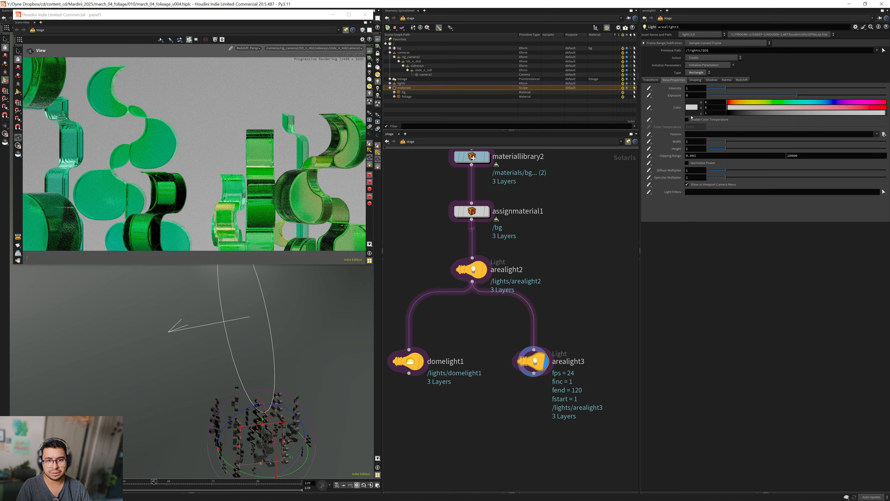
- Change the new area light's type to Disk and set its radius to 1
{"action": "left_click", "coordinate": [697, 72]}
{"action": "left_click", "coordinate": [695, 90]}
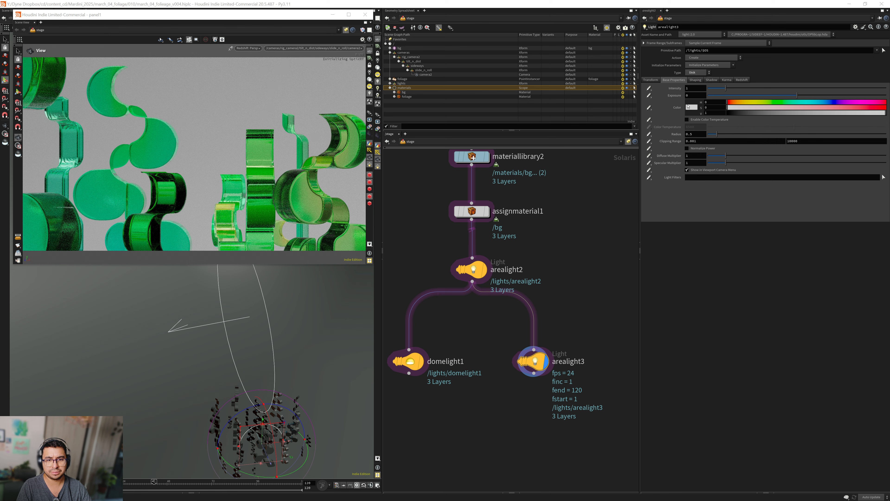
{"action": "double_click", "coordinate": [696, 133]}
{"action": "type", "text": "1"}
{"action": "key", "text": "Return"}
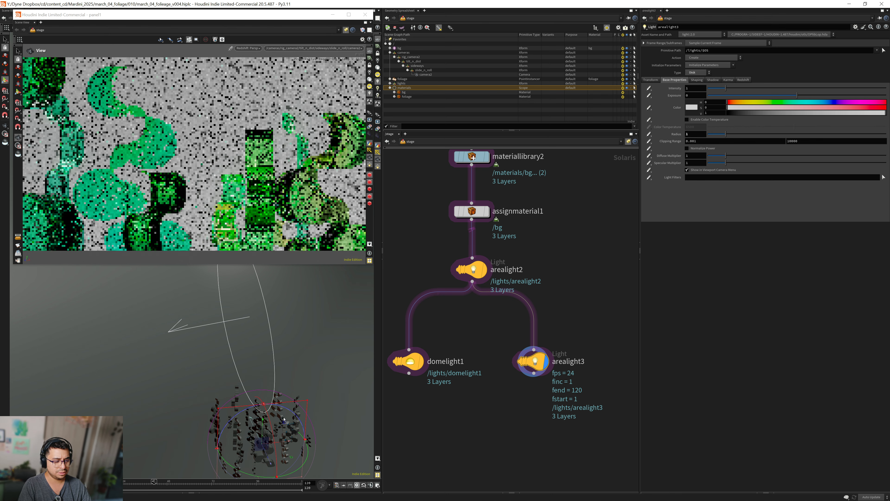
- Move the arealight3 disk to the side of the foliage in the scene and raise it slightly
{"action": "scroll", "coordinate": [246, 455], "scroll_direction": "down", "scroll_amount": 3}
{"action": "left_click_drag", "start_coordinate": [245, 455], "coordinate": [193, 387]}
{"action": "key", "text": "Return"}
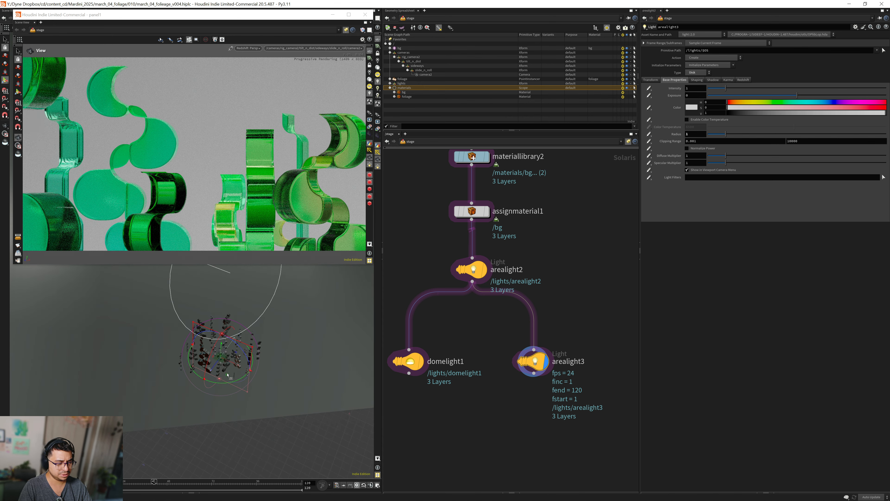
{"action": "left_click_drag", "start_coordinate": [256, 408], "coordinate": [274, 429]}
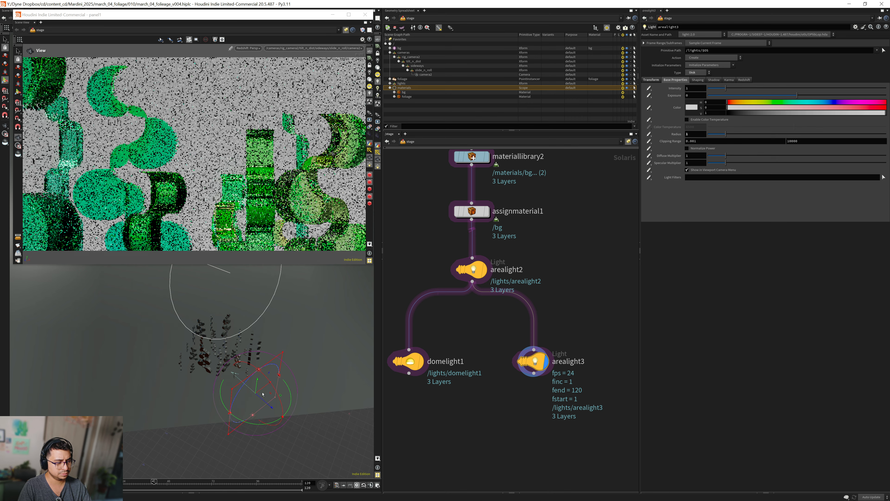
{"action": "left_click_drag", "start_coordinate": [256, 384], "coordinate": [258, 363]}
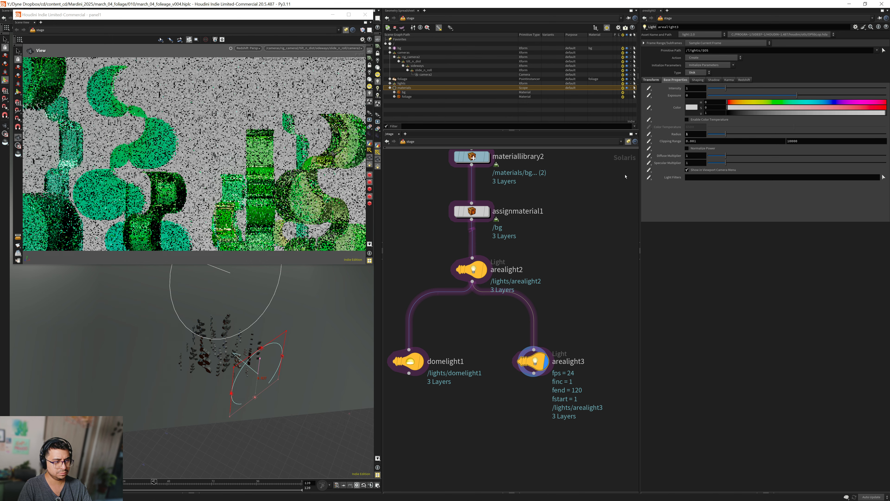
- Set the exposure of arealight3 to 2
{"action": "left_click_drag", "start_coordinate": [692, 96], "coordinate": [677, 96]}
{"action": "type", "text": "2"}
{"action": "key", "text": "Return"}
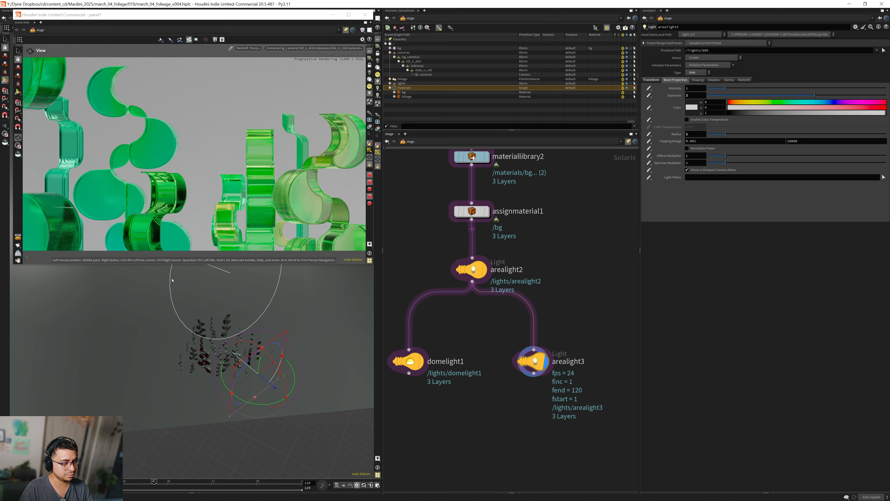
{"action": "scroll", "coordinate": [244, 340], "scroll_direction": "up", "scroll_amount": 5}
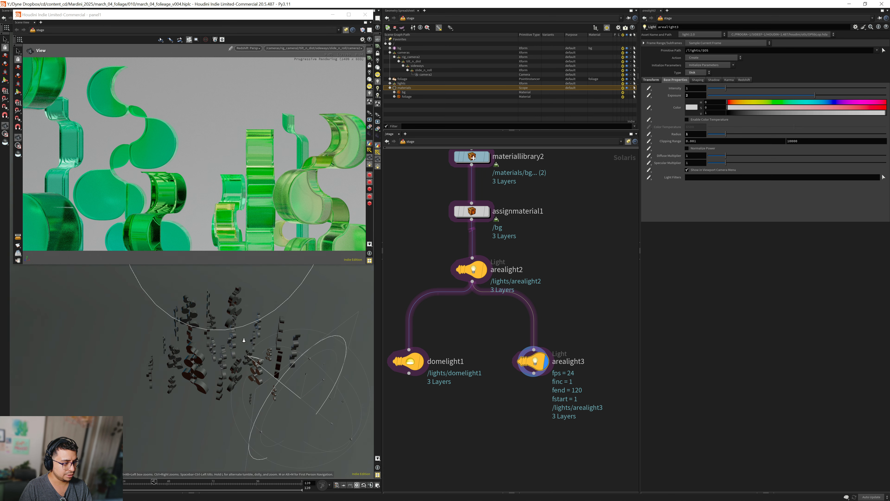
{"action": "scroll", "coordinate": [241, 339], "scroll_direction": "up", "scroll_amount": 6}
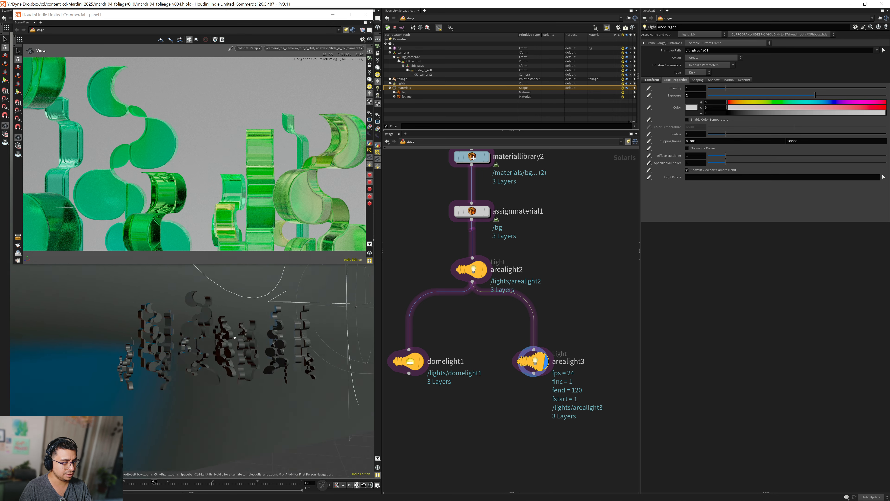
{"action": "scroll", "coordinate": [245, 342], "scroll_direction": "up", "scroll_amount": 6}
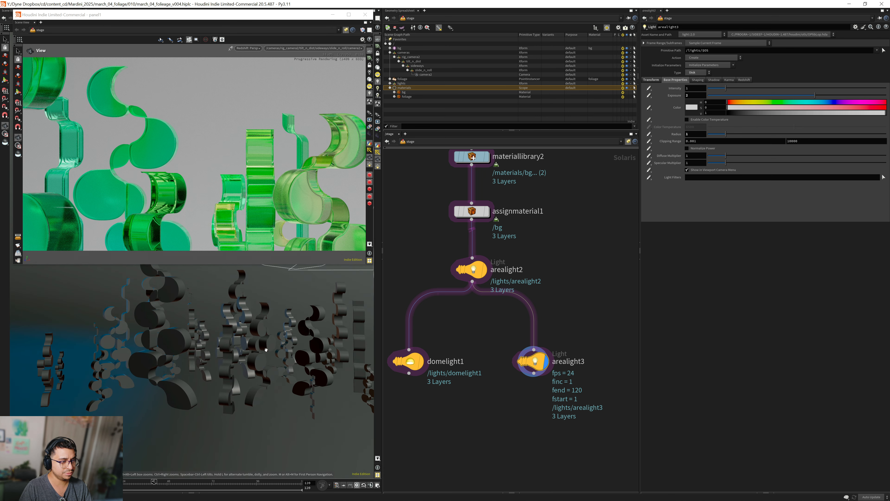
{"action": "right_click_drag", "start_coordinate": [266, 350], "coordinate": [200, 333]}
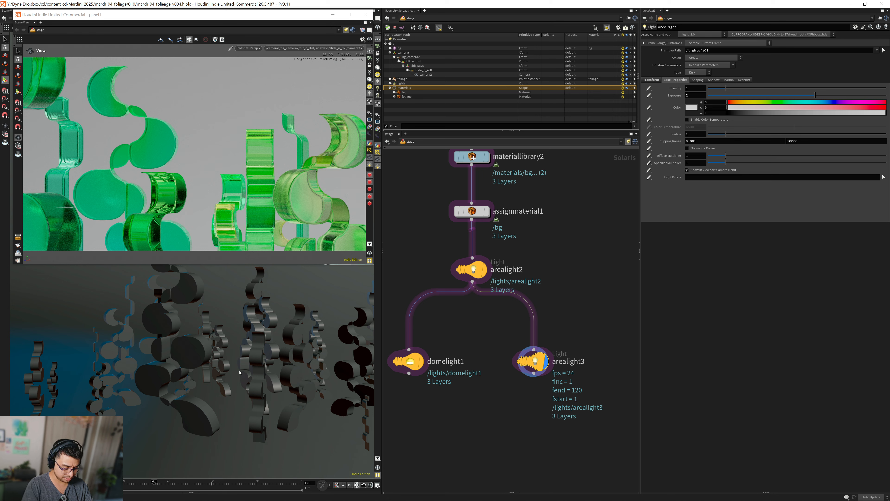
- Switch the floating render view from Redshift to the standard viewport renderer and minimize that floating window
{"action": "left_click_drag", "start_coordinate": [240, 356], "coordinate": [302, 371]}
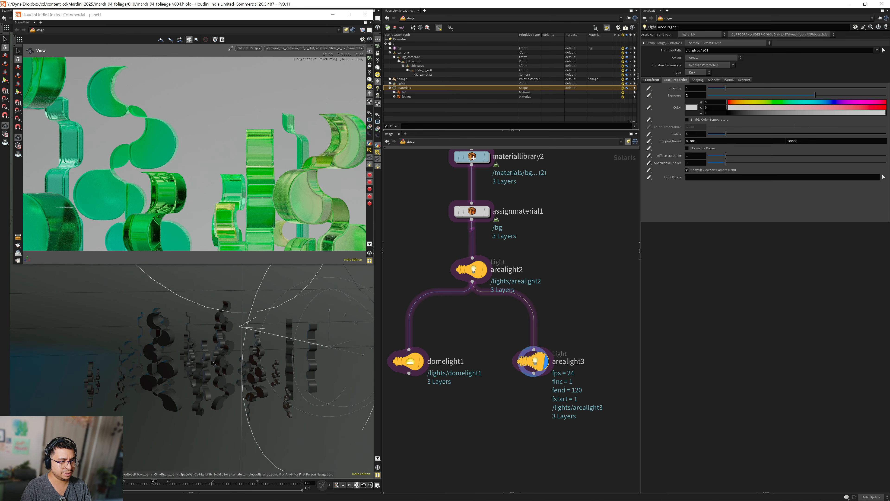
{"action": "key", "text": "Return"}
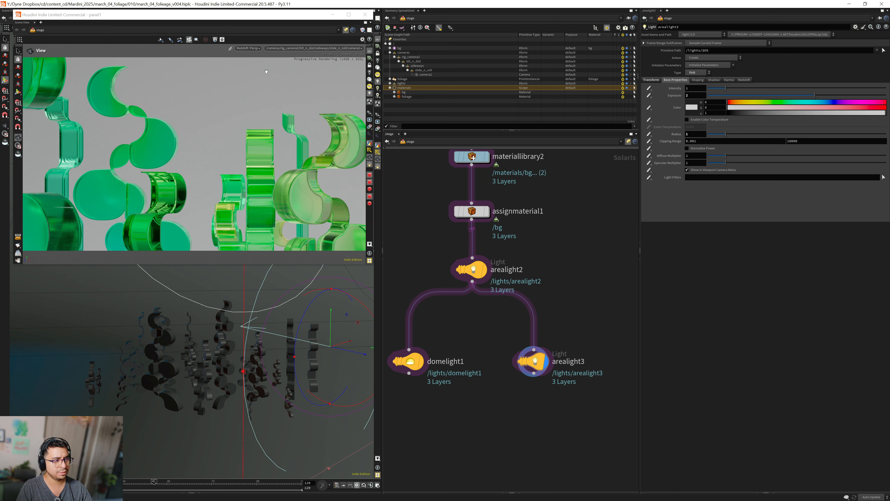
{"action": "left_click", "coordinate": [248, 48]}
{"action": "left_click", "coordinate": [253, 74]}
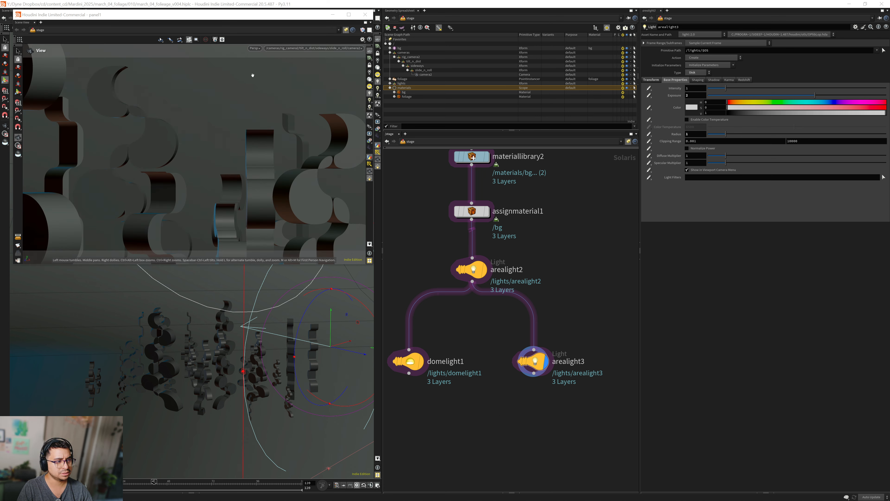
{"action": "left_click", "coordinate": [333, 14]}
- Inspect the lights around the foliage and background, and set the main scene view to look through camera2
{"action": "key", "text": "h"}
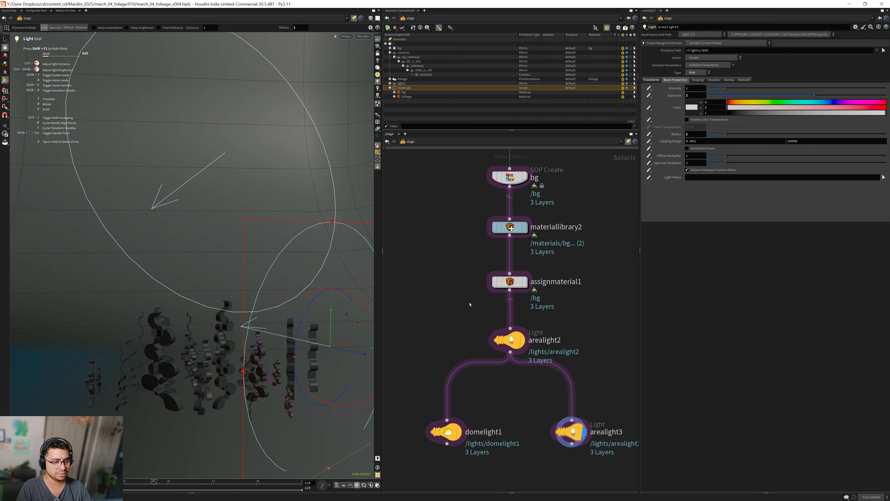
{"action": "scroll", "coordinate": [470, 304], "scroll_direction": "down", "scroll_amount": 4}
{"action": "key", "text": "Escape"}
{"action": "middle_click_drag", "start_coordinate": [448, 252], "coordinate": [461, 399]}
{"action": "left_click_drag", "start_coordinate": [207, 352], "coordinate": [174, 374]}
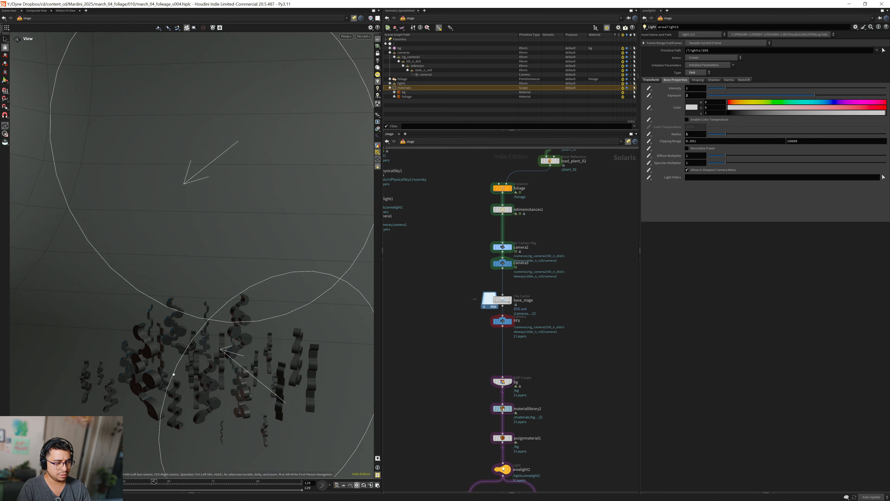
{"action": "scroll", "coordinate": [214, 328], "scroll_direction": "down", "scroll_amount": 10}
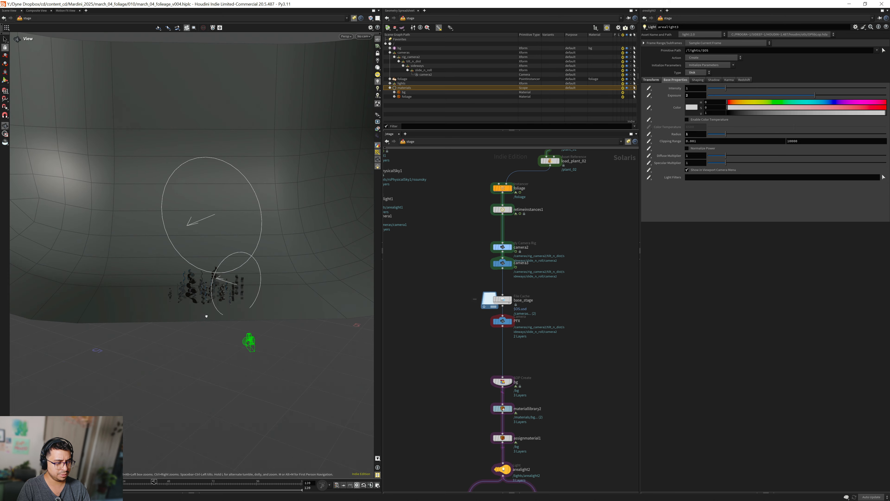
{"action": "left_click_drag", "start_coordinate": [200, 313], "coordinate": [219, 328]}
{"action": "right_click_drag", "start_coordinate": [218, 328], "coordinate": [237, 306]}
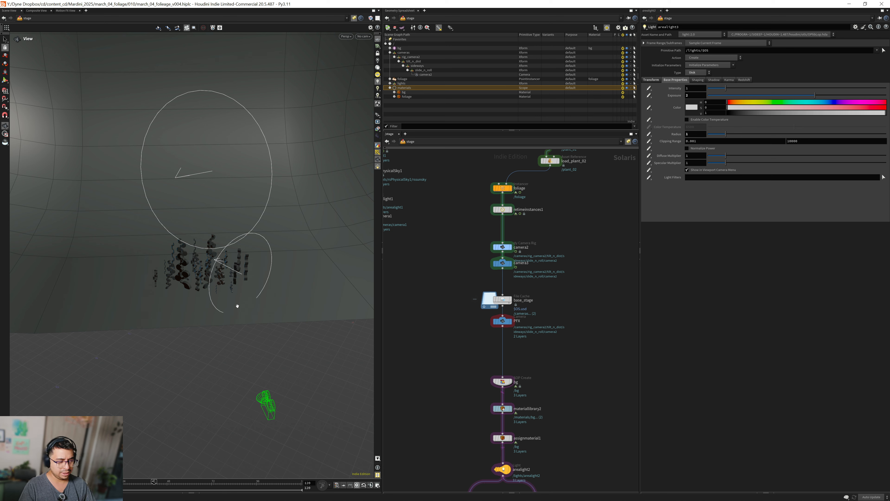
{"action": "left_click", "coordinate": [364, 36]}
{"action": "left_click", "coordinate": [421, 63]}
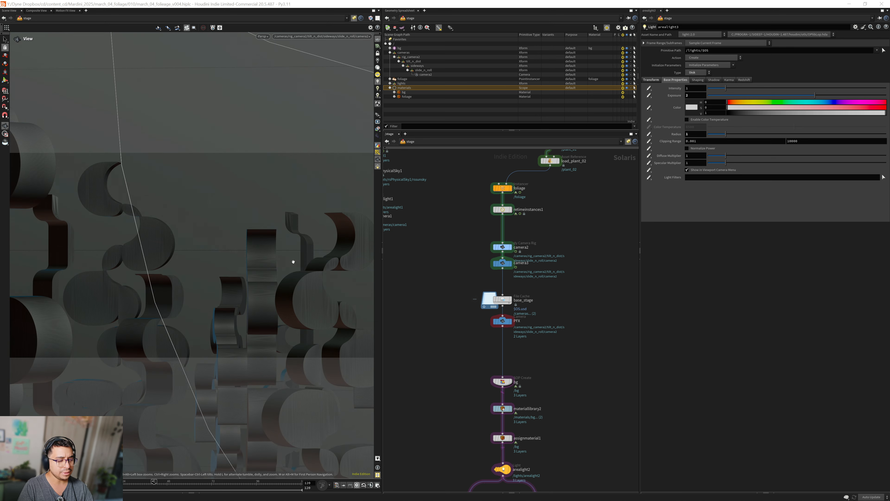
- Scrub the animation through the camera, display the base_stage file cache node and go to frame 120
{"action": "left_click", "coordinate": [142, 486]}
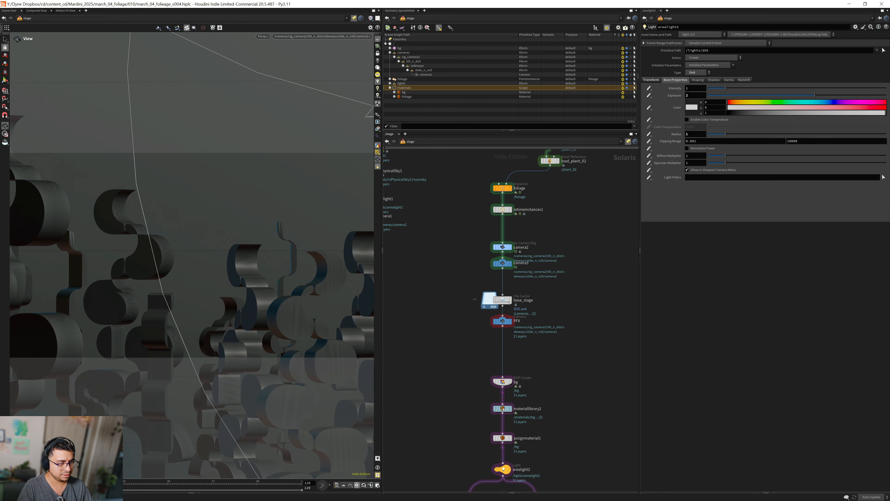
{"action": "left_click_drag", "start_coordinate": [116, 487], "coordinate": [317, 492]}
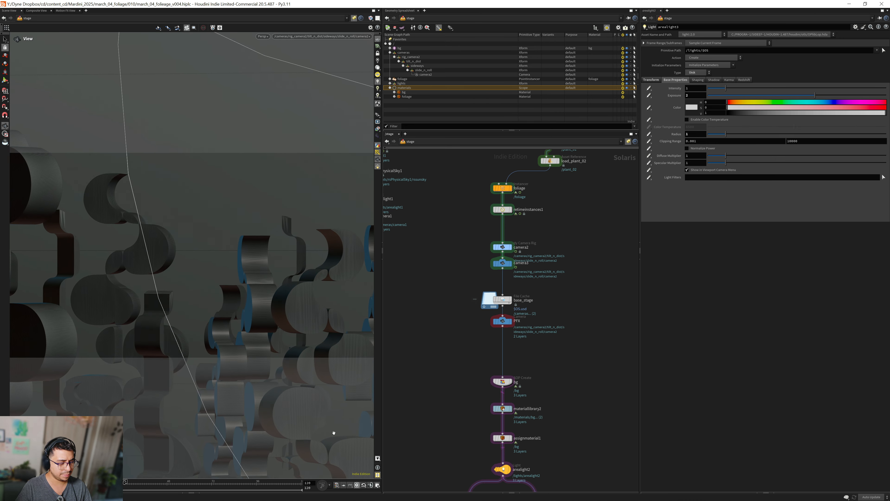
{"action": "scroll", "coordinate": [471, 308], "scroll_direction": "up", "scroll_amount": 6}
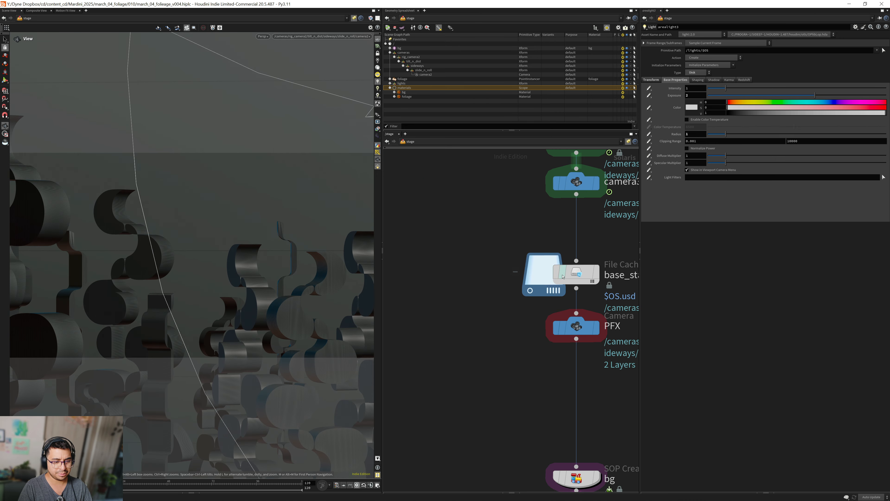
{"action": "left_click", "coordinate": [563, 276]}
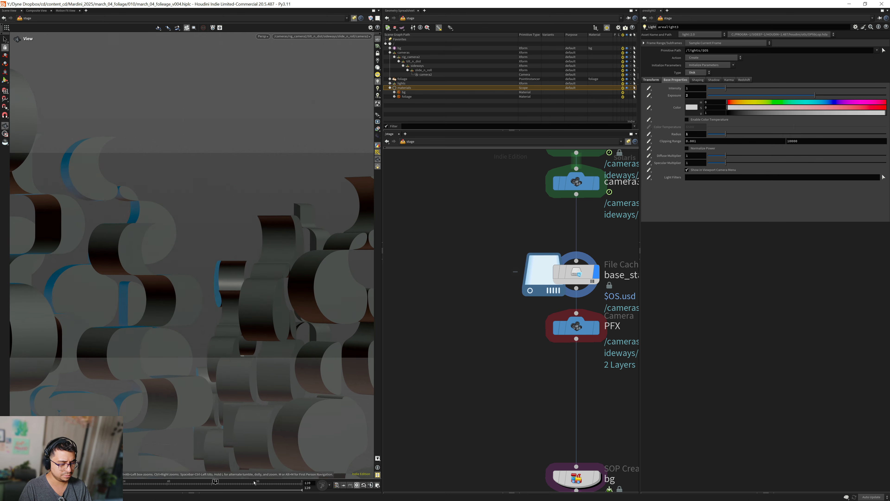
{"action": "left_click_drag", "start_coordinate": [254, 482], "coordinate": [372, 471]}
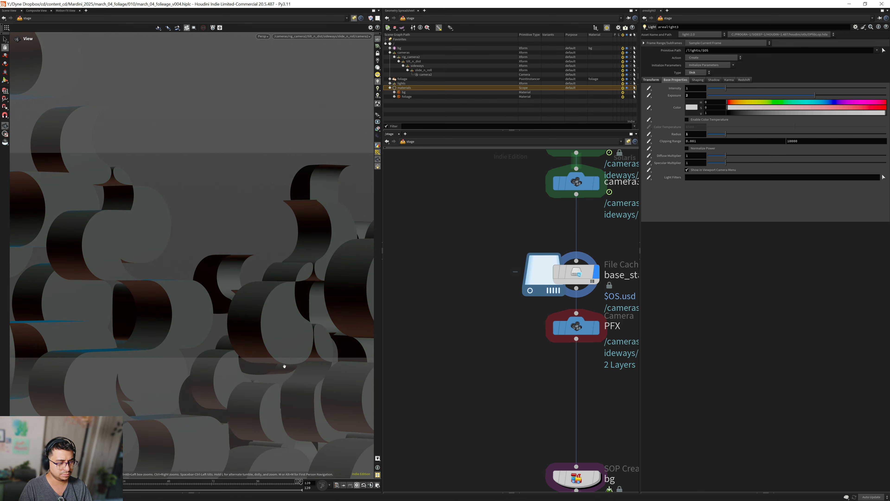
- Display the stage from the arealight3 node again
{"action": "middle_click_drag", "start_coordinate": [512, 257], "coordinate": [466, 242]}
{"action": "scroll", "coordinate": [467, 242], "scroll_direction": "down", "scroll_amount": 5}
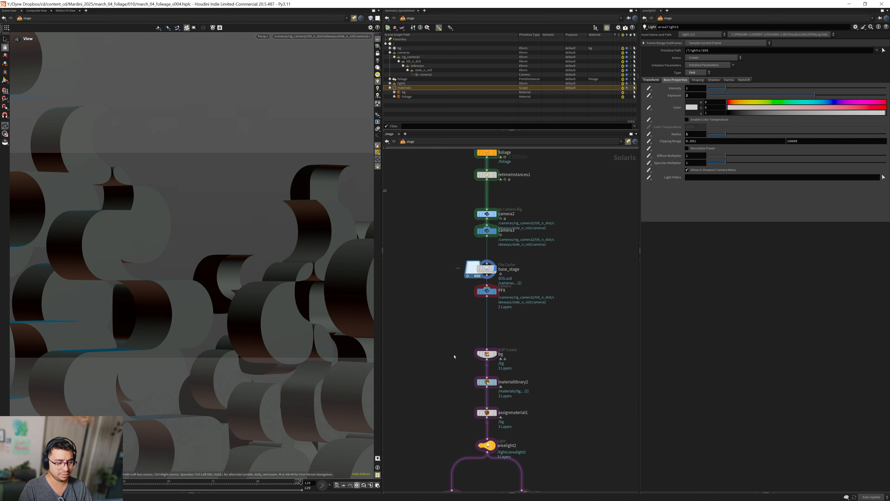
{"action": "middle_click_drag", "start_coordinate": [446, 441], "coordinate": [437, 254]}
{"action": "left_click", "coordinate": [523, 302]}
{"action": "scroll", "coordinate": [524, 344], "scroll_direction": "up", "scroll_amount": 2}
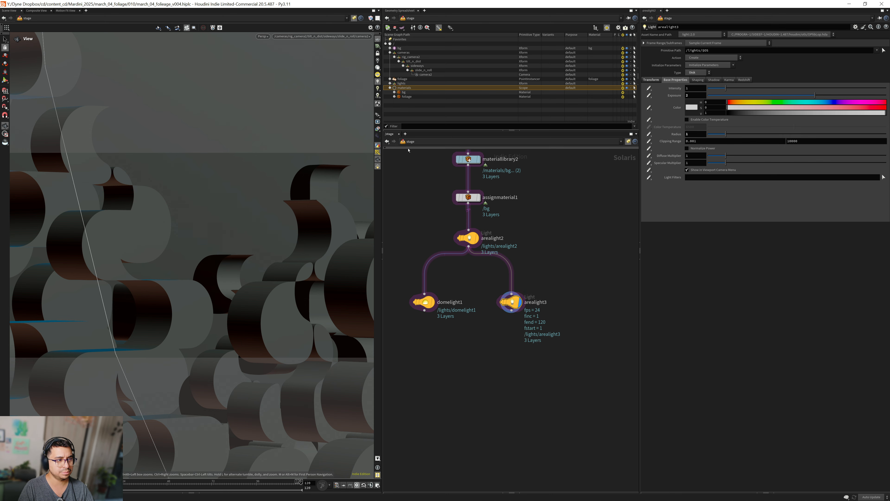
- Bring back the floating render view and render it with Redshift
{"action": "key", "text": "alt+Tab"}
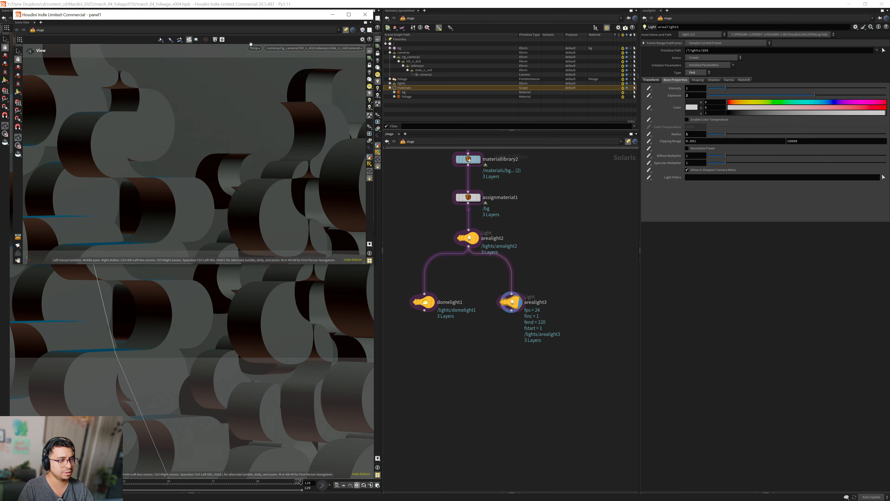
{"action": "left_click", "coordinate": [255, 48]}
{"action": "left_click", "coordinate": [263, 92]}
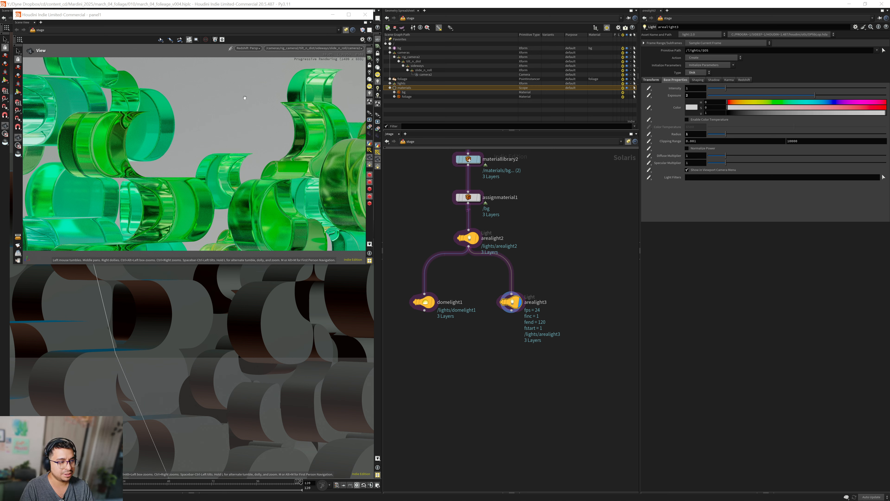
- In materiallibrary2, give the bg StandardMaterial1 base color a slight warm tint with a value of 0.8
{"action": "middle_click_drag", "start_coordinate": [449, 163], "coordinate": [442, 221]}
{"action": "left_click", "coordinate": [459, 219]}
{"action": "key", "text": "Return"}
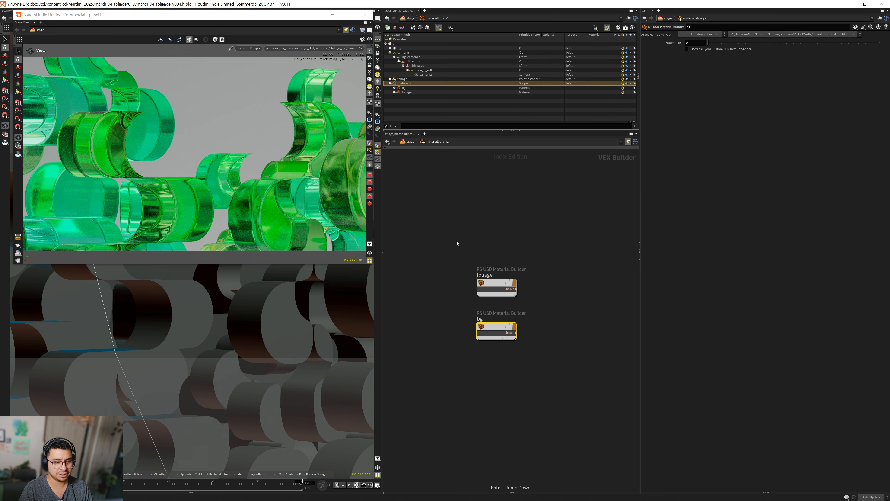
{"action": "key", "text": "Return"}
{"action": "left_click_drag", "start_coordinate": [510, 255], "coordinate": [495, 339]}
{"action": "left_click_drag", "start_coordinate": [733, 61], "coordinate": [738, 67]}
{"action": "left_click", "coordinate": [738, 65]}
{"action": "double_click", "coordinate": [711, 69]}
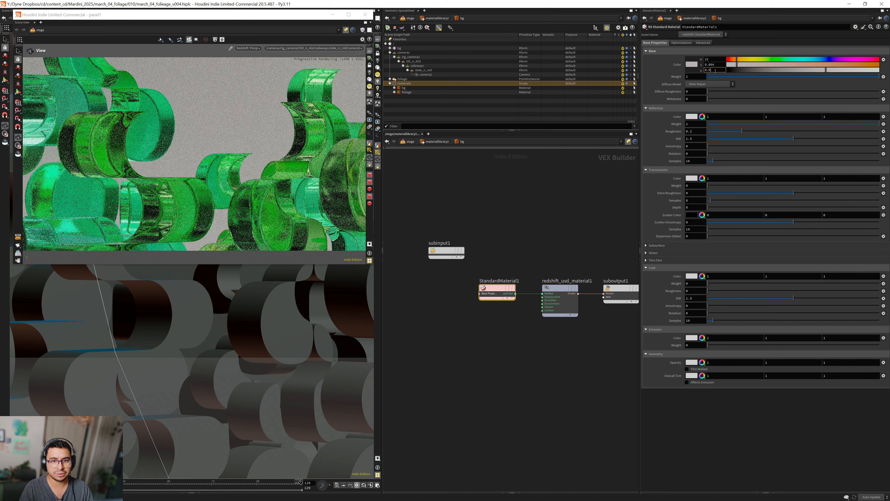
{"action": "type", "text": "0.8"}
{"action": "key", "text": "Return"}
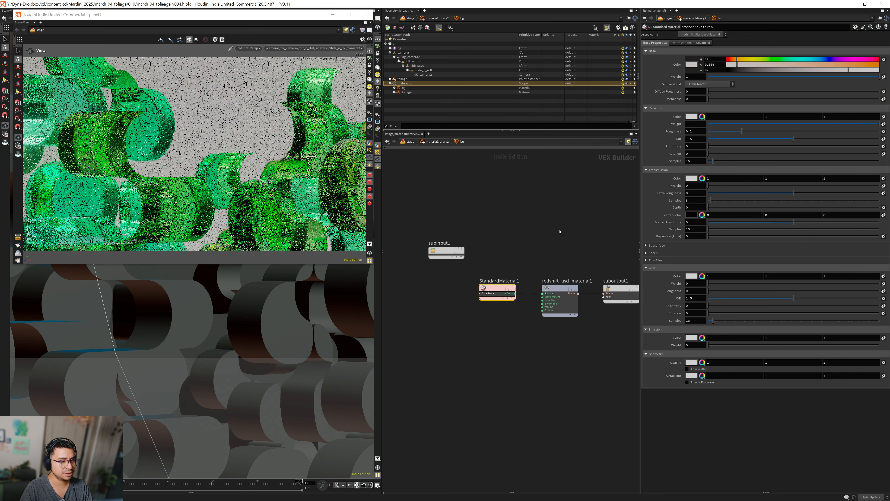
{"action": "key", "text": "u"}
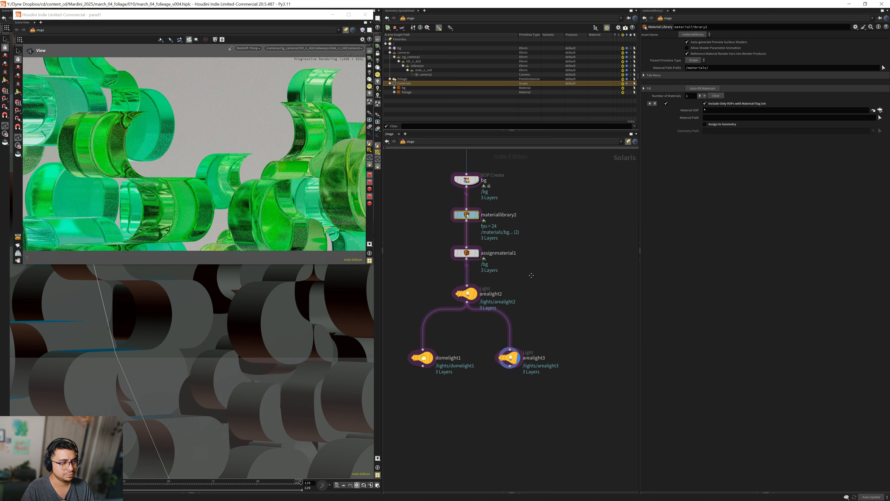
- Shift the bg material's base color to hue 32 with slightly more saturation and set its value to 0.9
{"action": "key", "text": "Return"}
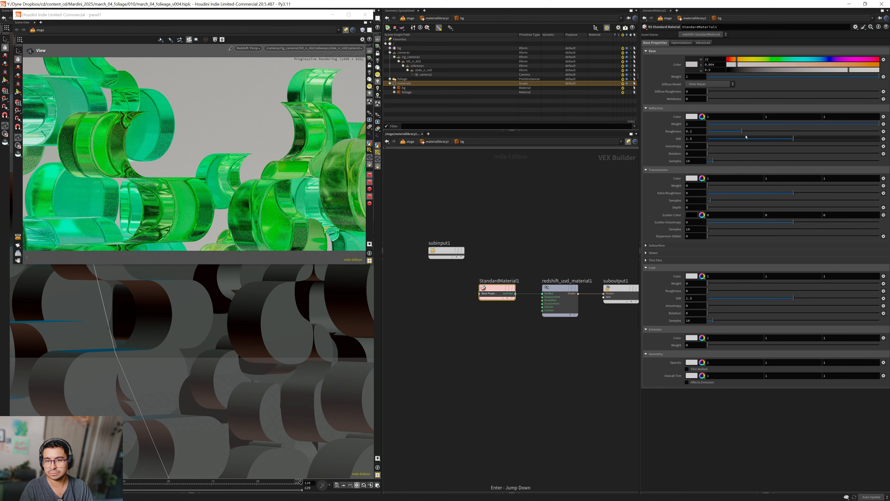
{"action": "left_click_drag", "start_coordinate": [738, 61], "coordinate": [742, 67]}
{"action": "left_click", "coordinate": [711, 71]}
{"action": "key", "text": "BackSpace"}
{"action": "type", "text": "9"}
{"action": "key", "text": "Return"}
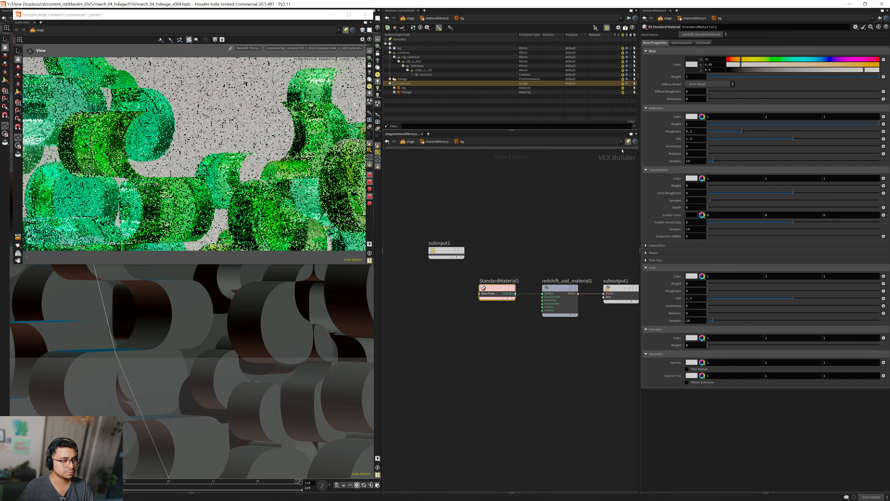
{"action": "double_click", "coordinate": [715, 69]}
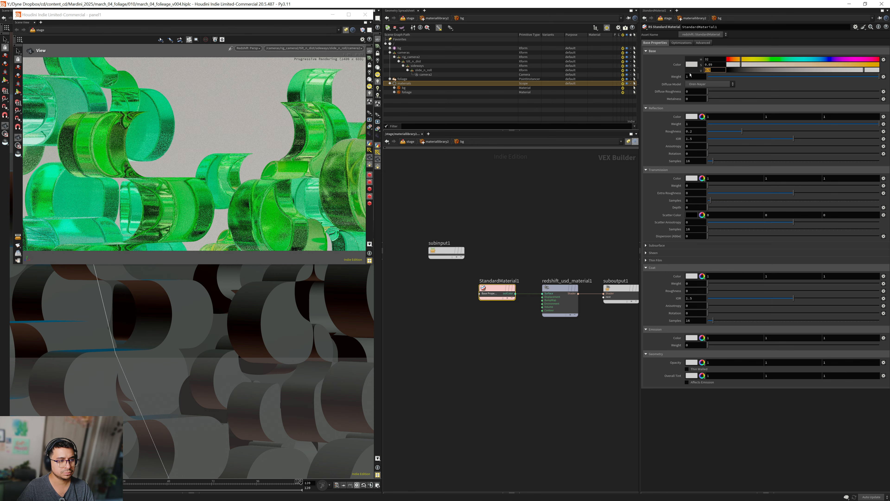
{"action": "left_click", "coordinate": [714, 64]}
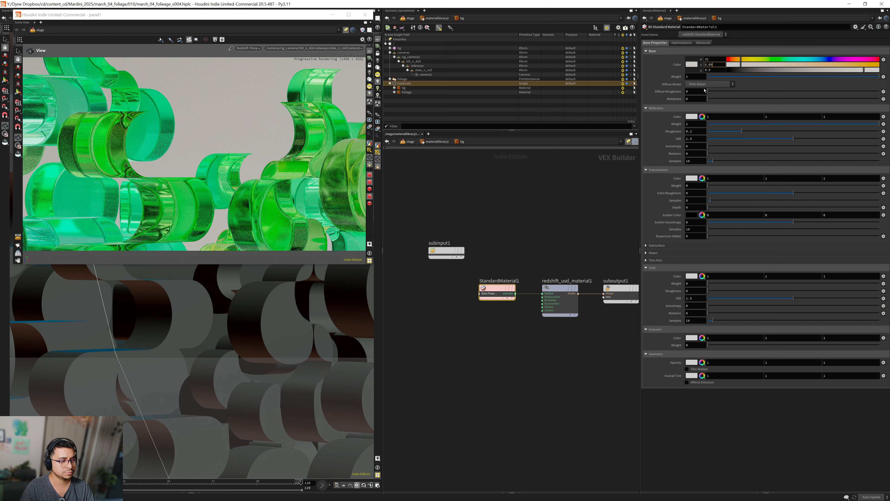
{"action": "key", "text": "u"}
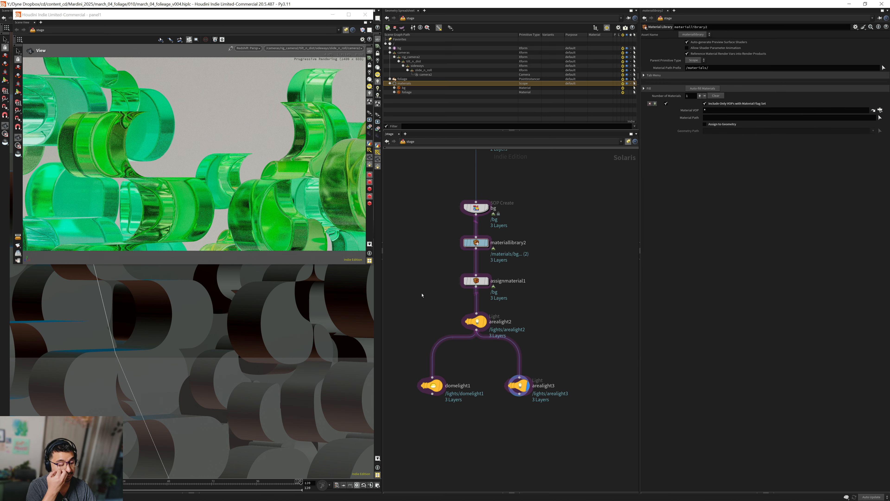
- Override the Redshift bloom threshold in the PFX camera's lens effects, trying 10 and settling on 15
{"action": "middle_click_drag", "start_coordinate": [462, 215], "coordinate": [444, 331]}
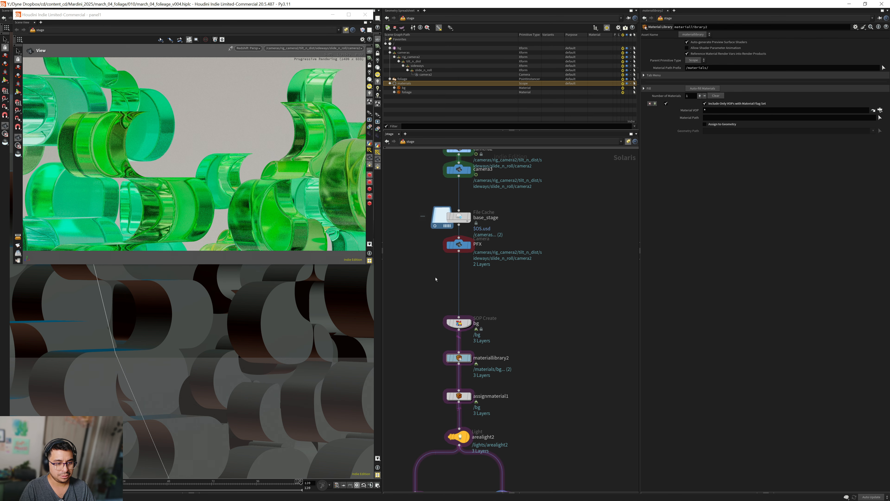
{"action": "left_click", "coordinate": [459, 244]}
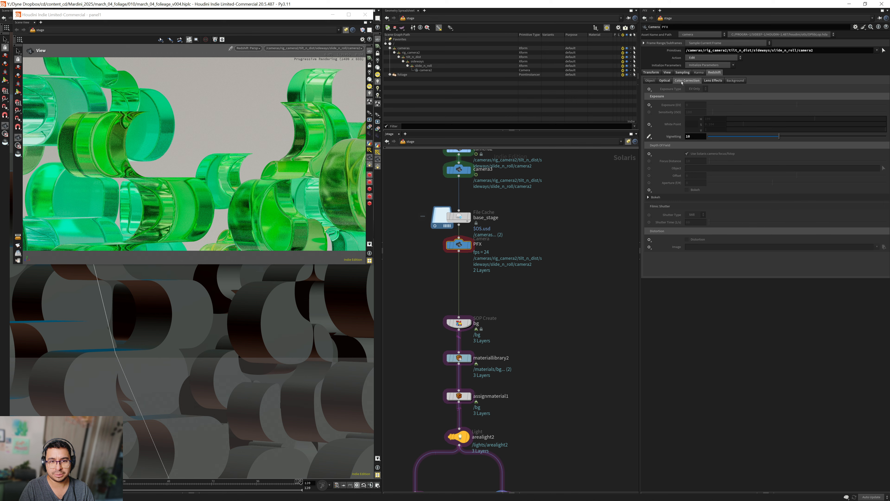
{"action": "left_click", "coordinate": [682, 81]}
{"action": "left_click", "coordinate": [708, 80]}
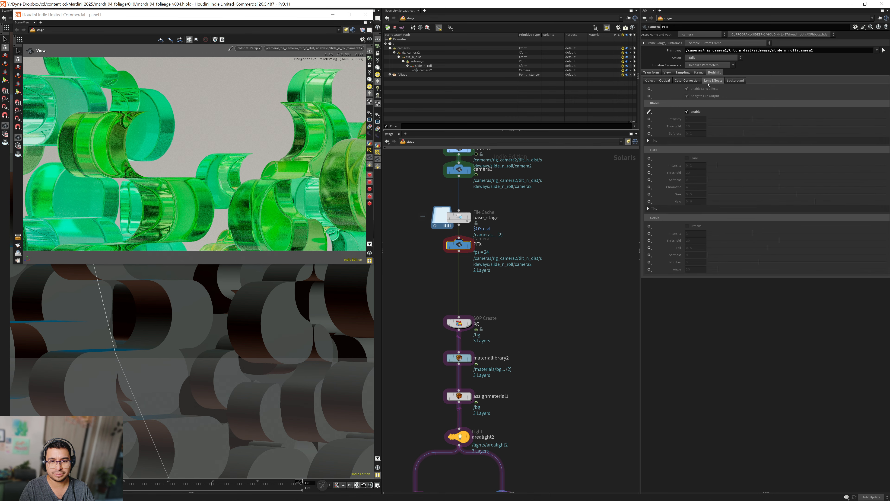
{"action": "left_click", "coordinate": [650, 127]}
{"action": "left_click", "coordinate": [657, 132]}
{"action": "left_click_drag", "start_coordinate": [695, 127], "coordinate": [671, 128]}
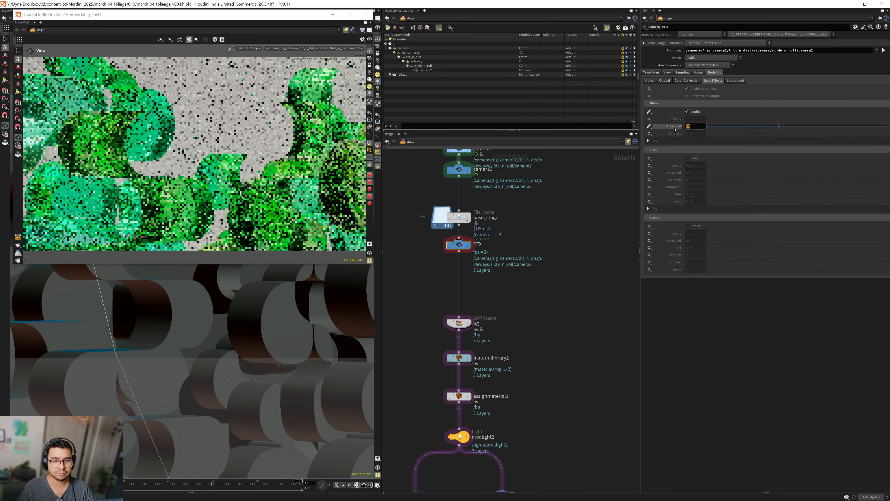
{"action": "type", "text": "10"}
{"action": "key", "text": "Return"}
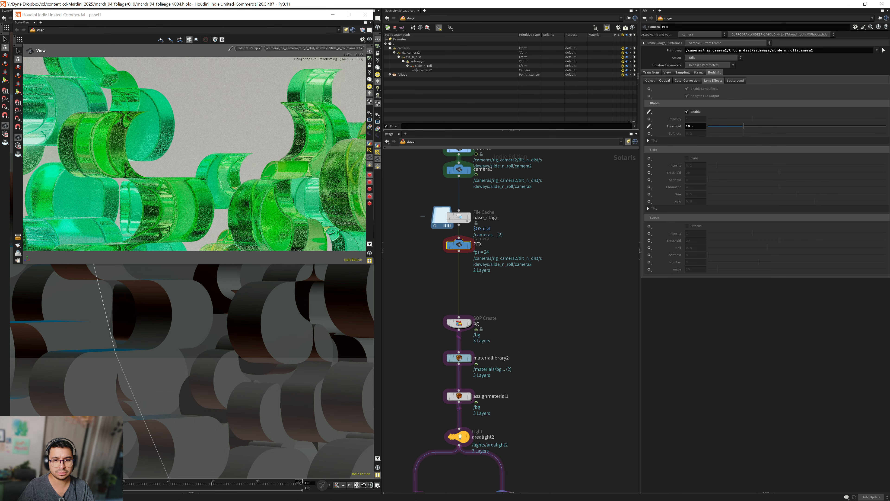
{"action": "type", "text": "15"}
{"action": "key", "text": "Return"}
- Enable the bloom intensity on the PFX camera with Set or Create and set it to 0.5
{"action": "left_click", "coordinate": [649, 119]}
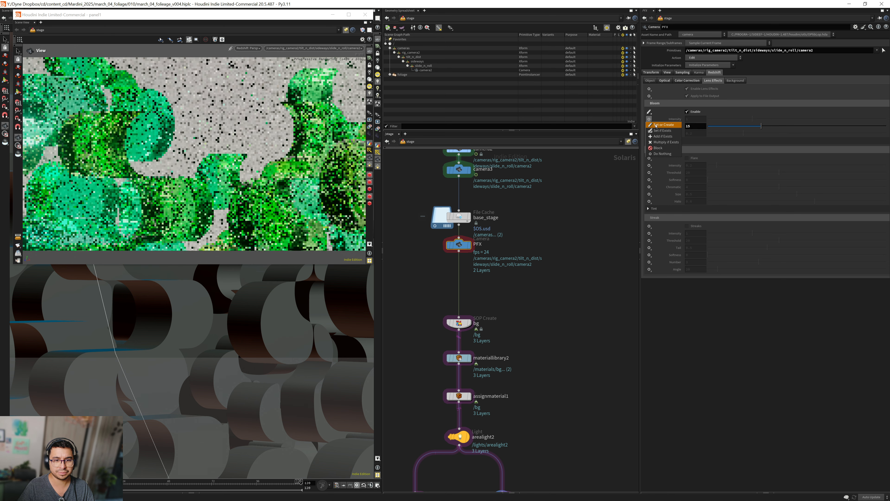
{"action": "left_click", "coordinate": [664, 124]}
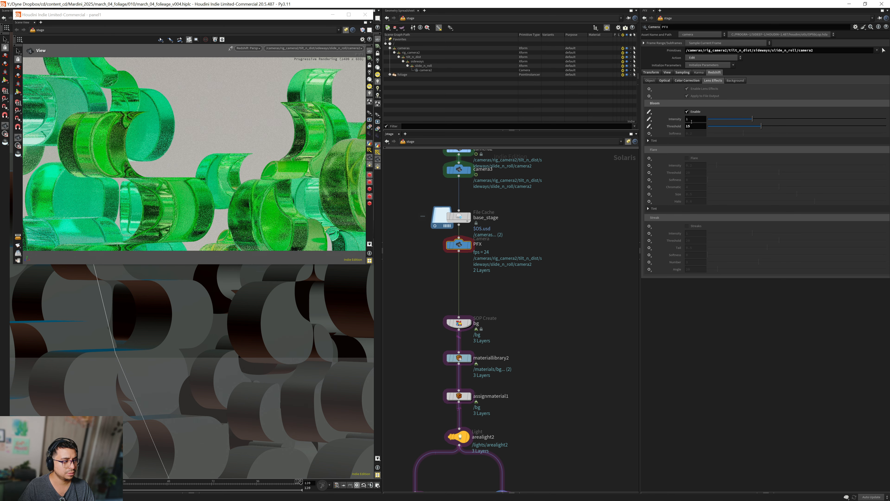
{"action": "double_click", "coordinate": [695, 120]}
{"action": "type", "text": "0.5"}
{"action": "key", "text": "Return"}
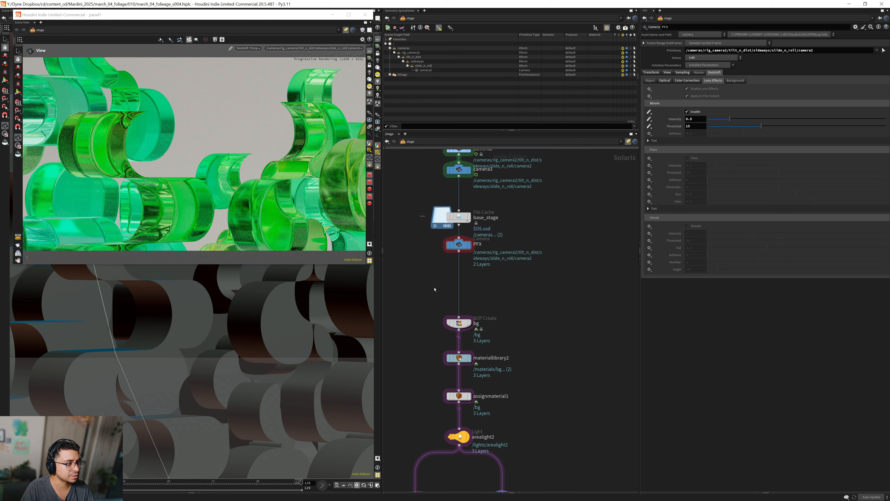
{"action": "scroll", "coordinate": [432, 296], "scroll_direction": "down", "scroll_amount": 6}
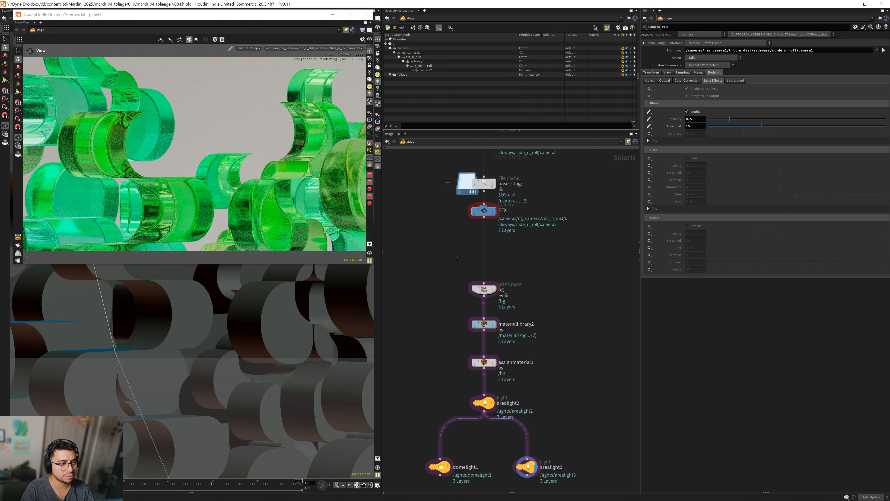
- Shrink the floating render panel slightly and shift it up towards the corner, clear of the lower viewport
{"action": "middle_click_drag", "start_coordinate": [457, 262], "coordinate": [455, 239]}
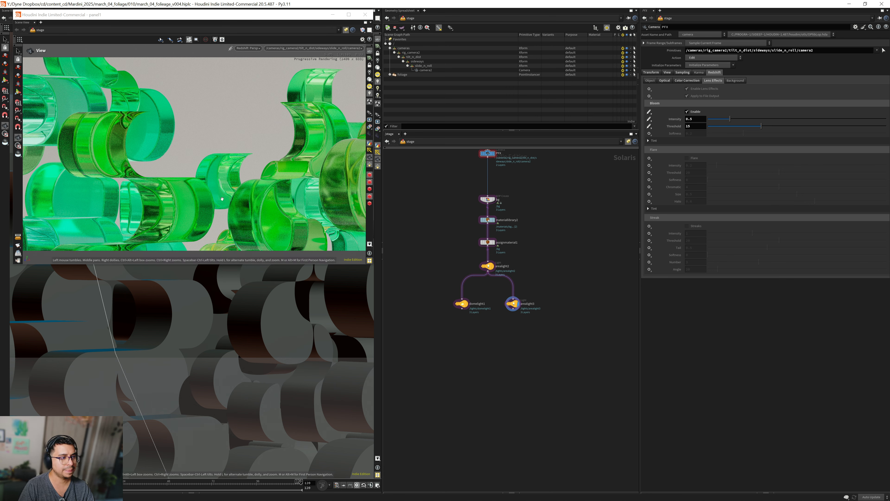
{"action": "left_click", "coordinate": [270, 266]}
{"action": "left_click_drag", "start_coordinate": [269, 266], "coordinate": [270, 243]}
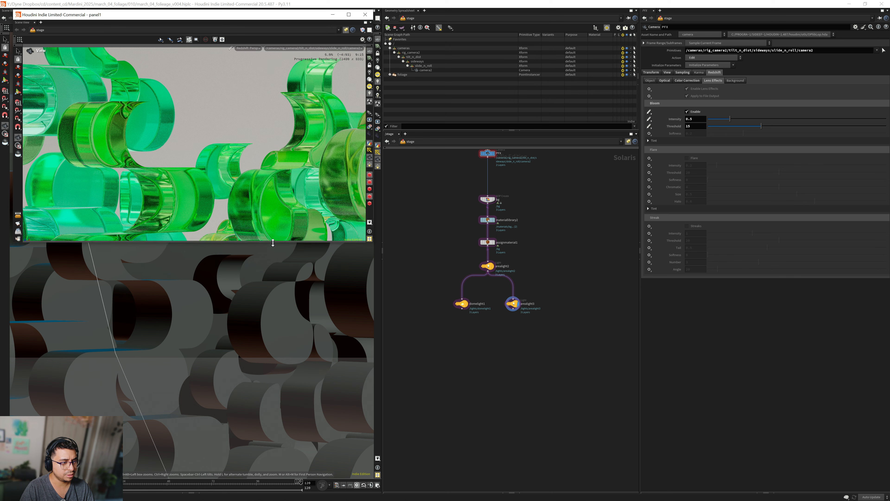
{"action": "left_click", "coordinate": [488, 361]}
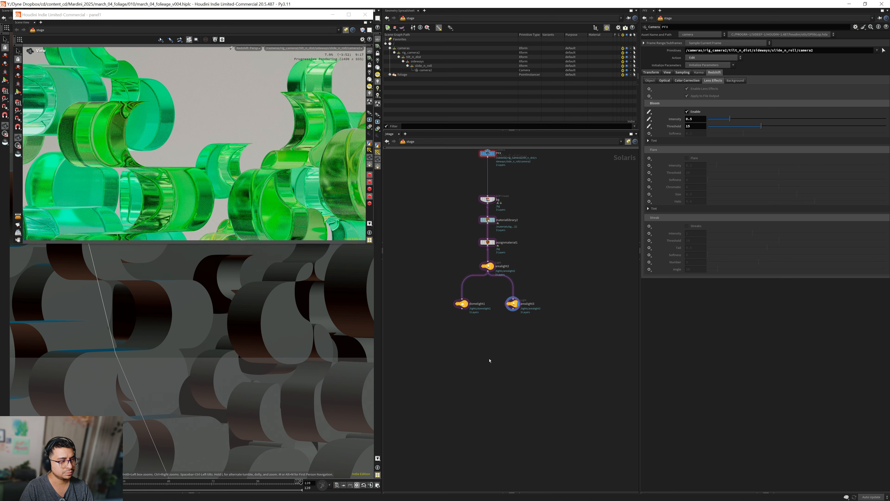
{"action": "scroll", "coordinate": [528, 340], "scroll_direction": "up", "scroll_amount": 4}
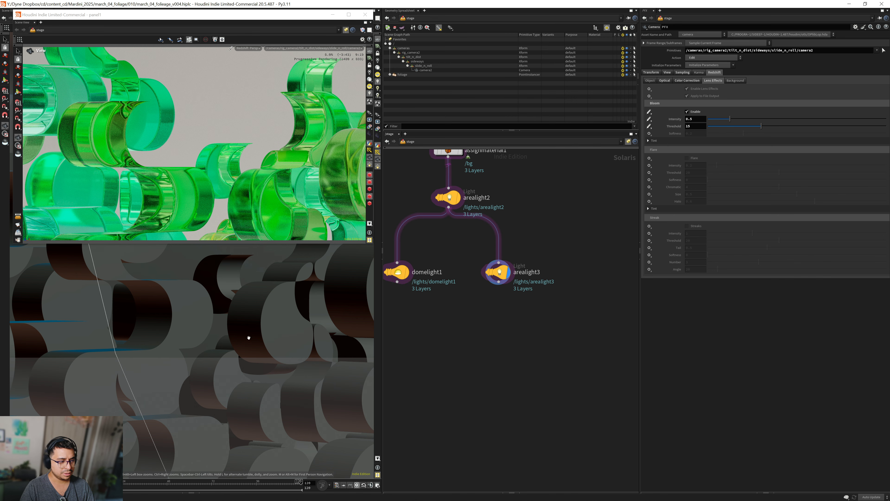
{"action": "left_click_drag", "start_coordinate": [176, 20], "coordinate": [171, 13]}
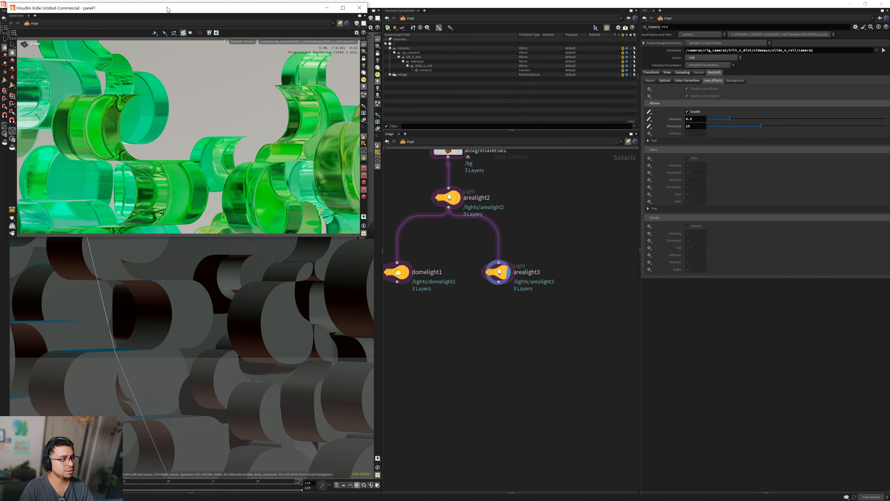
- Add a camera edit node for camera2 directly below the PFX node in the stage network
{"action": "scroll", "coordinate": [190, 348], "scroll_direction": "down", "scroll_amount": 5}
{"action": "right_click_drag", "start_coordinate": [191, 348], "coordinate": [143, 370]}
{"action": "left_click_drag", "start_coordinate": [176, 351], "coordinate": [228, 368]}
{"action": "middle_click_drag", "start_coordinate": [461, 233], "coordinate": [490, 394]}
{"action": "middle_click_drag", "start_coordinate": [448, 264], "coordinate": [473, 352]}
{"action": "scroll", "coordinate": [472, 347], "scroll_direction": "down", "scroll_amount": 4}
{"action": "middle_click_drag", "start_coordinate": [466, 312], "coordinate": [455, 375]}
{"action": "right_click_drag", "start_coordinate": [464, 315], "coordinate": [467, 300]}
{"action": "middle_click_drag", "start_coordinate": [467, 300], "coordinate": [440, 285]}
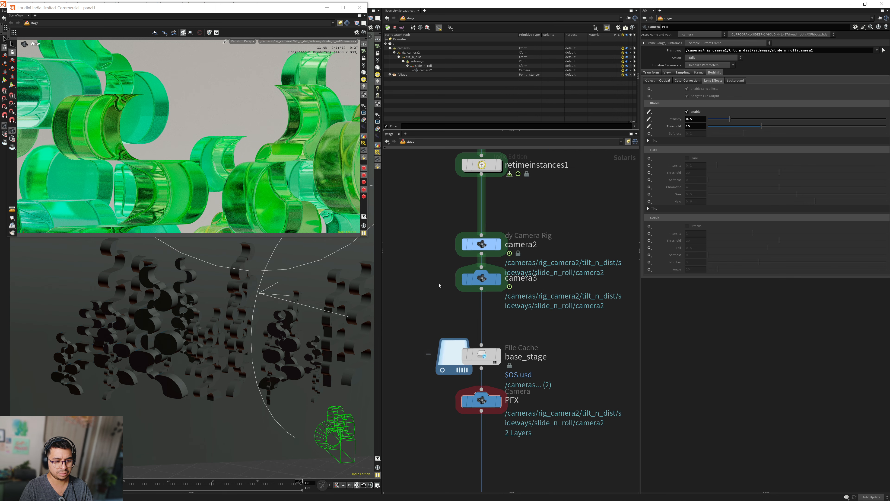
{"action": "middle_click_drag", "start_coordinate": [442, 415], "coordinate": [425, 284]}
{"action": "left_click_drag", "start_coordinate": [418, 268], "coordinate": [501, 320]}
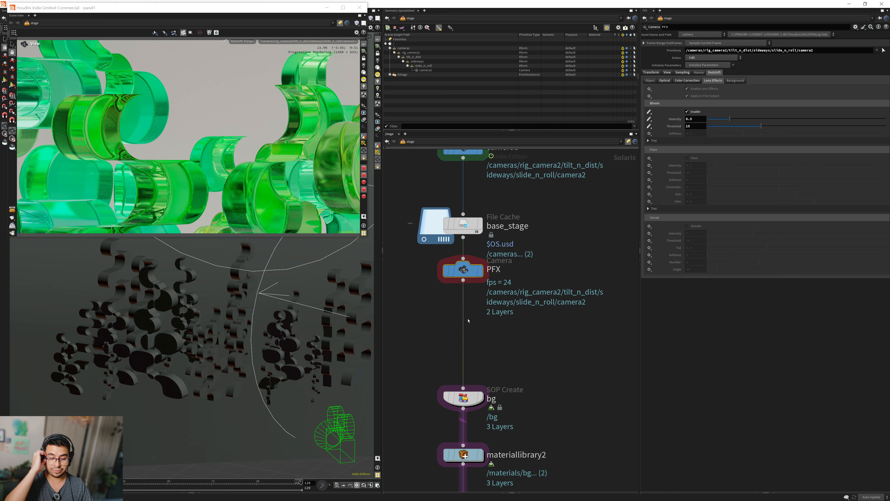
{"action": "left_click", "coordinate": [435, 69]}
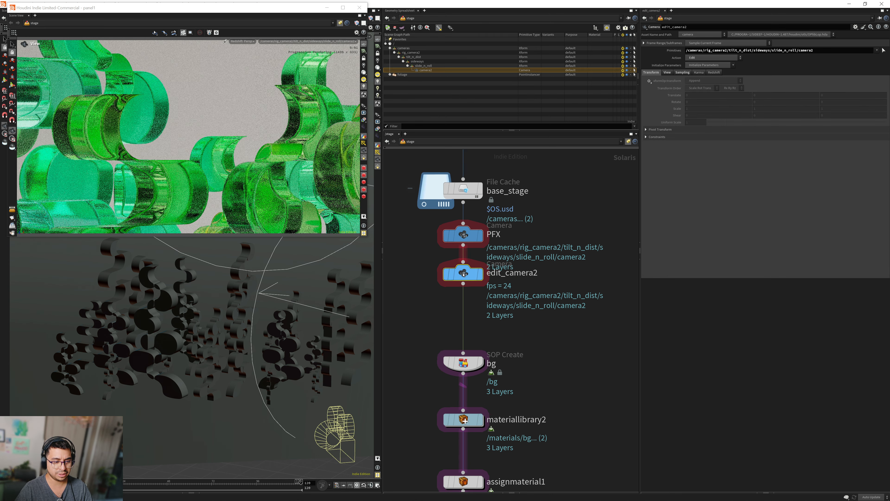
- Rename the new camera edit node as dof and straighten it beneath PFX
{"action": "left_click", "coordinate": [510, 273]}
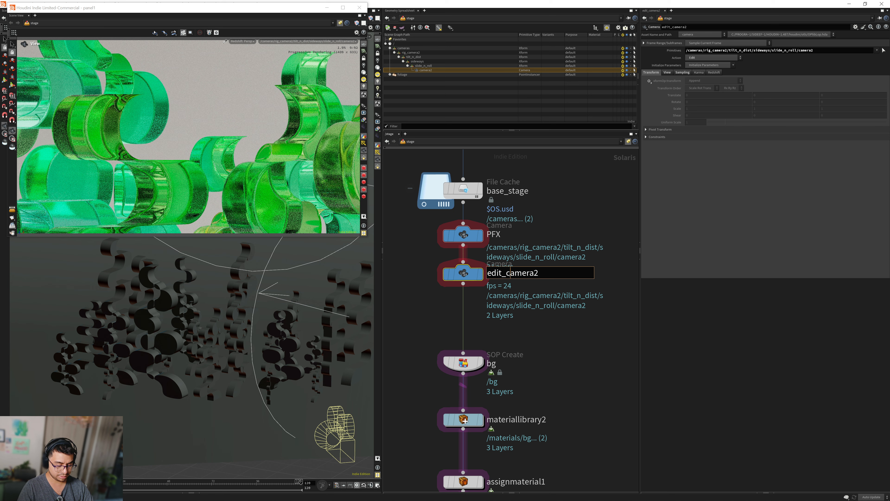
{"action": "double_click", "coordinate": [510, 274]}
{"action": "type", "text": "dof"}
{"action": "key", "text": "Return"}
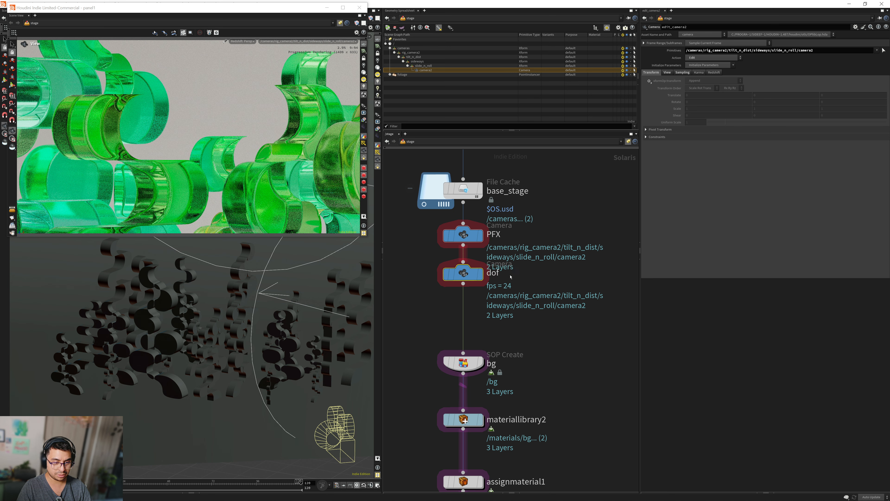
{"action": "key", "text": "c"}
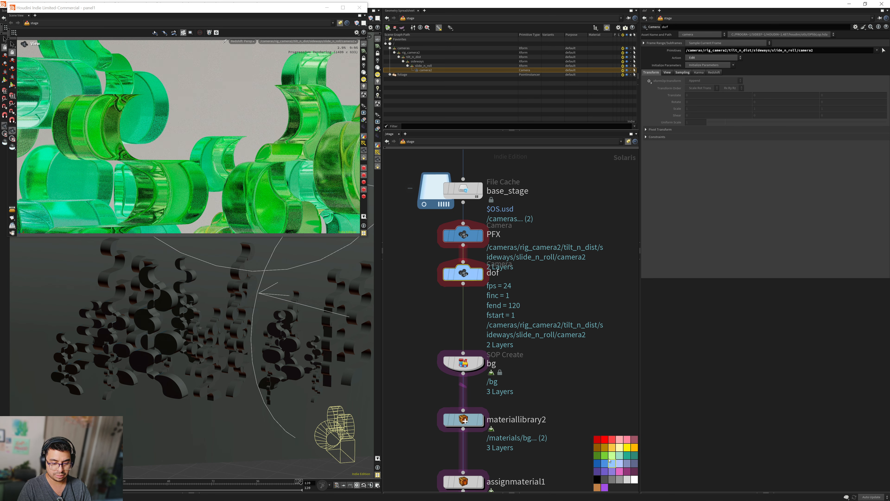
{"action": "left_click_drag", "start_coordinate": [461, 273], "coordinate": [462, 274]}
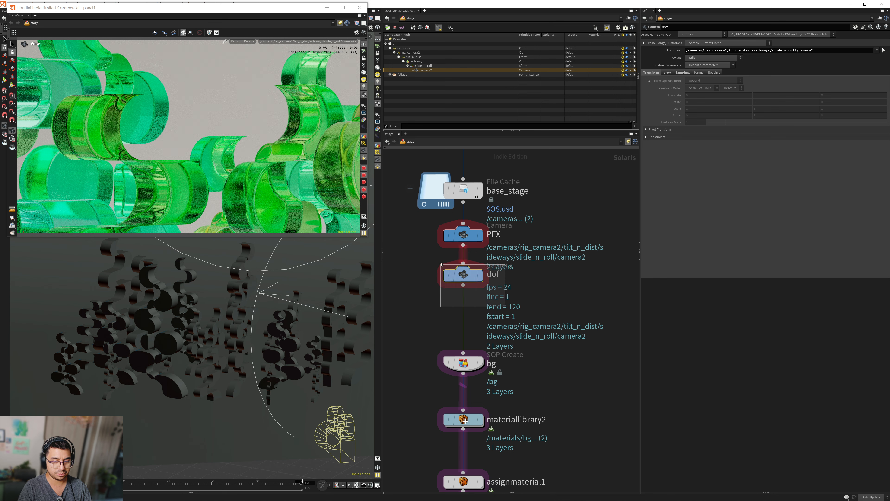
- Show the dof camera's view settings and nudge its node closer to PFX
{"action": "left_click", "coordinate": [667, 72]}
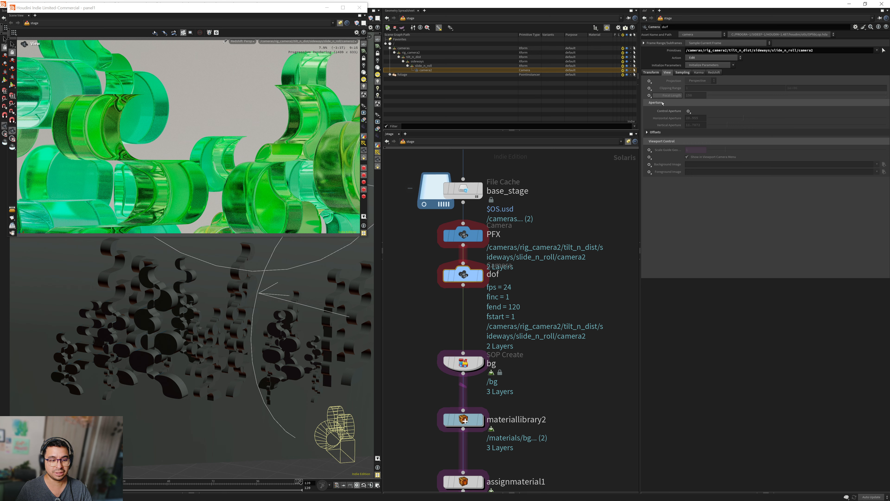
{"action": "mouse_move", "coordinate": [447, 280]}
{"action": "left_mouse_down"}
{"action": "mouse_move", "coordinate": [472, 292]}
{"action": "mouse_move", "coordinate": [458, 279]}
{"action": "left_mouse_up"}
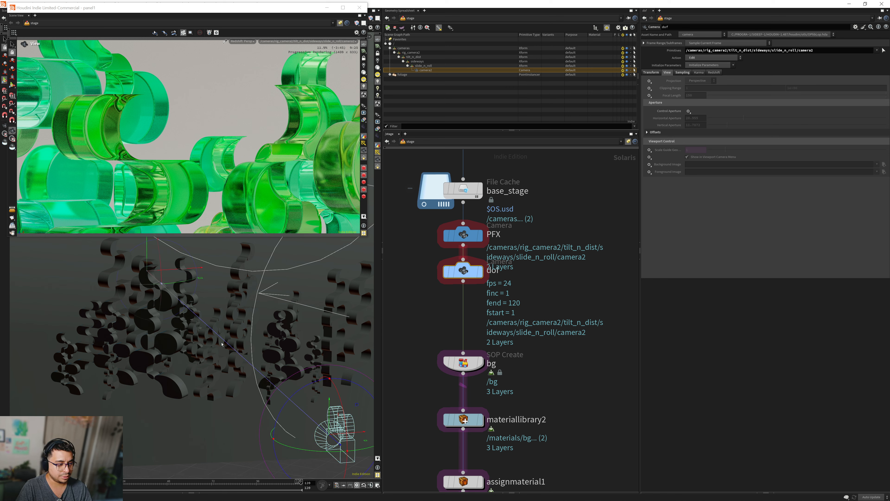
{"action": "left_click_drag", "start_coordinate": [202, 318], "coordinate": [227, 302]}
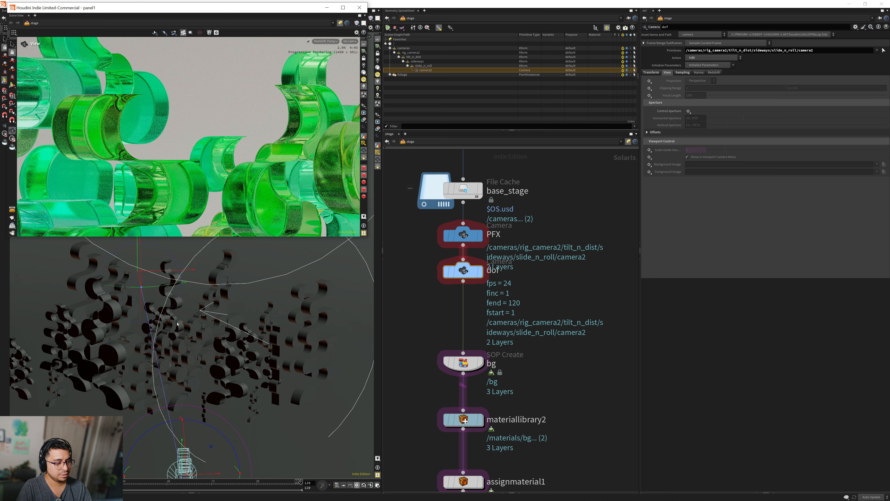
- Move the floating render panel aside and look through camera2 in both the render view and the main viewport
{"action": "left_click_drag", "start_coordinate": [280, 8], "coordinate": [663, 109]}
{"action": "left_click", "coordinate": [734, 142]}
{"action": "left_click", "coordinate": [750, 149]}
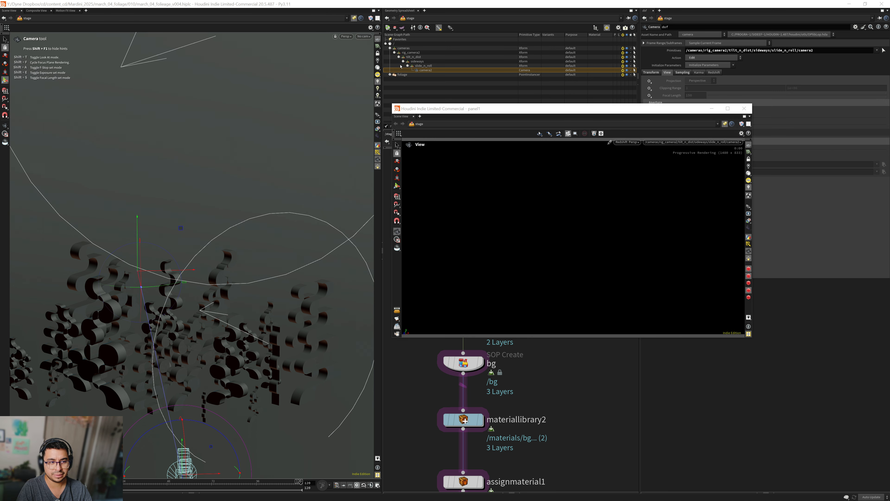
{"action": "left_click", "coordinate": [364, 36]}
{"action": "left_click", "coordinate": [365, 43]}
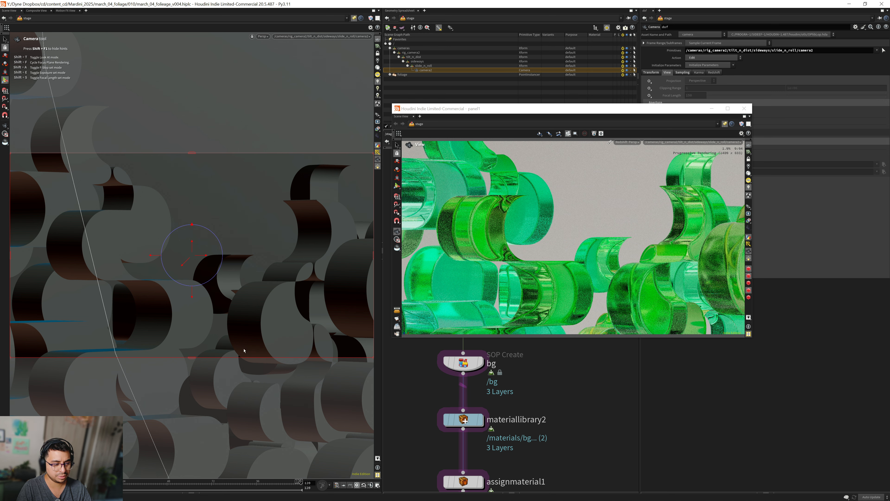
- Split the main viewport into two stacked views, orbit the lower one out to the whole foliage, and put the render panel back over the upper one
{"action": "key", "text": "ctrl+2"}
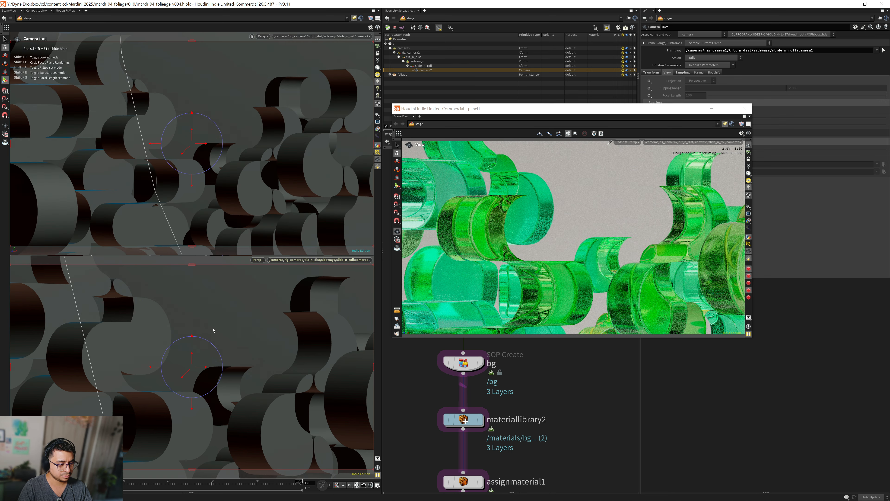
{"action": "left_click_drag", "start_coordinate": [215, 370], "coordinate": [237, 384]}
{"action": "right_click_drag", "start_coordinate": [237, 384], "coordinate": [156, 388]}
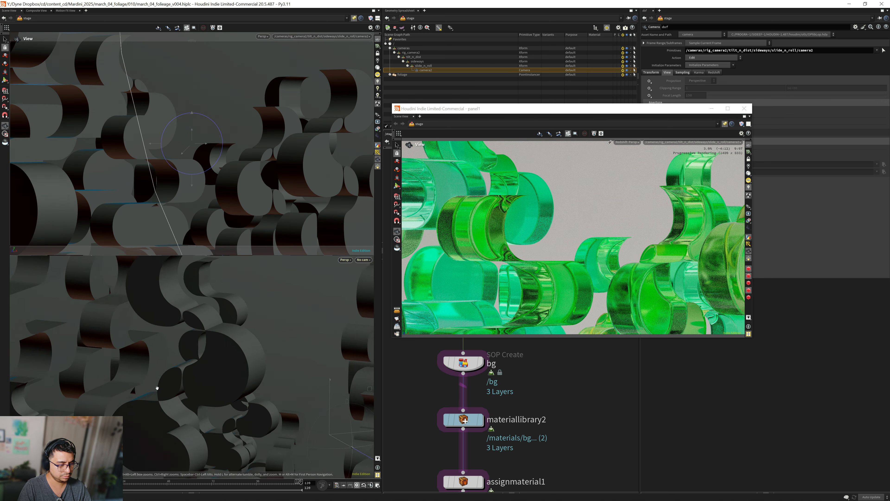
{"action": "left_click_drag", "start_coordinate": [156, 388], "coordinate": [255, 300]}
{"action": "key", "text": "Return"}
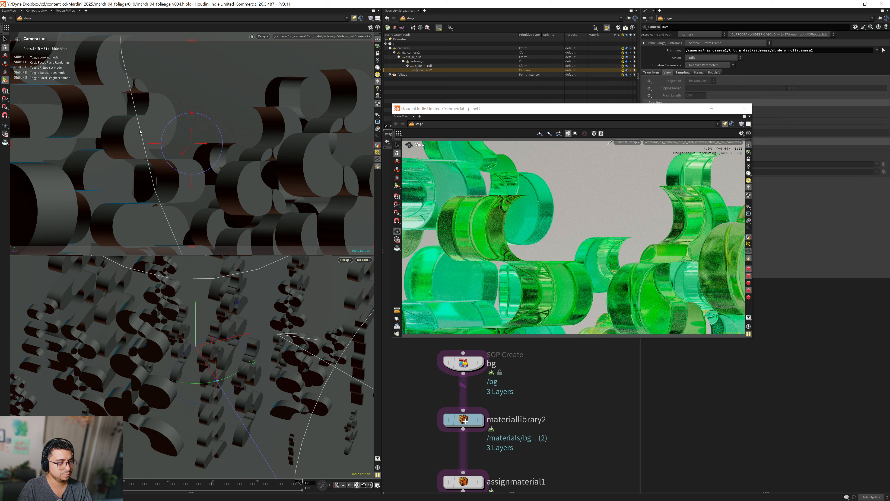
{"action": "right_click_drag", "start_coordinate": [155, 111], "coordinate": [160, 130]}
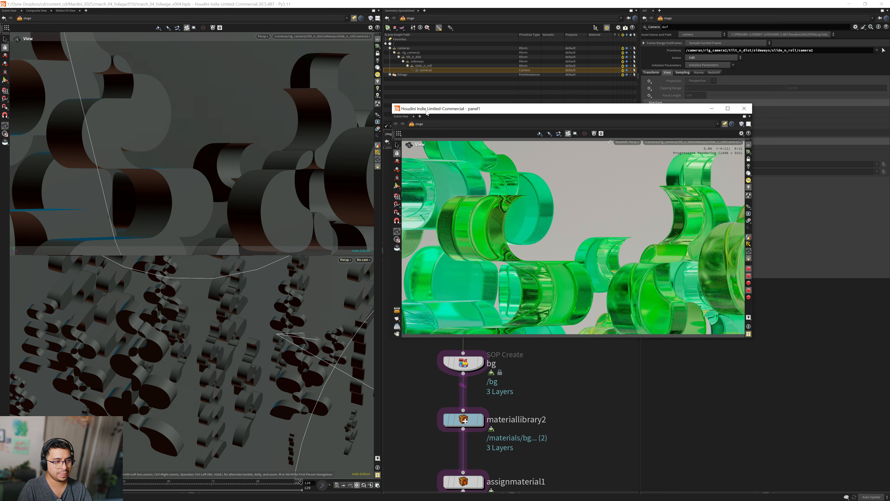
{"action": "left_click_drag", "start_coordinate": [426, 112], "coordinate": [44, 21]}
- Enable Bokeh in the Redshift optical depth of field settings of the dof camera
{"action": "left_click", "coordinate": [608, 240]}
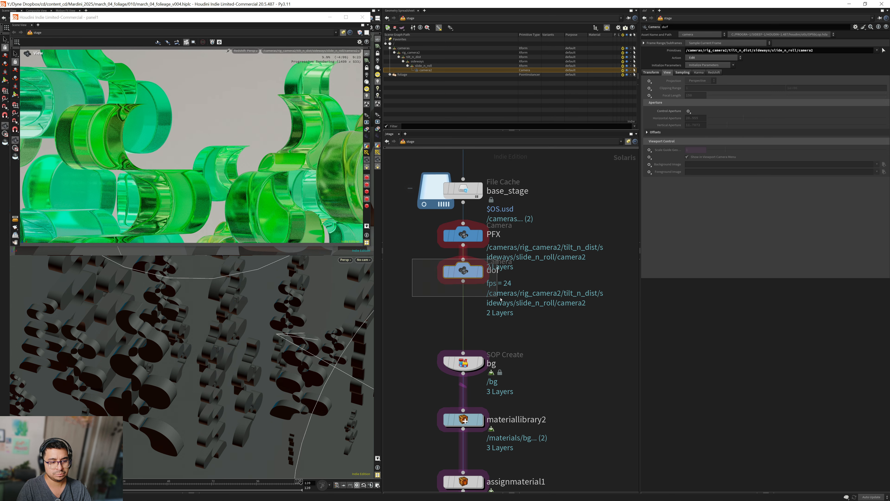
{"action": "left_click", "coordinate": [686, 73]}
{"action": "left_click", "coordinate": [714, 73]}
{"action": "left_click", "coordinate": [664, 80]}
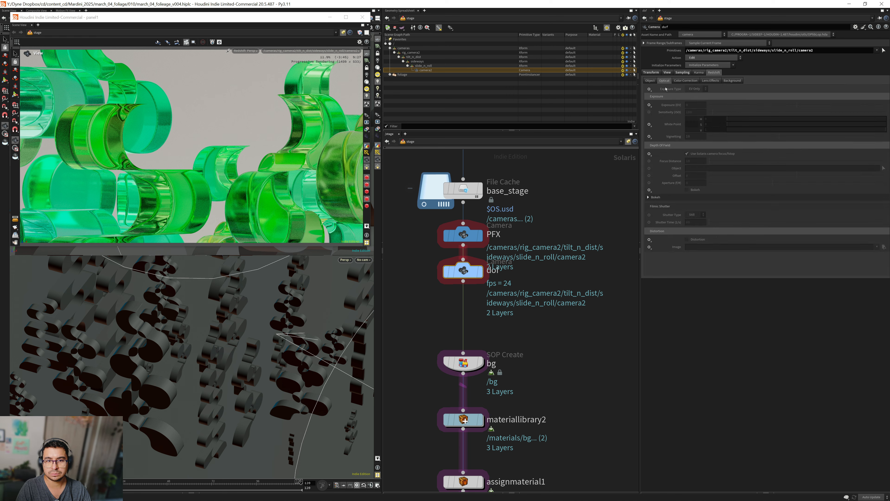
{"action": "left_click", "coordinate": [687, 189]}
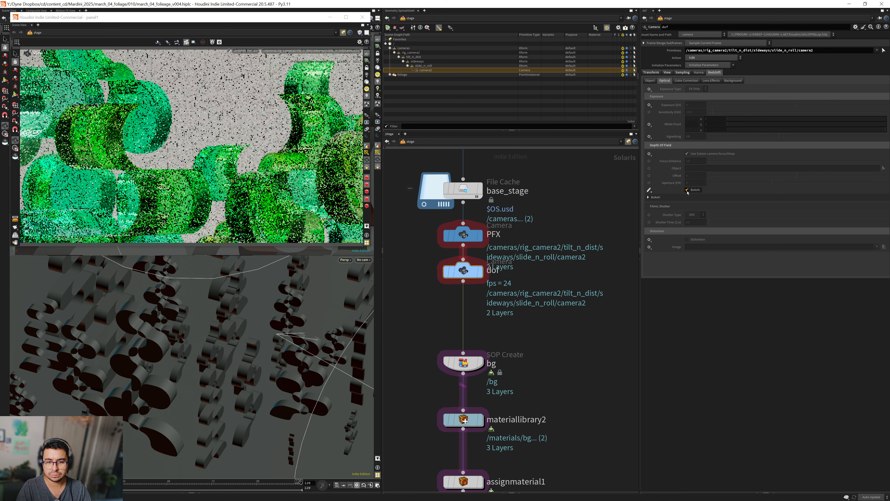
- Override the bokeh diaphragm, aspect and spherical aberration with Set or Create, and set the aspect to 1.25
{"action": "left_click", "coordinate": [648, 197]}
{"action": "left_click", "coordinate": [649, 205]}
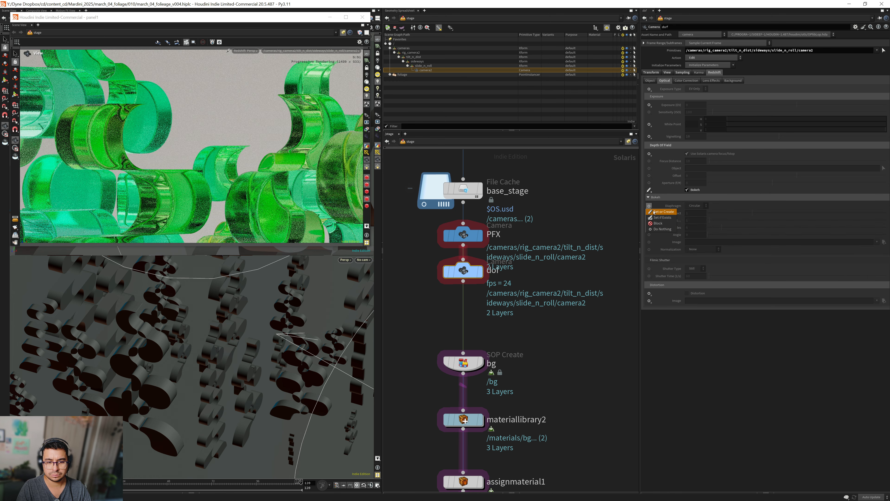
{"action": "left_click", "coordinate": [659, 211]}
{"action": "left_click", "coordinate": [648, 213]}
{"action": "left_click", "coordinate": [653, 219]}
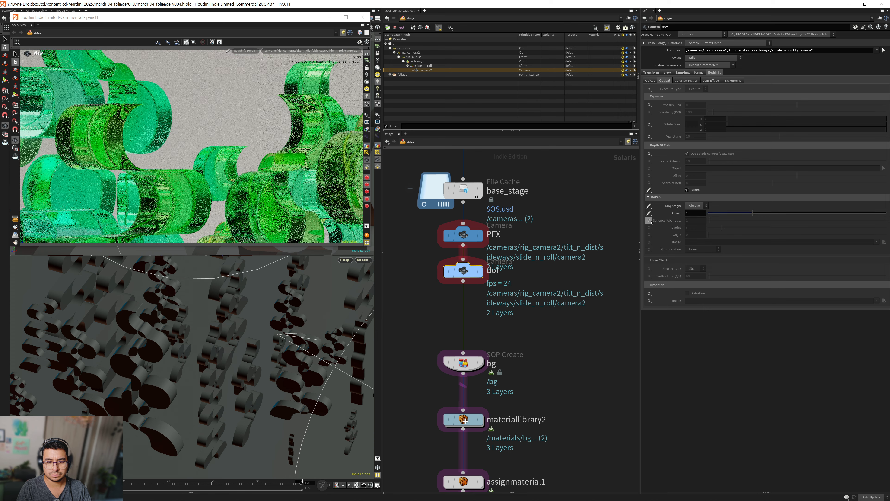
{"action": "left_click", "coordinate": [649, 220]}
{"action": "left_click", "coordinate": [654, 226]}
{"action": "type", "text": ".25"}
{"action": "key", "text": "Return"}
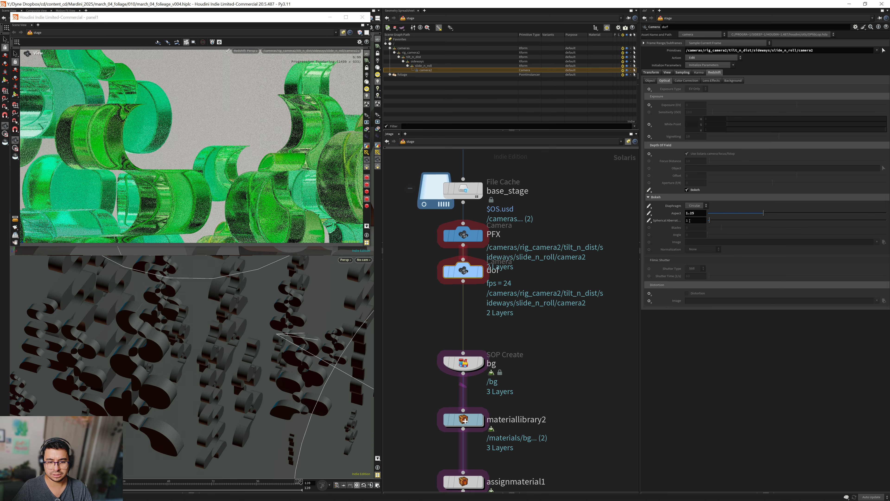
- Set the bokeh spherical aberration to 10, switch the diaphragm to Bladed, and override the blade count
{"action": "type", "text": "10"}
{"action": "key", "text": "Return"}
{"action": "left_click", "coordinate": [690, 206]}
{"action": "left_click", "coordinate": [693, 214]}
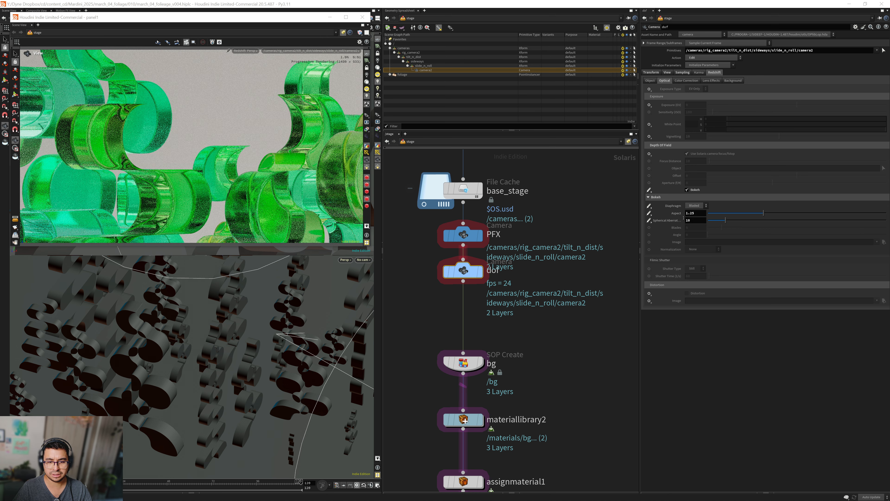
{"action": "left_click", "coordinate": [649, 227]}
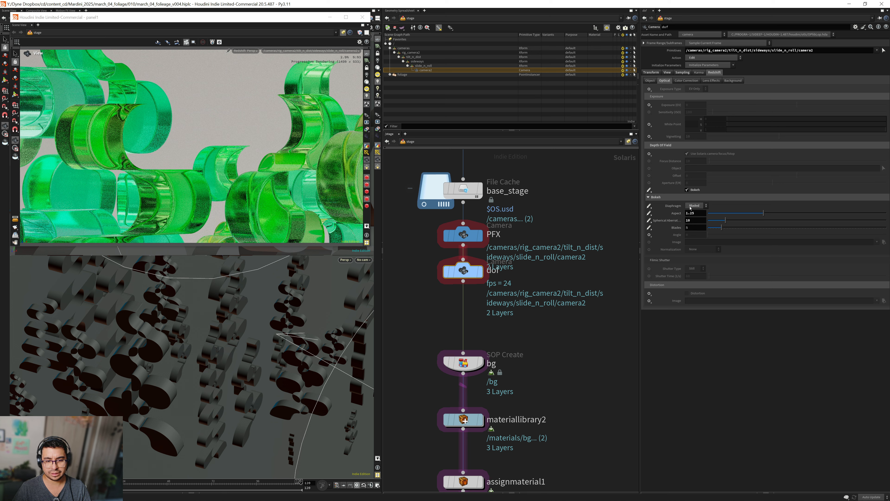
- Keep the diaphragm on Bladed and set the bokeh blades, trying 9 and settling on 7
{"action": "left_click", "coordinate": [693, 207]}
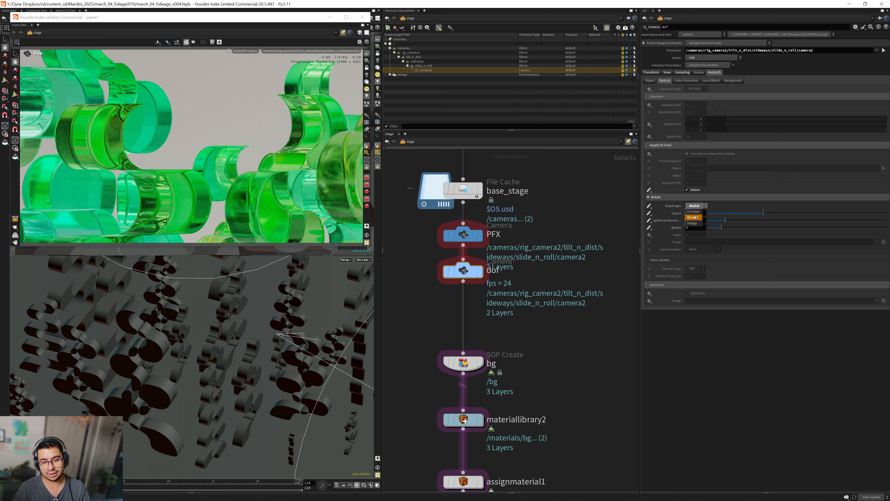
{"action": "left_click", "coordinate": [693, 218]}
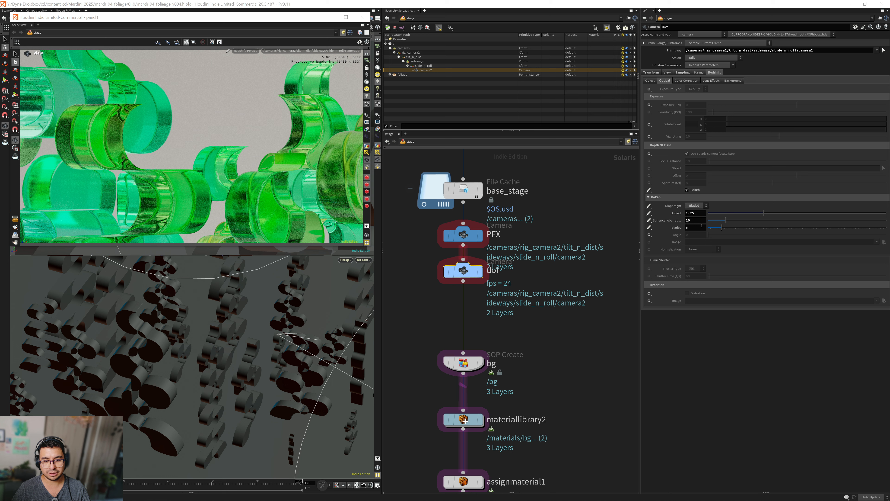
{"action": "left_click", "coordinate": [695, 206]}
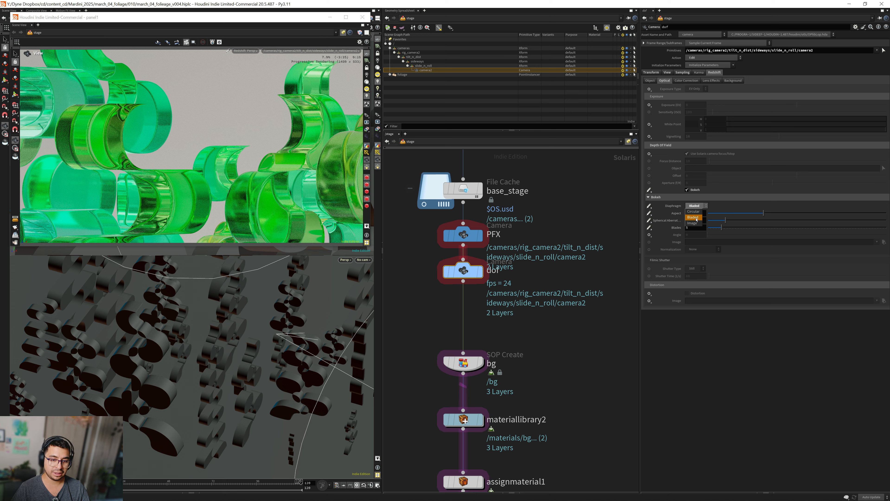
{"action": "left_click", "coordinate": [694, 217]}
{"action": "type", "text": "7"}
{"action": "key", "text": "Return"}
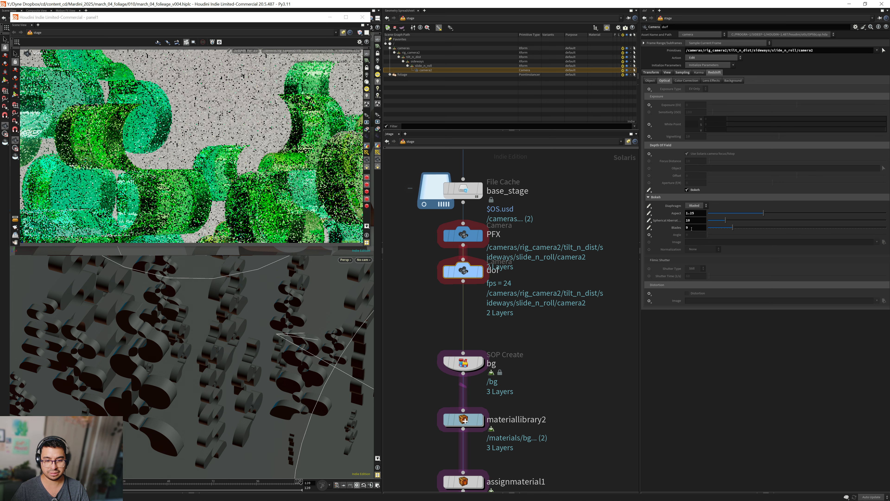
{"action": "type", "text": "7"}
{"action": "key", "text": "Return"}
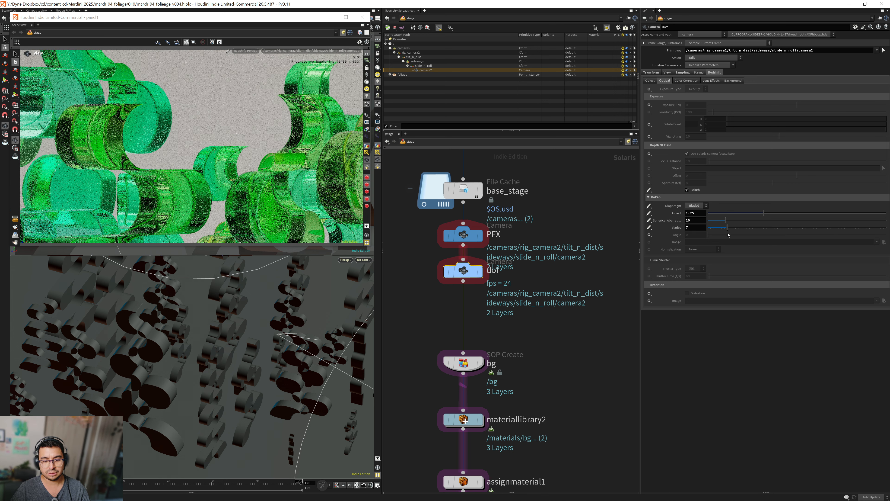
- Override the bokeh angle with Set or Create and raise it to about 0.438
{"action": "left_click", "coordinate": [649, 235]}
{"action": "left_click", "coordinate": [655, 241]}
{"action": "left_click_drag", "start_coordinate": [726, 237], "coordinate": [846, 239]}
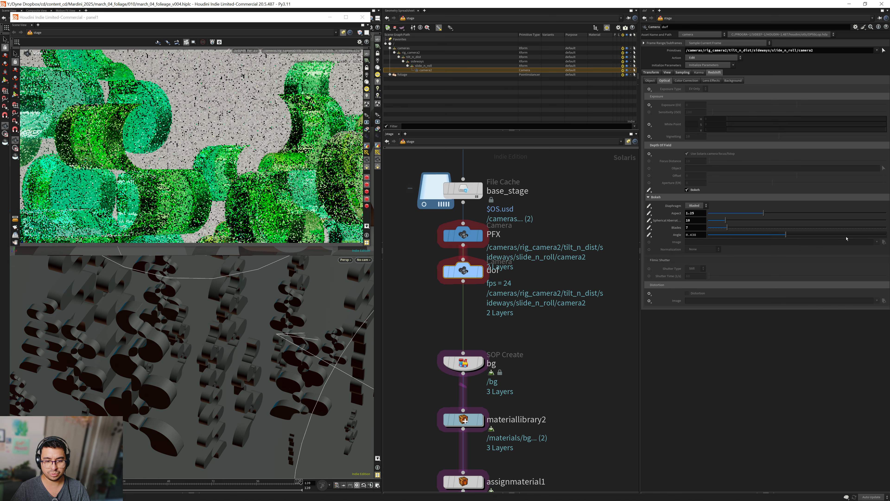
- Override the dof camera's F-Stop with Set or Create, trying 0.1, 1 and 5.6, and settle on 12
{"action": "left_click", "coordinate": [683, 72]}
{"action": "left_click", "coordinate": [650, 102]}
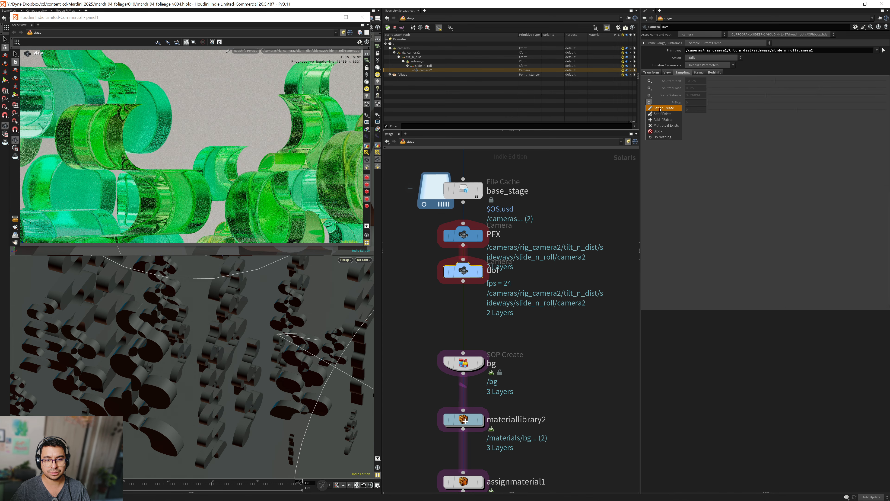
{"action": "left_click", "coordinate": [656, 108]}
{"action": "type", "text": ".1"}
{"action": "key", "text": "Return"}
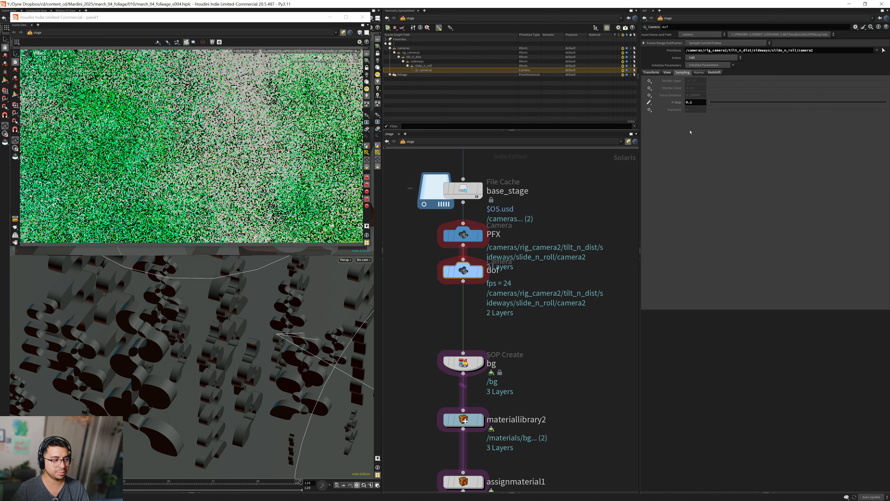
{"action": "type", "text": "1"}
{"action": "key", "text": "Return"}
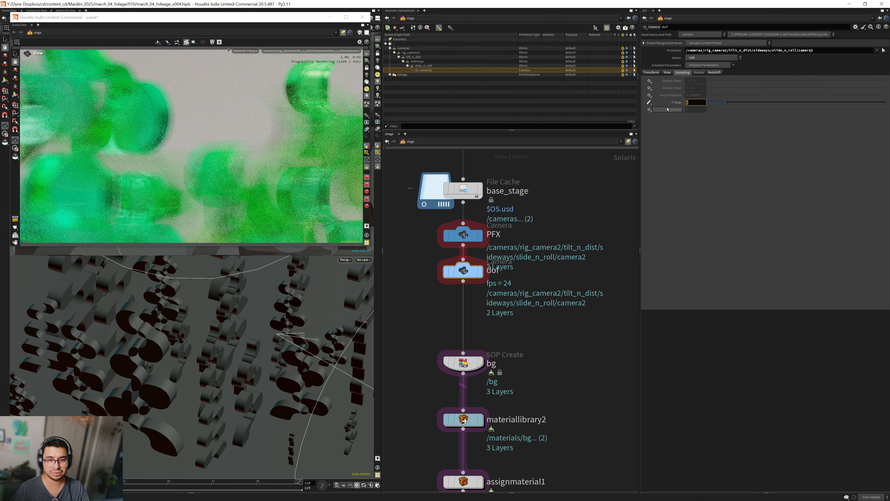
{"action": "type", "text": "5.6"}
{"action": "key", "text": "Return"}
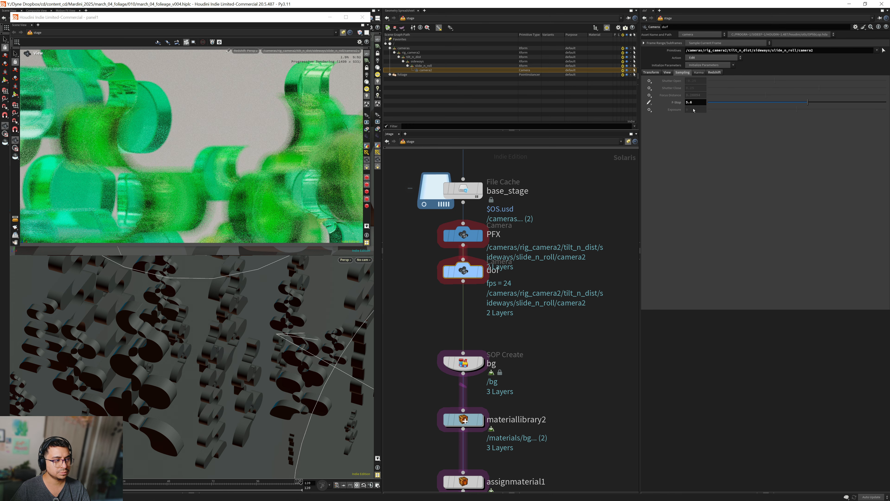
{"action": "double_click", "coordinate": [695, 102]}
{"action": "type", "text": "12"}
{"action": "key", "text": "Return"}
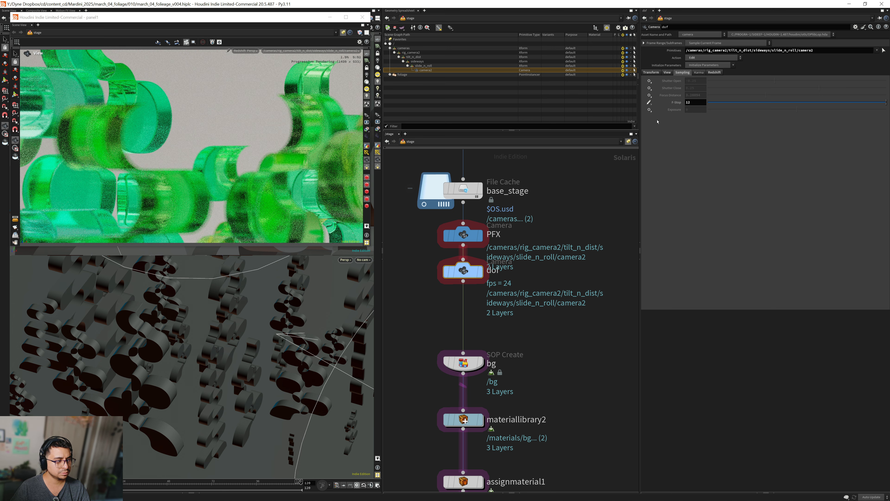
- Look at the scene through camera2, then orbit out to examine how the foliage is spread in depth
{"action": "right_click_drag", "start_coordinate": [281, 341], "coordinate": [203, 384]}
{"action": "left_click_drag", "start_coordinate": [203, 384], "coordinate": [200, 358]}
{"action": "left_click", "coordinate": [363, 259]}
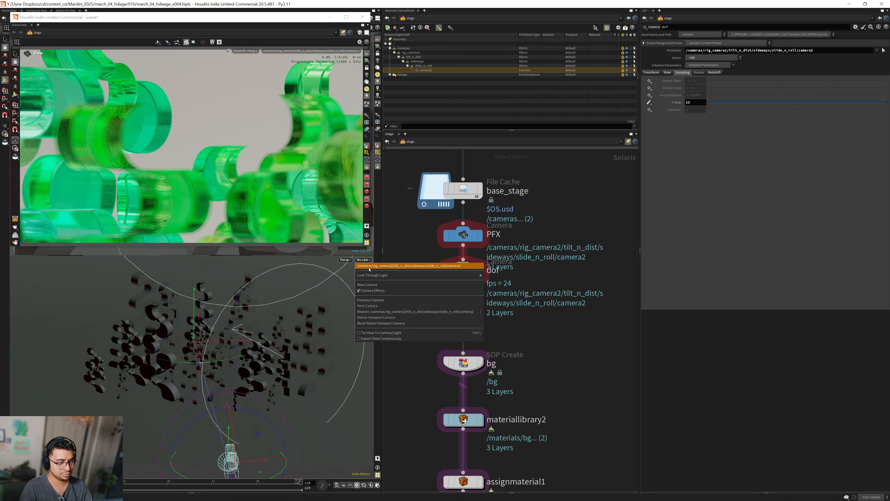
{"action": "left_click", "coordinate": [368, 270]}
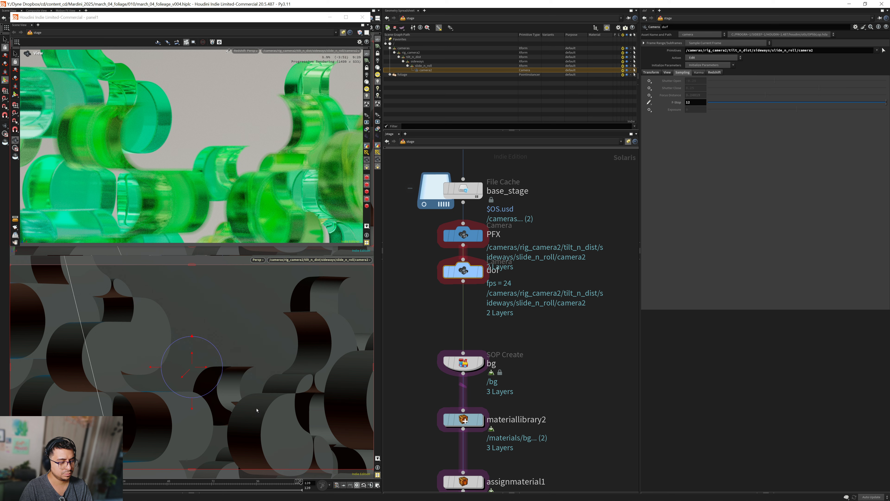
{"action": "right_click_drag", "start_coordinate": [275, 388], "coordinate": [192, 398], "text": "alt"}
{"action": "left_click_drag", "start_coordinate": [193, 398], "coordinate": [228, 316], "text": "alt"}
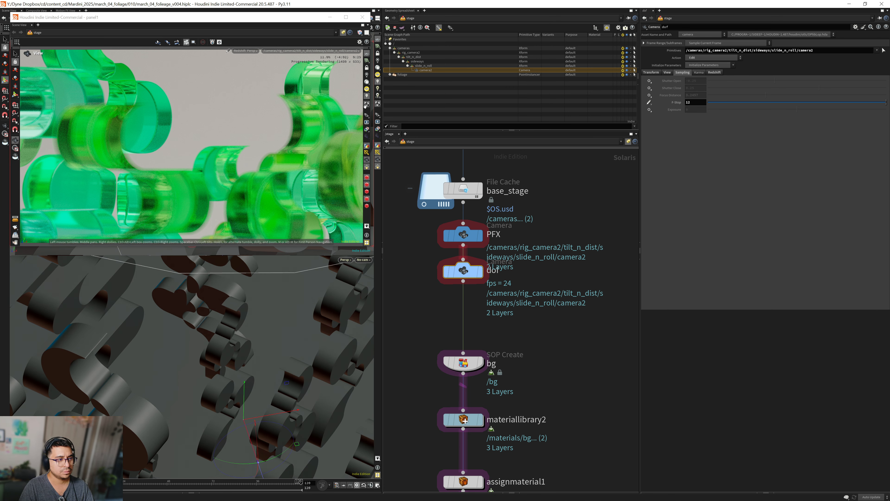
- Set the dof camera's F-Stop to 25
{"action": "left_click", "coordinate": [249, 52]}
{"action": "left_click", "coordinate": [247, 126]}
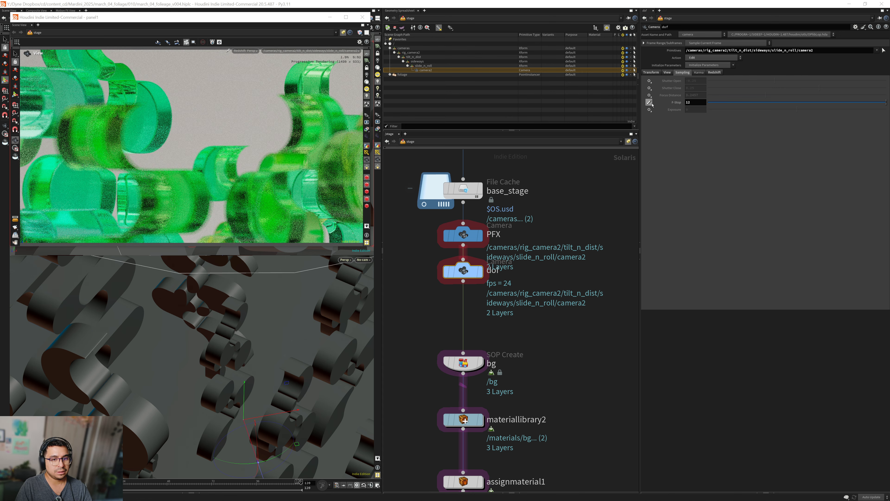
{"action": "type", "text": "25"}
{"action": "key", "text": "Return"}
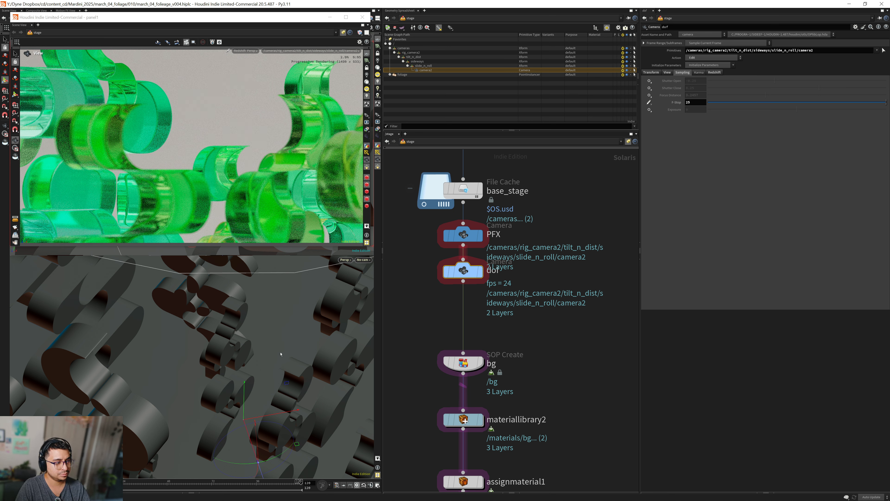
- Override the dof camera's Focus Distance so it can be edited alongside the F-Stop
{"action": "right_click_drag", "start_coordinate": [278, 354], "coordinate": [249, 373], "text": "alt"}
{"action": "mouse_move", "coordinate": [248, 373]}
{"action": "left_mouse_down", "text": "alt"}
{"action": "mouse_move", "coordinate": [245, 389]}
{"action": "mouse_move", "coordinate": [260, 385]}
{"action": "left_mouse_up", "text": "alt"}
{"action": "middle_click_drag", "start_coordinate": [260, 385], "coordinate": [164, 362], "text": "alt"}
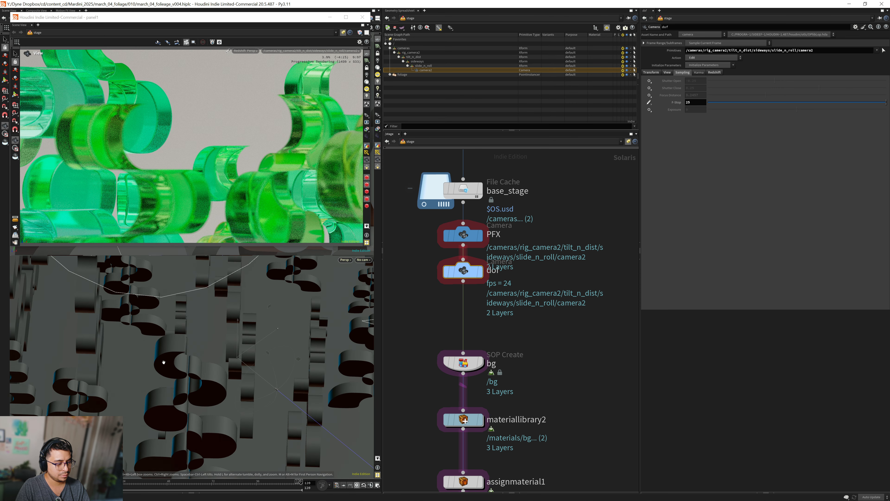
{"action": "left_click_drag", "start_coordinate": [247, 366], "coordinate": [285, 414]}
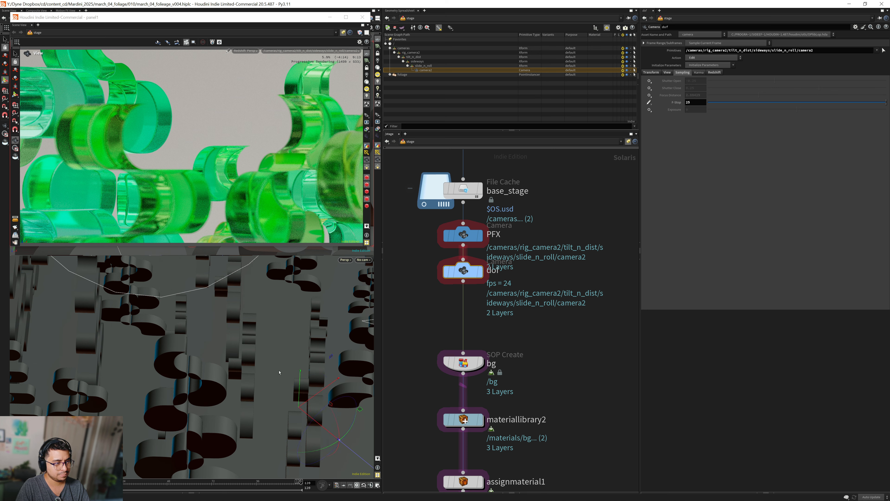
{"action": "scroll", "coordinate": [267, 374], "scroll_direction": "down", "scroll_amount": 3}
{"action": "left_click_drag", "start_coordinate": [268, 374], "coordinate": [233, 359], "text": "alt"}
{"action": "scroll", "coordinate": [234, 372], "scroll_direction": "down", "scroll_amount": 3}
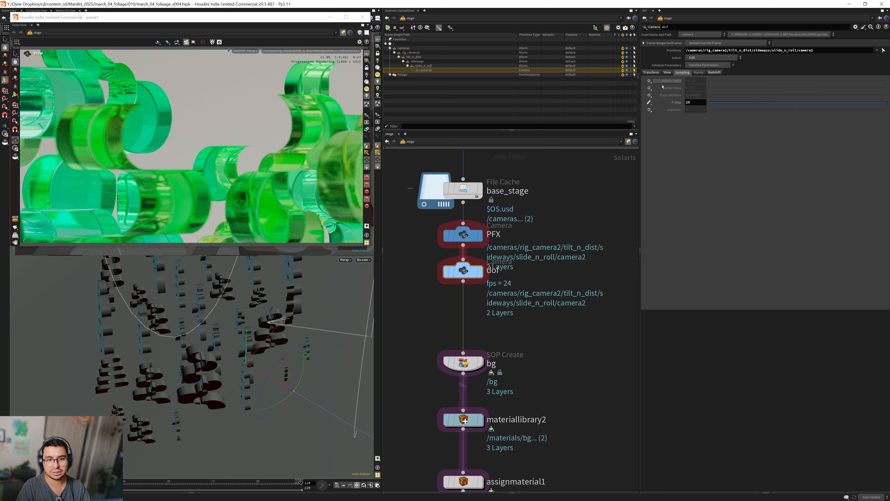
{"action": "left_click", "coordinate": [649, 95]}
{"action": "left_click", "coordinate": [664, 95]}
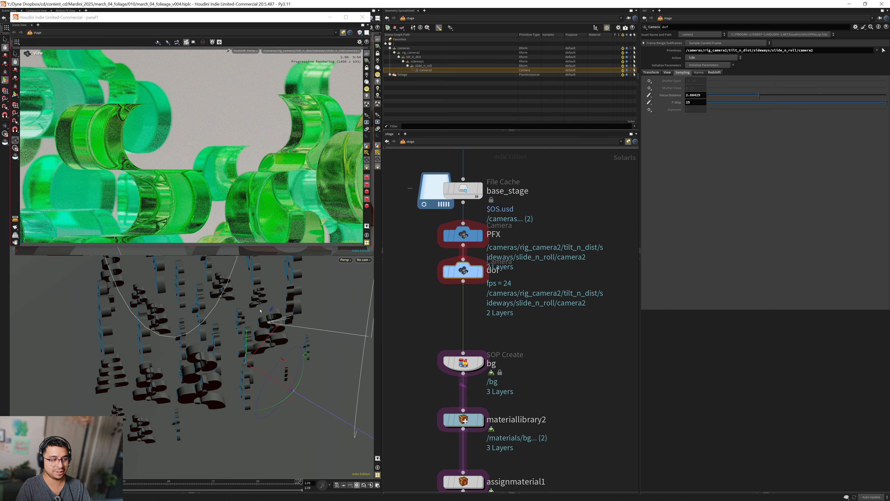
- Pick a focus point on a foliage piece in the scene, setting the Focus Distance to about 3.25
{"action": "left_click_drag", "start_coordinate": [198, 359], "coordinate": [188, 341], "text": "alt"}
{"action": "right_click_drag", "start_coordinate": [188, 341], "coordinate": [258, 306], "text": "alt"}
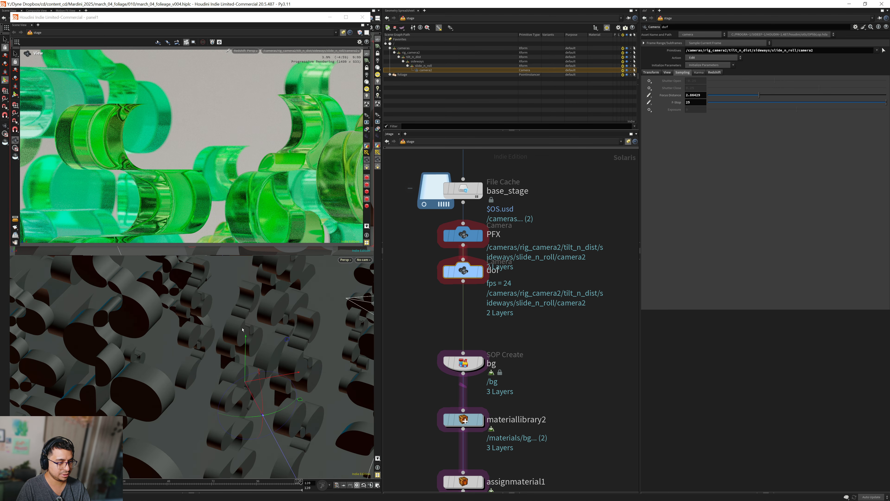
{"action": "left_click", "coordinate": [230, 331], "text": "shift"}
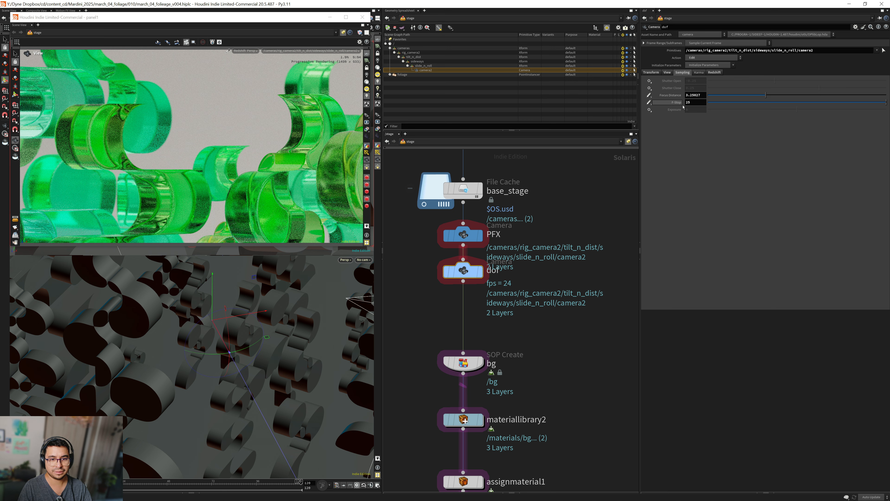
- Lower the dof camera's F-Stop to 10, then raise it slightly
{"action": "type", "text": "10"}
{"action": "key", "text": "Return"}
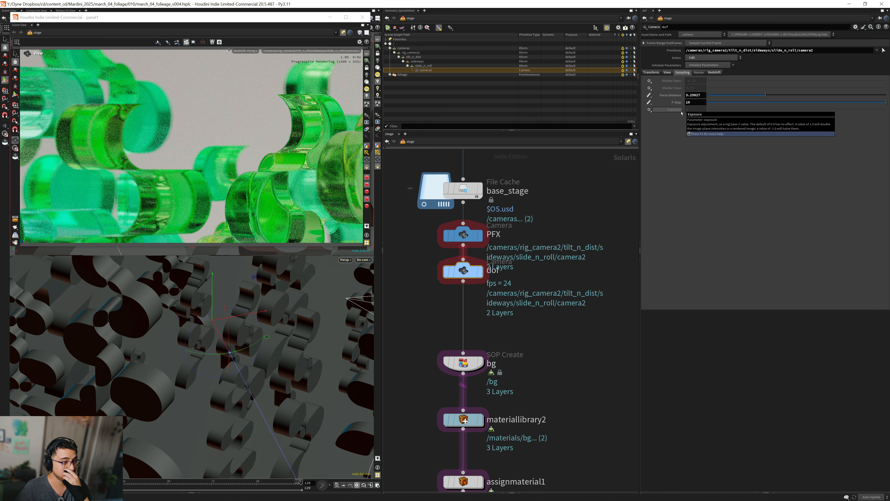
{"action": "left_click_drag", "start_coordinate": [698, 103], "coordinate": [668, 106]}
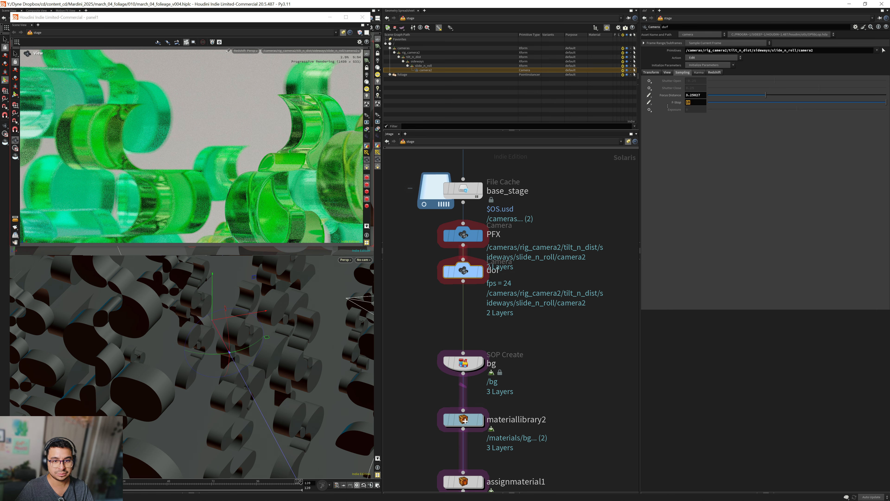
{"action": "key", "text": "Return"}
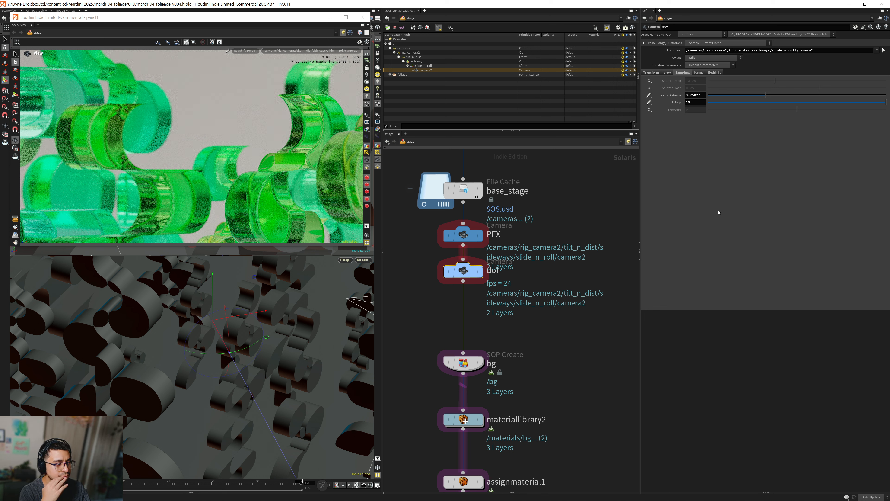
- Duplicate the arealight3 node and wire the copy directly below arealight3
{"action": "middle_click_drag", "start_coordinate": [417, 260], "coordinate": [427, 251]}
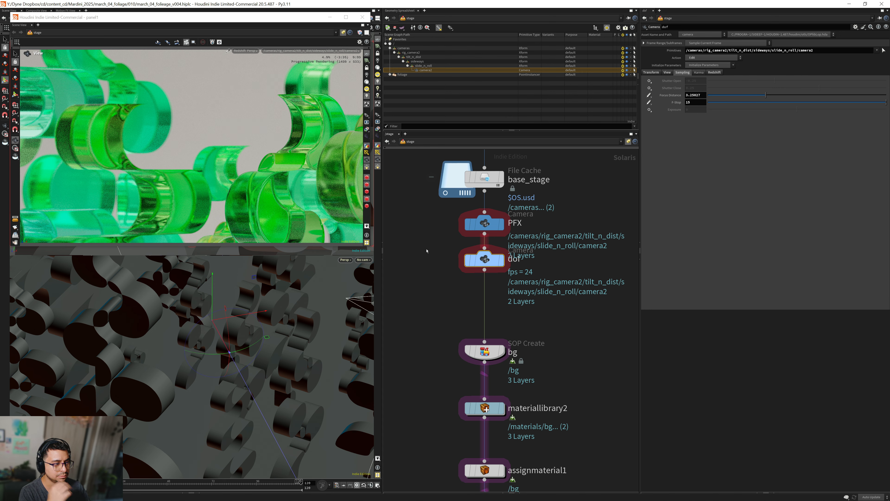
{"action": "key", "text": "Escape"}
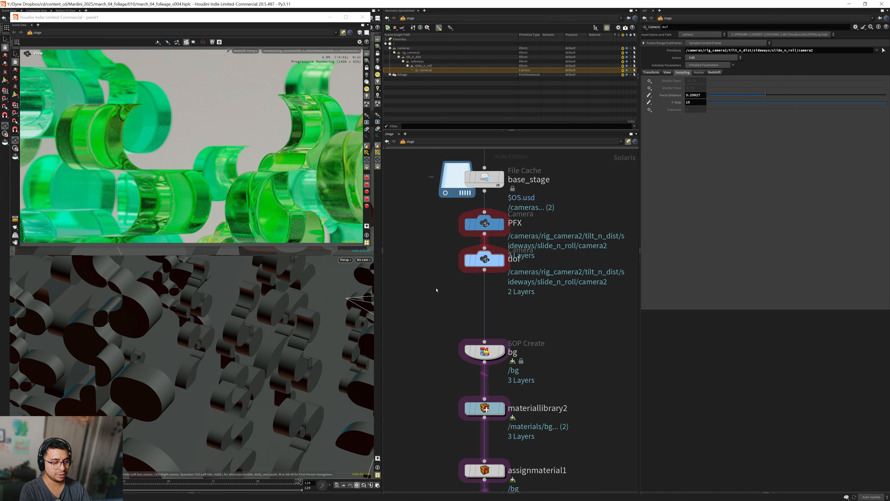
{"action": "scroll", "coordinate": [459, 303], "scroll_direction": "down", "scroll_amount": 5}
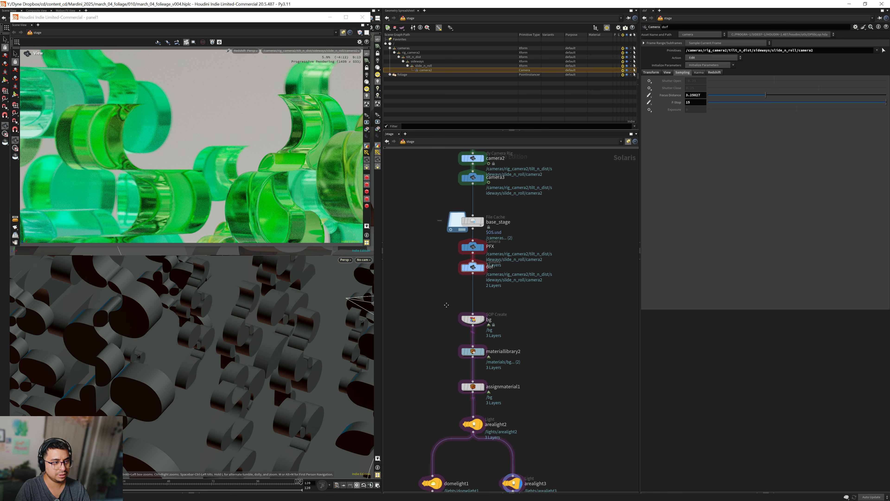
{"action": "scroll", "coordinate": [469, 296], "scroll_direction": "up", "scroll_amount": 5}
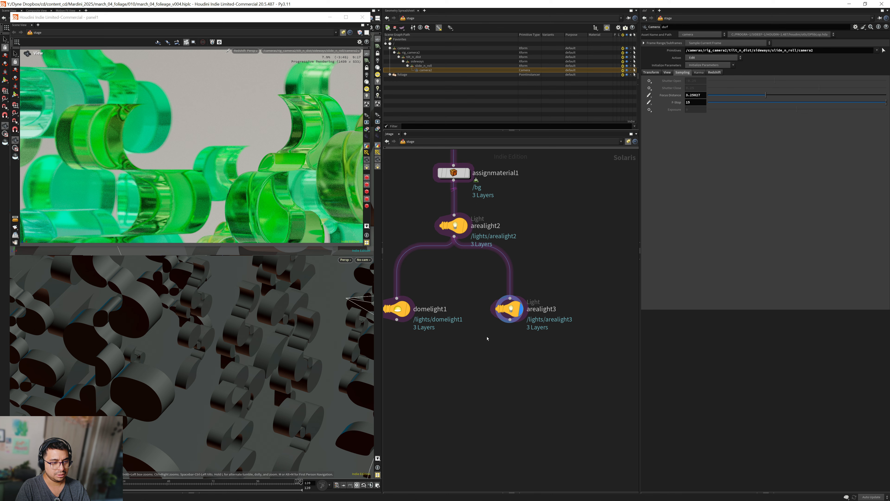
{"action": "left_click_drag", "start_coordinate": [508, 295], "coordinate": [519, 356], "text": "alt"}
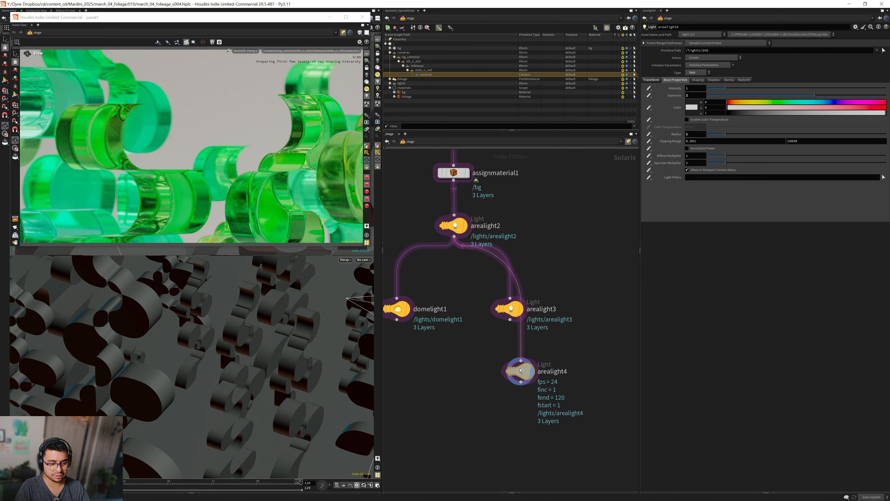
{"action": "left_click_drag", "start_coordinate": [510, 320], "coordinate": [521, 360]}
{"action": "left_click_drag", "start_coordinate": [520, 371], "coordinate": [510, 363]}
- Rename the duplicated area light to bg_fill_1
{"action": "left_click", "coordinate": [535, 364]}
{"action": "double_click", "coordinate": [533, 364]}
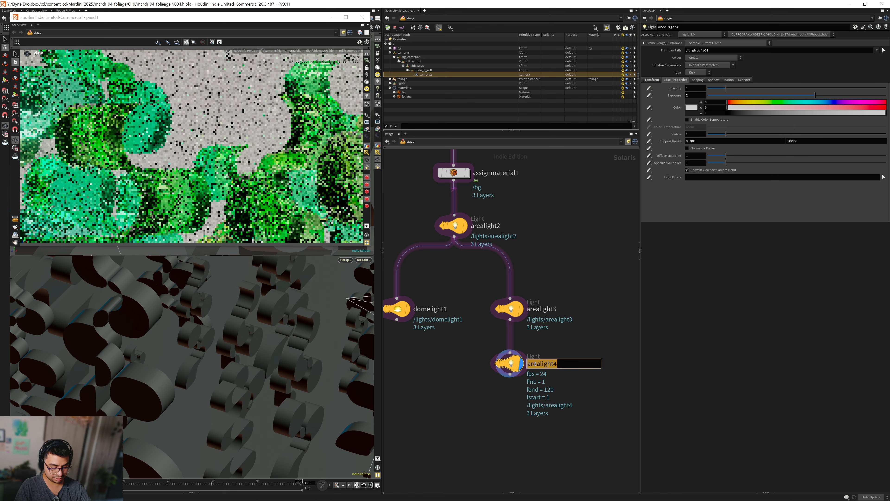
{"action": "type", "text": "bg_fill_1"}
{"action": "key", "text": "Return"}
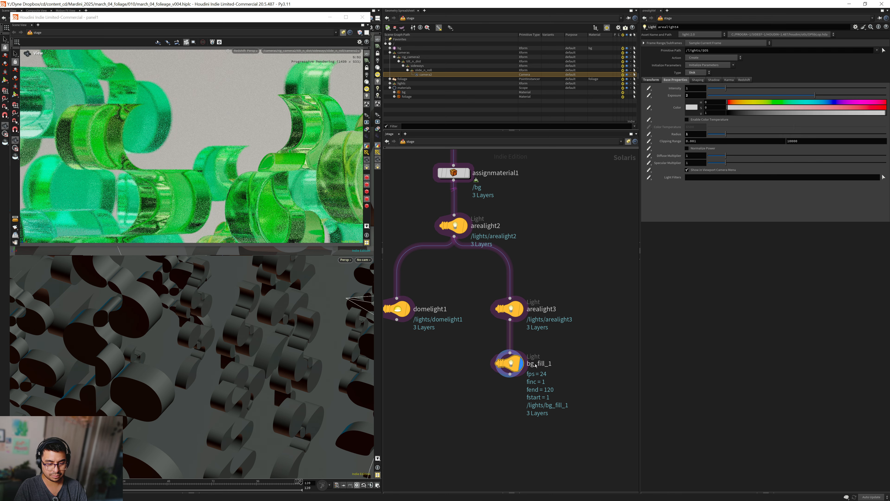
- Reposition the bg_fill_1 light above the foliage, near the backdrop
{"action": "scroll", "coordinate": [163, 391], "scroll_direction": "down", "scroll_amount": 10}
{"action": "left_click_drag", "start_coordinate": [163, 391], "coordinate": [267, 278]}
{"action": "key", "text": "Return"}
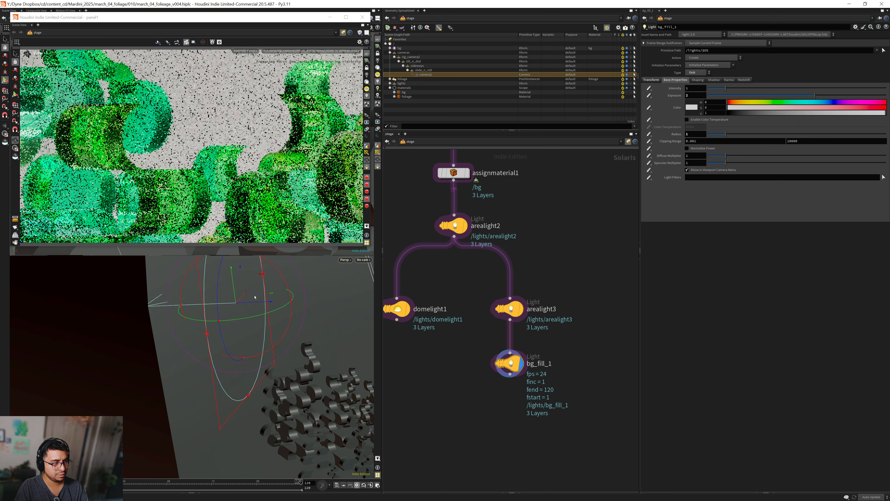
{"action": "left_click_drag", "start_coordinate": [275, 268], "coordinate": [203, 352]}
{"action": "right_click_drag", "start_coordinate": [203, 352], "coordinate": [181, 388]}
{"action": "left_click_drag", "start_coordinate": [181, 388], "coordinate": [181, 392]}
{"action": "middle_click_drag", "start_coordinate": [181, 392], "coordinate": [192, 403]}
{"action": "left_click_drag", "start_coordinate": [201, 336], "coordinate": [191, 336]}
- Set bg_fill_1's intensity to 2 and its Redshift shape spread to 0.5
{"action": "double_click", "coordinate": [692, 89]}
{"action": "type", "text": "2"}
{"action": "key", "text": "Return"}
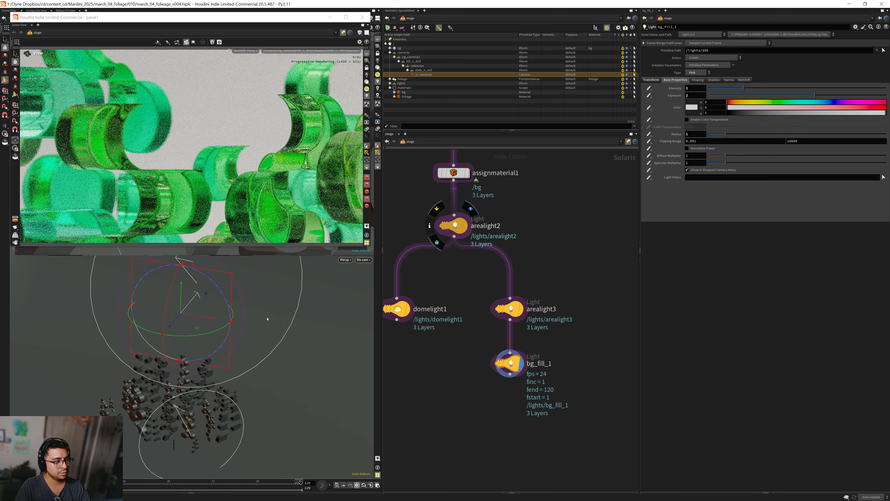
{"action": "left_click_drag", "start_coordinate": [228, 365], "coordinate": [348, 309], "text": "alt"}
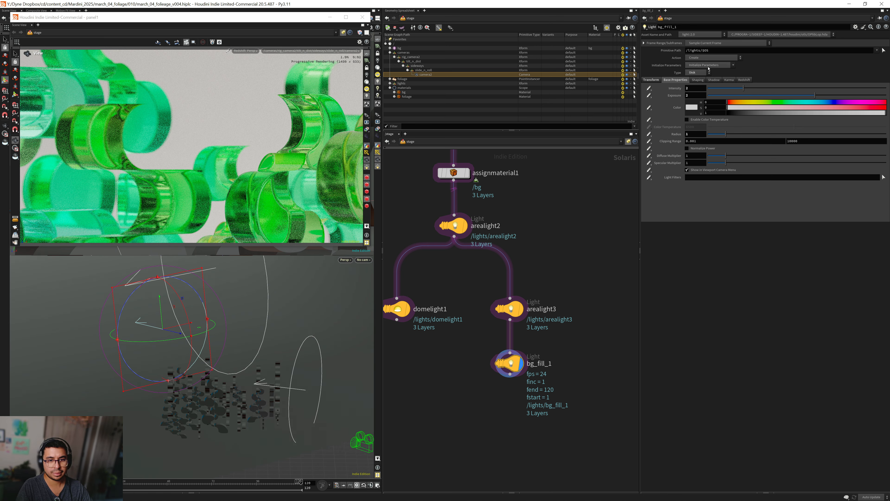
{"action": "left_click", "coordinate": [744, 79]}
{"action": "left_click", "coordinate": [654, 96]}
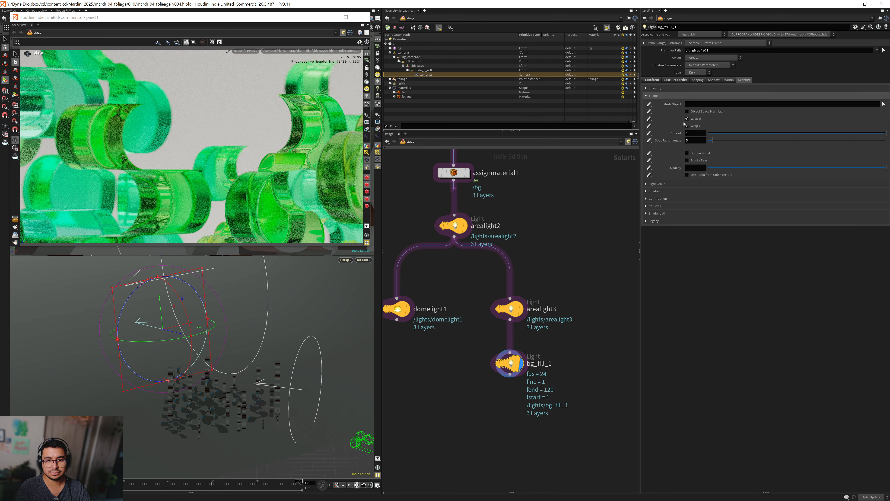
{"action": "left_click", "coordinate": [696, 133]}
{"action": "type", "text": "0.5"}
{"action": "key", "text": "Return"}
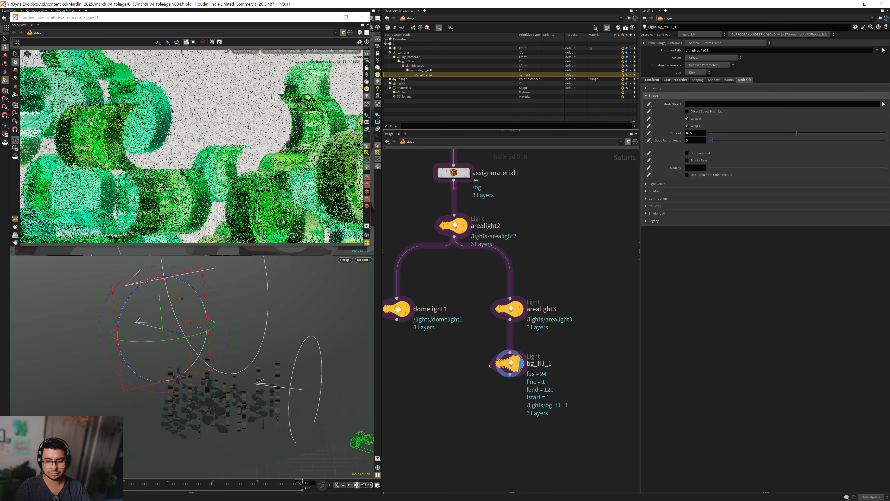
- Bypass arealight2 and arealight3, then toggle bg_fill_1 off and back on to compare its contribution
{"action": "left_click_drag", "start_coordinate": [184, 348], "coordinate": [233, 255], "text": "alt"}
{"action": "key", "text": "m"}
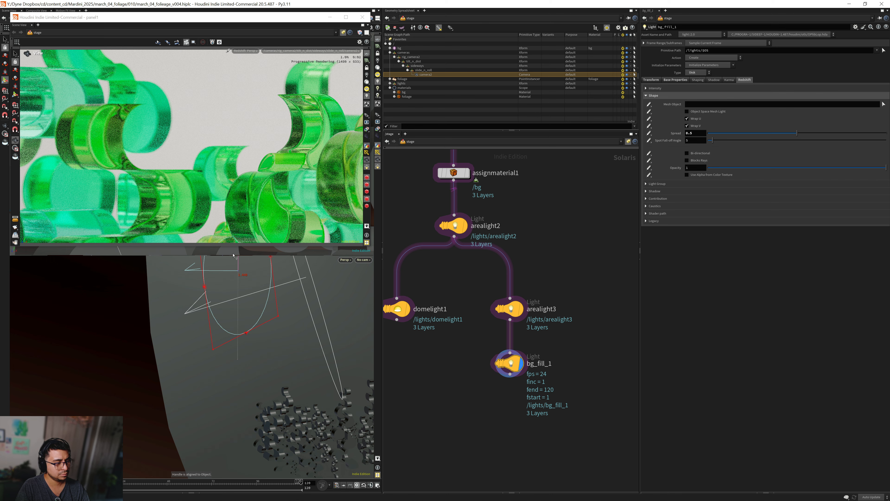
{"action": "left_click_drag", "start_coordinate": [424, 207], "coordinate": [520, 316]}
{"action": "left_click_drag", "start_coordinate": [467, 349], "coordinate": [531, 405]}
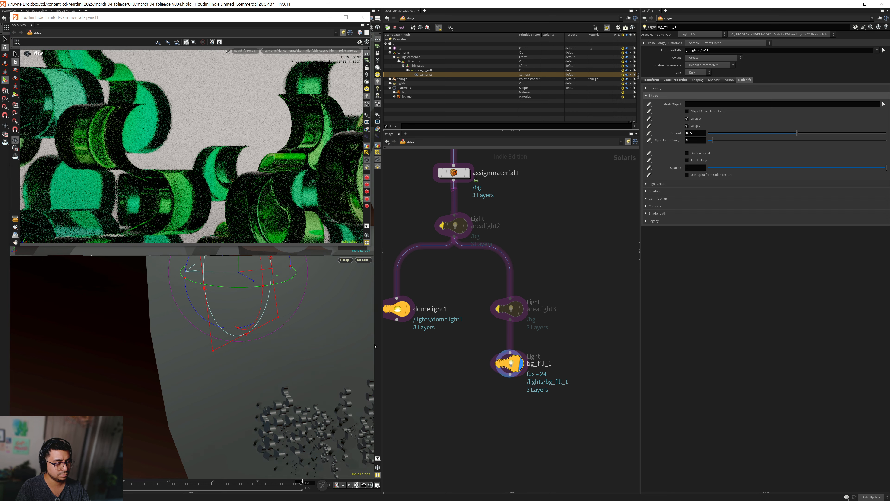
{"action": "key", "text": "b"}
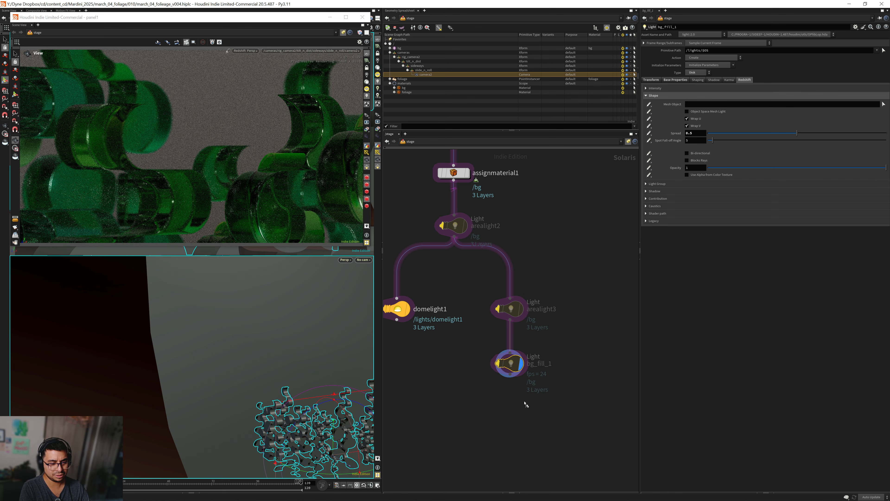
{"action": "key", "text": "b"}
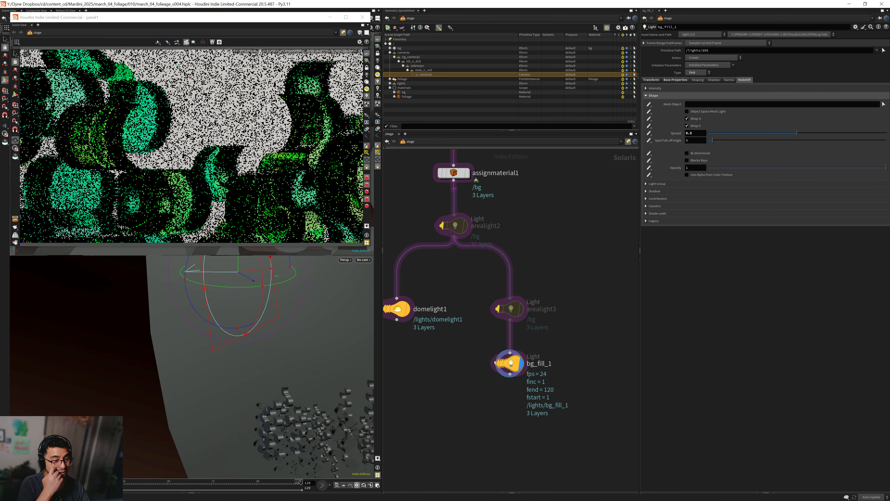
- Move the bg_fill_1 light closer to the backdrop, keeping it above the foliage
{"action": "right_click_drag", "start_coordinate": [297, 338], "coordinate": [255, 346], "text": "alt"}
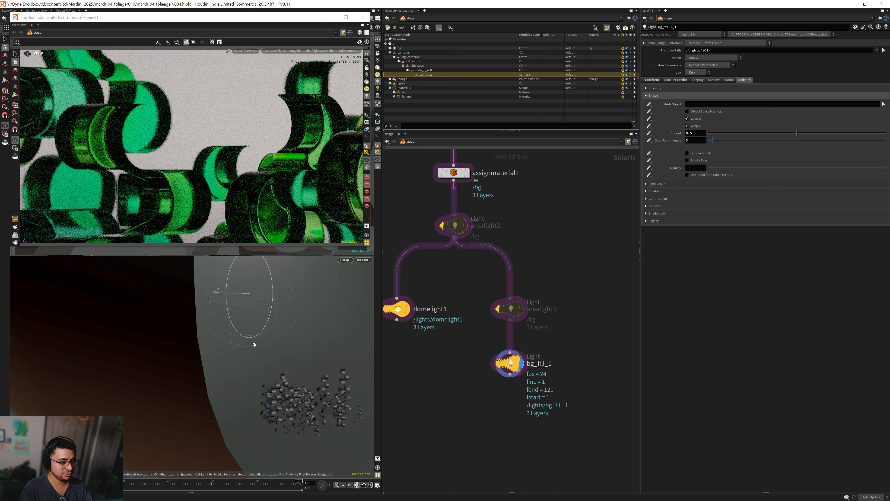
{"action": "middle_click_drag", "start_coordinate": [255, 345], "coordinate": [236, 378], "text": "alt"}
{"action": "left_click_drag", "start_coordinate": [237, 377], "coordinate": [242, 379], "text": "alt"}
{"action": "left_click_drag", "start_coordinate": [213, 348], "coordinate": [211, 281]}
{"action": "key", "text": "r"}
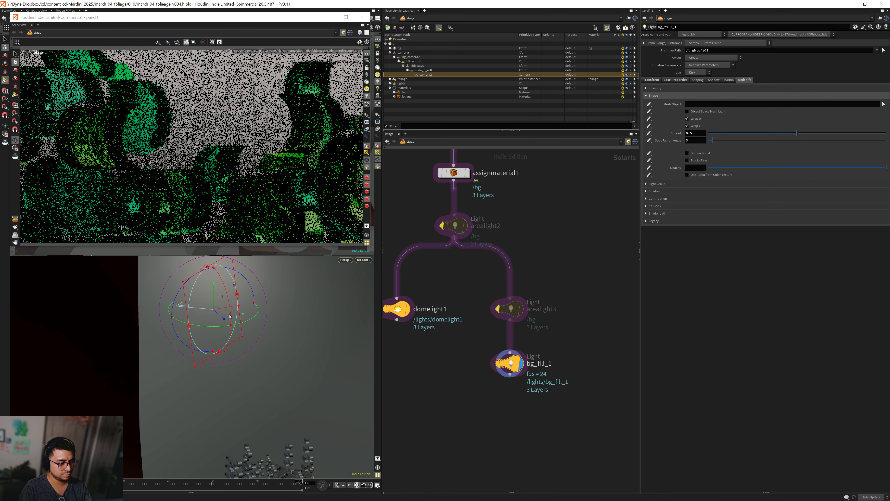
{"action": "left_click_drag", "start_coordinate": [244, 316], "coordinate": [238, 317]}
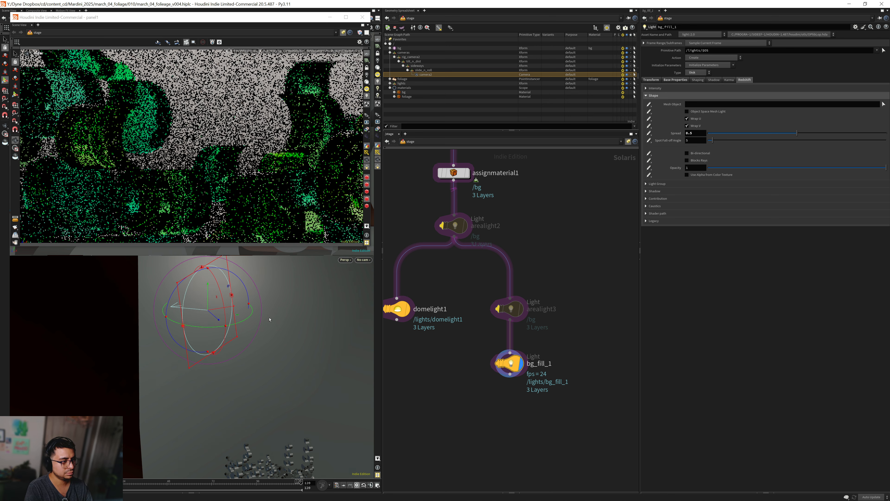
- Bypass the arealight3 light and re-enable arealight2 above the branch in the stage network
{"action": "left_click", "coordinate": [507, 309]}
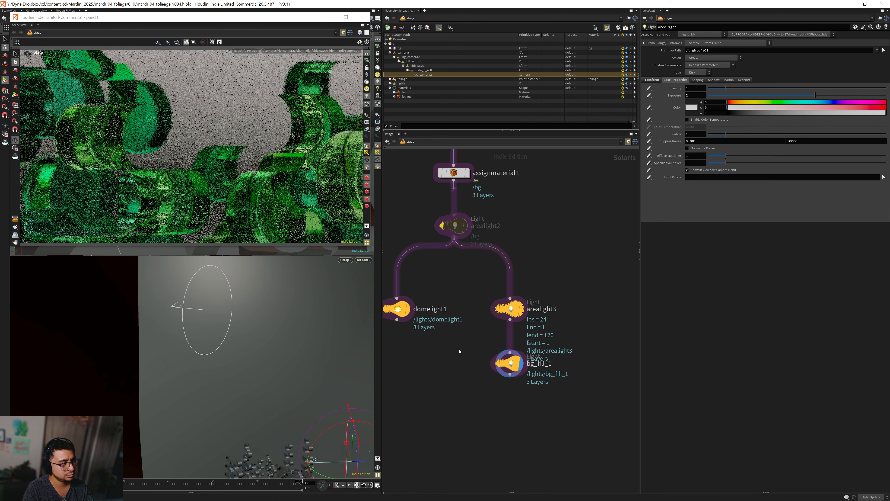
{"action": "key", "text": "b"}
{"action": "left_click_drag", "start_coordinate": [460, 270], "coordinate": [439, 216]}
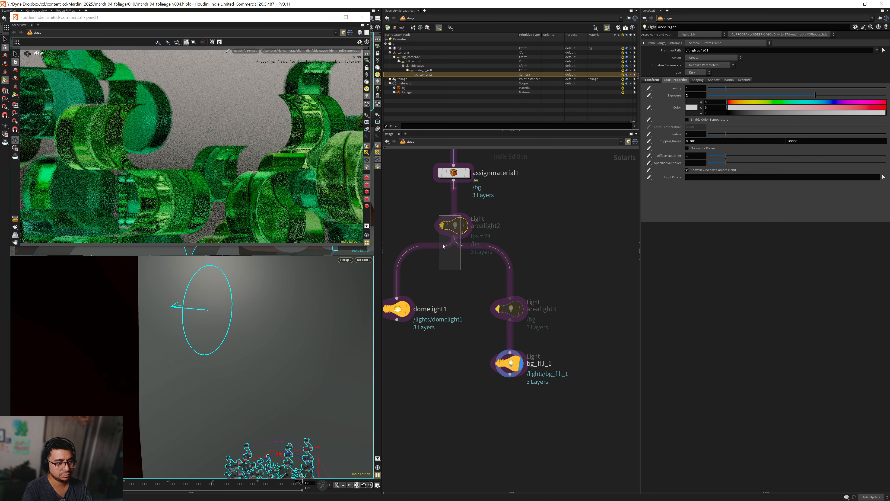
{"action": "key", "text": "b"}
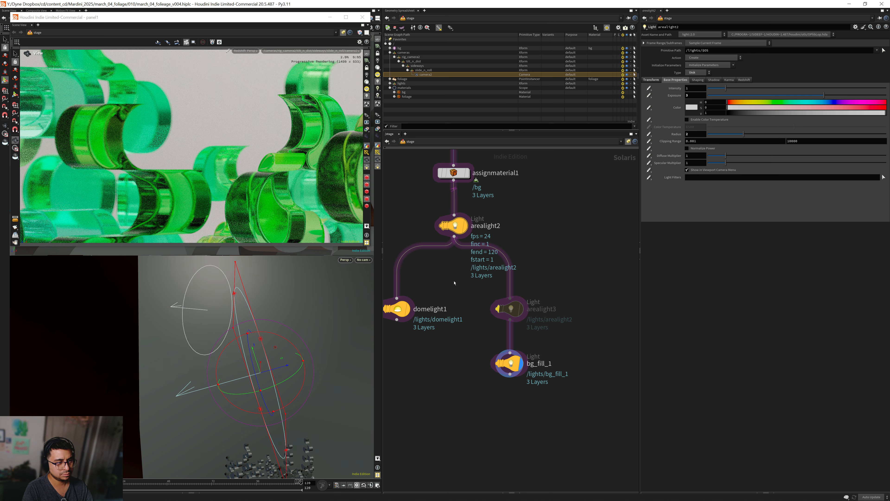
- Toggle arealight3's bypass to compare its effect on the foliage render, leaving the light enabled
{"action": "left_click_drag", "start_coordinate": [472, 292], "coordinate": [497, 330]}
{"action": "key", "text": "b"}
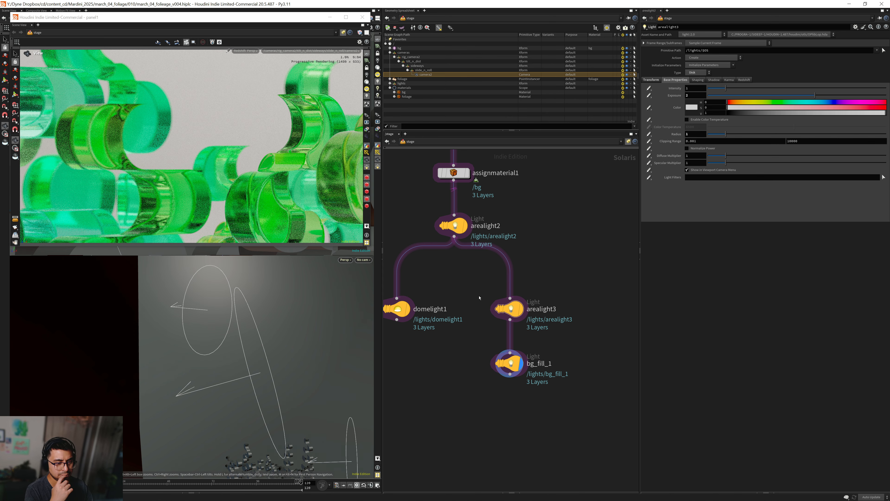
{"action": "left_click_drag", "start_coordinate": [469, 290], "coordinate": [539, 330]}
{"action": "key", "text": "b"}
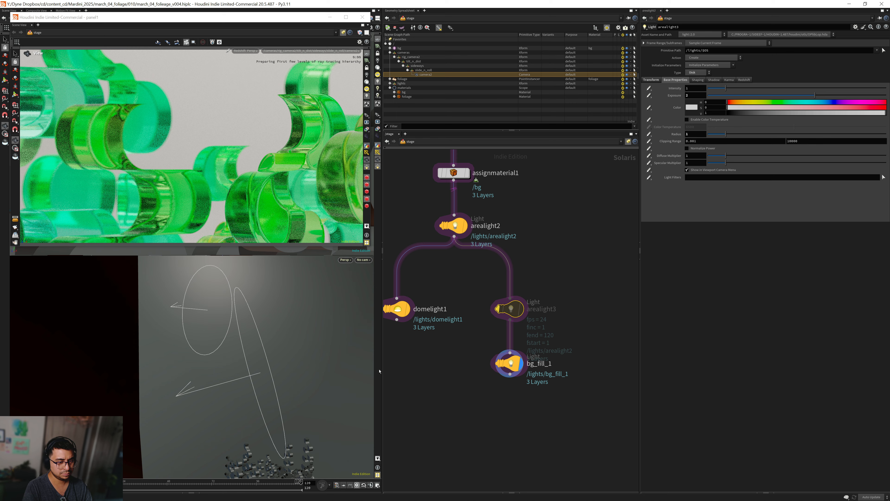
{"action": "scroll", "coordinate": [269, 387], "scroll_direction": "down", "scroll_amount": 2}
{"action": "middle_click_drag", "start_coordinate": [271, 400], "coordinate": [203, 332]}
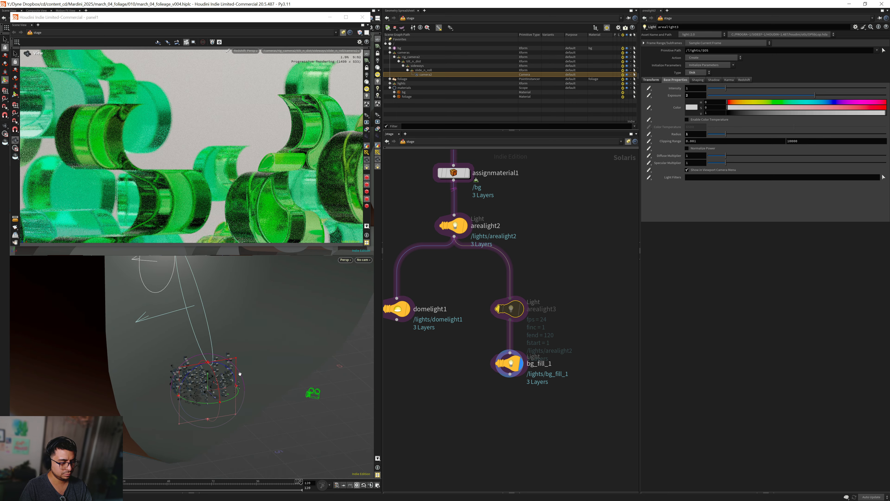
{"action": "left_click_drag", "start_coordinate": [238, 373], "coordinate": [186, 389], "text": "alt"}
{"action": "right_click_drag", "start_coordinate": [186, 389], "coordinate": [213, 358], "text": "alt"}
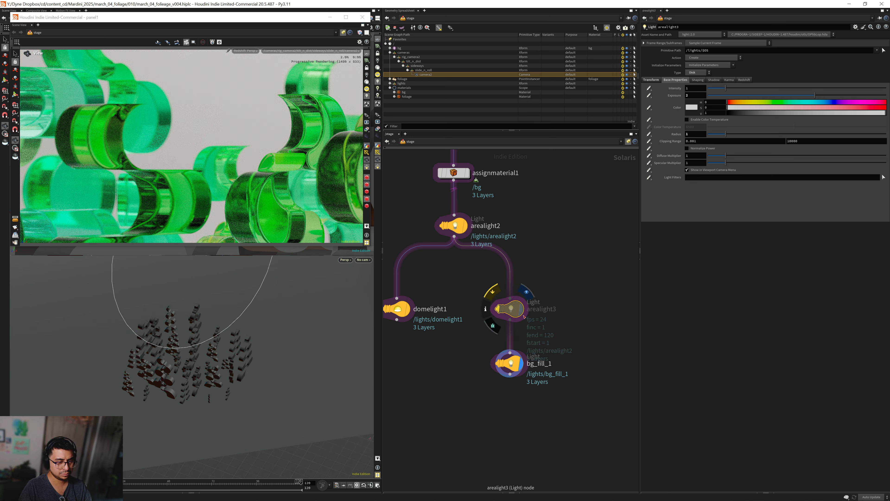
{"action": "left_click_drag", "start_coordinate": [555, 332], "coordinate": [484, 297]}
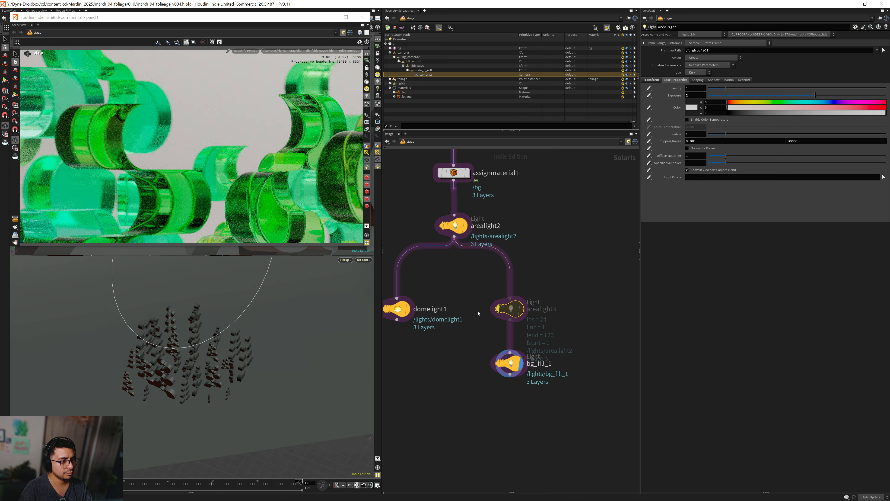
{"action": "key", "text": "b"}
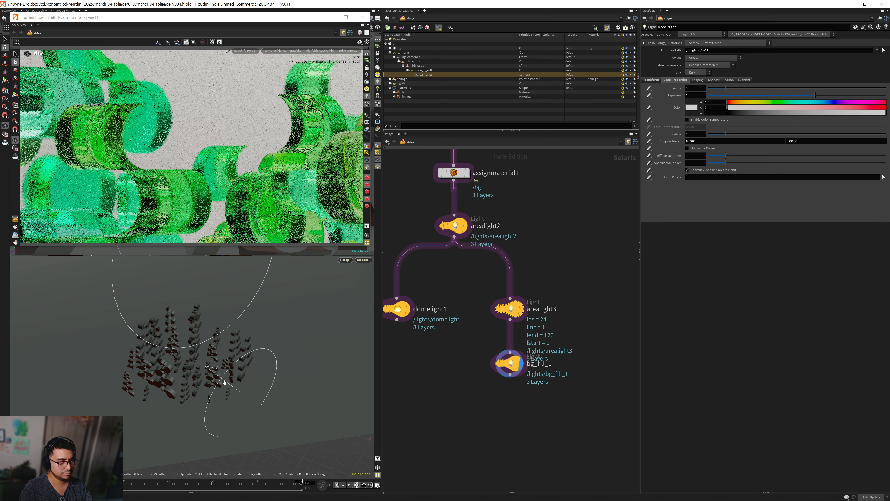
- Try a Redshift transmission contribution of 0.5 on arealight3, and settle on 0
{"action": "left_click", "coordinate": [744, 80]}
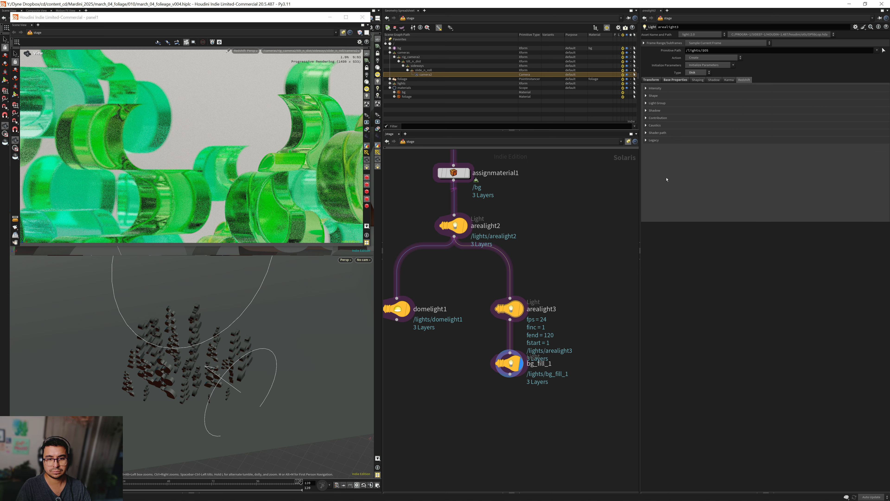
{"action": "left_click", "coordinate": [661, 118]}
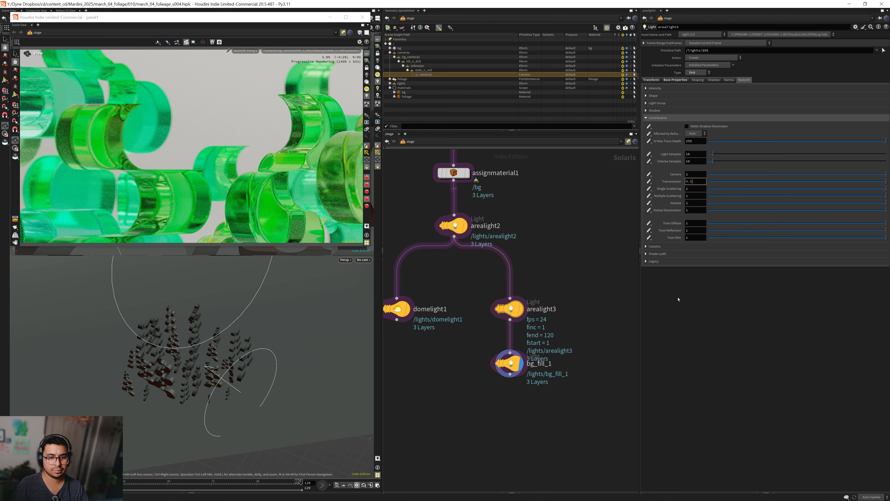
{"action": "key", "text": "Return"}
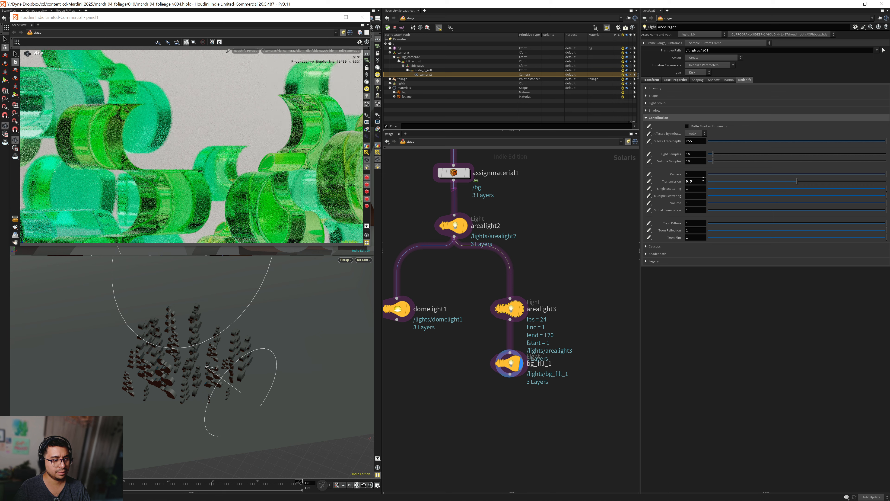
{"action": "double_click", "coordinate": [699, 182]}
{"action": "type", "text": "0"}
{"action": "key", "text": "Return"}
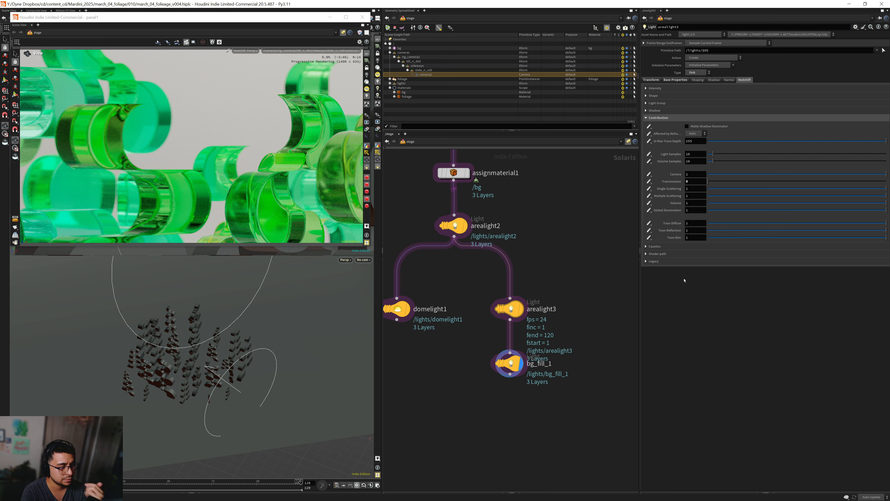
- Check the foliage render at an early frame and at the end of the timeline
{"action": "left_click", "coordinate": [109, 484]}
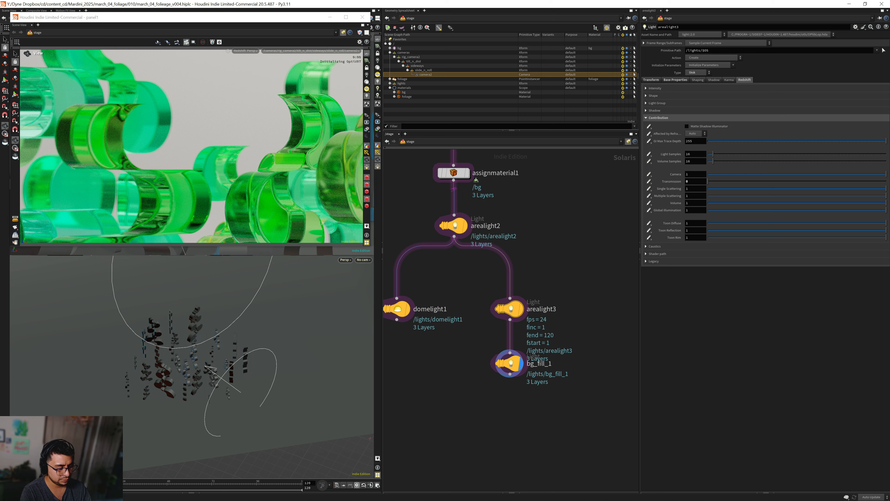
{"action": "left_click_drag", "start_coordinate": [108, 483], "coordinate": [300, 483]}
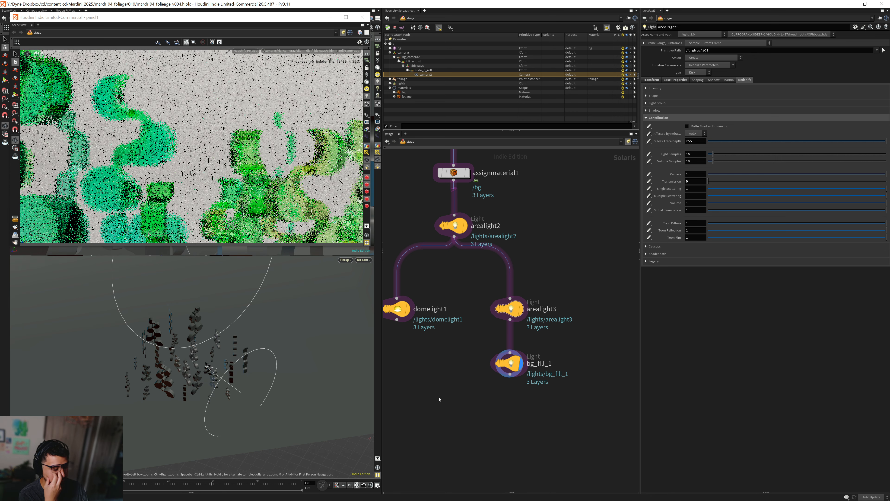
{"action": "mouse_move", "coordinate": [428, 385]}
{"action": "middle_mouse_down"}
{"action": "mouse_move", "coordinate": [422, 377]}
{"action": "mouse_move", "coordinate": [431, 389]}
{"action": "middle_mouse_up"}
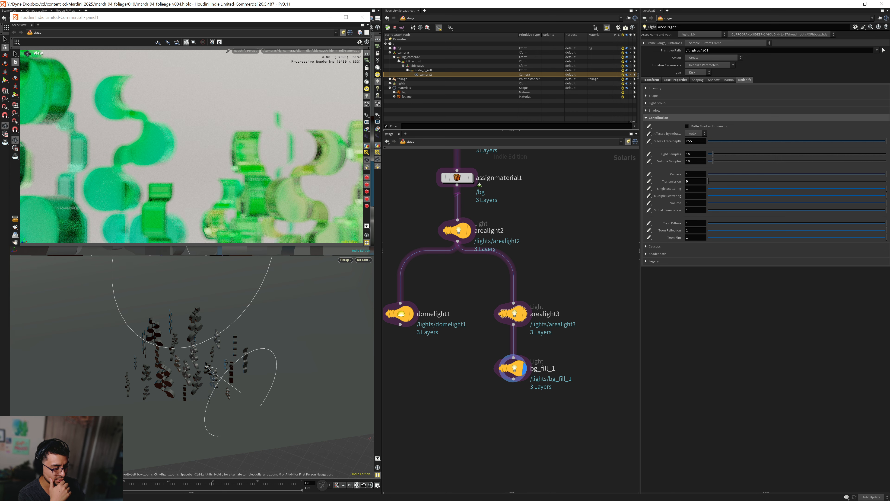
{"action": "left_click", "coordinate": [301, 484]}
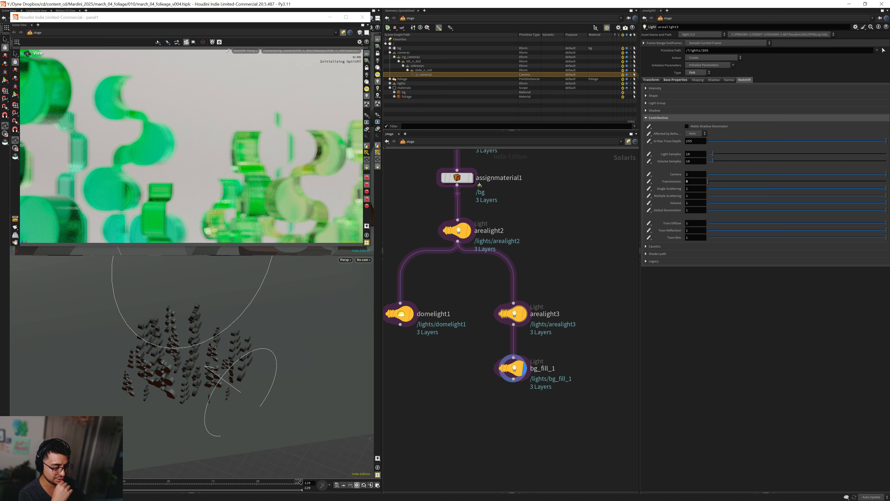
- Keyframe the focus distance on the dof camera node at the end of the timeline
{"action": "middle_click_drag", "start_coordinate": [431, 250], "coordinate": [476, 423]}
{"action": "middle_click_drag", "start_coordinate": [457, 176], "coordinate": [436, 305]}
{"action": "left_click", "coordinate": [482, 311]}
{"action": "left_click", "coordinate": [696, 95], "text": "alt"}
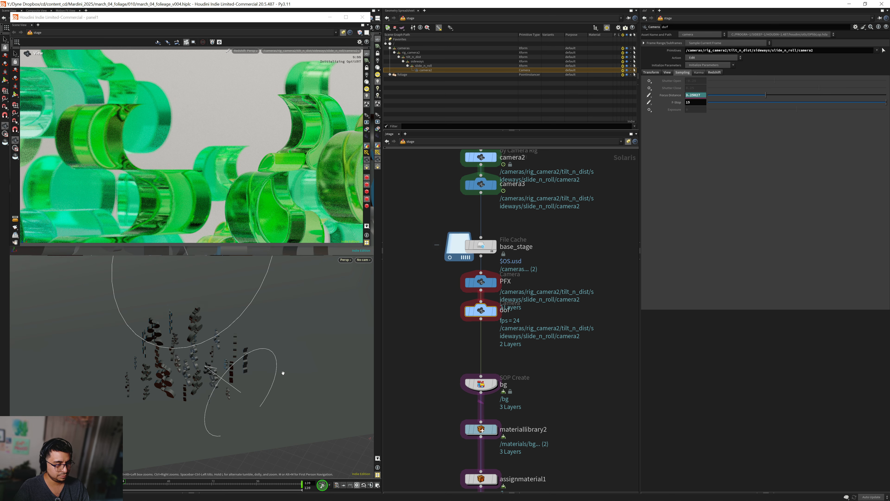
- Refocus the dof camera on the stacked foliage shape at the earlier frame, temporarily moving the render window aside
{"action": "left_click_drag", "start_coordinate": [228, 19], "coordinate": [705, 36]}
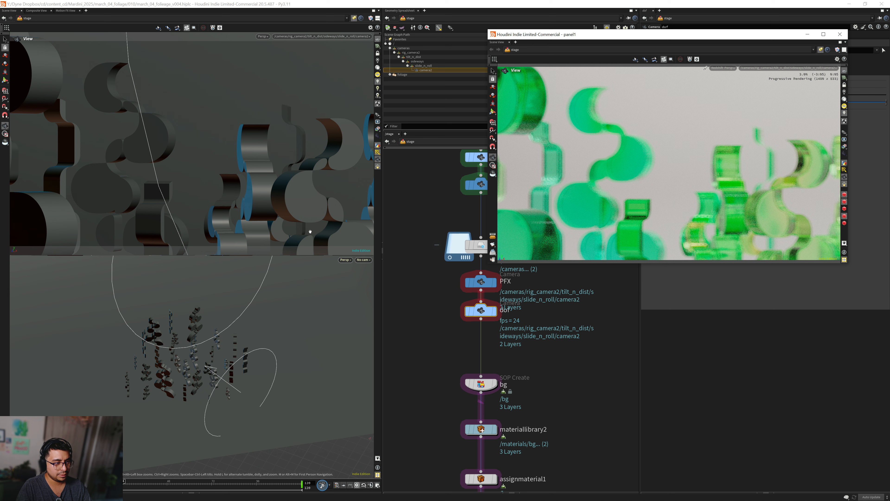
{"action": "key", "text": "Return"}
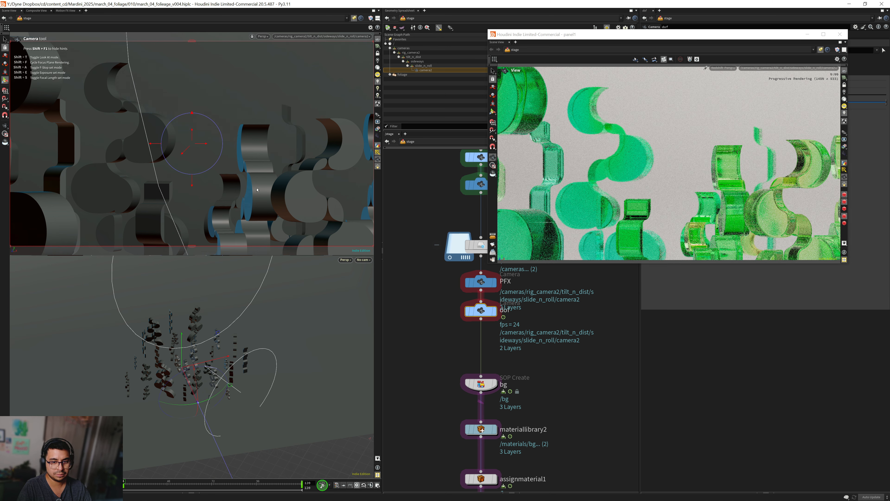
{"action": "key", "text": "Escape"}
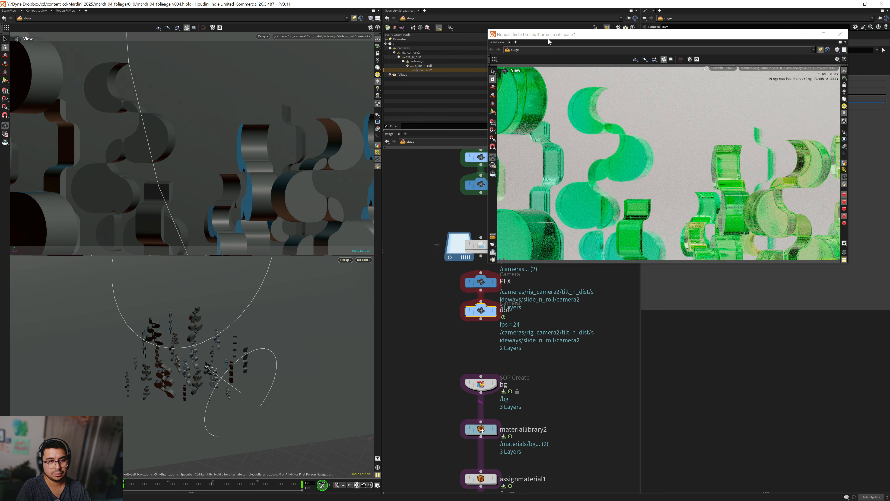
{"action": "left_click_drag", "start_coordinate": [548, 37], "coordinate": [70, 25]}
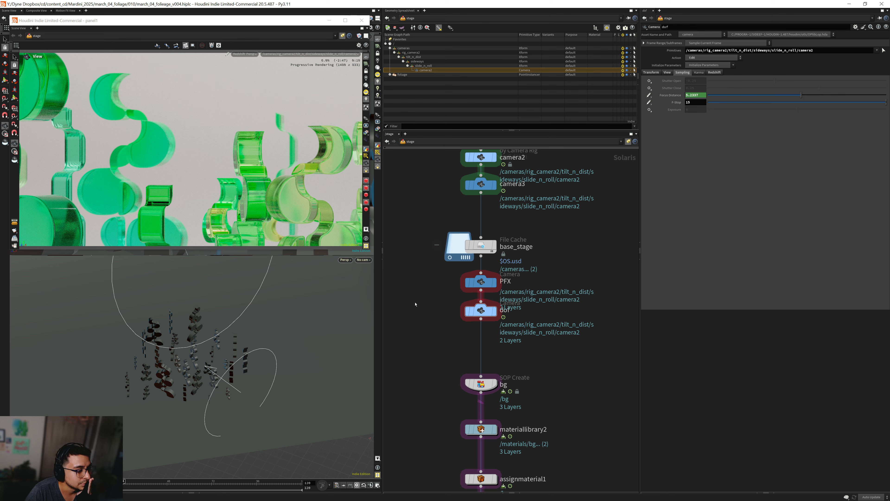
- Open the dof camera's focus distance curve in the Animation Editor and go to frame 1
{"action": "middle_click_drag", "start_coordinate": [417, 345], "coordinate": [461, 271]}
{"action": "scroll", "coordinate": [461, 302], "scroll_direction": "down", "scroll_amount": 2}
{"action": "scroll", "coordinate": [442, 304], "scroll_direction": "down", "scroll_amount": 3}
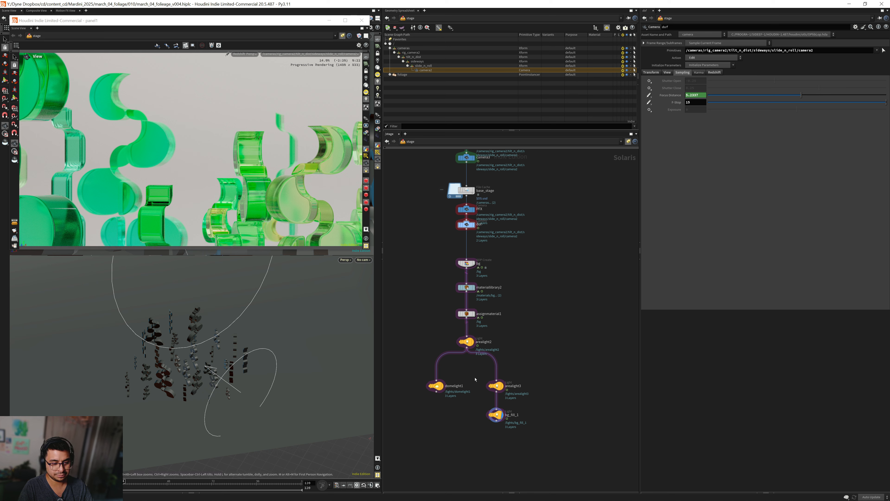
{"action": "left_click", "coordinate": [693, 95], "text": "shift"}
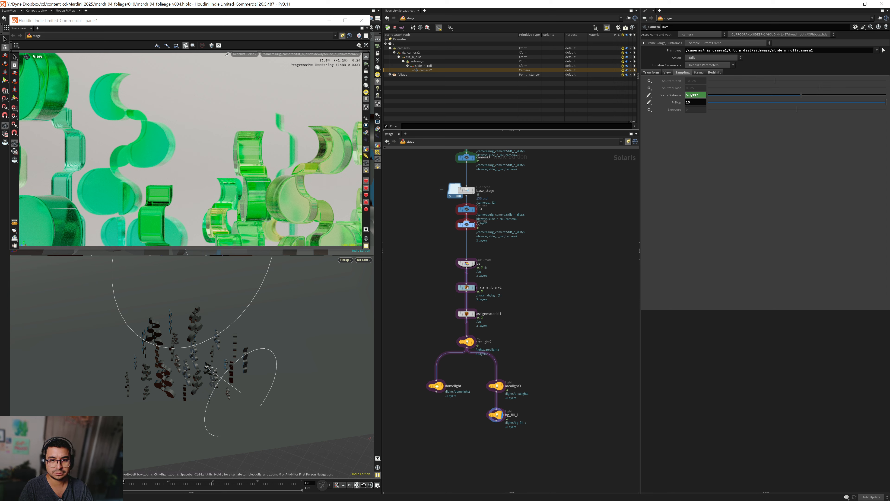
{"action": "left_click_drag", "start_coordinate": [632, 101], "coordinate": [664, 100]}
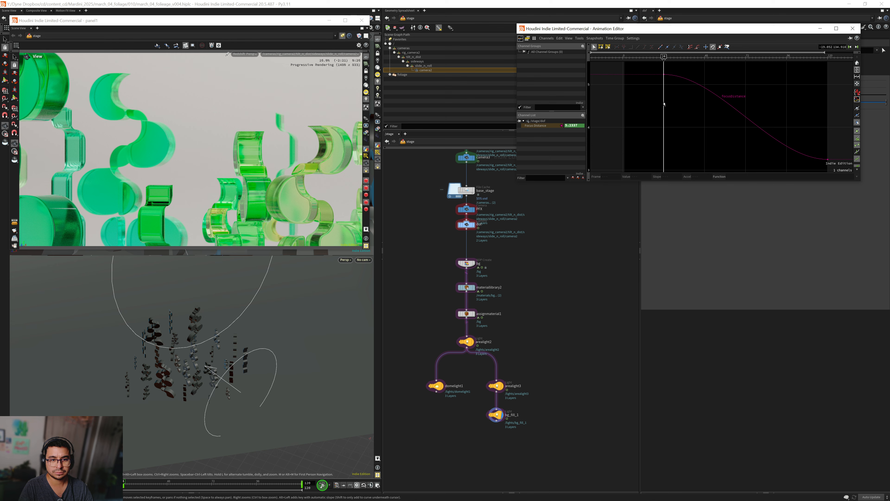
{"action": "left_click", "coordinate": [624, 56]}
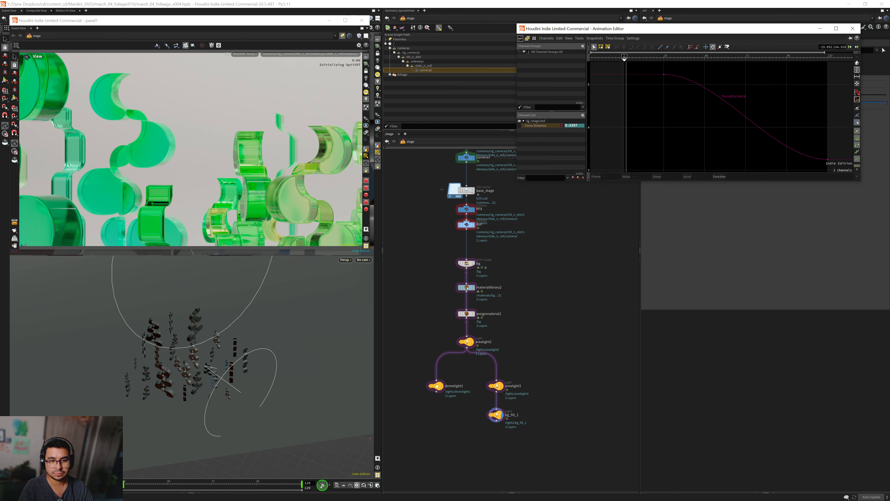
{"action": "left_click_drag", "start_coordinate": [624, 57], "coordinate": [622, 57]}
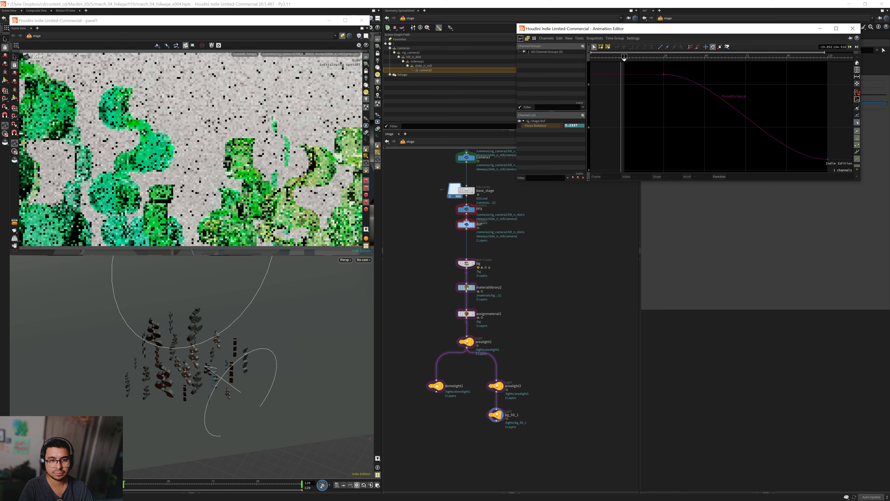
{"action": "left_click", "coordinate": [624, 58]}
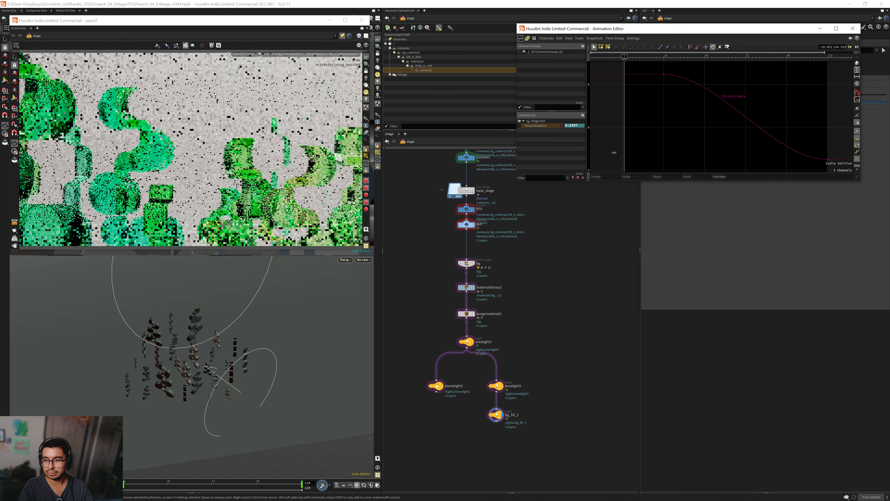
- Focus the dof camera on the stacked foliage shape at frame 1, moving the render window out of the way and back
{"action": "middle_click_drag", "start_coordinate": [423, 279], "coordinate": [429, 304]}
{"action": "middle_click_drag", "start_coordinate": [435, 264], "coordinate": [431, 300]}
{"action": "left_click_drag", "start_coordinate": [439, 280], "coordinate": [505, 303]}
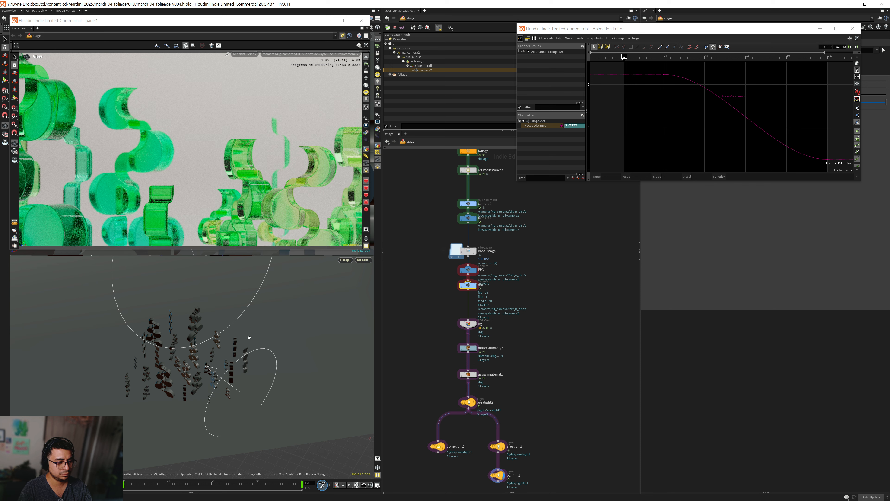
{"action": "key", "text": "Return"}
{"action": "left_click", "coordinate": [275, 202]}
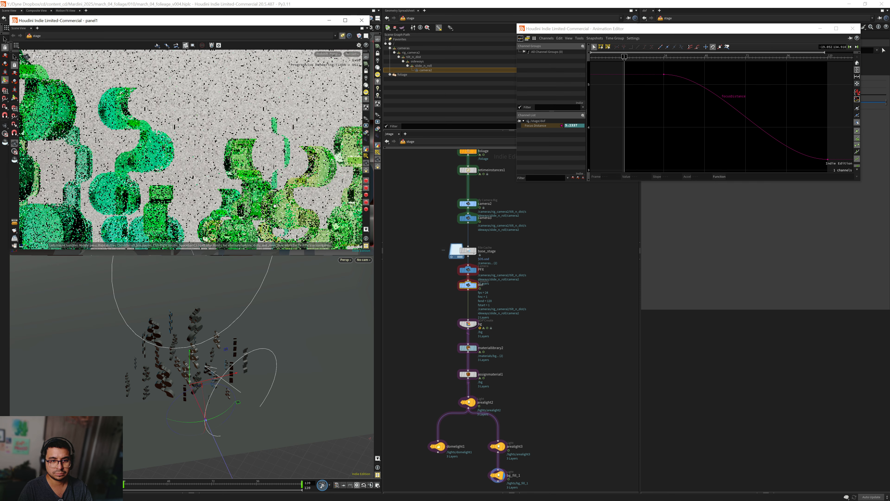
{"action": "left_click", "coordinate": [351, 54]}
{"action": "left_click", "coordinate": [352, 61]}
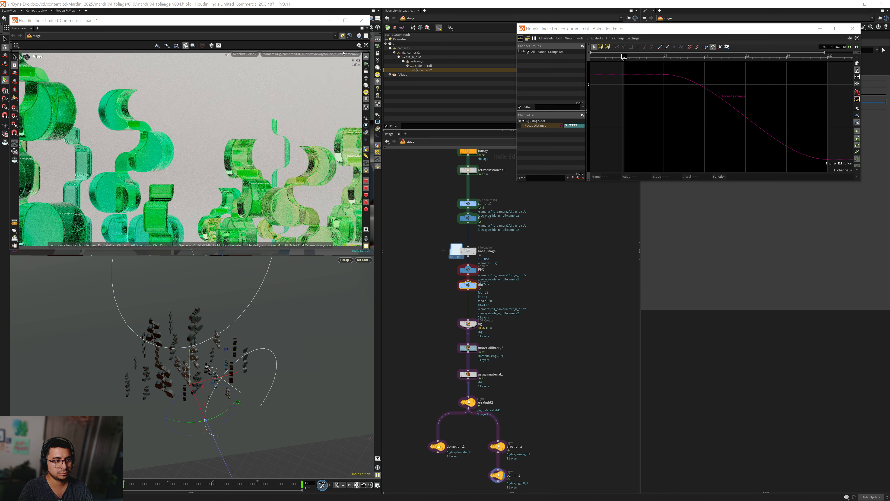
{"action": "left_click_drag", "start_coordinate": [285, 24], "coordinate": [589, 260]}
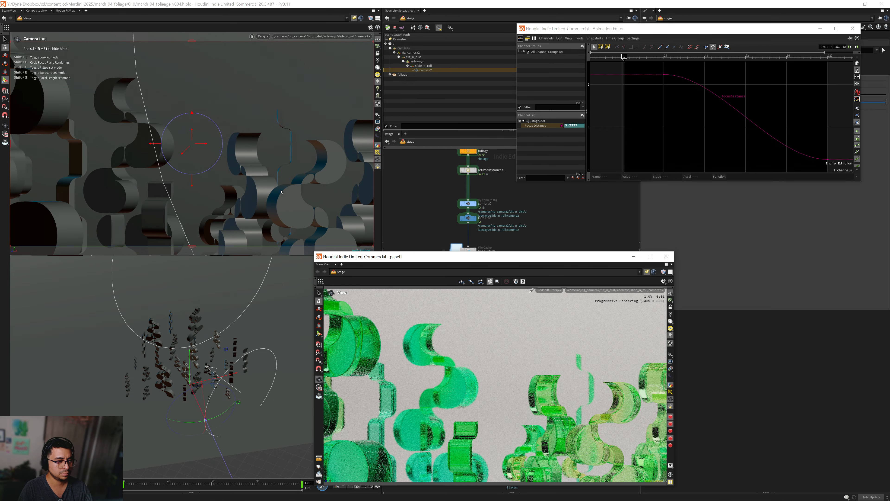
{"action": "left_click", "coordinate": [260, 196], "text": "shift"}
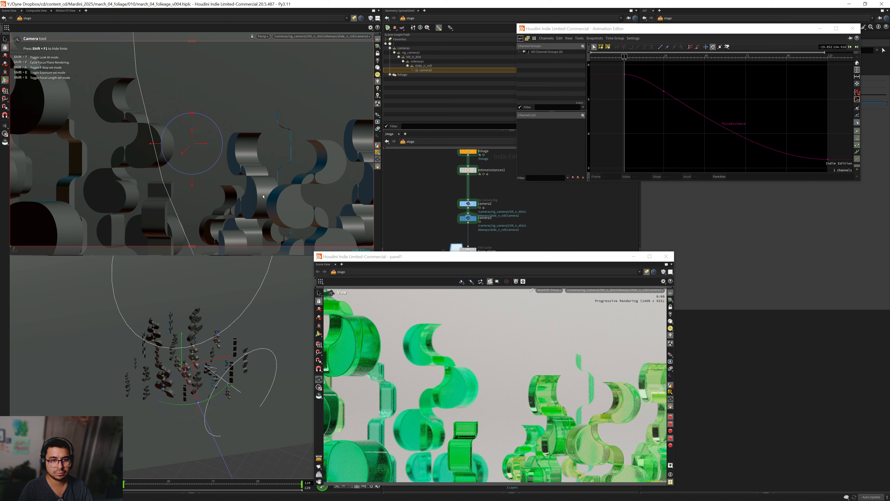
{"action": "left_click_drag", "start_coordinate": [375, 260], "coordinate": [93, 29]}
- Delete the intermediate keyframe from the focus distance curve and clear the node selection
{"action": "left_click_drag", "start_coordinate": [651, 101], "coordinate": [682, 86]}
{"action": "key", "text": "Delete"}
{"action": "left_click_drag", "start_coordinate": [252, 26], "coordinate": [232, 20]}
{"action": "left_click", "coordinate": [435, 187]}
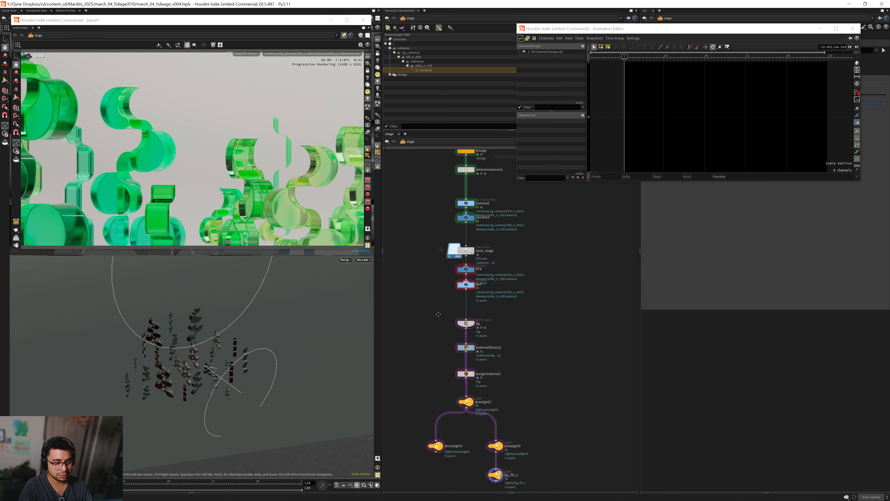
- Open the bg material network inside materiallibrary2 and move the StandardMaterial1 node farther from redshift_usd_material1
{"action": "middle_click_drag", "start_coordinate": [445, 326], "coordinate": [439, 316]}
{"action": "double_click", "coordinate": [461, 338]}
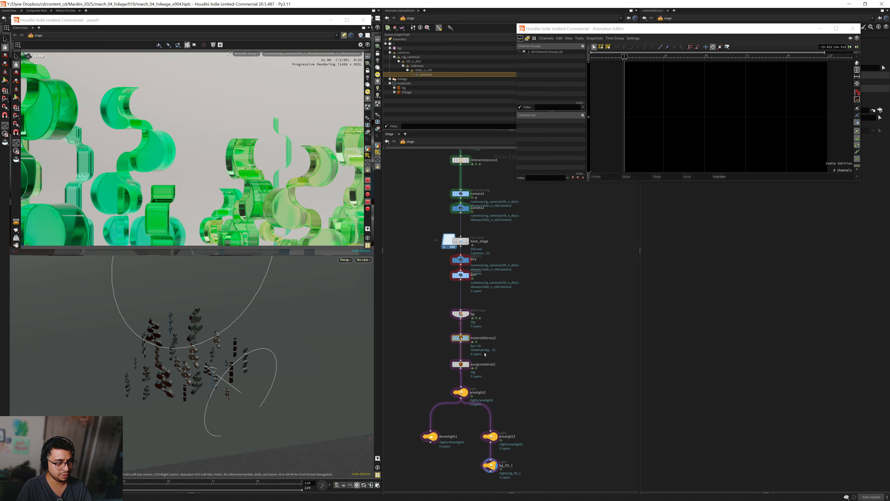
{"action": "key", "text": "i"}
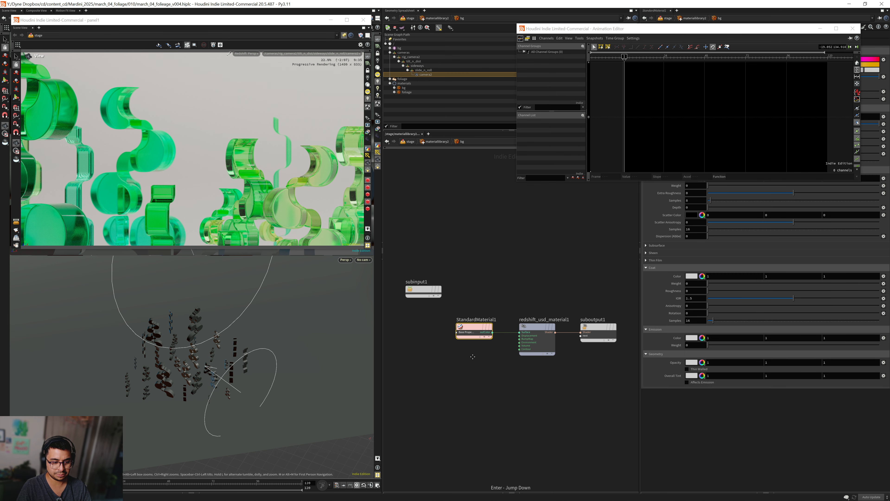
{"action": "middle_click_drag", "start_coordinate": [473, 358], "coordinate": [499, 335]}
{"action": "left_click_drag", "start_coordinate": [502, 305], "coordinate": [431, 298]}
{"action": "middle_click_drag", "start_coordinate": [471, 357], "coordinate": [530, 366]}
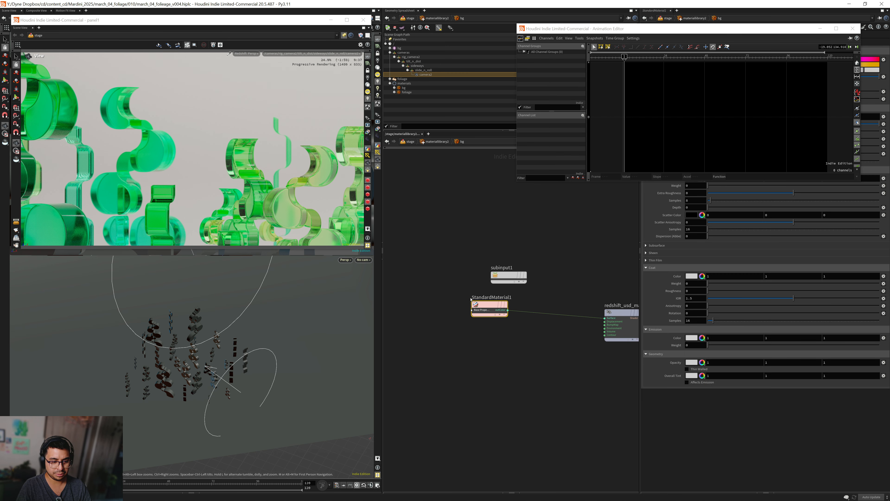
- Close the Animation Editor and bring up the node list in the bg material network
{"action": "left_click", "coordinate": [853, 28]}
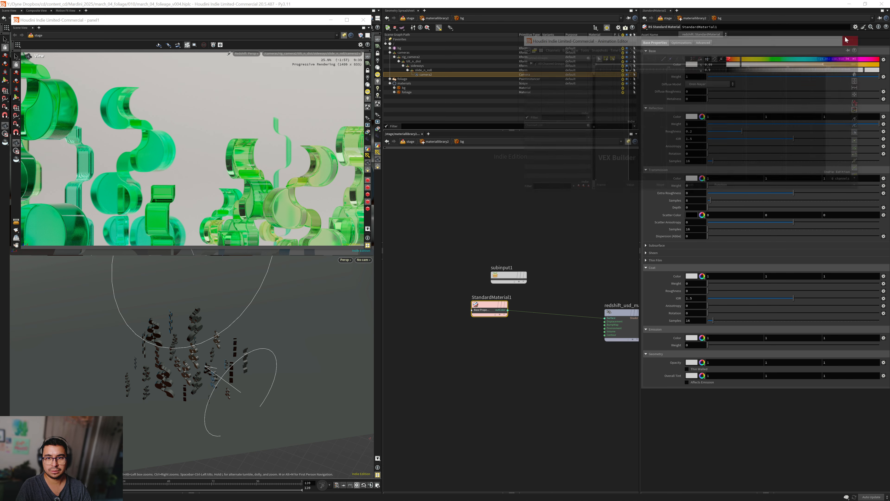
{"action": "middle_click_drag", "start_coordinate": [474, 347], "coordinate": [487, 343]}
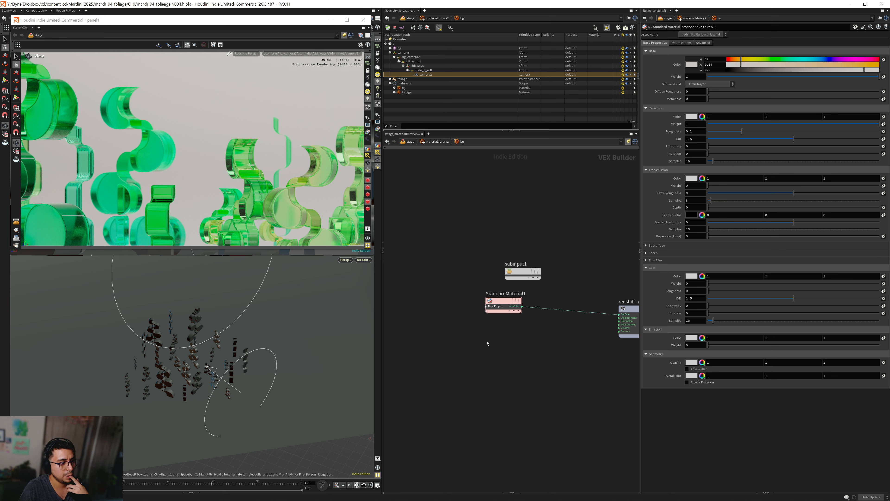
{"action": "key", "text": "Tab"}
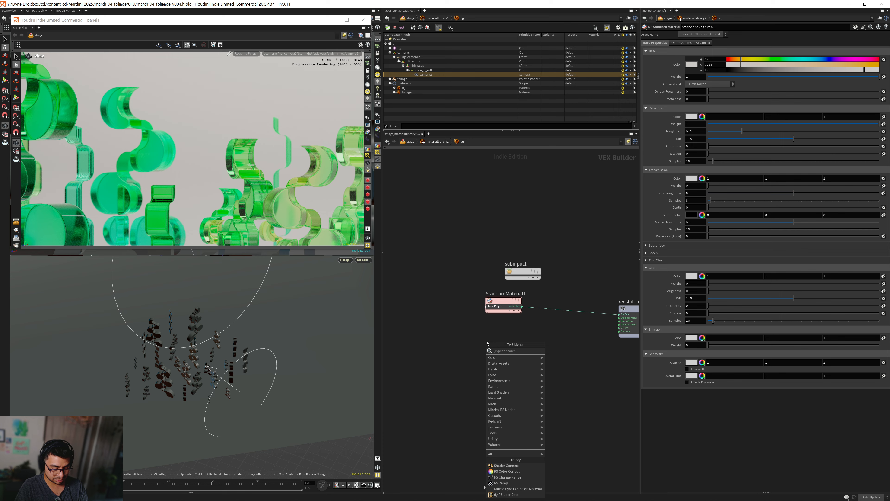
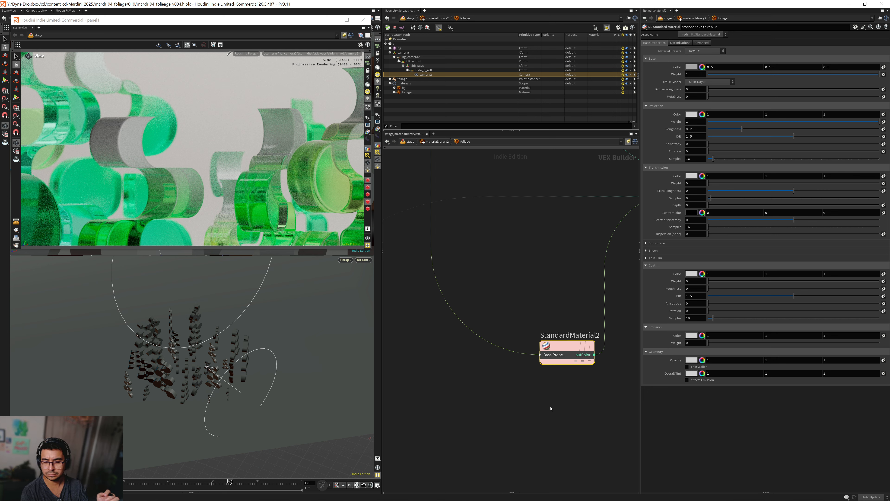
- Set the subsurface weight of the foliage network's StandardMaterial2 to 1
{"action": "scroll", "coordinate": [493, 262], "scroll_direction": "down", "scroll_amount": 5}
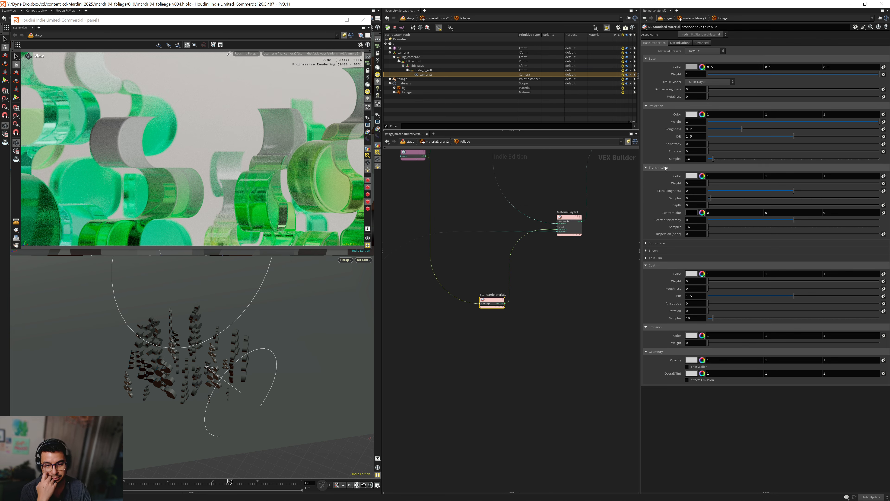
{"action": "left_click", "coordinate": [658, 168]}
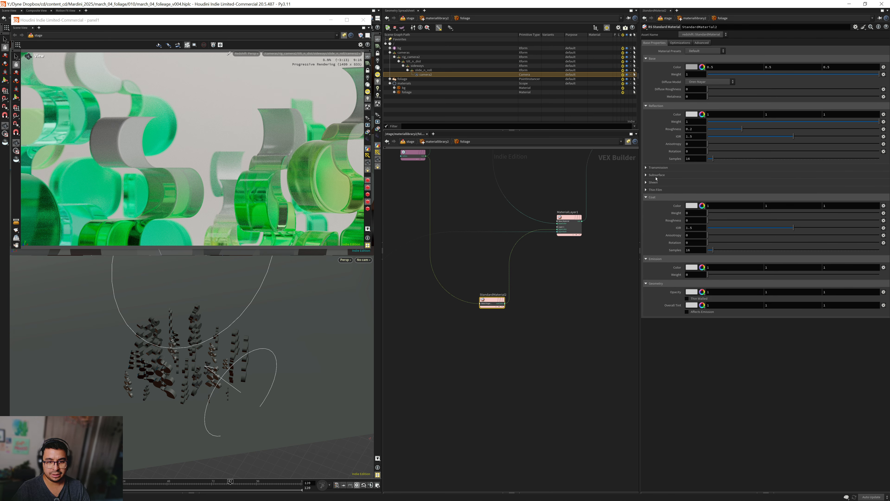
{"action": "left_click", "coordinate": [657, 175]}
{"action": "left_click", "coordinate": [688, 191]}
{"action": "type", "text": "1"}
{"action": "key", "text": "Return"}
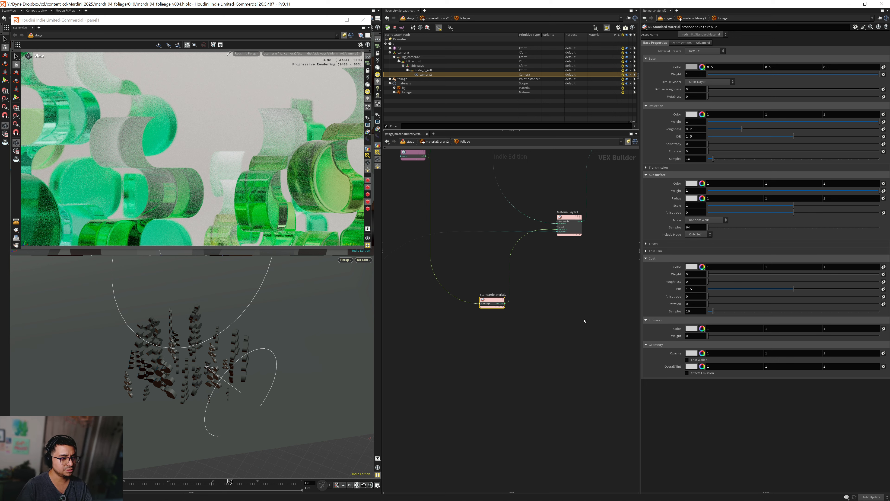
- Brighten the base color of StandardMaterial2 to white using its HSV values
{"action": "left_click", "coordinate": [702, 67]}
{"action": "left_click", "coordinate": [701, 70]}
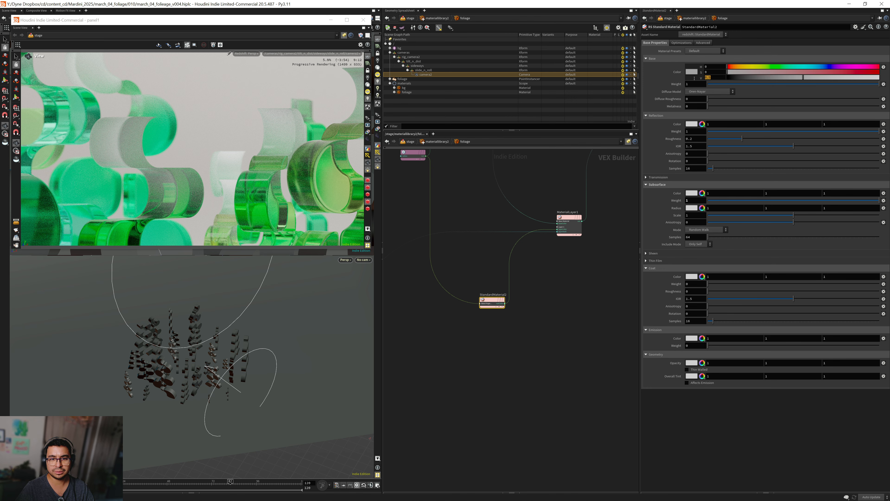
{"action": "middle_click_drag", "start_coordinate": [476, 361], "coordinate": [520, 347]}
{"action": "right_click_drag", "start_coordinate": [520, 347], "coordinate": [493, 355]}
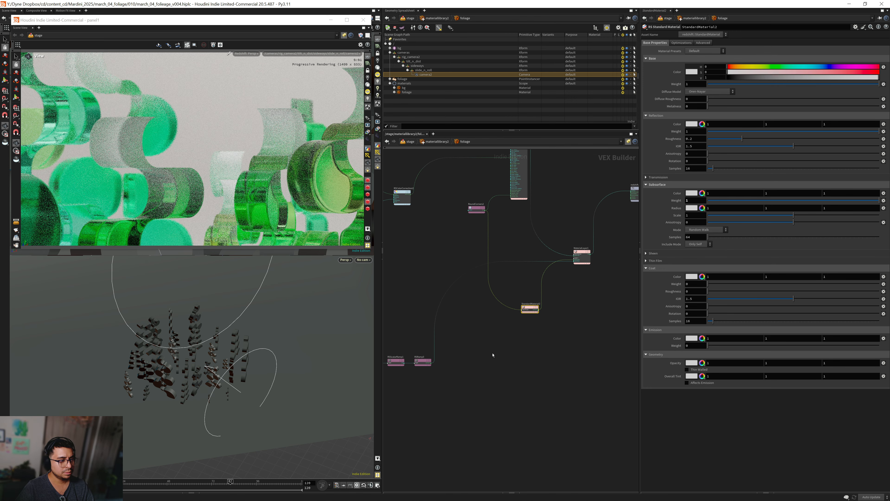
{"action": "middle_click_drag", "start_coordinate": [493, 356], "coordinate": [475, 359]}
{"action": "right_click_drag", "start_coordinate": [475, 360], "coordinate": [483, 355]}
{"action": "left_click", "coordinate": [482, 356]}
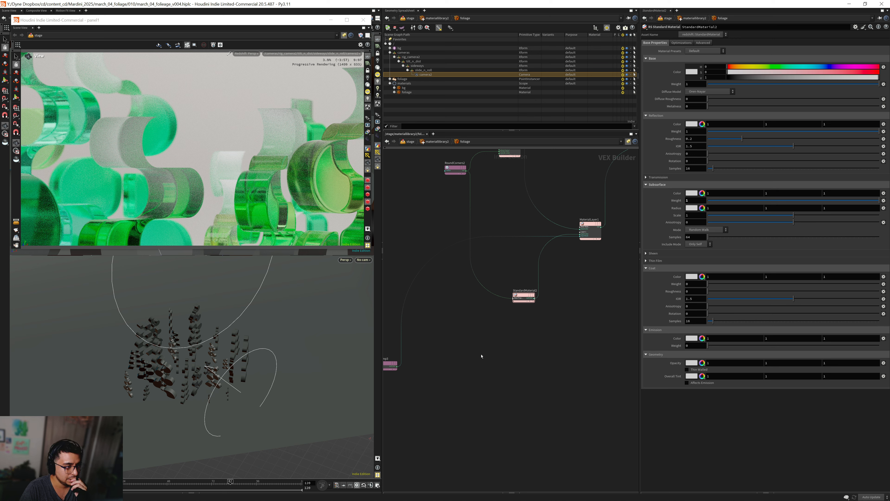
- Apply the Subsurface Medium preset to StandardMaterial2 and set its subsurface scale to 0.01
{"action": "scroll", "coordinate": [537, 321], "scroll_direction": "up", "scroll_amount": 5}
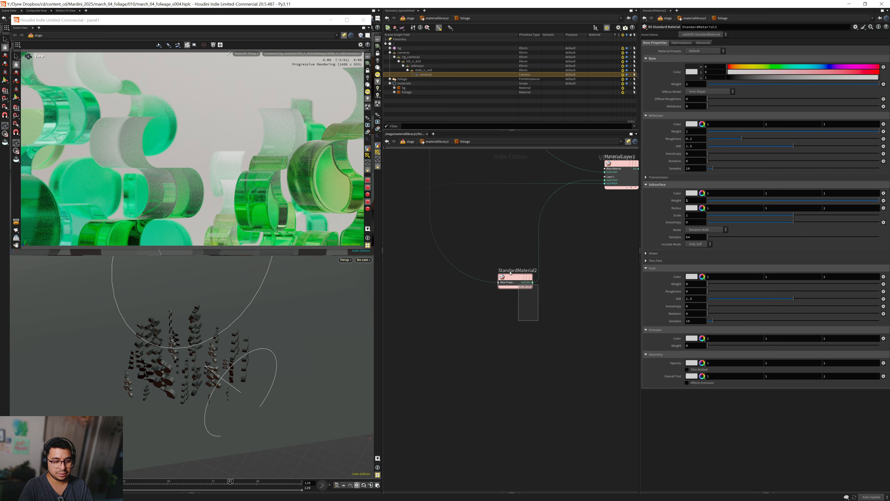
{"action": "middle_click_drag", "start_coordinate": [529, 337], "coordinate": [504, 329]}
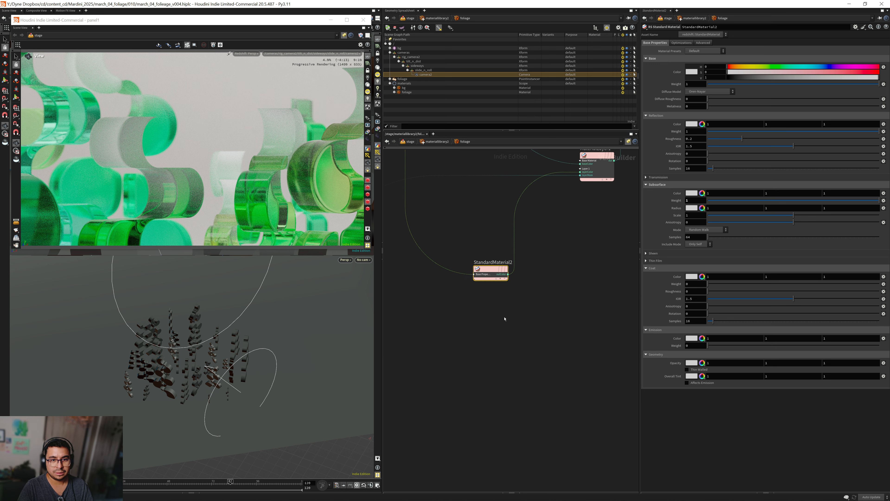
{"action": "left_click", "coordinate": [698, 51]}
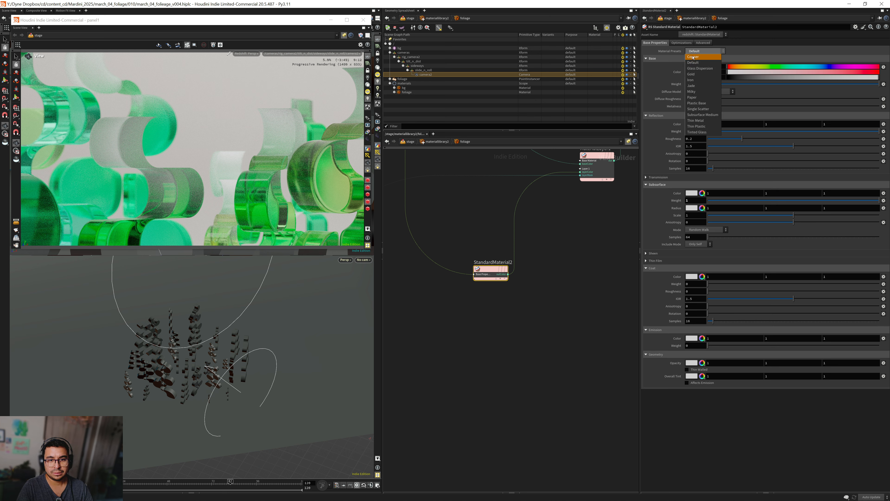
{"action": "left_click", "coordinate": [703, 115]}
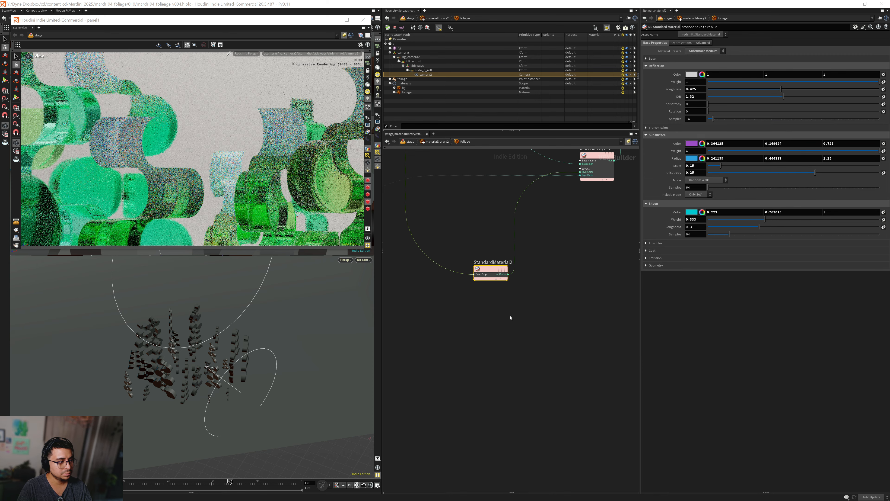
{"action": "double_click", "coordinate": [696, 165]}
{"action": "type", "text": "0.01"}
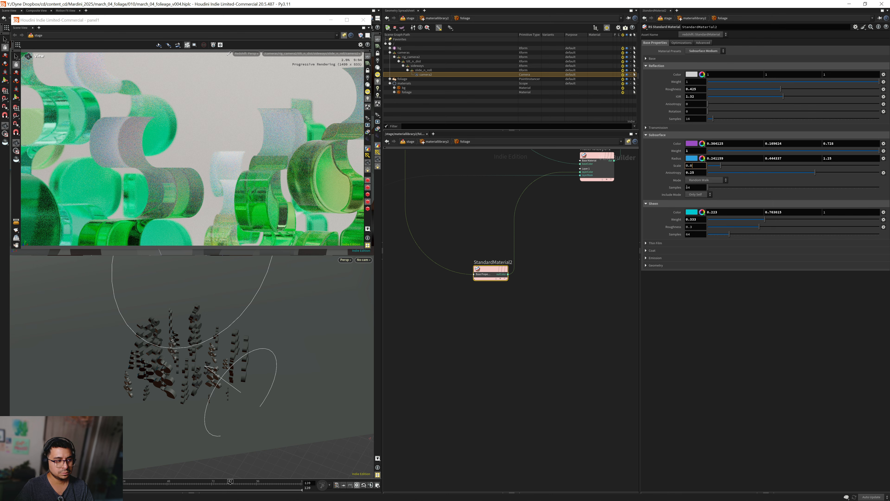
{"action": "key", "text": "Return"}
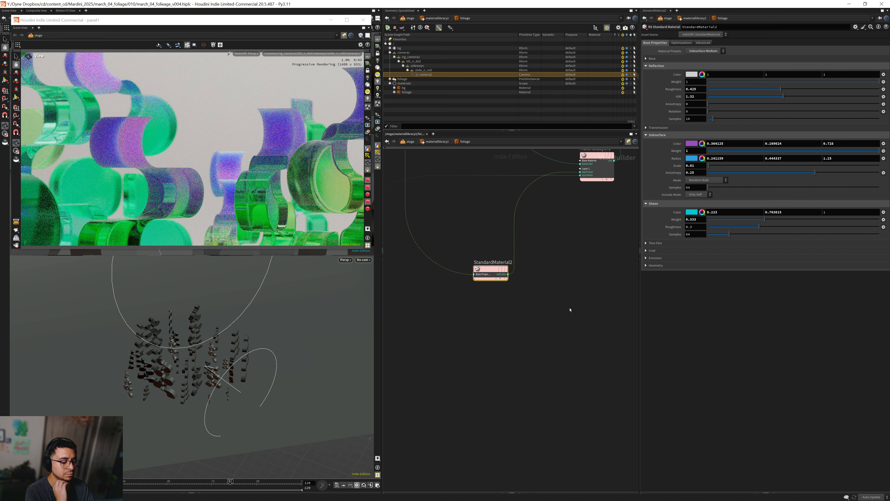
- Copy the id user data node and its rand_id2 jitter node from the upper part of the foliage network
{"action": "middle_click_drag", "start_coordinate": [492, 334], "coordinate": [519, 334]}
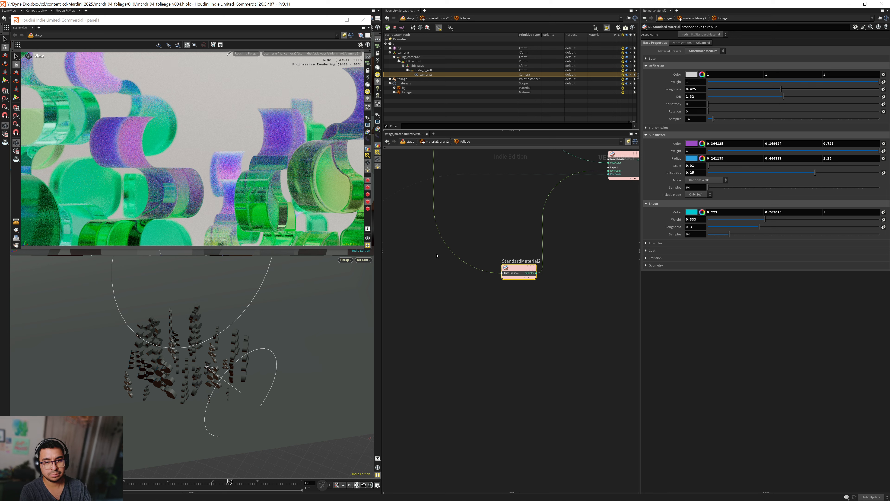
{"action": "key", "text": "h"}
{"action": "scroll", "coordinate": [505, 321], "scroll_direction": "up", "scroll_amount": 5}
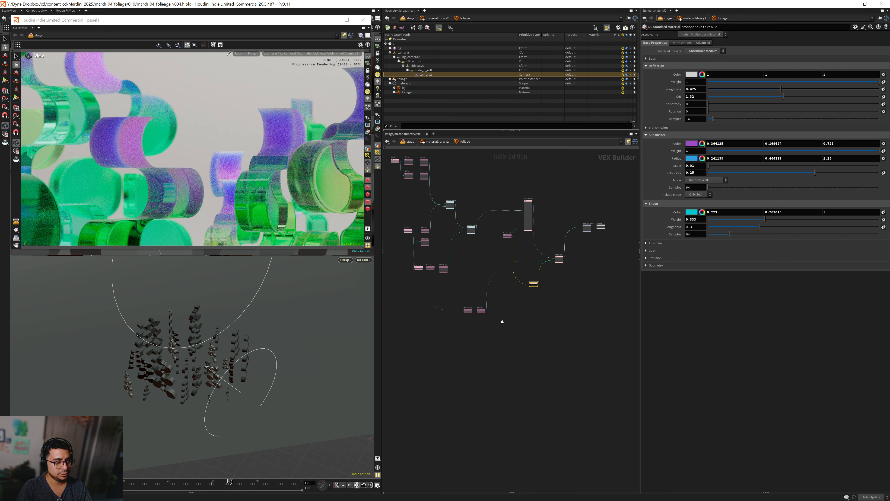
{"action": "middle_click_drag", "start_coordinate": [504, 315], "coordinate": [581, 365]}
{"action": "scroll", "coordinate": [571, 343], "scroll_direction": "down", "scroll_amount": 3}
{"action": "middle_click_drag", "start_coordinate": [416, 169], "coordinate": [439, 187]}
{"action": "left_click_drag", "start_coordinate": [422, 173], "coordinate": [455, 190]}
{"action": "key", "text": "ctrl+c"}
- Paste the copied user data and jitter nodes into the empty area below StandardMaterial2
{"action": "middle_click_drag", "start_coordinate": [582, 407], "coordinate": [509, 295]}
{"action": "scroll", "coordinate": [526, 325], "scroll_direction": "up", "scroll_amount": 3}
{"action": "left_click", "coordinate": [511, 327]}
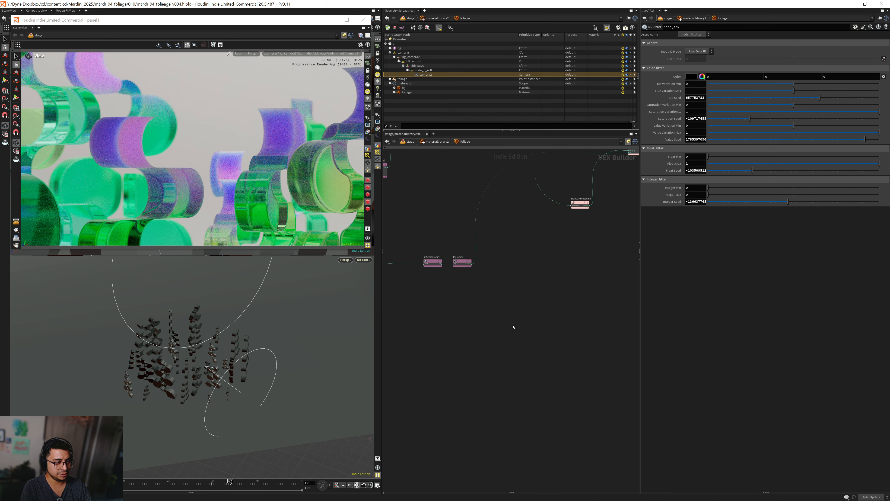
{"action": "key", "text": "ctrl+b"}
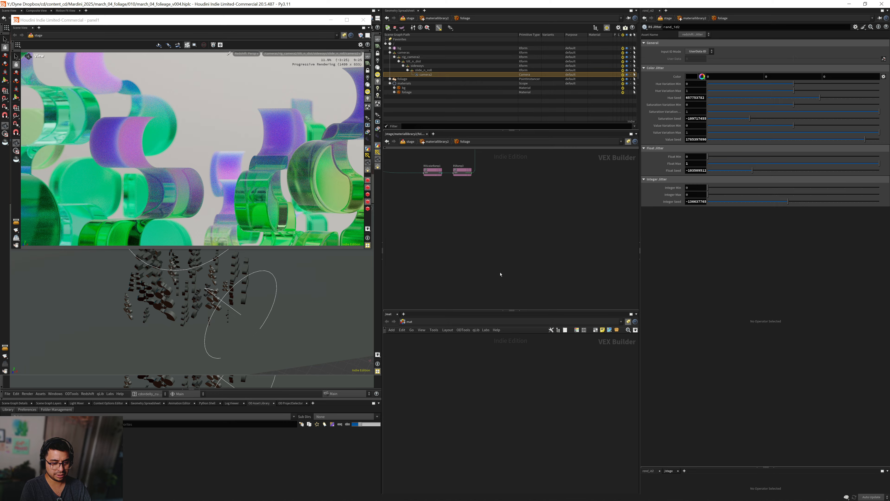
{"action": "key", "text": "ctrl+b"}
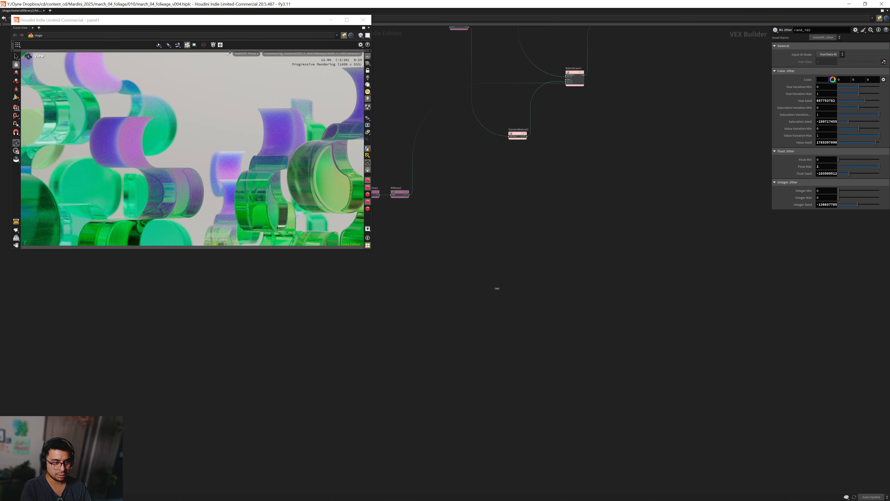
{"action": "key", "text": "ctrl+b"}
{"action": "middle_click_drag", "start_coordinate": [499, 296], "coordinate": [498, 332]}
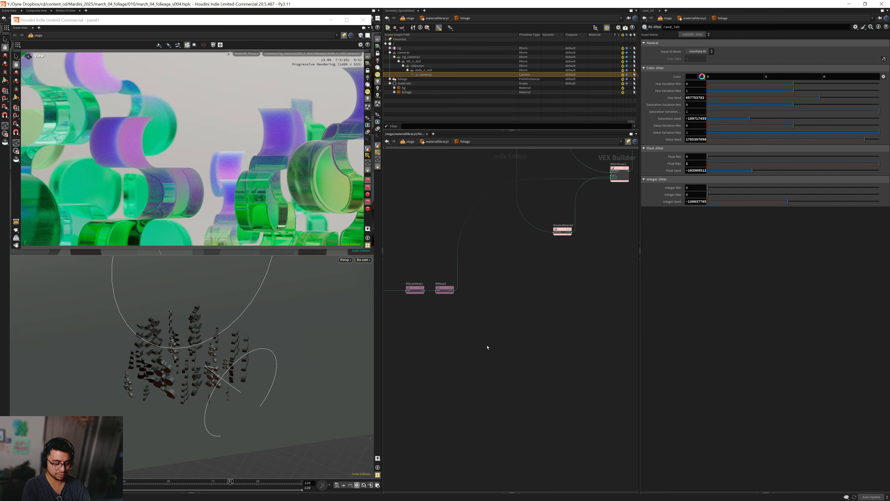
{"action": "key", "text": "ctrl+v"}
- Expand the base property inputs of StandardMaterial2 and space it and MaterialLayer1 farther from the upstream nodes
{"action": "middle_click_drag", "start_coordinate": [538, 273], "coordinate": [471, 312]}
{"action": "scroll", "coordinate": [493, 298], "scroll_direction": "up", "scroll_amount": 4}
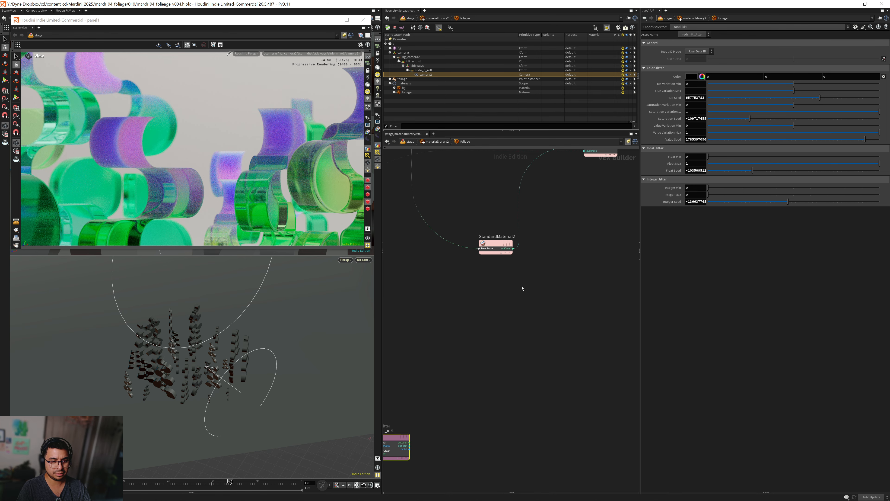
{"action": "left_click", "coordinate": [505, 250]}
{"action": "left_click", "coordinate": [479, 249]}
{"action": "left_click_drag", "start_coordinate": [490, 249], "coordinate": [534, 263]}
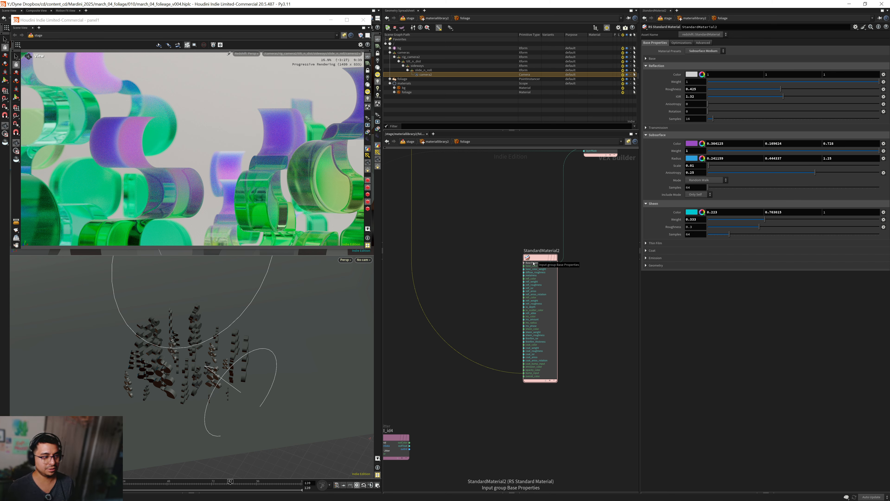
{"action": "scroll", "coordinate": [501, 324], "scroll_direction": "down", "scroll_amount": 4}
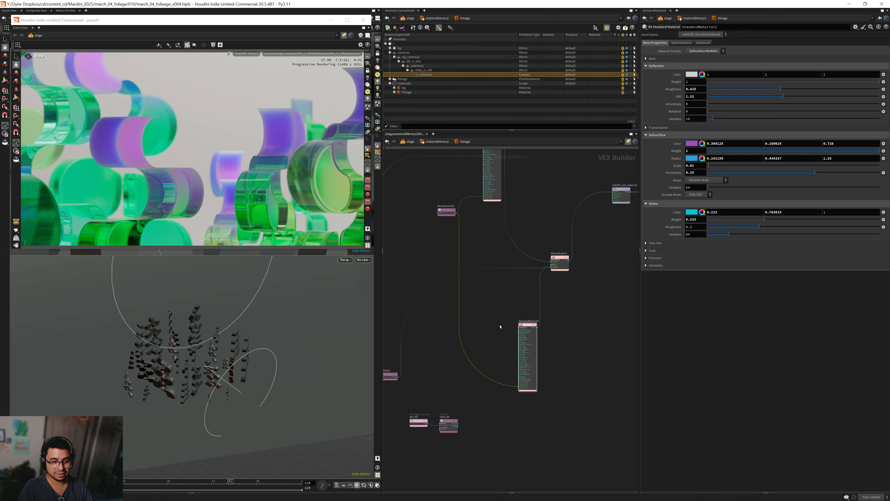
{"action": "left_click_drag", "start_coordinate": [540, 272], "coordinate": [568, 267]}
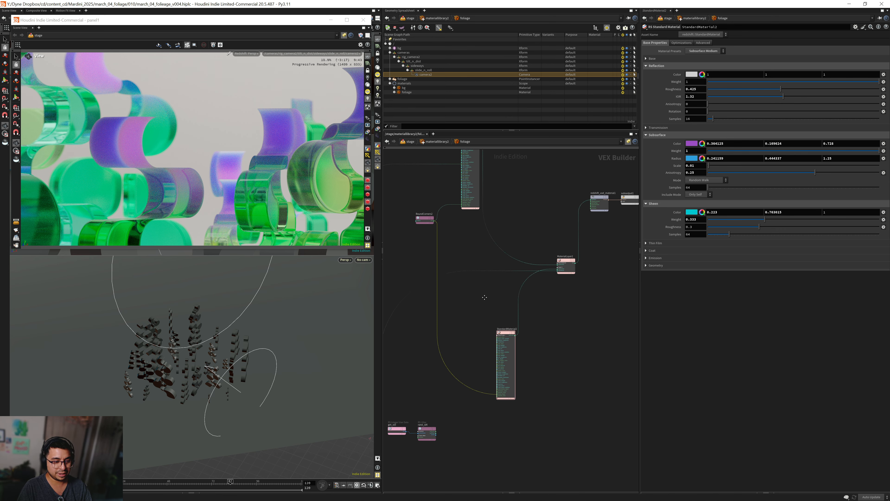
{"action": "middle_click_drag", "start_coordinate": [509, 341], "coordinate": [513, 285]}
{"action": "left_click_drag", "start_coordinate": [513, 284], "coordinate": [541, 279]}
- Copy the subsurface color of StandardMaterial2 and paste its values into the color of the rand_id4 jitter
{"action": "scroll", "coordinate": [474, 387], "scroll_direction": "up", "scroll_amount": 5}
{"action": "middle_click_drag", "start_coordinate": [479, 372], "coordinate": [514, 318]}
{"action": "left_click", "coordinate": [584, 263]}
{"action": "right_click", "coordinate": [676, 143]}
{"action": "left_click", "coordinate": [682, 191]}
{"action": "scroll", "coordinate": [512, 321], "scroll_direction": "down", "scroll_amount": 4}
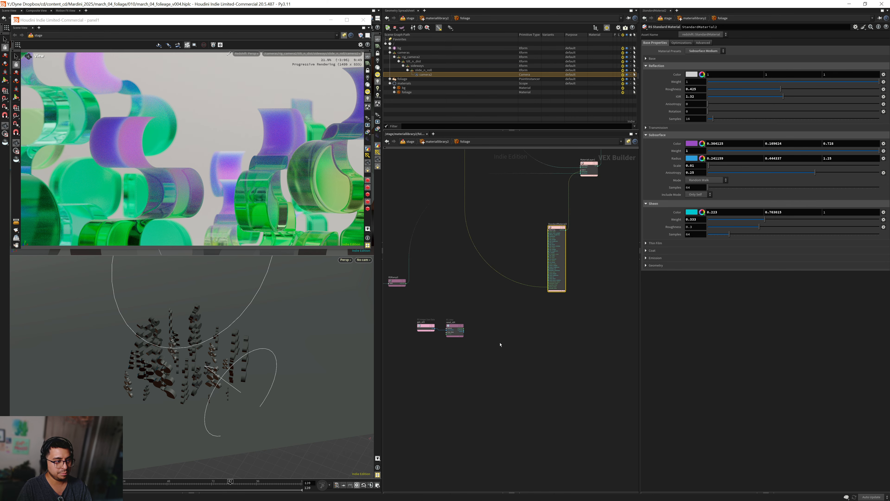
{"action": "scroll", "coordinate": [522, 346], "scroll_direction": "up", "scroll_amount": 3}
{"action": "middle_click_drag", "start_coordinate": [480, 343], "coordinate": [526, 395]}
{"action": "left_click", "coordinate": [490, 345]}
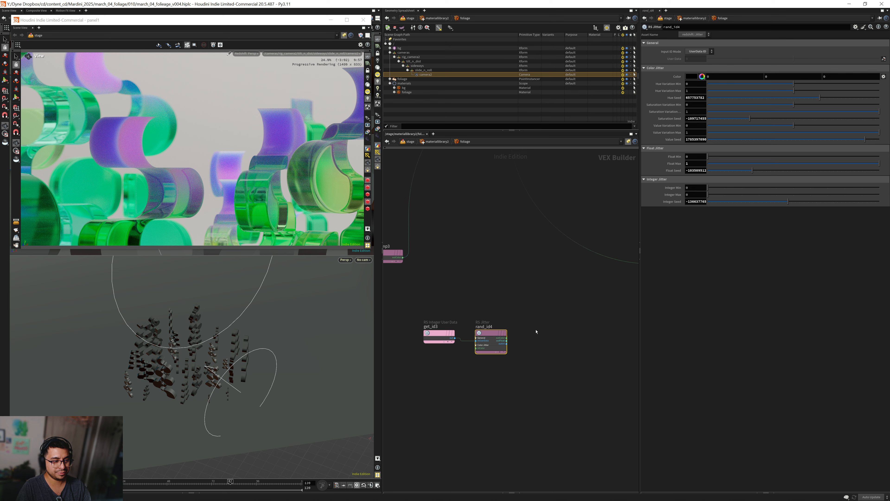
{"action": "scroll", "coordinate": [530, 345], "scroll_direction": "up", "scroll_amount": 2}
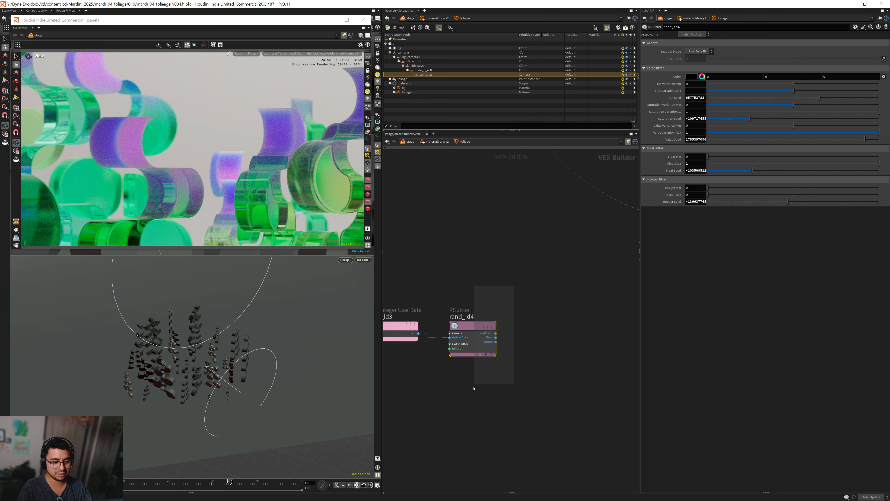
{"action": "right_click", "coordinate": [675, 78]}
{"action": "left_click", "coordinate": [687, 130]}
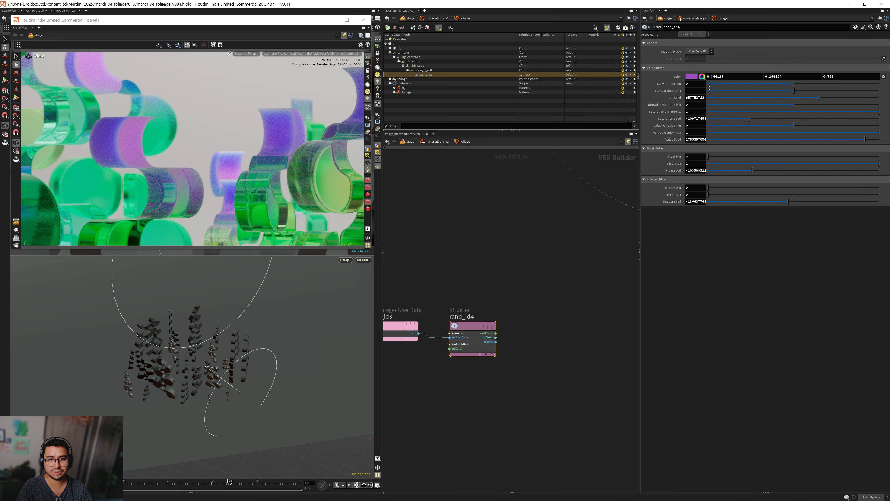
- Preview the rand_id4 jitter's color output in the render and set its hue variation from -16.5 to 27.2 with a new hue seed
{"action": "key", "text": "ctrl+z"}
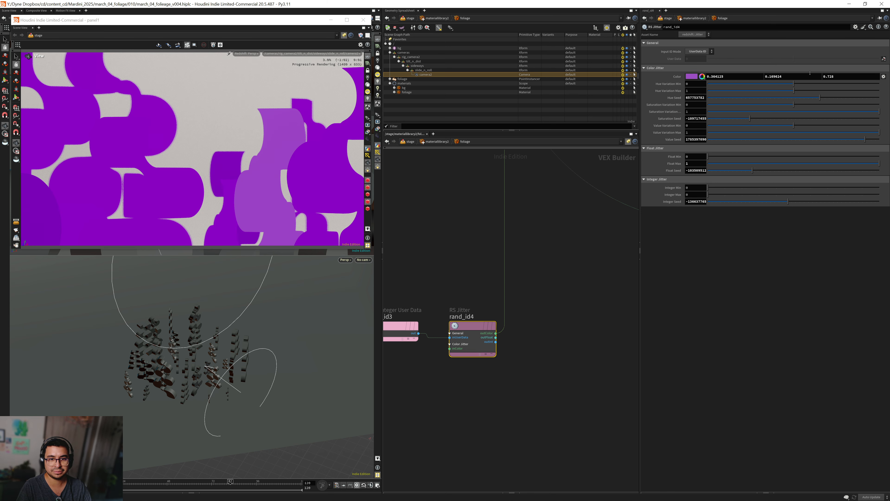
{"action": "left_click_drag", "start_coordinate": [793, 84], "coordinate": [801, 92]}
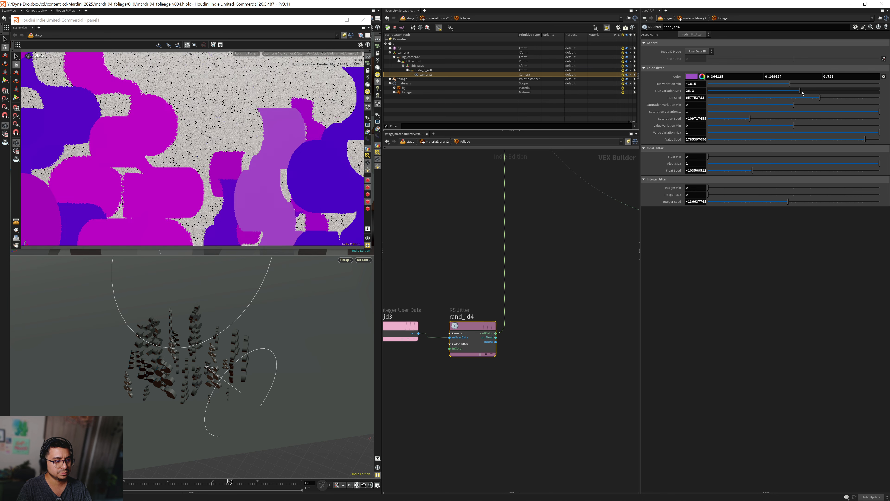
{"action": "left_click_drag", "start_coordinate": [802, 92], "coordinate": [753, 99]}
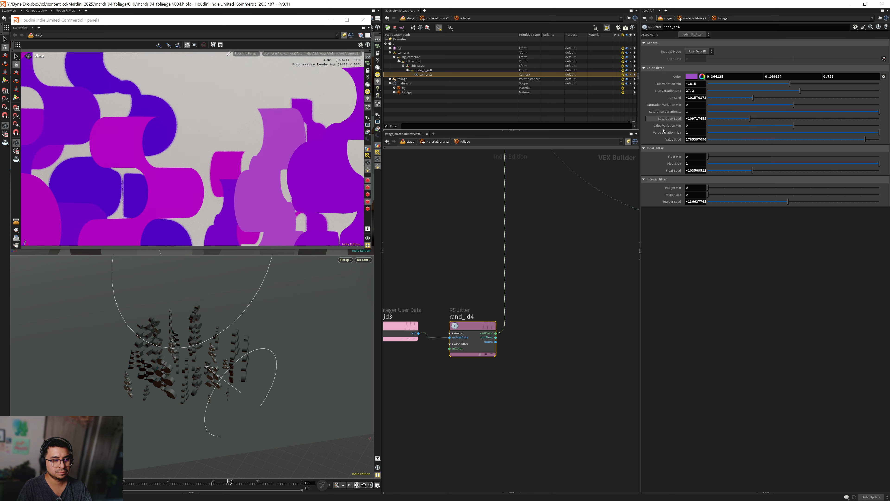
- Try Value Variation Max at 2, 10, 0 and 50 on the rand_id4 jitter and return it to 1
{"action": "middle_click_drag", "start_coordinate": [557, 329], "coordinate": [491, 354]}
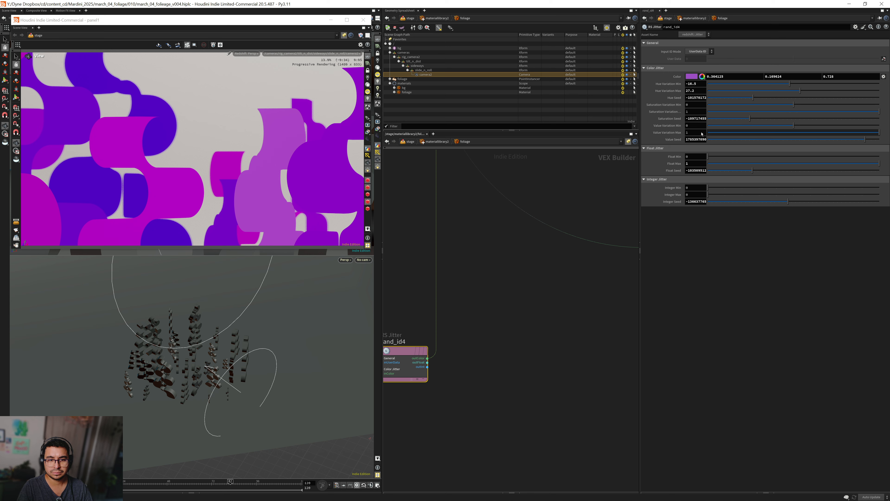
{"action": "left_click", "coordinate": [692, 132]}
{"action": "type", "text": "2"}
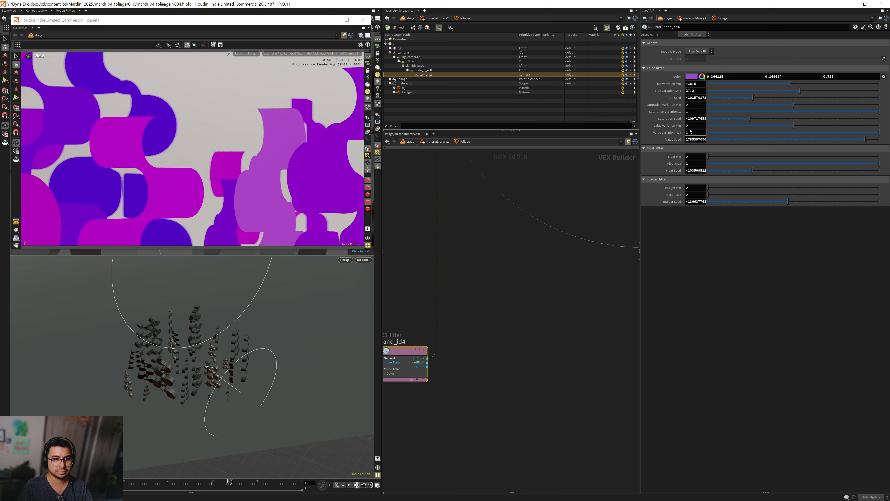
{"action": "key", "text": "Return"}
{"action": "left_click", "coordinate": [691, 132]}
{"action": "type", "text": "10"}
{"action": "key", "text": "Return"}
{"action": "left_click", "coordinate": [693, 132]}
{"action": "type", "text": "0"}
{"action": "key", "text": "Return"}
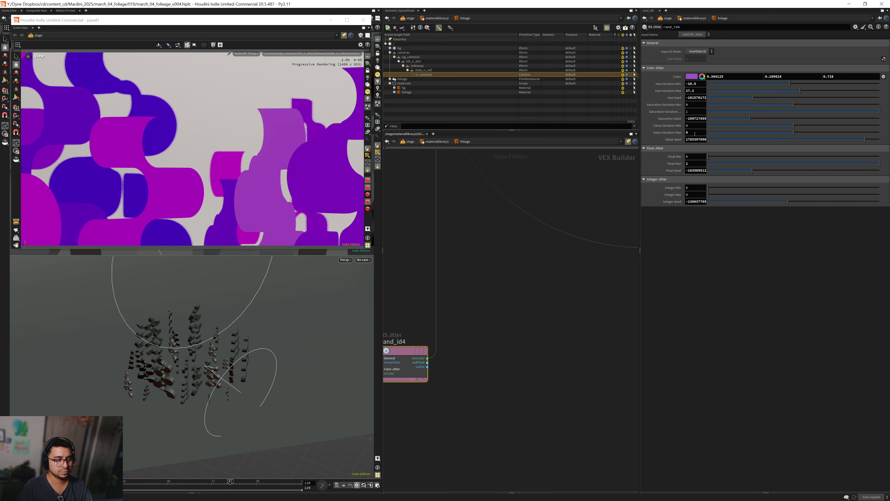
{"action": "left_click", "coordinate": [692, 133]}
{"action": "type", "text": "50"}
{"action": "key", "text": "Return"}
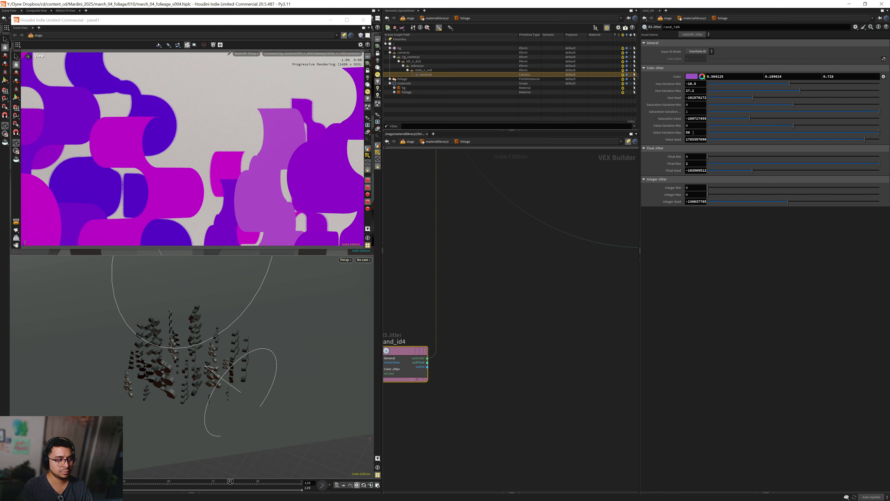
{"action": "left_click", "coordinate": [693, 132]}
{"action": "type", "text": "1"}
{"action": "key", "text": "Return"}
- Set rand_id4's Value Variation Min to about 0.66 and its Saturation Variation Min to about -0.57
{"action": "left_click", "coordinate": [745, 127]}
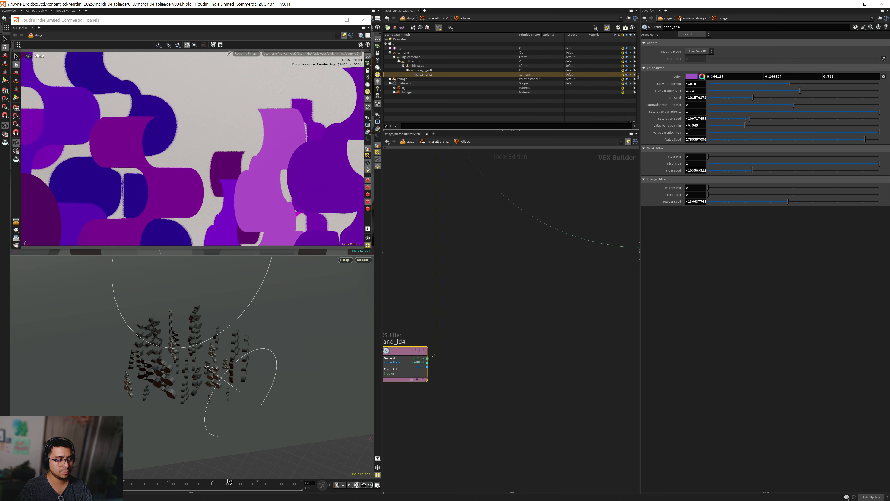
{"action": "left_click", "coordinate": [816, 125]}
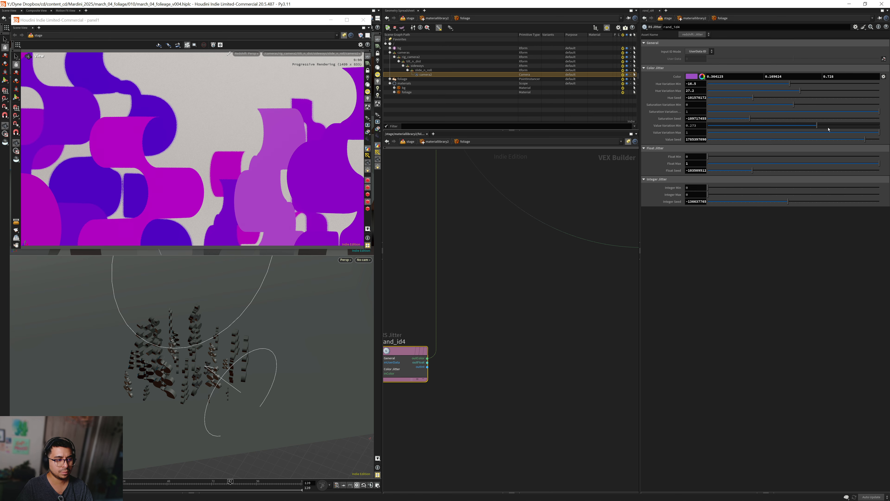
{"action": "left_click", "coordinate": [850, 125]}
{"action": "left_click_drag", "start_coordinate": [793, 105], "coordinate": [770, 104]}
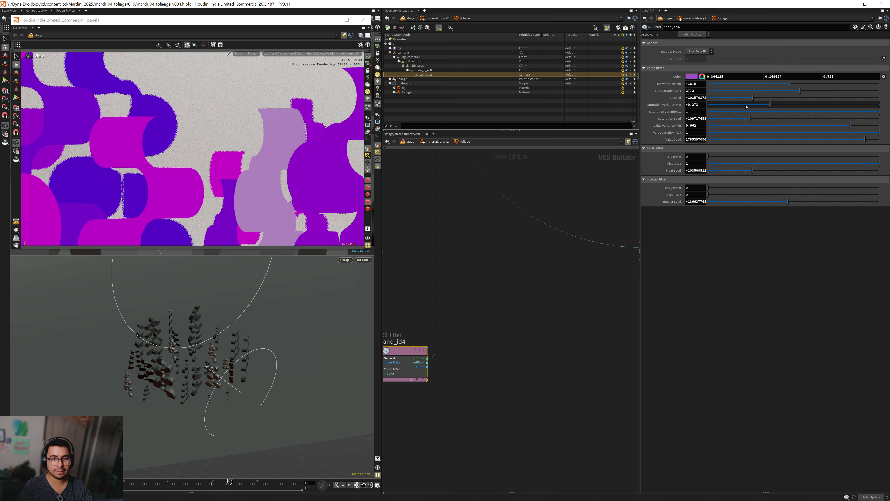
{"action": "left_click", "coordinate": [745, 105]}
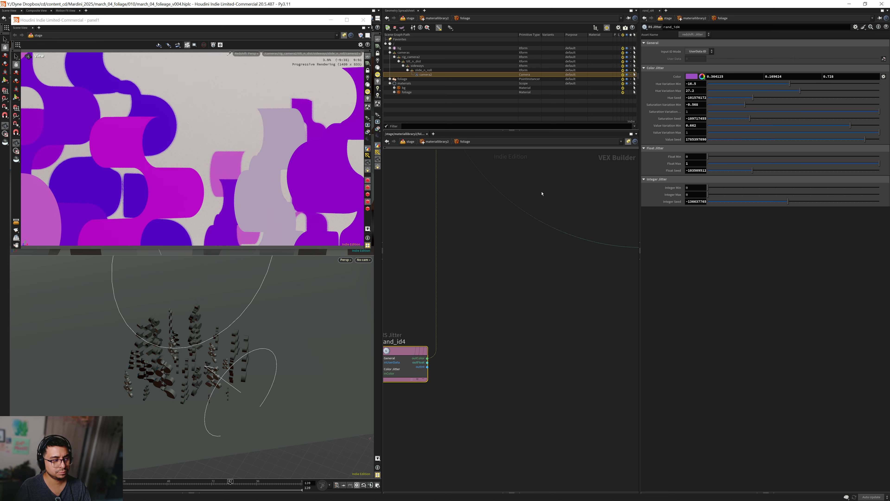
- Connect the color output of rand_id4 to the ms_color input of StandardMaterial2 and preview that material in the render
{"action": "middle_click_drag", "start_coordinate": [495, 313], "coordinate": [471, 332]}
{"action": "scroll", "coordinate": [442, 372], "scroll_direction": "down", "scroll_amount": 3}
{"action": "middle_click_drag", "start_coordinate": [491, 264], "coordinate": [440, 300]}
{"action": "scroll", "coordinate": [468, 307], "scroll_direction": "up", "scroll_amount": 3}
{"action": "left_click_drag", "start_coordinate": [472, 292], "coordinate": [551, 321]}
{"action": "scroll", "coordinate": [493, 299], "scroll_direction": "up", "scroll_amount": 3}
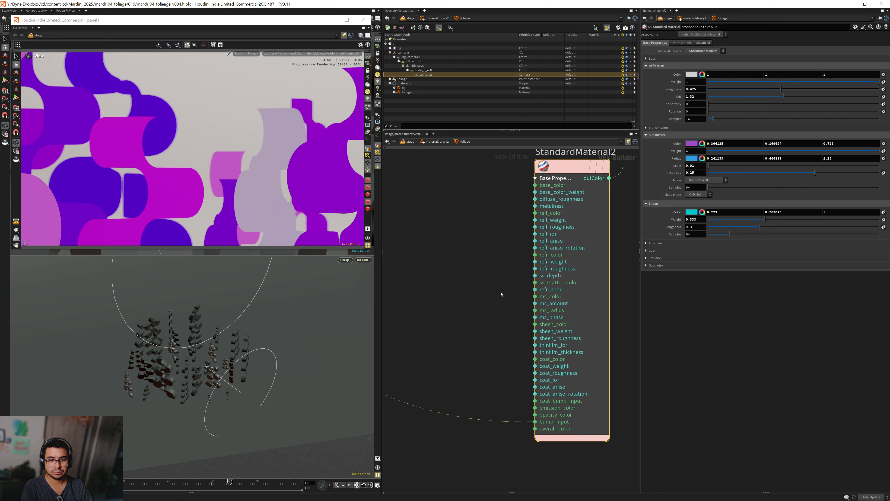
{"action": "left_click", "coordinate": [535, 296]}
{"action": "scroll", "coordinate": [475, 309], "scroll_direction": "down", "scroll_amount": 4}
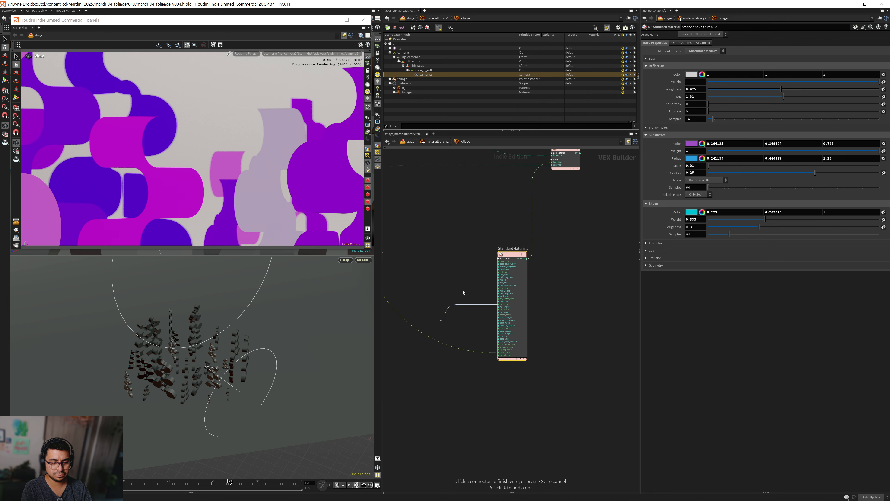
{"action": "middle_click_drag", "start_coordinate": [450, 303], "coordinate": [548, 241]}
{"action": "left_click", "coordinate": [457, 357]}
{"action": "middle_click_drag", "start_coordinate": [558, 337], "coordinate": [510, 350]}
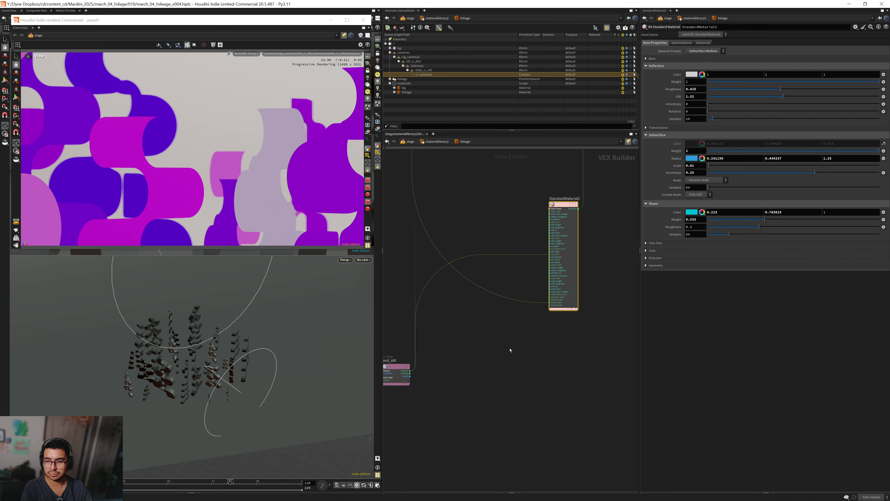
{"action": "scroll", "coordinate": [510, 350], "scroll_direction": "down", "scroll_amount": 3}
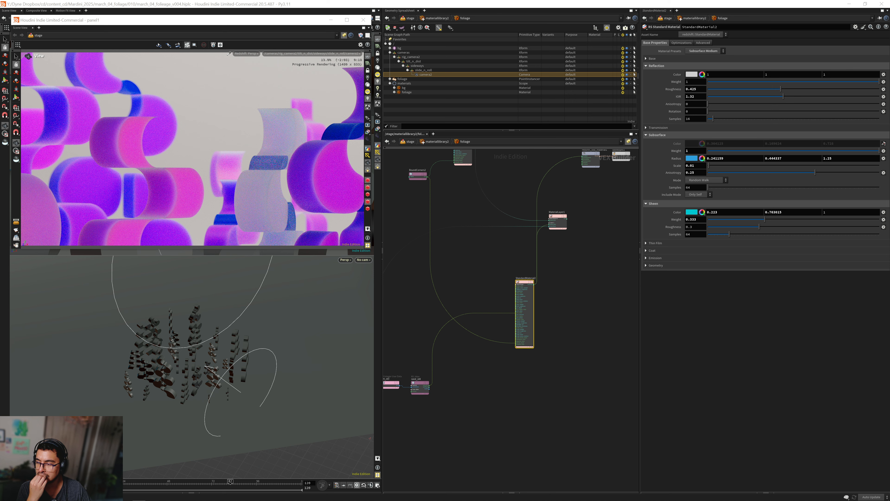
- Lower the maximum saturation variation of the rand_id4 jitter to about 0.86
{"action": "middle_click_drag", "start_coordinate": [490, 283], "coordinate": [549, 267]}
{"action": "right_click_drag", "start_coordinate": [481, 399], "coordinate": [493, 392]}
{"action": "left_click", "coordinate": [476, 353]}
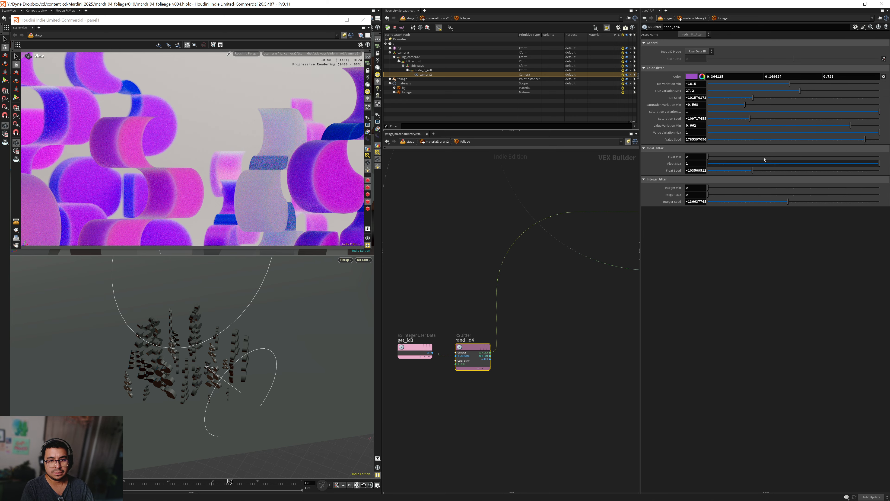
{"action": "left_click_drag", "start_coordinate": [879, 112], "coordinate": [867, 111]}
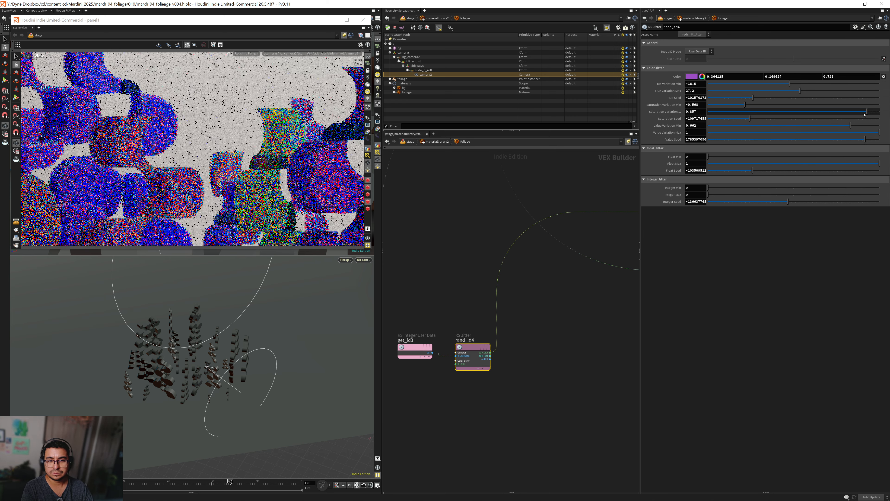
- Route MaterialLayer1 back into redshift_usd_material1 to render the combined layered material
{"action": "scroll", "coordinate": [494, 384], "scroll_direction": "down", "scroll_amount": 1}
{"action": "right_click_drag", "start_coordinate": [494, 385], "coordinate": [485, 389]}
{"action": "middle_click_drag", "start_coordinate": [524, 379], "coordinate": [429, 425]}
{"action": "middle_click_drag", "start_coordinate": [559, 304], "coordinate": [485, 420]}
{"action": "left_click_drag", "start_coordinate": [521, 362], "coordinate": [491, 311]}
{"action": "middle_click_drag", "start_coordinate": [483, 364], "coordinate": [528, 338]}
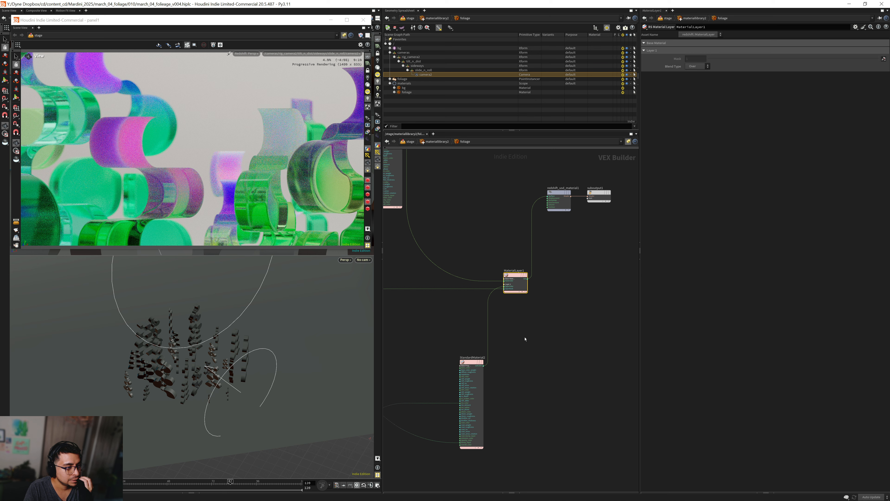
- Add an RS Flakes node below the rand_id4 jitter and preview its normal output in the render
{"action": "key", "text": "h"}
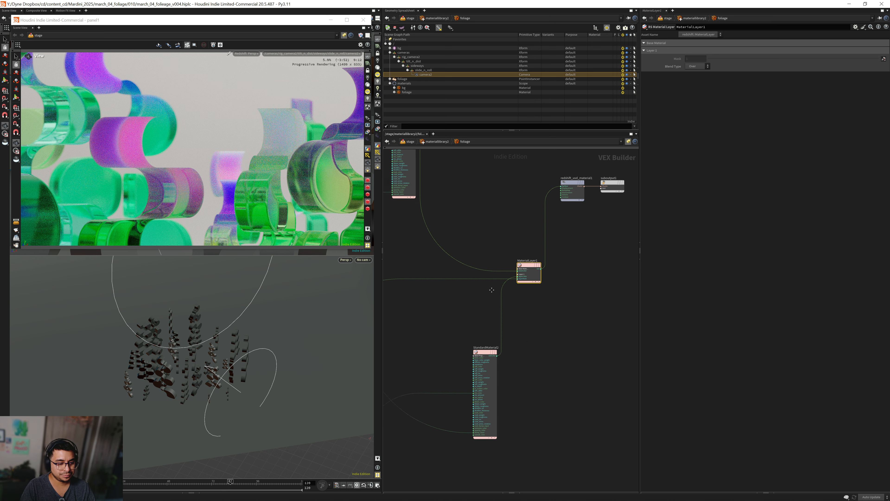
{"action": "middle_click_drag", "start_coordinate": [491, 330], "coordinate": [526, 302]}
{"action": "scroll", "coordinate": [493, 354], "scroll_direction": "up", "scroll_amount": 3}
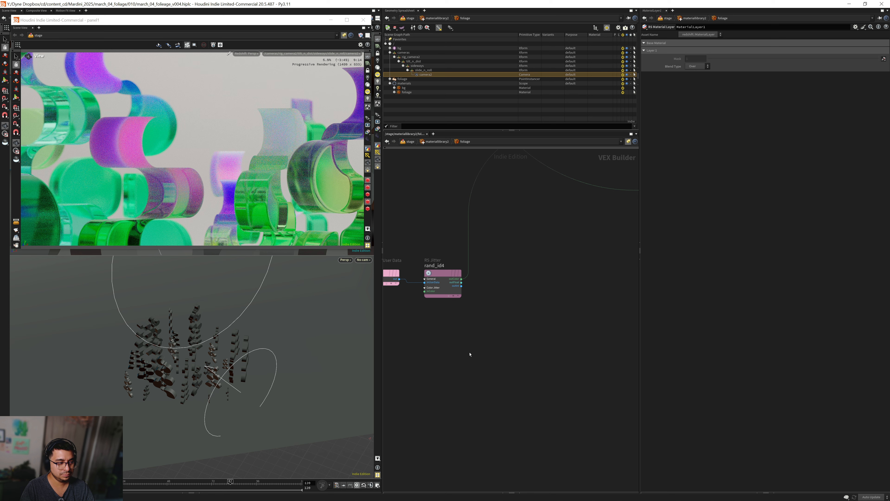
{"action": "key", "text": "Tab"}
{"action": "type", "text": "fl"}
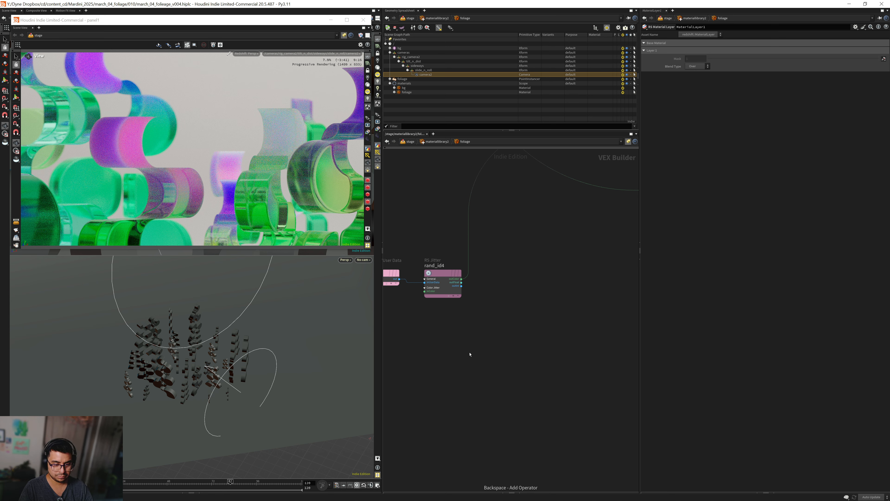
{"action": "type", "text": "ak"}
{"action": "key", "text": "Return"}
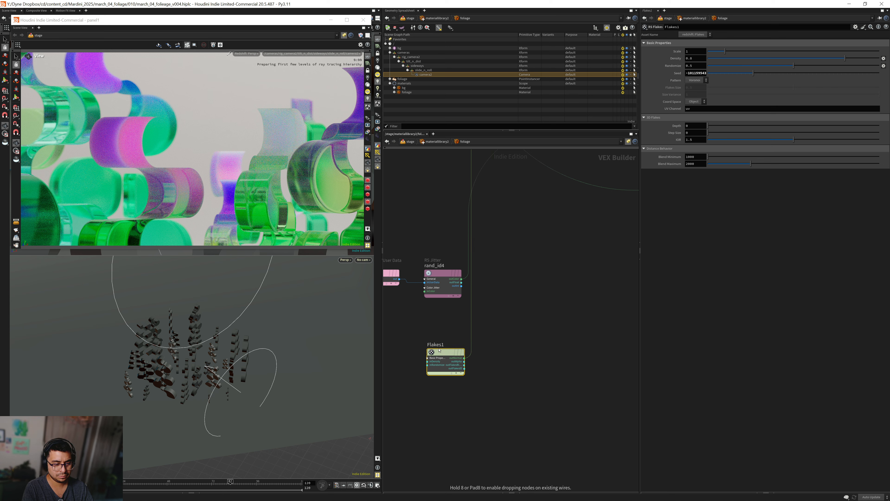
{"action": "scroll", "coordinate": [462, 406], "scroll_direction": "up", "scroll_amount": 2}
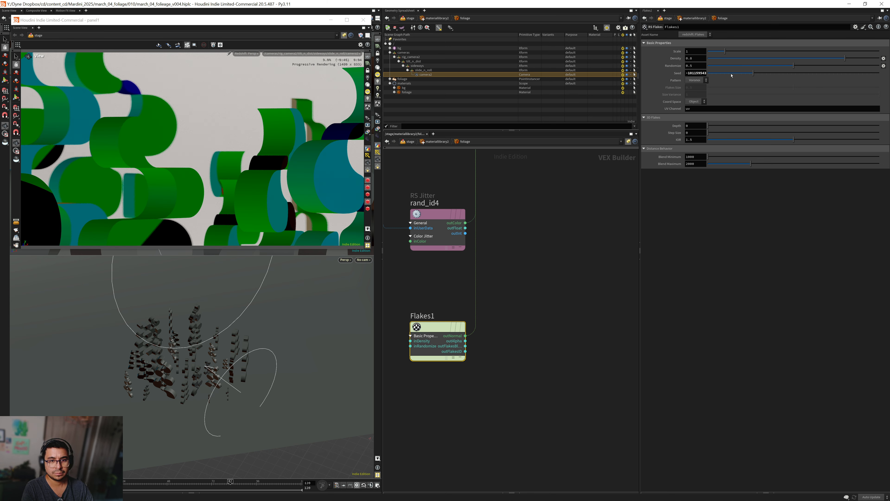
- Set the Flakes1 scale to 0.001 and reduce its density to about 0.38
{"action": "type", "text": "01"}
{"action": "key", "text": "Return"}
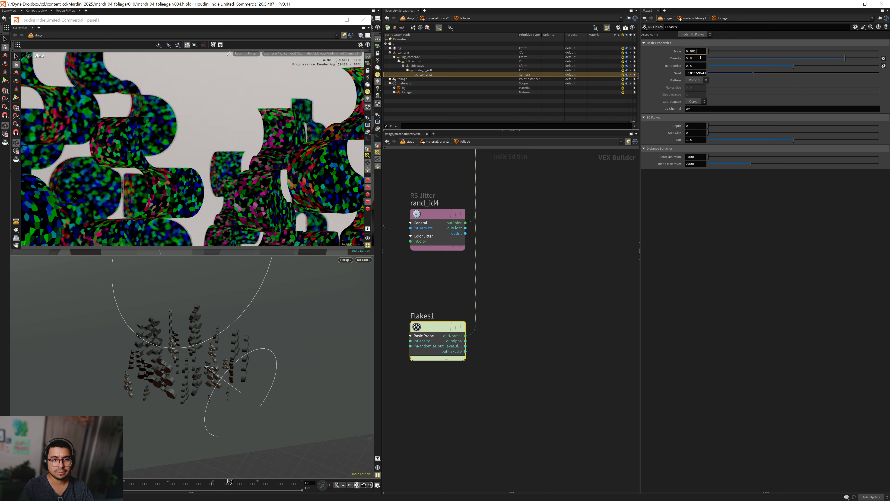
{"action": "type", "text": "1"}
{"action": "key", "text": "Return"}
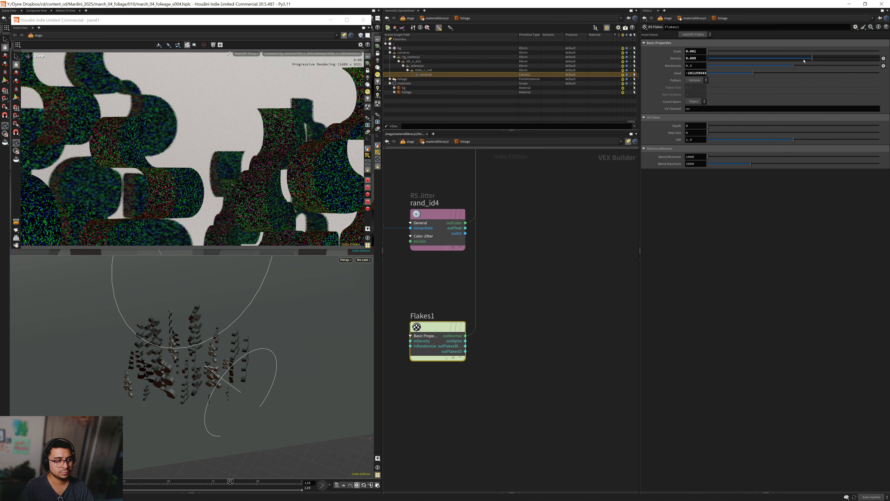
{"action": "left_click_drag", "start_coordinate": [793, 61], "coordinate": [764, 65]}
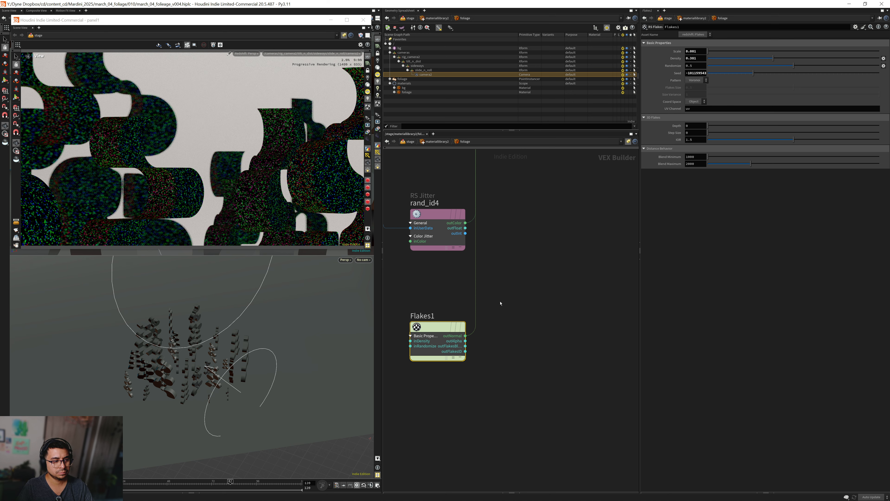
- Add an RS Bump Blender node in the empty area below StandardMaterial2's bump input wire
{"action": "scroll", "coordinate": [523, 309], "scroll_direction": "down", "scroll_amount": 2}
{"action": "middle_click_drag", "start_coordinate": [550, 267], "coordinate": [509, 348]}
{"action": "middle_click_drag", "start_coordinate": [545, 295], "coordinate": [525, 292]}
{"action": "scroll", "coordinate": [530, 262], "scroll_direction": "up", "scroll_amount": 2}
{"action": "scroll", "coordinate": [499, 294], "scroll_direction": "down", "scroll_amount": 3}
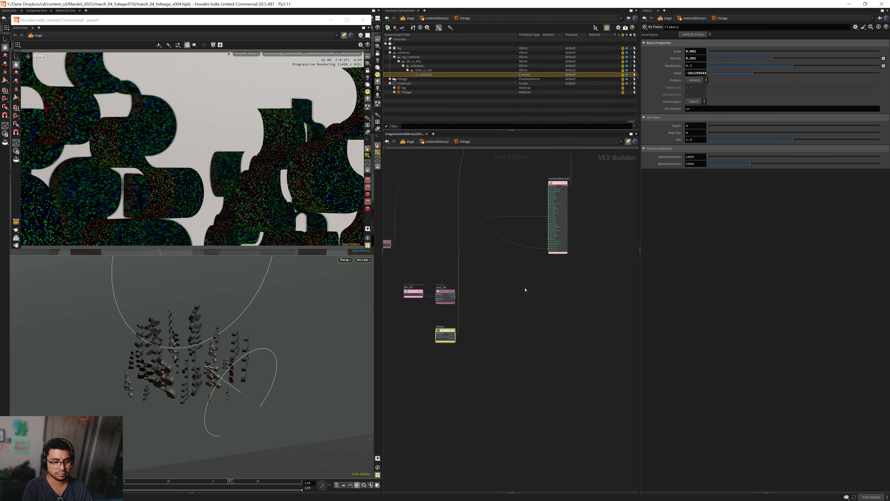
{"action": "scroll", "coordinate": [513, 269], "scroll_direction": "up", "scroll_amount": 2}
{"action": "key", "text": "Tab"}
{"action": "type", "text": "bump b"}
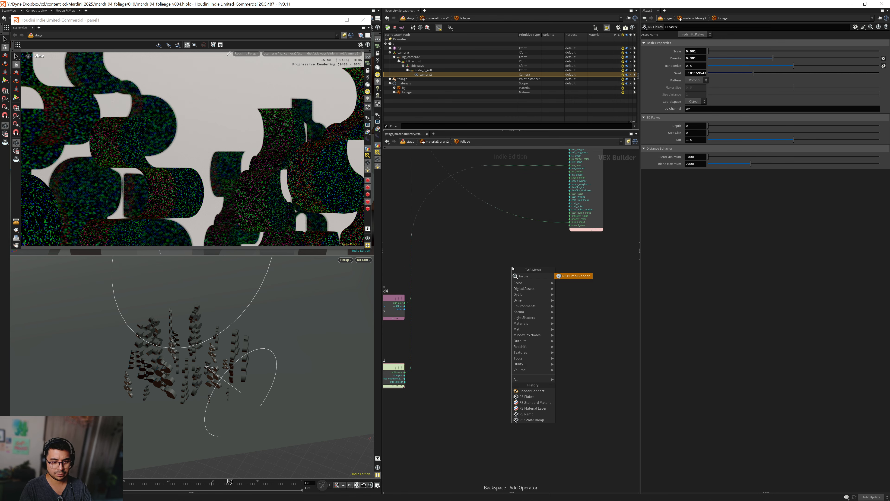
{"action": "key", "text": "Return"}
{"action": "left_click", "coordinate": [513, 269]}
- Insert a dot on the existing bump wire and connect it to the Base input of BumpBlender1
{"action": "left_click", "coordinate": [507, 211], "text": "alt"}
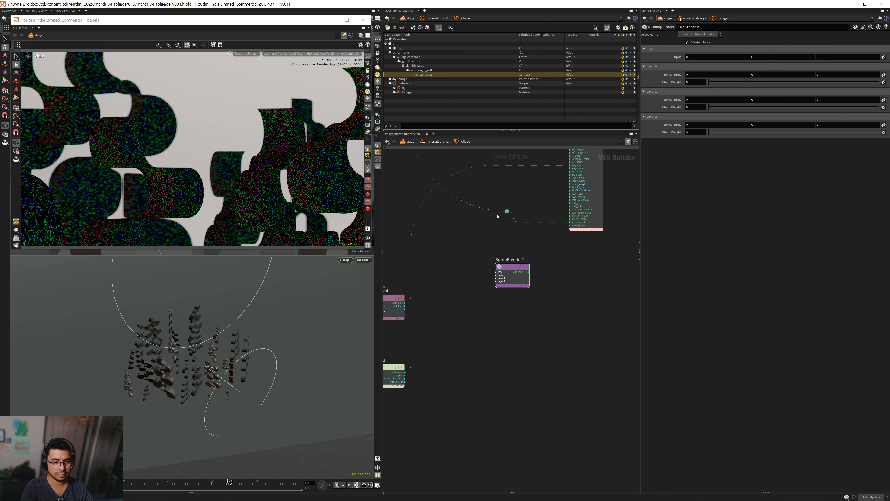
{"action": "scroll", "coordinate": [485, 233], "scroll_direction": "up", "scroll_amount": 2}
{"action": "left_click", "coordinate": [485, 209]}
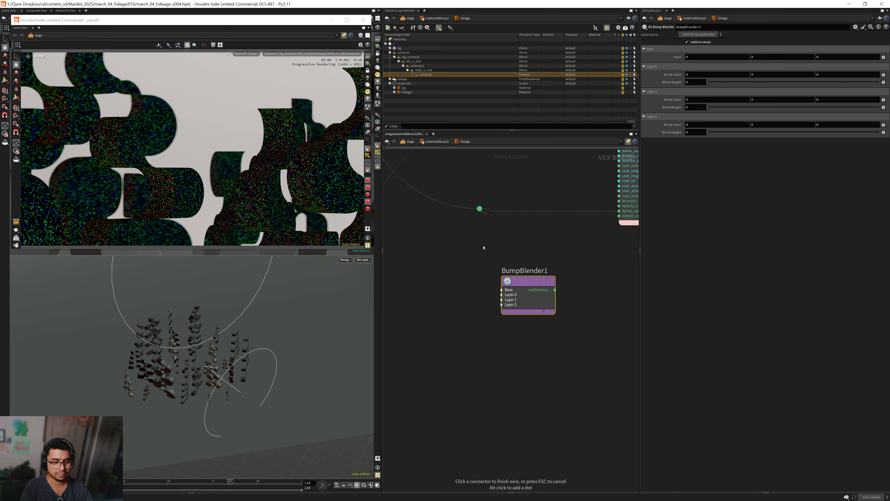
{"action": "left_click", "coordinate": [502, 289]}
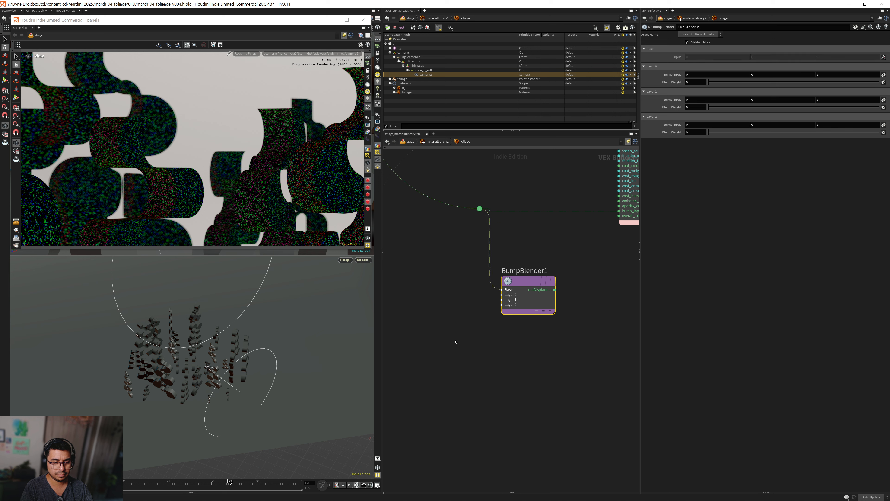
- Connect the Flakes1 normal output to BumpBlender1's Layer 0 bump input and set that layer's blend weight to 1
{"action": "middle_click_drag", "start_coordinate": [457, 341], "coordinate": [512, 309]}
{"action": "middle_click_drag", "start_coordinate": [438, 389], "coordinate": [463, 367]}
{"action": "left_click", "coordinate": [440, 378]}
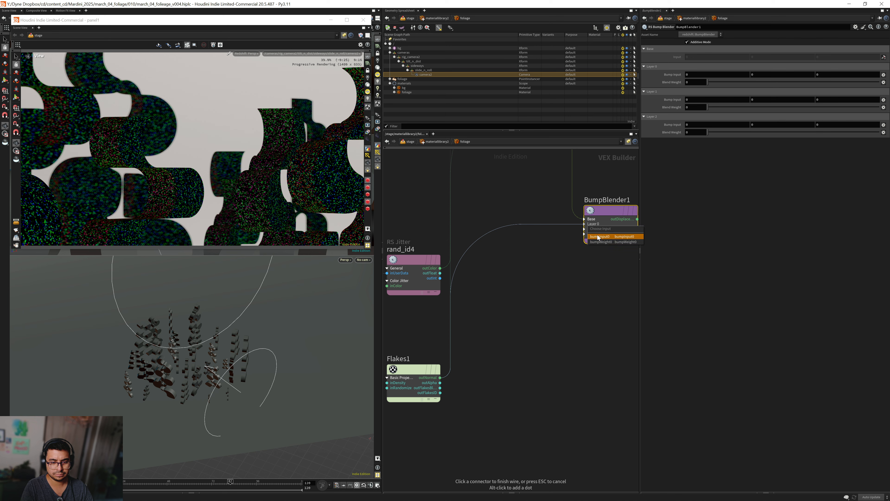
{"action": "left_click", "coordinate": [588, 226]}
{"action": "scroll", "coordinate": [561, 287], "scroll_direction": "down", "scroll_amount": 2}
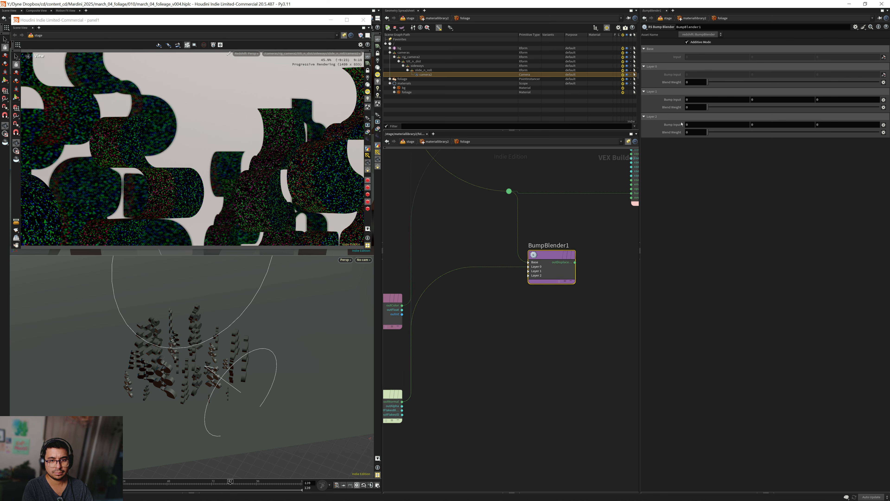
{"action": "type", "text": "1"}
{"action": "key", "text": "Return"}
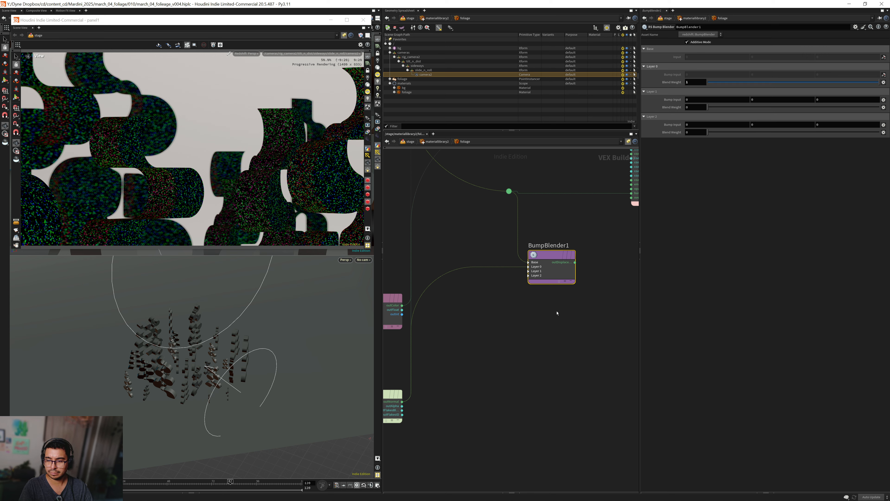
- Connect BumpBlender1's output to the bump_input of StandardMaterial2, replacing the direct bump connection
{"action": "middle_click_drag", "start_coordinate": [557, 314], "coordinate": [482, 332]}
{"action": "left_click", "coordinate": [499, 281]}
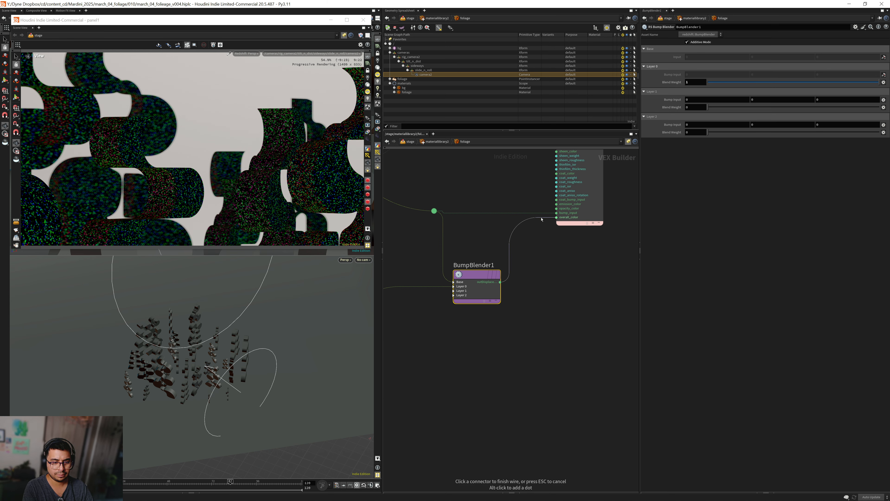
{"action": "left_click", "coordinate": [555, 214]}
{"action": "scroll", "coordinate": [524, 326], "scroll_direction": "down", "scroll_amount": 3}
{"action": "middle_click_drag", "start_coordinate": [524, 328], "coordinate": [475, 374]}
- Set StandardMaterial2's reflection roughness to 0.15 and its reflection IOR to 1.56, and shift the node slightly further from BumpBlender1
{"action": "left_click_drag", "start_coordinate": [547, 334], "coordinate": [516, 261]}
{"action": "middle_click_drag", "start_coordinate": [464, 300], "coordinate": [476, 286]}
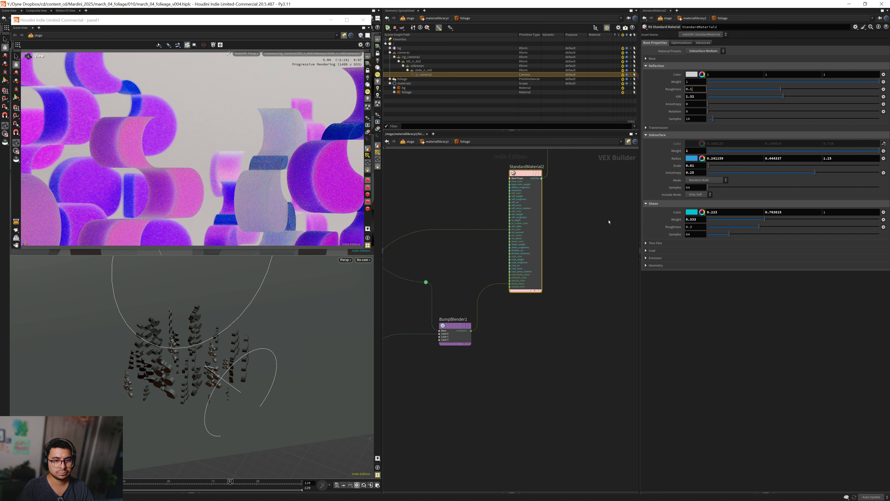
{"action": "double_click", "coordinate": [693, 96]}
{"action": "type", "text": "1."}
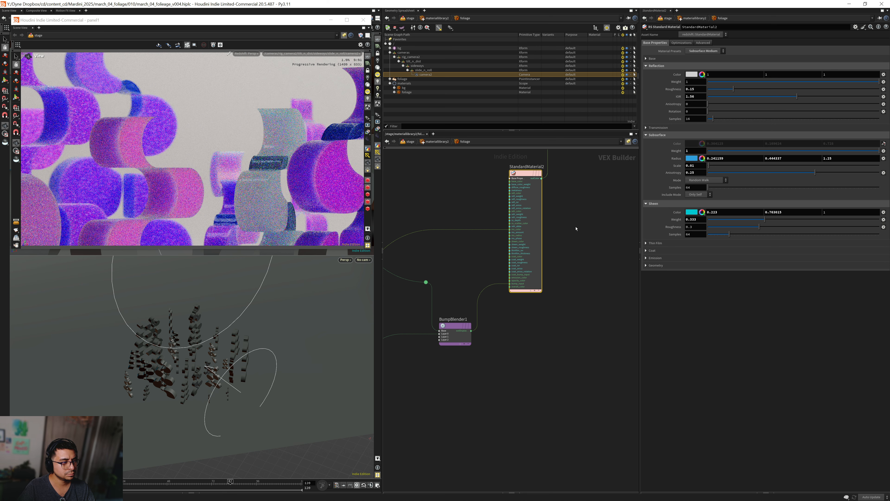
{"action": "left_click_drag", "start_coordinate": [539, 186], "coordinate": [563, 187]}
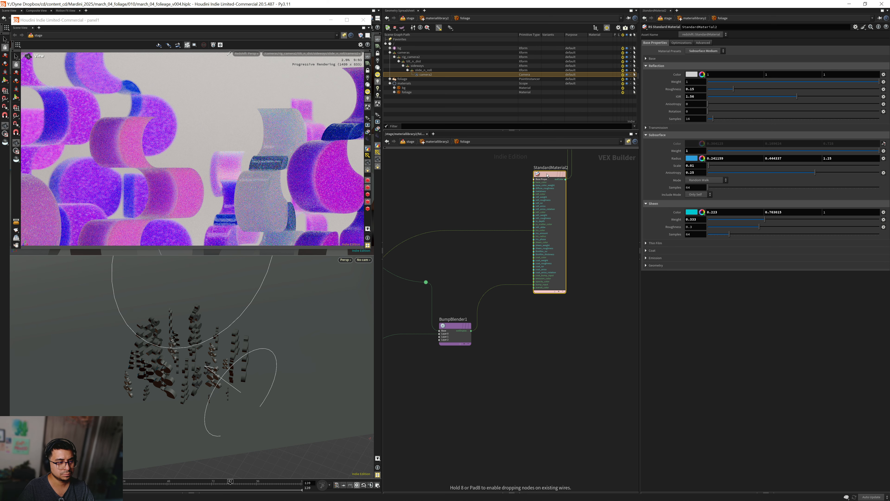
- Try a scale of 0.0005 on Flakes1, and set the scale back to 0.001
{"action": "middle_click_drag", "start_coordinate": [484, 376], "coordinate": [509, 329]}
{"action": "middle_click_drag", "start_coordinate": [437, 388], "coordinate": [536, 308]}
{"action": "left_click_drag", "start_coordinate": [481, 352], "coordinate": [456, 289]}
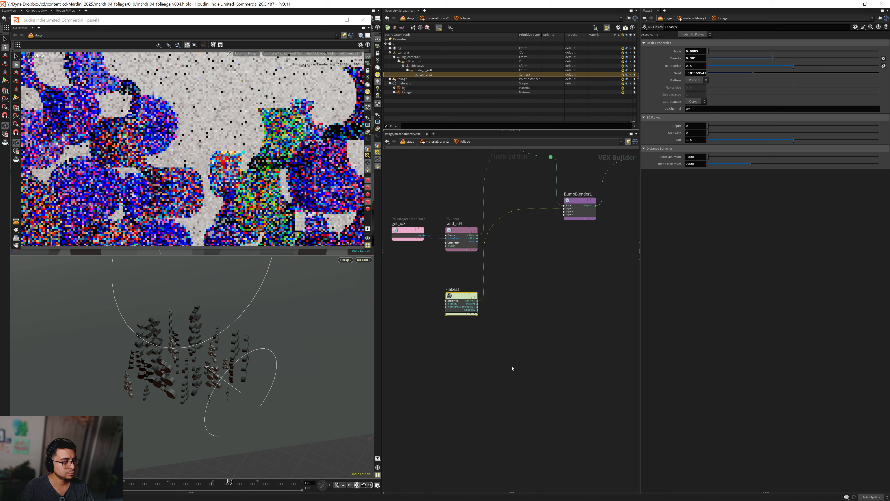
{"action": "middle_click_drag", "start_coordinate": [515, 316], "coordinate": [459, 368]}
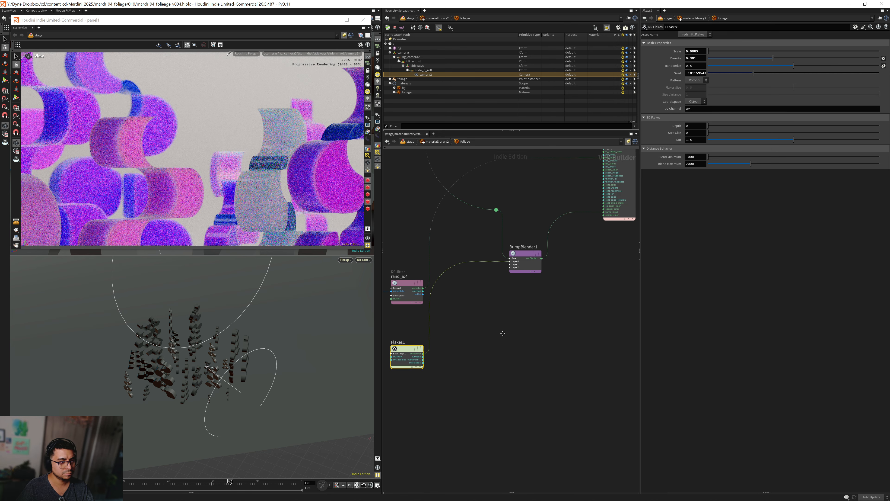
{"action": "middle_click_drag", "start_coordinate": [503, 332], "coordinate": [502, 351]}
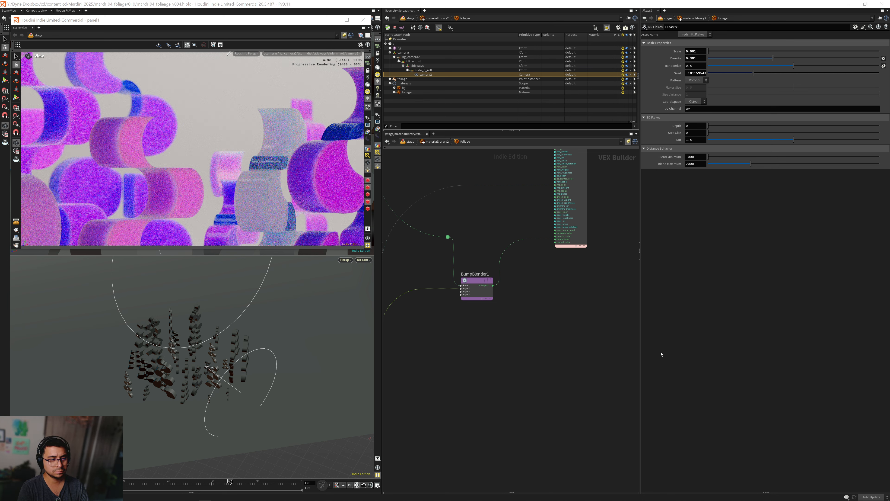
- Give StandardMaterial2 a coat with weight 1, roughness 0.05 and IOR 4
{"action": "middle_click_drag", "start_coordinate": [486, 354], "coordinate": [465, 398]}
{"action": "left_click", "coordinate": [543, 286]}
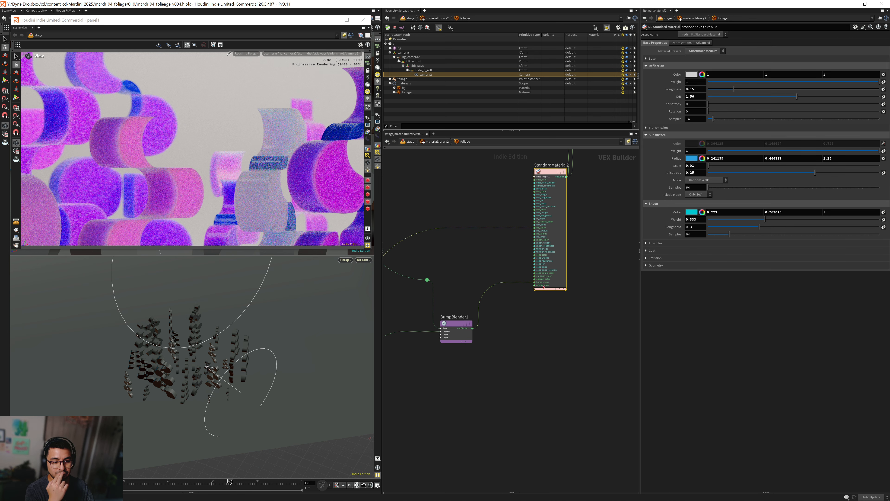
{"action": "left_click", "coordinate": [652, 250]}
{"action": "type", "text": "1"}
{"action": "key", "text": "Return"}
{"action": "double_click", "coordinate": [694, 273]}
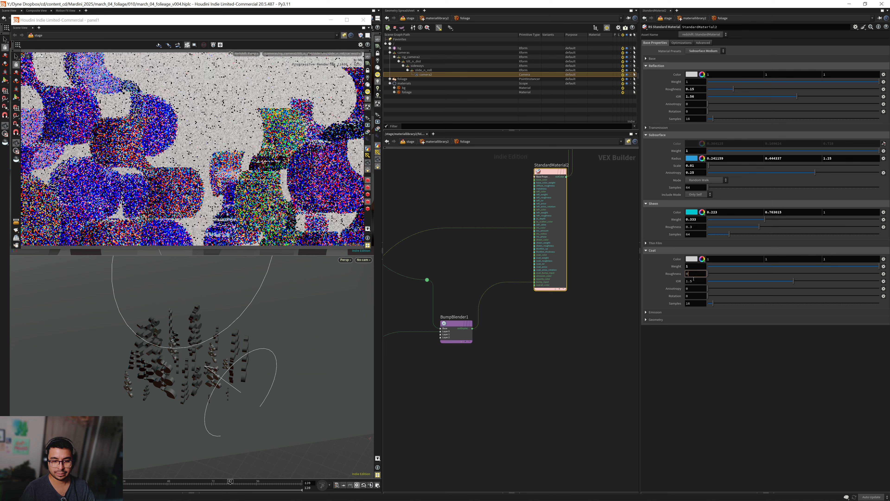
{"action": "type", "text": "0.05"}
{"action": "key", "text": "Return"}
{"action": "double_click", "coordinate": [696, 282]}
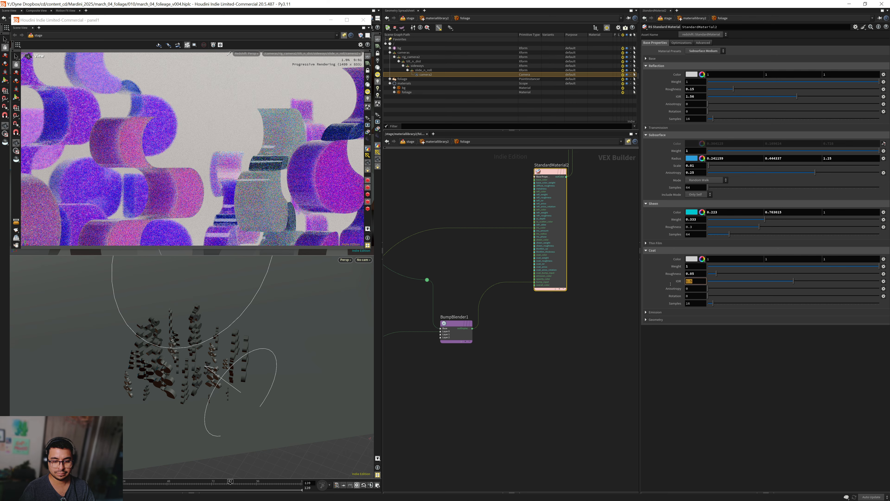
{"action": "type", "text": "4"}
{"action": "key", "text": "Return"}
- Connect the outAlpha output of Flakes1 to the coat_weight input of StandardMaterial2
{"action": "middle_click_drag", "start_coordinate": [496, 360], "coordinate": [563, 310]}
{"action": "middle_click_drag", "start_coordinate": [504, 344], "coordinate": [553, 316]}
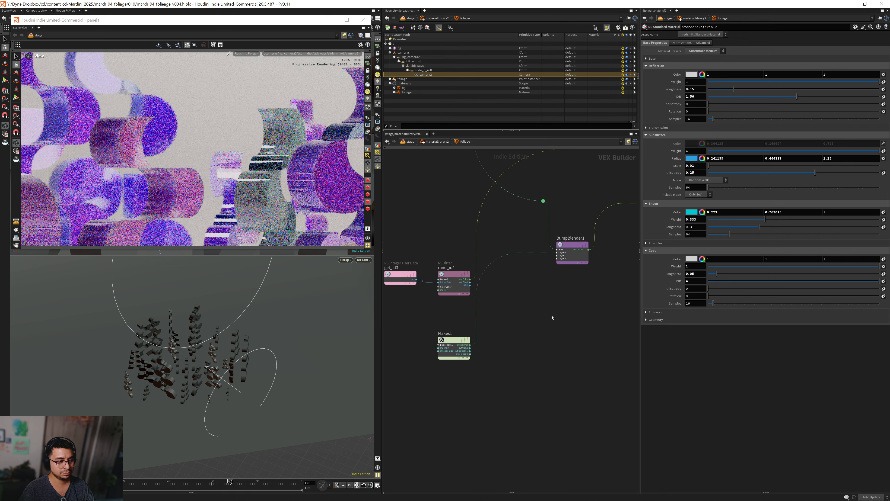
{"action": "scroll", "coordinate": [485, 356], "scroll_direction": "up", "scroll_amount": 3}
{"action": "left_click", "coordinate": [458, 337]}
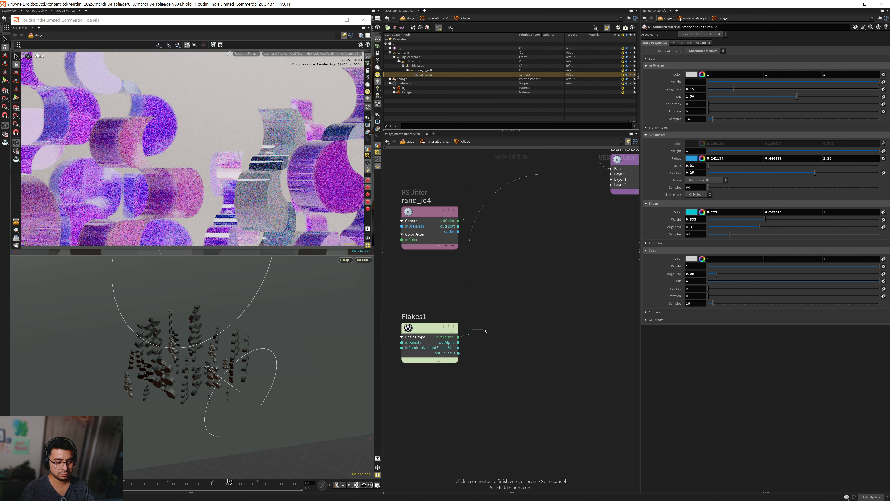
{"action": "key", "text": "Tab"}
{"action": "scroll", "coordinate": [458, 346], "scroll_direction": "up", "scroll_amount": 2}
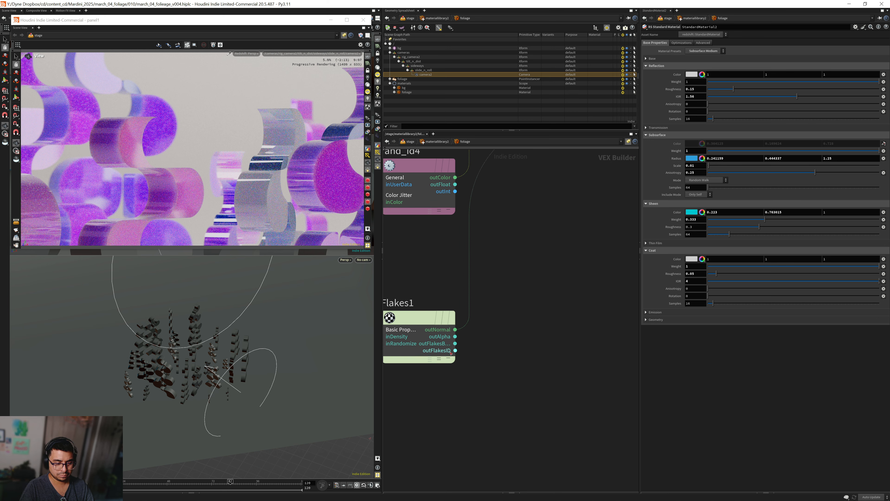
{"action": "left_click", "coordinate": [457, 339]}
{"action": "scroll", "coordinate": [502, 343], "scroll_direction": "down", "scroll_amount": 3}
{"action": "middle_click_drag", "start_coordinate": [629, 293], "coordinate": [470, 410]}
{"action": "scroll", "coordinate": [492, 269], "scroll_direction": "up", "scroll_amount": 3}
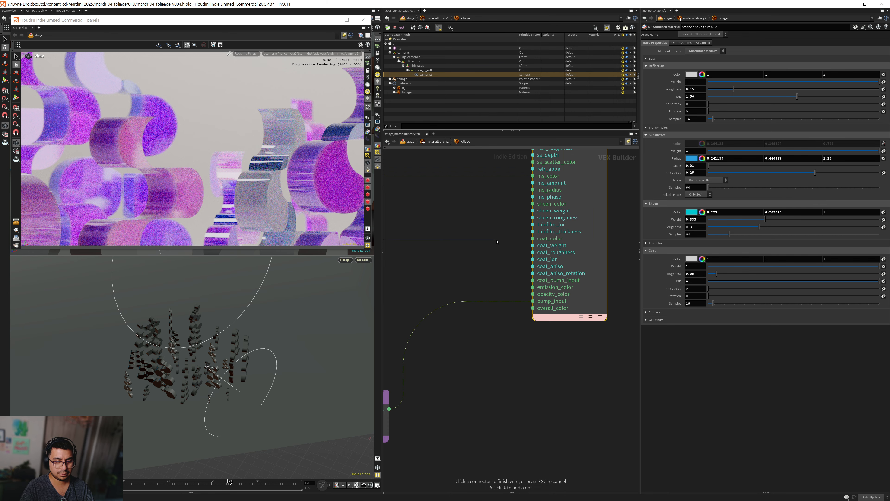
{"action": "left_click", "coordinate": [534, 246]}
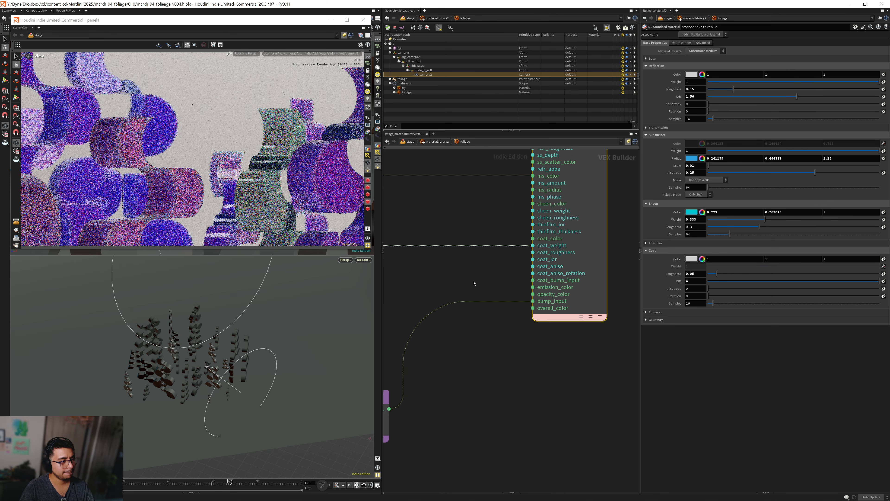
{"action": "scroll", "coordinate": [483, 356], "scroll_direction": "down", "scroll_amount": 8}
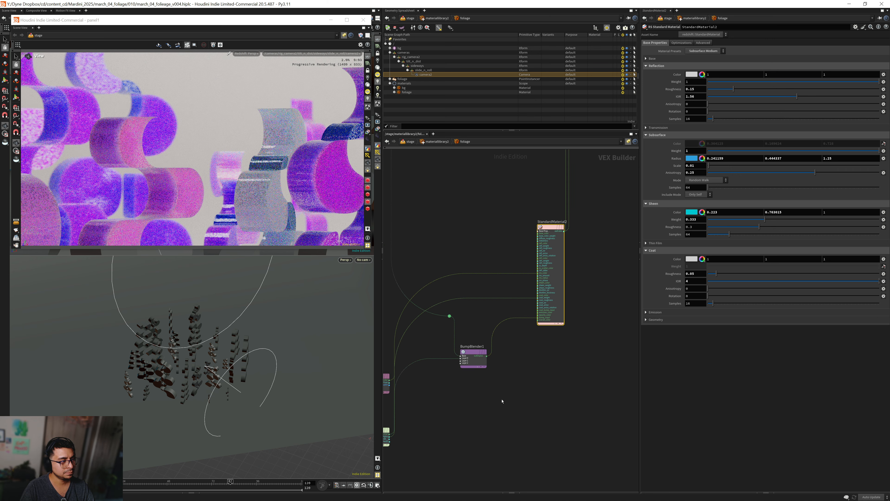
- Remove the Flakes1 connection from StandardMaterial2's coat_weight and reset the coat weight to its default of 0
{"action": "scroll", "coordinate": [470, 384], "scroll_direction": "up", "scroll_amount": 5}
{"action": "left_click_drag", "start_coordinate": [483, 395], "coordinate": [491, 379]}
{"action": "right_click_drag", "start_coordinate": [522, 359], "coordinate": [563, 354]}
{"action": "middle_click_drag", "start_coordinate": [563, 354], "coordinate": [425, 424]}
{"action": "right_click_drag", "start_coordinate": [424, 425], "coordinate": [478, 282]}
{"action": "scroll", "coordinate": [478, 282], "scroll_direction": "up", "scroll_amount": 4}
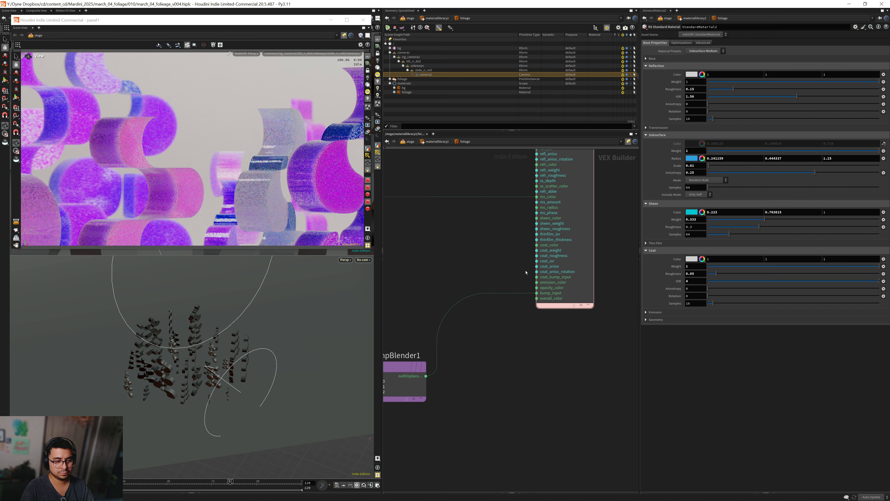
{"action": "middle_click", "coordinate": [695, 267], "text": "ctrl"}
{"action": "scroll", "coordinate": [558, 368], "scroll_direction": "down", "scroll_amount": 5}
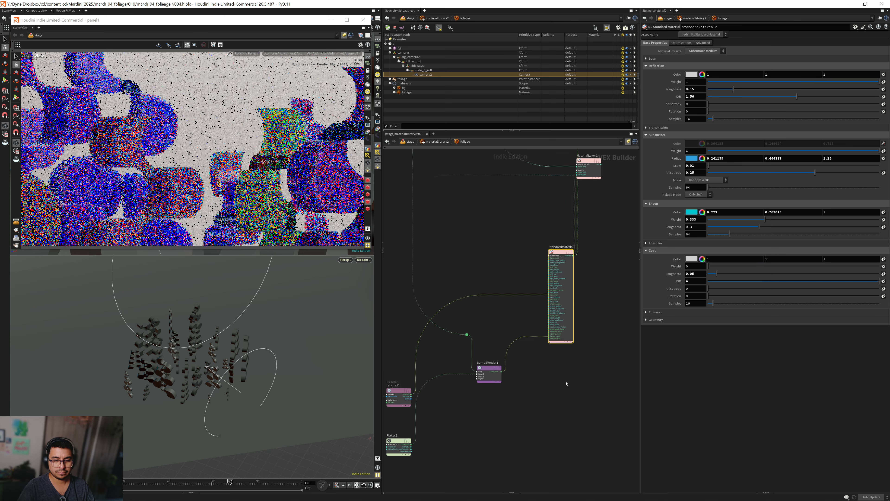
- Connect MaterialLayer1's output to redshift_usd_material1 so that the layered material is rendered
{"action": "middle_click_drag", "start_coordinate": [624, 243], "coordinate": [511, 380]}
{"action": "left_click", "coordinate": [478, 305]}
{"action": "left_click_drag", "start_coordinate": [478, 305], "coordinate": [520, 295]}
{"action": "left_click_drag", "start_coordinate": [580, 241], "coordinate": [605, 231]}
{"action": "left_click", "coordinate": [489, 223]}
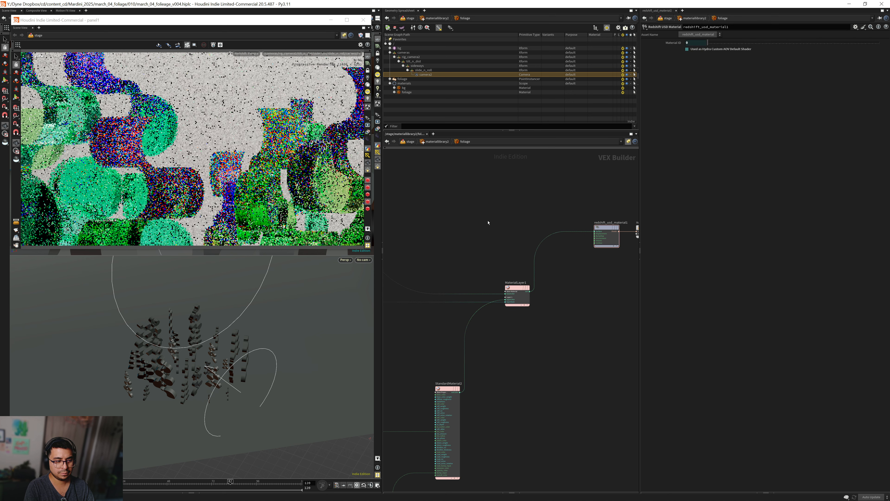
{"action": "scroll", "coordinate": [488, 221], "scroll_direction": "down", "scroll_amount": 3}
{"action": "middle_click_drag", "start_coordinate": [437, 305], "coordinate": [481, 294]}
{"action": "scroll", "coordinate": [481, 295], "scroll_direction": "up", "scroll_amount": 2}
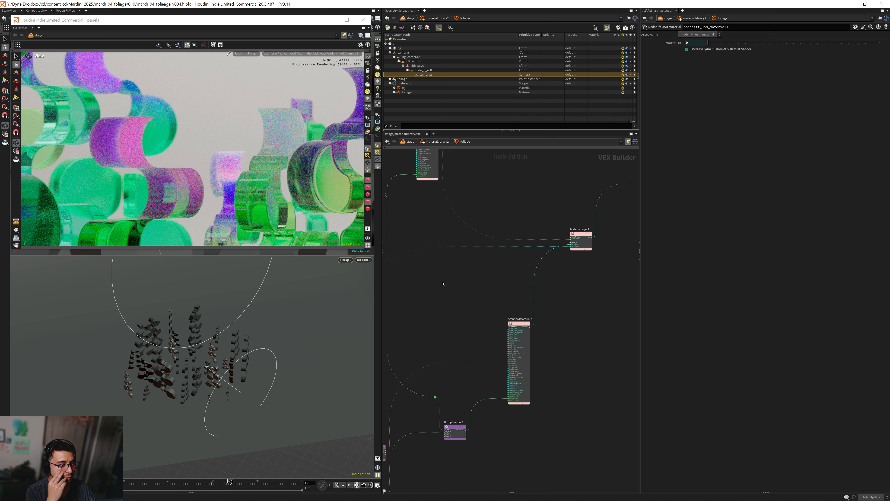
{"action": "middle_click_drag", "start_coordinate": [449, 301], "coordinate": [450, 271]}
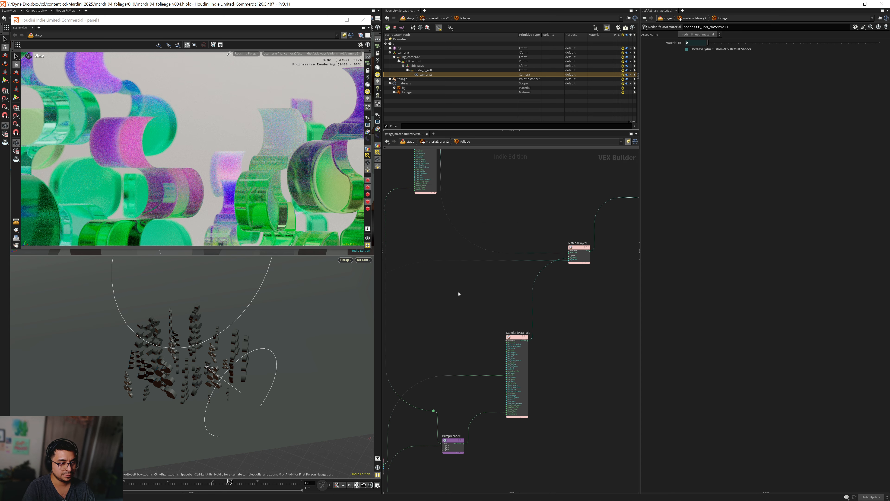
- Return to the stage network, add an Area Light below bg_fill_1 and connect it to that light's output
{"action": "key", "text": "u"}
{"action": "key", "text": "u"}
{"action": "middle_click_drag", "start_coordinate": [466, 424], "coordinate": [436, 277]}
{"action": "scroll", "coordinate": [480, 364], "scroll_direction": "up", "scroll_amount": 3}
{"action": "key", "text": "Tab"}
{"action": "type", "text": "are"}
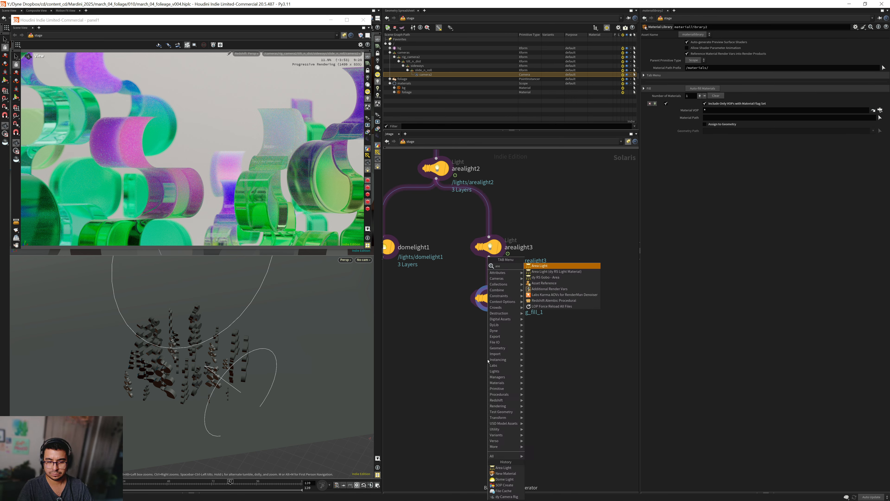
{"action": "key", "text": "Return"}
{"action": "left_click", "coordinate": [488, 358]}
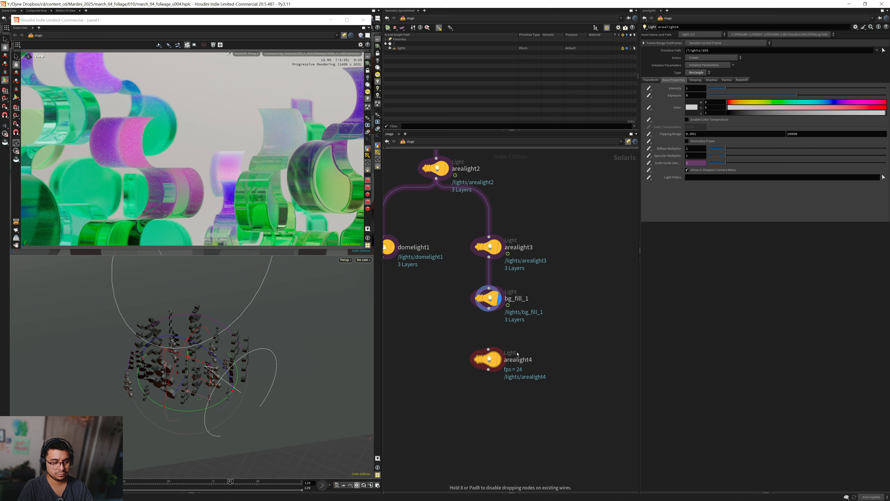
{"action": "left_click_drag", "start_coordinate": [489, 309], "coordinate": [483, 336]}
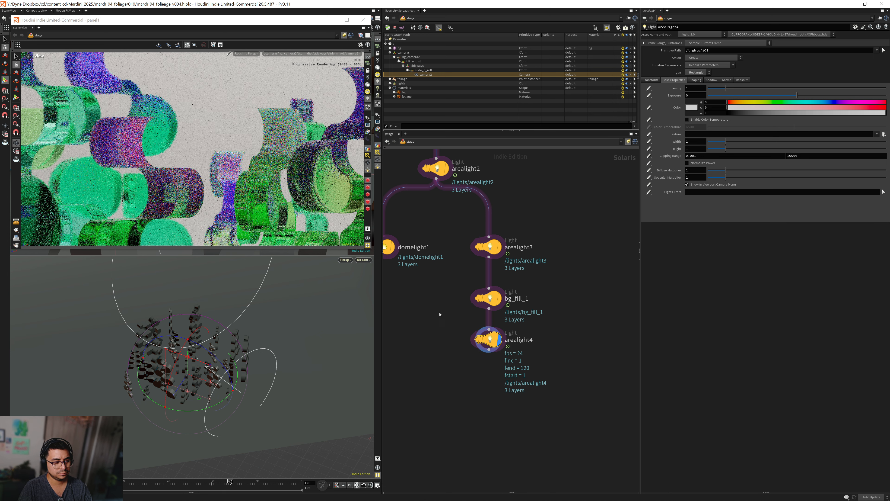
- Change arealight4's type to Disk and rotate the light in the viewport to lie horizontally among the foliage
{"action": "left_click", "coordinate": [698, 73]}
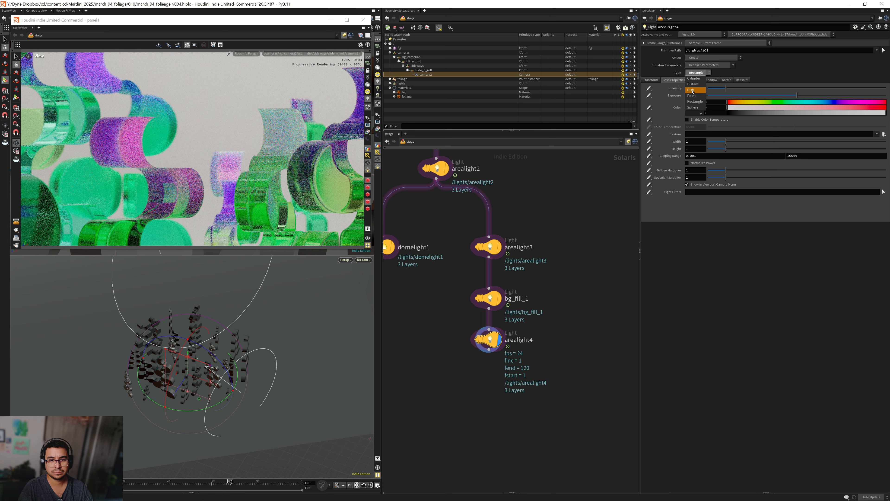
{"action": "left_click", "coordinate": [691, 94]}
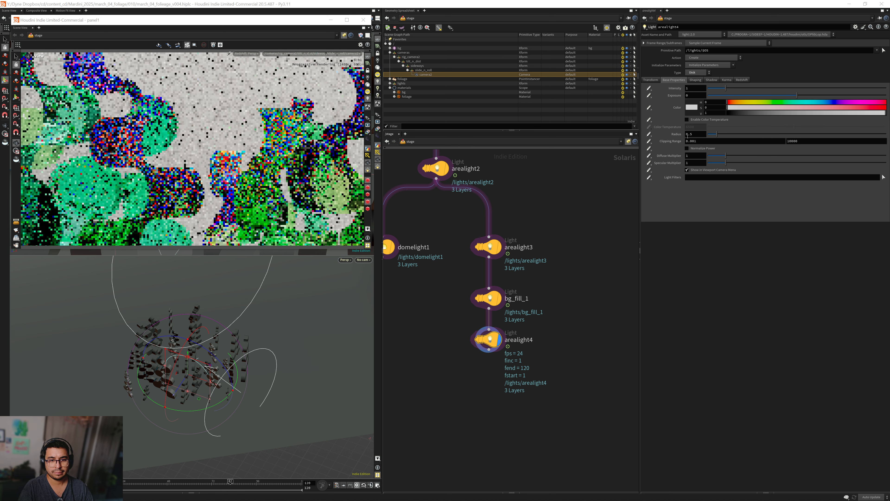
{"action": "left_click_drag", "start_coordinate": [200, 385], "coordinate": [174, 366], "text": "alt"}
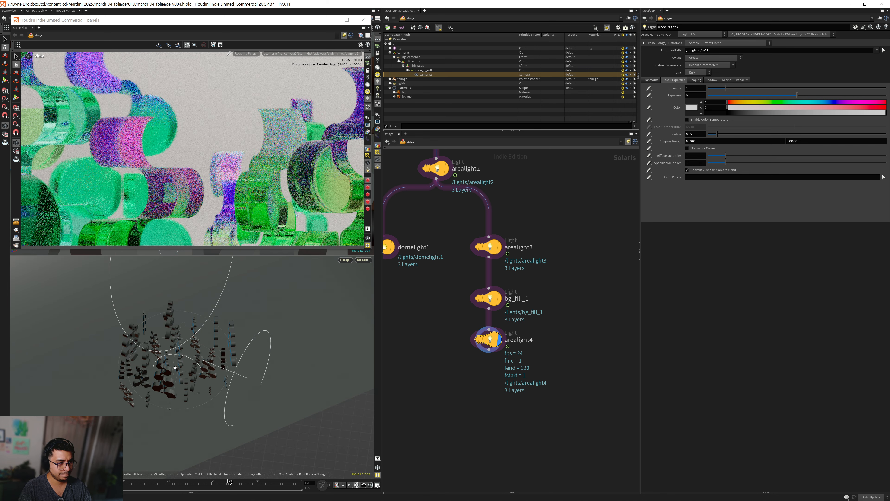
{"action": "right_click_drag", "start_coordinate": [174, 367], "coordinate": [248, 339], "text": "alt"}
{"action": "left_click_drag", "start_coordinate": [248, 339], "coordinate": [211, 368], "text": "alt"}
{"action": "right_click_drag", "start_coordinate": [210, 368], "coordinate": [242, 358], "text": "alt"}
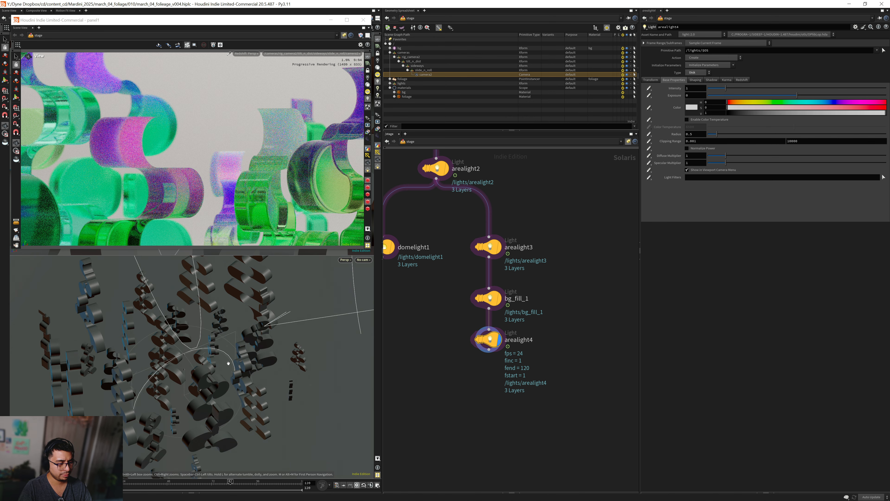
{"action": "left_click_drag", "start_coordinate": [185, 372], "coordinate": [185, 319]}
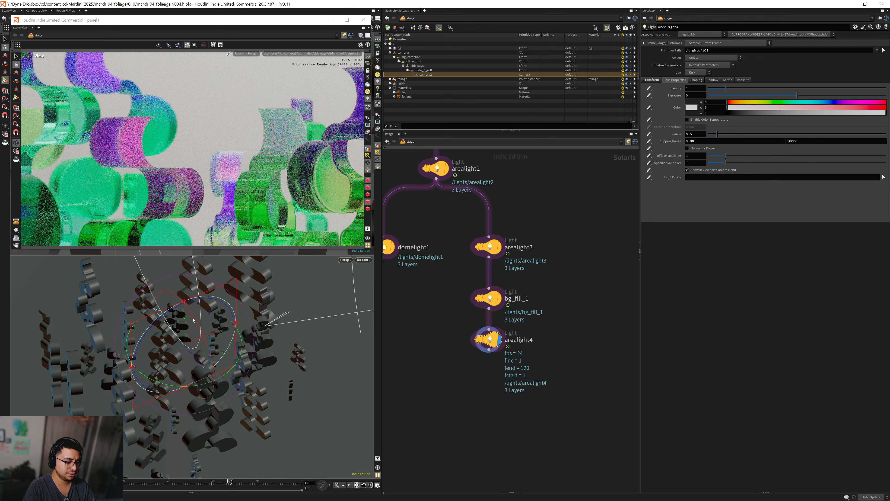
{"action": "left_click_drag", "start_coordinate": [196, 318], "coordinate": [162, 296]}
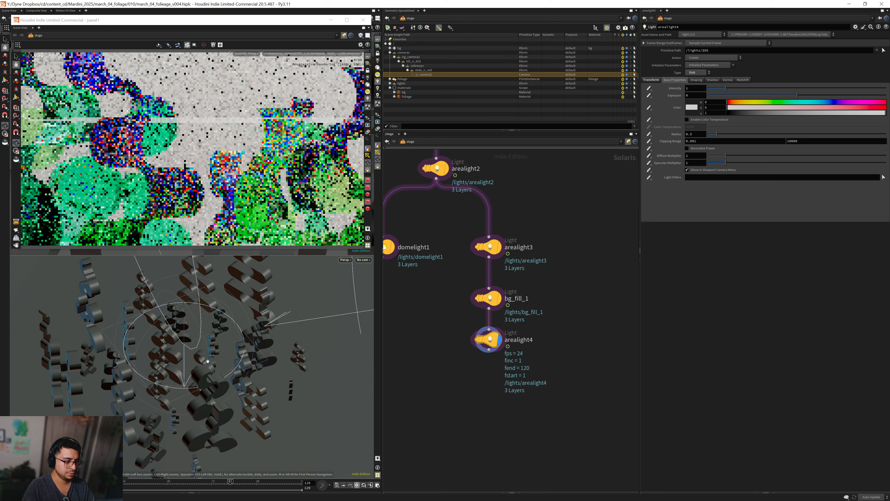
{"action": "left_click_drag", "start_coordinate": [191, 363], "coordinate": [251, 352], "text": "alt"}
- Set the Redshift camera contribution to 0 on arealight2, arealight3, bg_fill_1 and arealight4 together
{"action": "scroll", "coordinate": [459, 393], "scroll_direction": "down", "scroll_amount": 2}
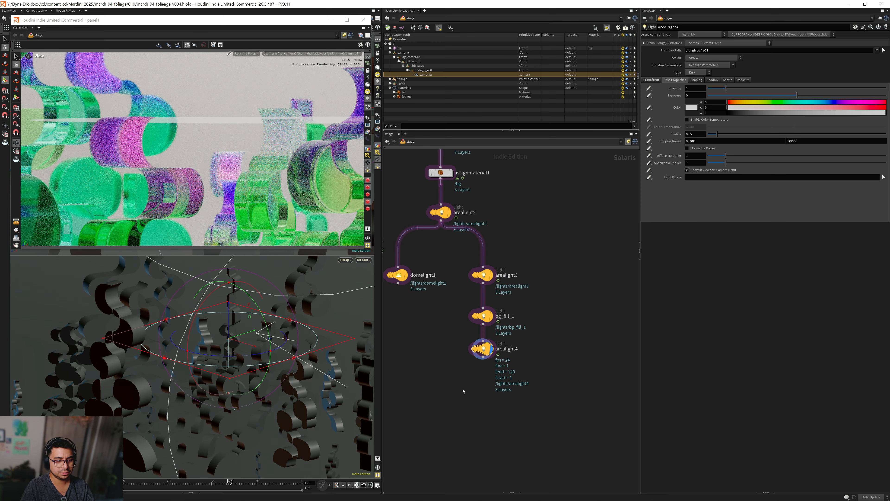
{"action": "left_click_drag", "start_coordinate": [548, 421], "coordinate": [429, 206]}
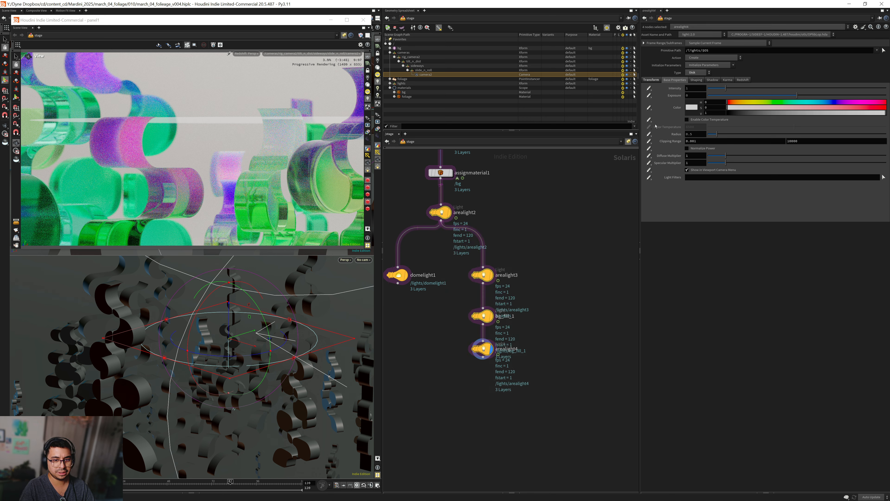
{"action": "left_click", "coordinate": [743, 80]}
{"action": "left_click", "coordinate": [656, 118]}
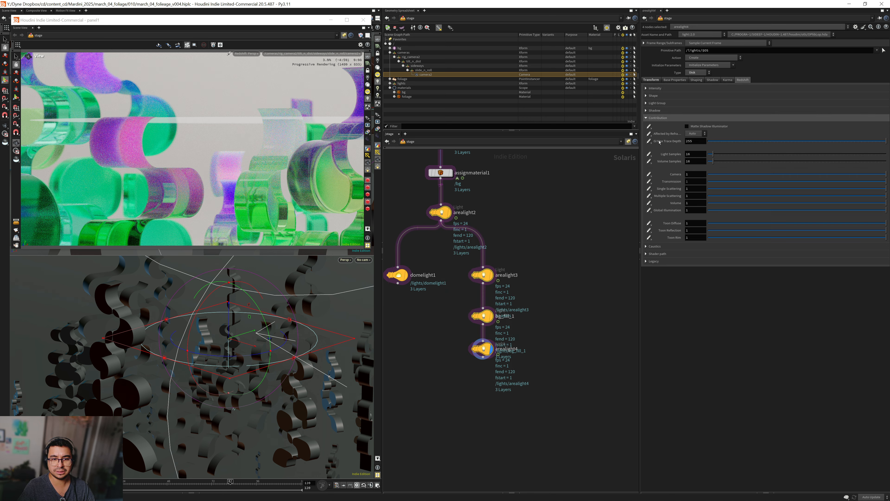
{"action": "double_click", "coordinate": [693, 176]}
{"action": "type", "text": "0"}
{"action": "key", "text": "Return"}
- Select only arealight4 and raise the disk light toward the upper part of the foliage
{"action": "left_click", "coordinate": [446, 336]}
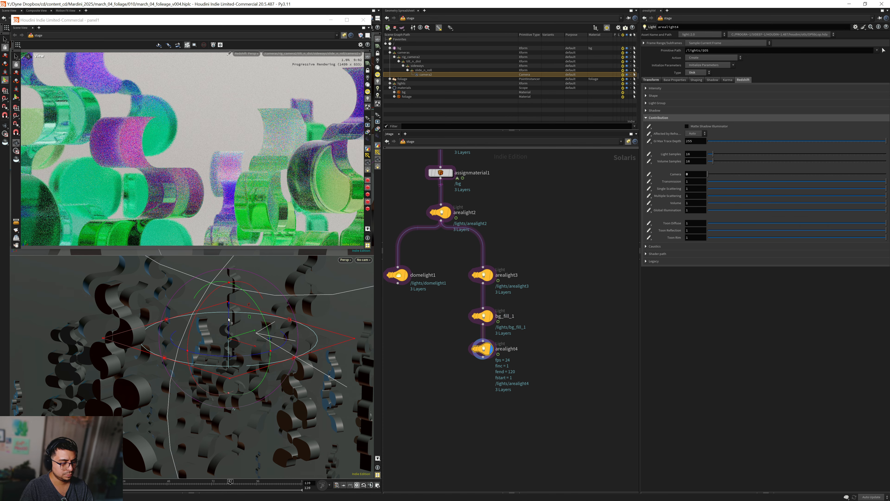
{"action": "left_click_drag", "start_coordinate": [231, 318], "coordinate": [268, 359]}
{"action": "left_click_drag", "start_coordinate": [262, 308], "coordinate": [259, 267]}
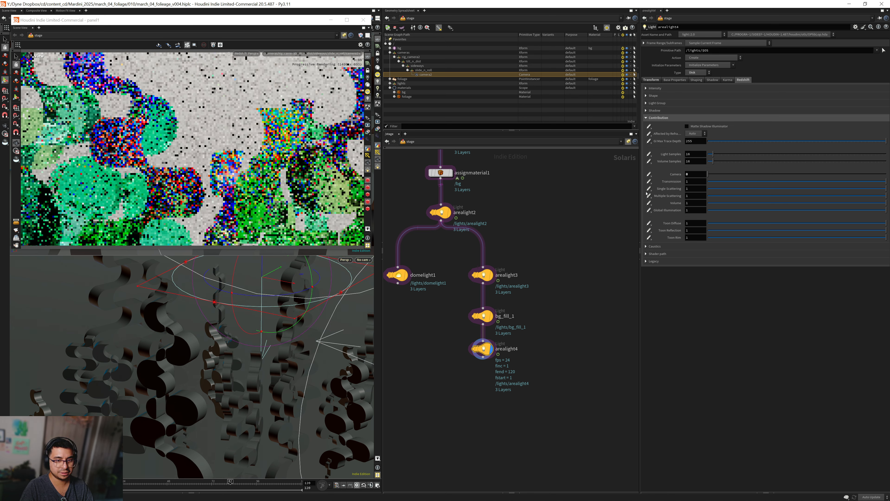
- Set arealight4's exposure to 1
{"action": "left_click", "coordinate": [675, 79]}
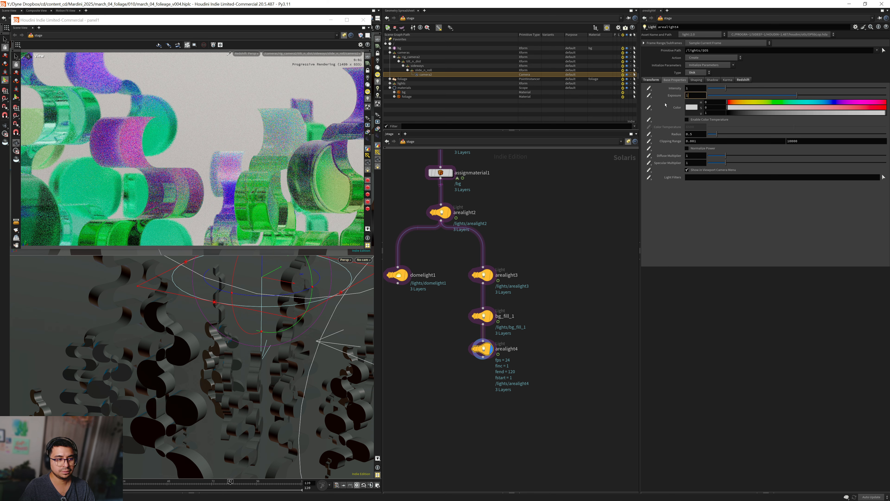
{"action": "type", "text": "1"}
{"action": "key", "text": "Return"}
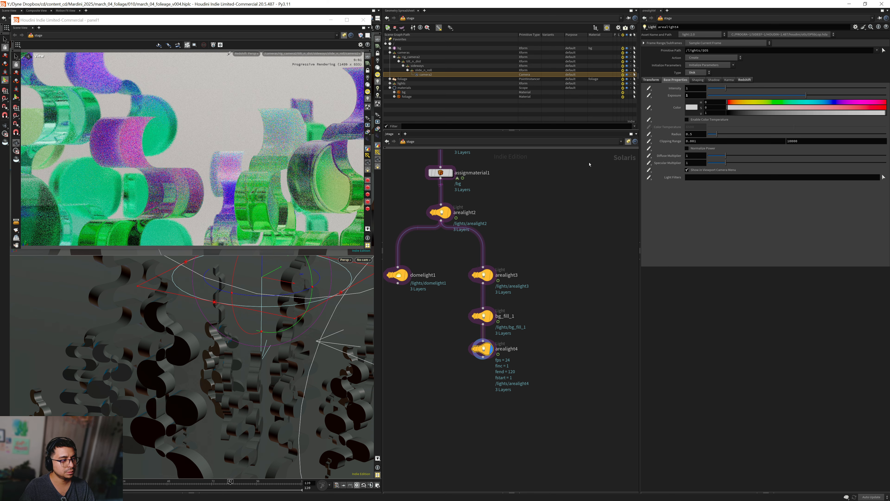
- Set arealight4's Redshift transmission contribution to 0
{"action": "left_click", "coordinate": [744, 80]}
{"action": "left_click_drag", "start_coordinate": [696, 183], "coordinate": [678, 189]}
{"action": "type", "text": "0"}
{"action": "key", "text": "Return"}
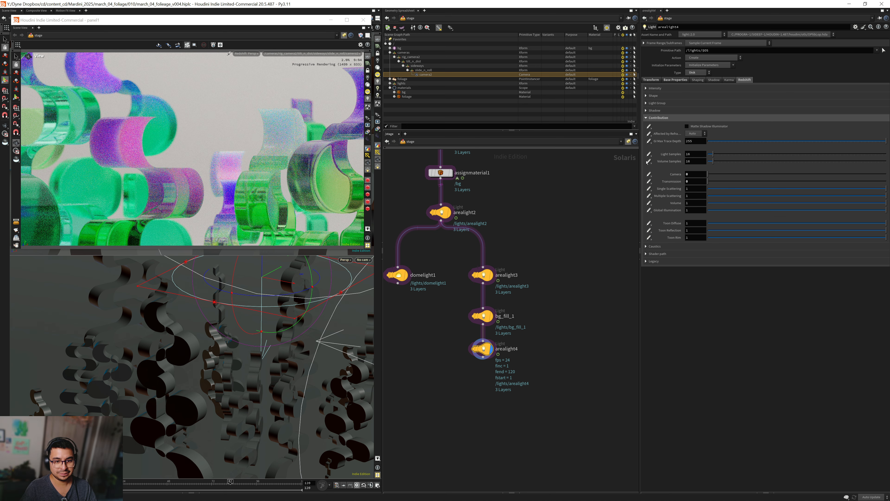
- Try a transmission contribution of 0.1 on arealight4 and restore it to 0
{"action": "double_click", "coordinate": [693, 181]}
{"action": "type", "text": "0.1"}
{"action": "key", "text": "Return"}
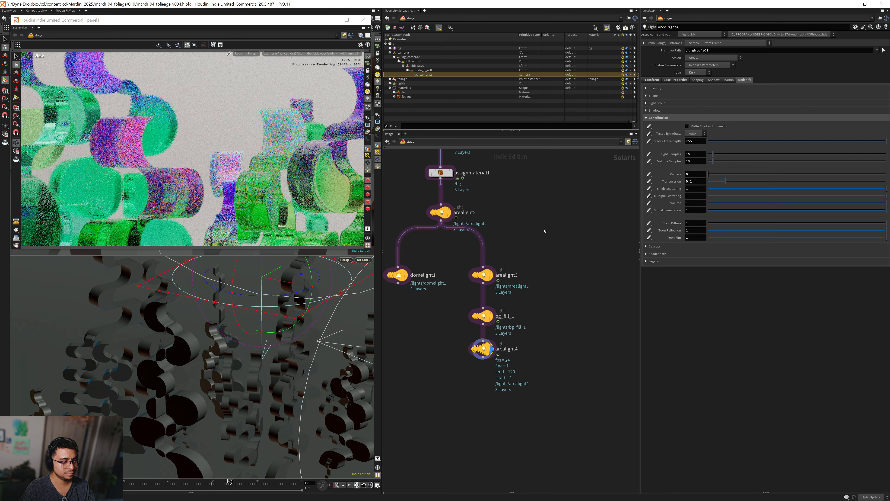
{"action": "double_click", "coordinate": [693, 182]}
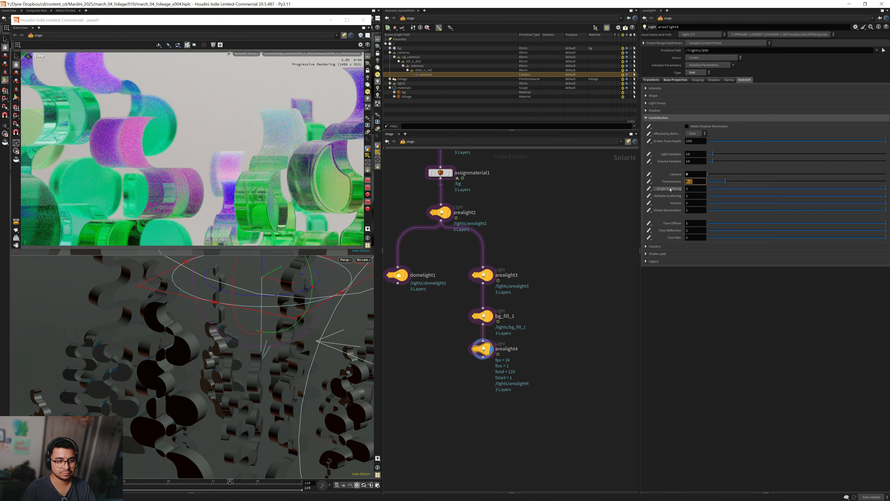
{"action": "type", "text": "0"}
{"action": "key", "text": "Return"}
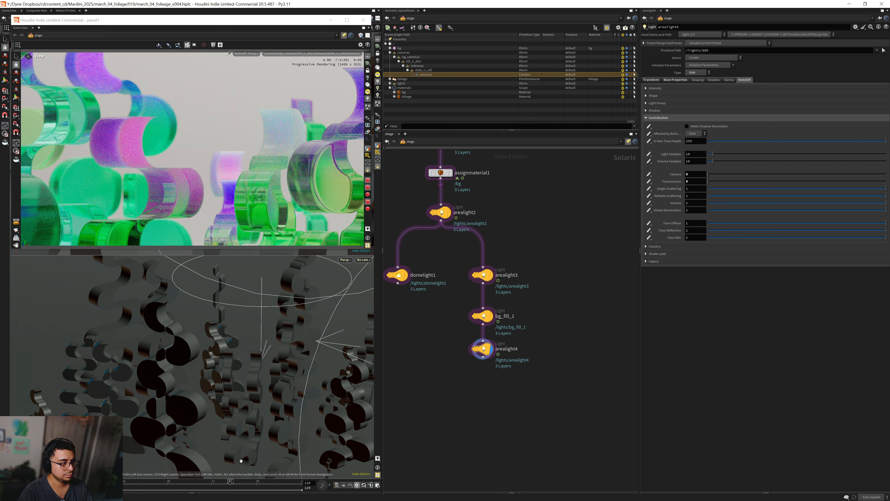
- Advance the timeline to a later frame and open the foliage material in materiallibrary2 with its Flakes node selected
{"action": "left_click", "coordinate": [283, 483]}
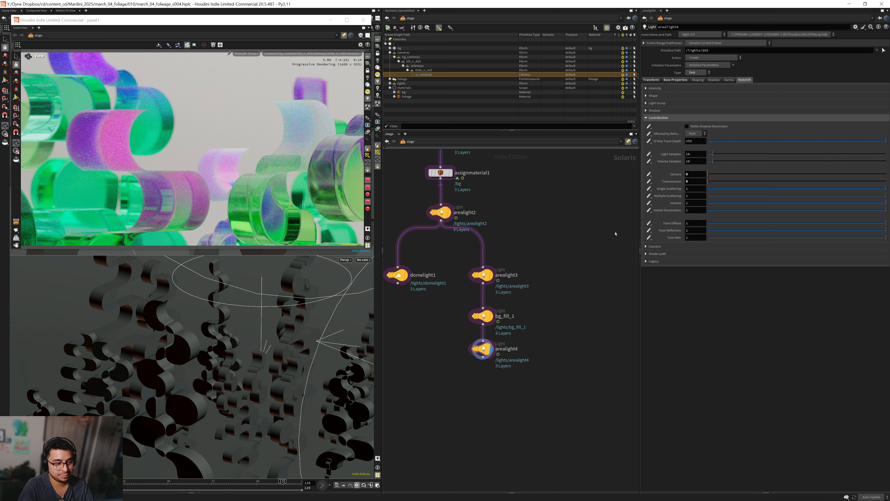
{"action": "middle_click_drag", "start_coordinate": [555, 210], "coordinate": [583, 320]}
{"action": "double_click", "coordinate": [467, 244]}
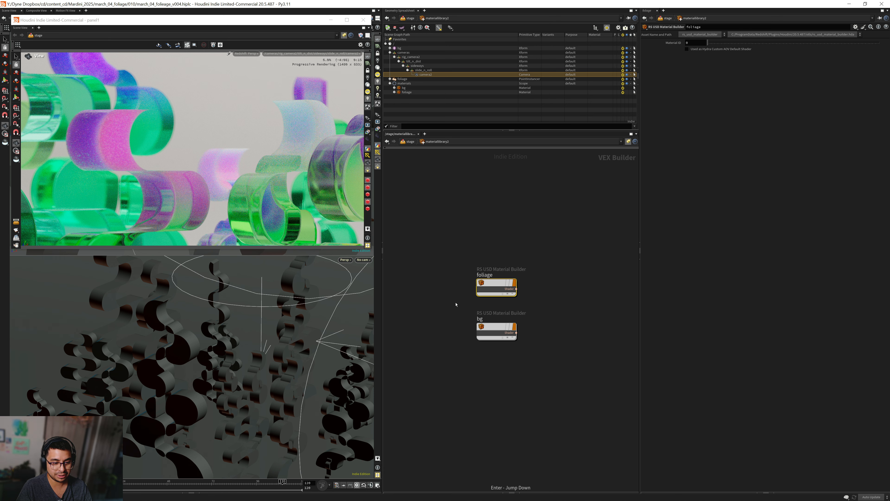
{"action": "key", "text": "Return"}
{"action": "middle_click_drag", "start_coordinate": [455, 348], "coordinate": [548, 269]}
{"action": "scroll", "coordinate": [547, 270], "scroll_direction": "down", "scroll_amount": 2}
{"action": "scroll", "coordinate": [461, 378], "scroll_direction": "up", "scroll_amount": 4}
{"action": "left_click_drag", "start_coordinate": [506, 366], "coordinate": [546, 417]}
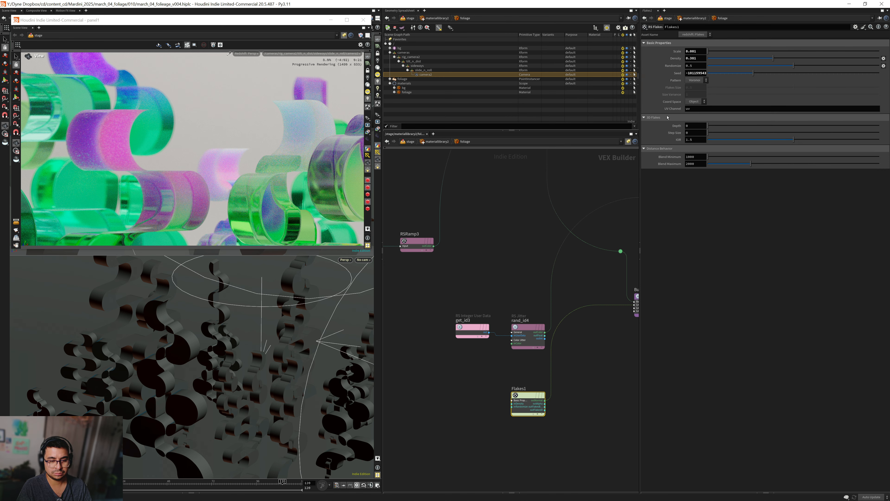
- Set the Flakes node's density to 0.15 and deselect the node
{"action": "double_click", "coordinate": [695, 58]}
{"action": "type", "text": "0.15"}
{"action": "key", "text": "Return"}
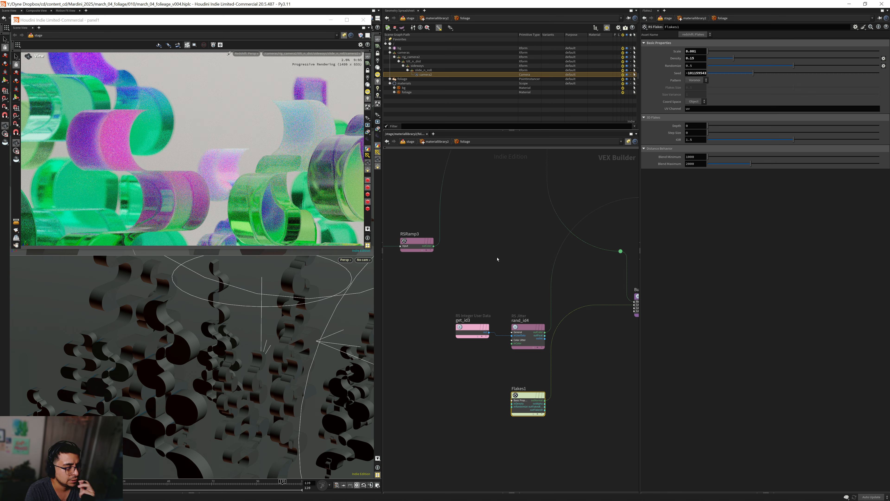
{"action": "left_click", "coordinate": [486, 249]}
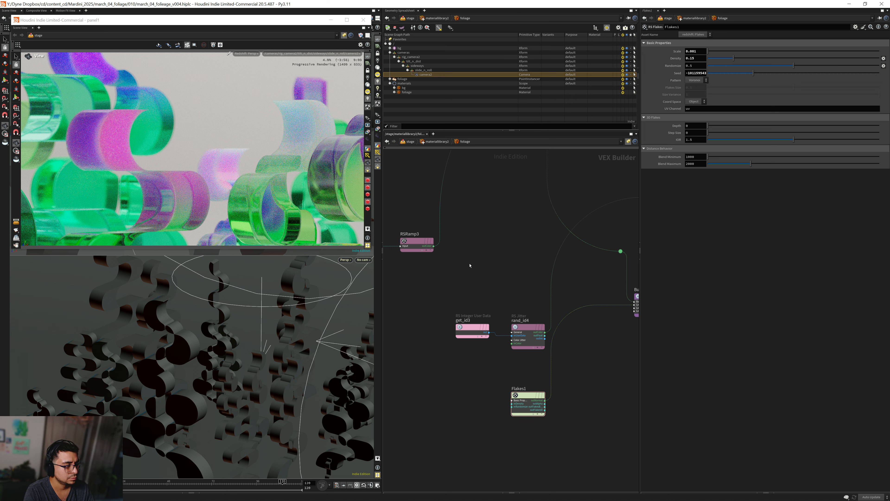
- Switch the Redshift render view from progressive to bucket rendering and return to the stage network
{"action": "left_click", "coordinate": [369, 182]}
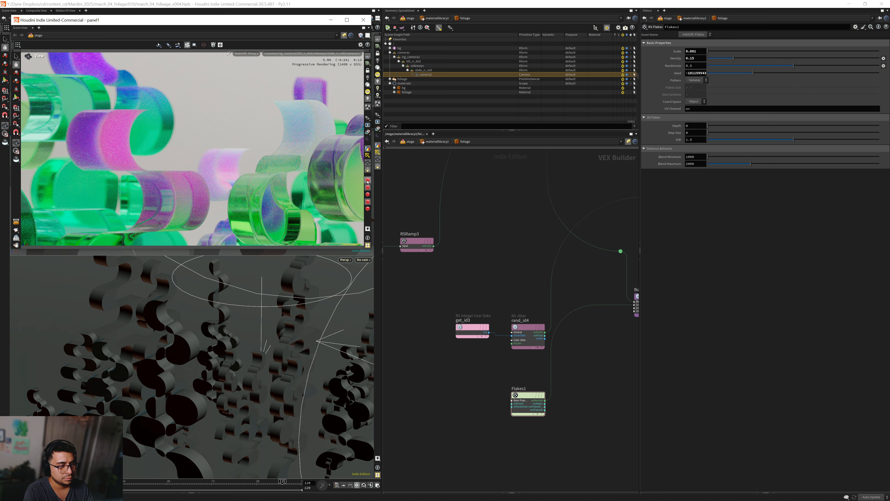
{"action": "left_click", "coordinate": [476, 275]}
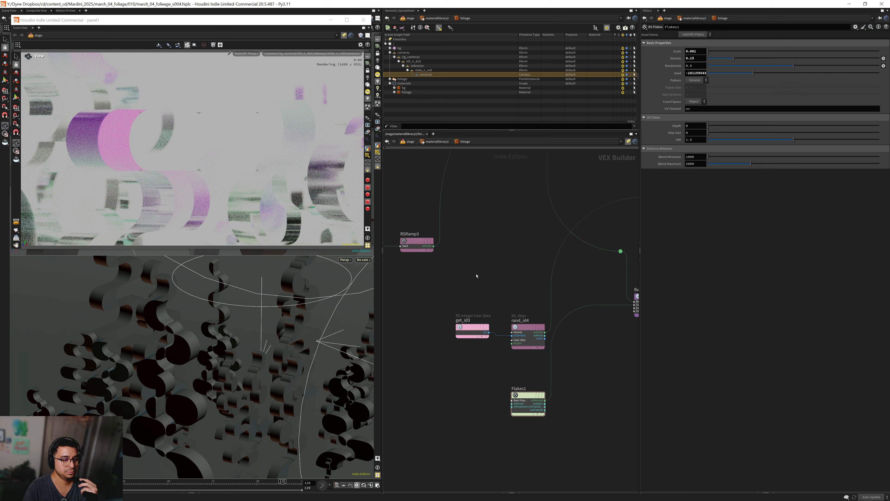
{"action": "key", "text": "u"}
{"action": "key", "text": "u"}
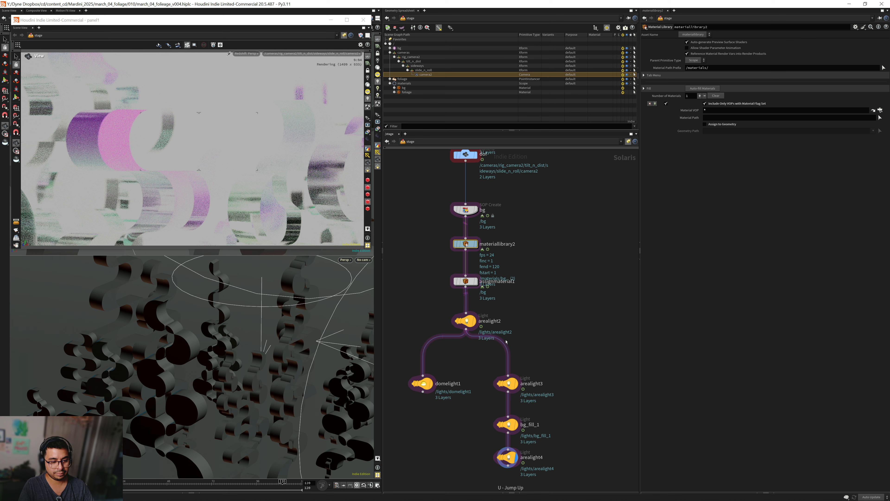
{"action": "middle_click_drag", "start_coordinate": [561, 385], "coordinate": [541, 250]}
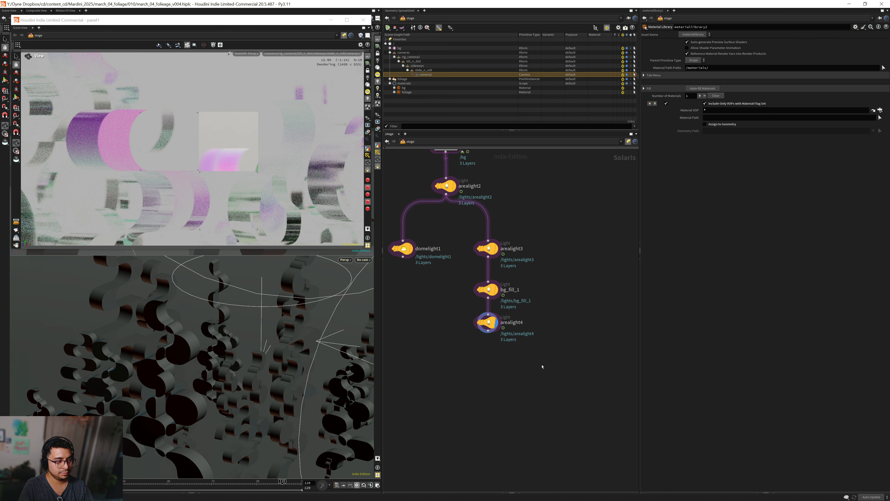
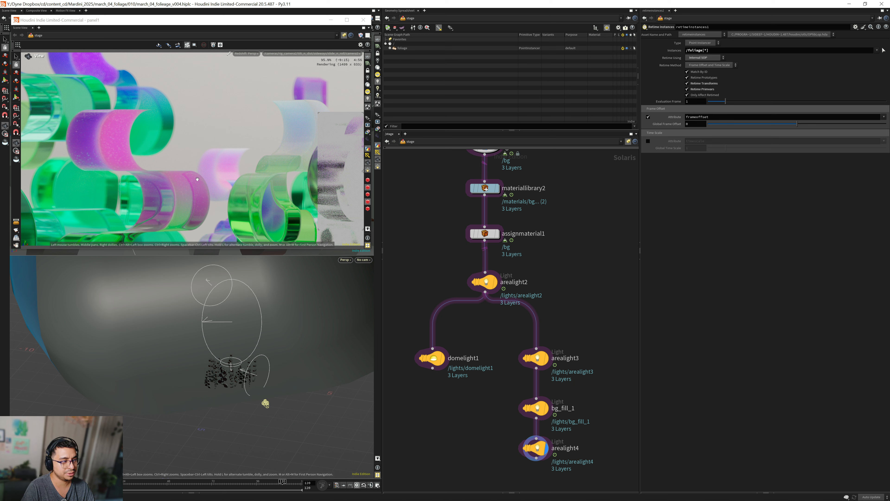
- Switch the Redshift render view back to progressive rendering
{"action": "middle_click_drag", "start_coordinate": [421, 228], "coordinate": [456, 234]}
{"action": "scroll", "coordinate": [448, 263], "scroll_direction": "down", "scroll_amount": 3}
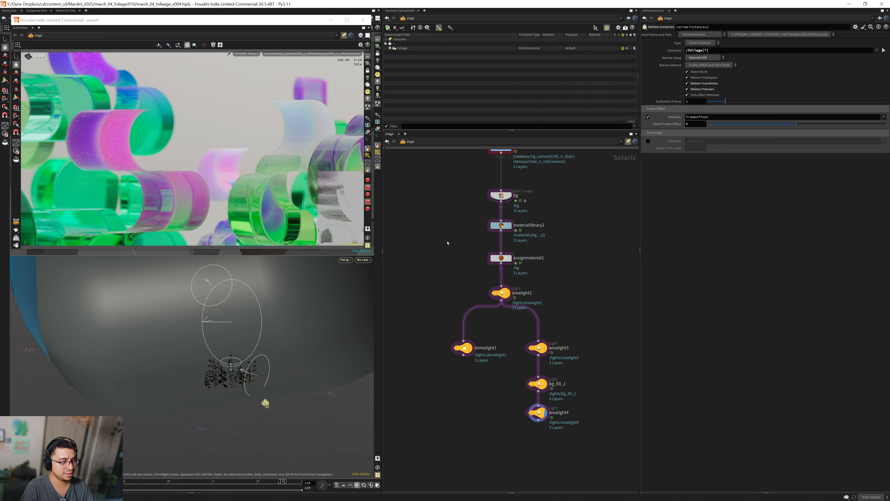
{"action": "middle_click_drag", "start_coordinate": [455, 267], "coordinate": [439, 247]}
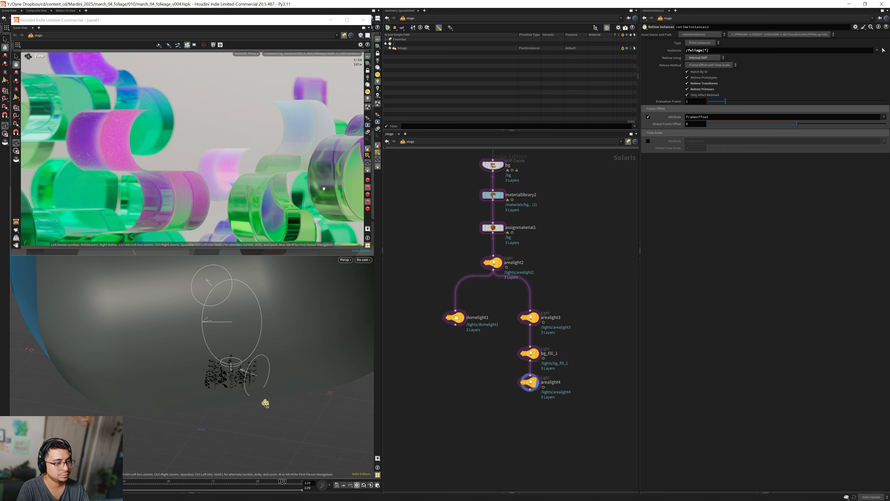
{"action": "left_click", "coordinate": [368, 181]}
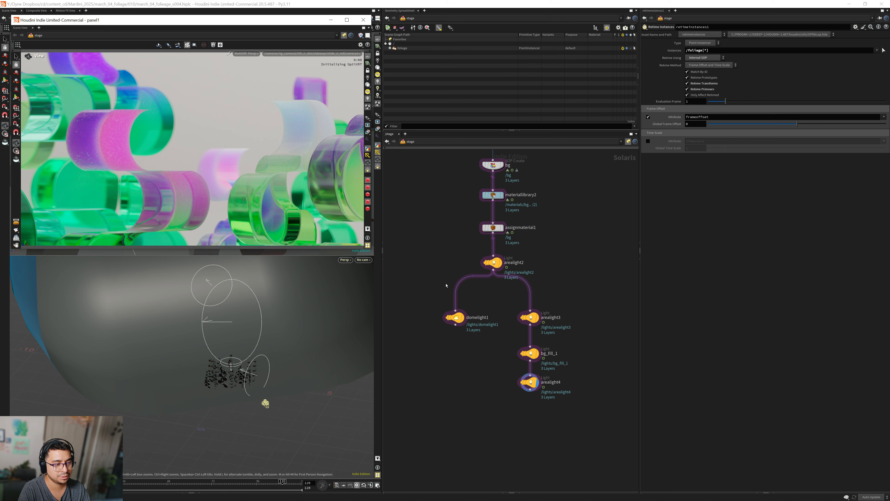
- Reopen the foliage material network and change StandardMaterial2's reflection color to yellow
{"action": "middle_click_drag", "start_coordinate": [462, 232], "coordinate": [450, 225]}
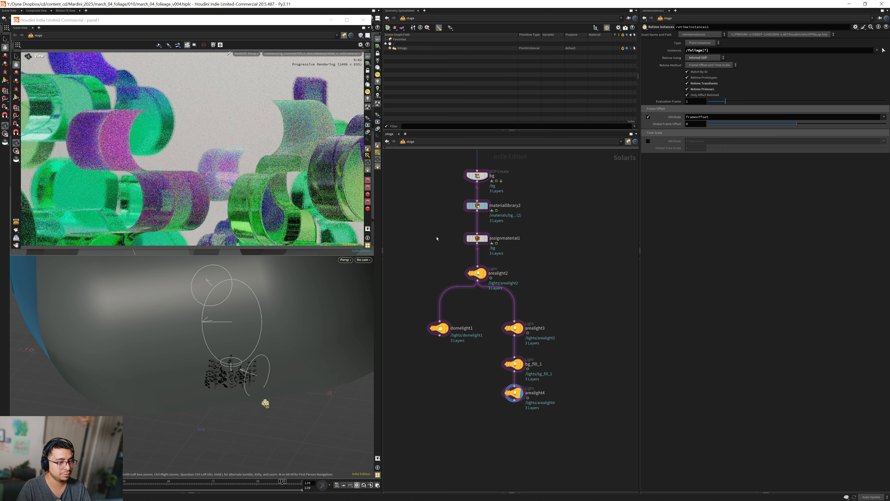
{"action": "key", "text": "Return"}
{"action": "key", "text": "Return"}
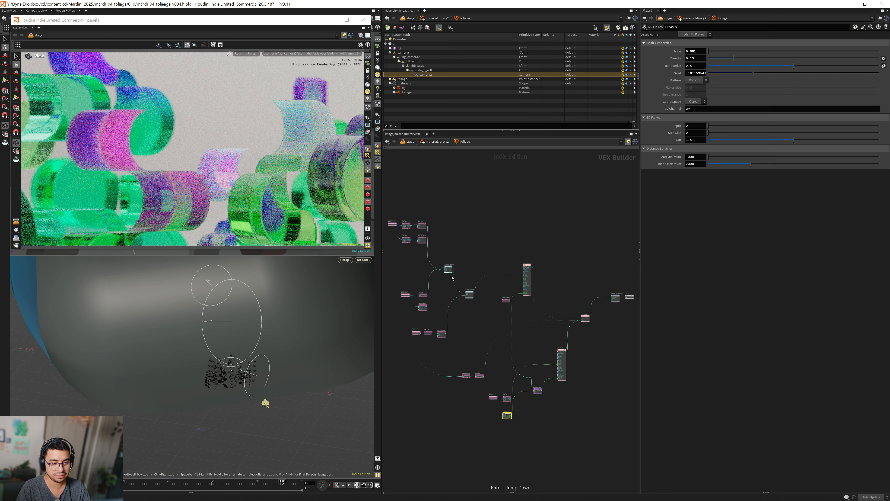
{"action": "scroll", "coordinate": [546, 329], "scroll_direction": "up", "scroll_amount": 4}
{"action": "left_click", "coordinate": [541, 269]}
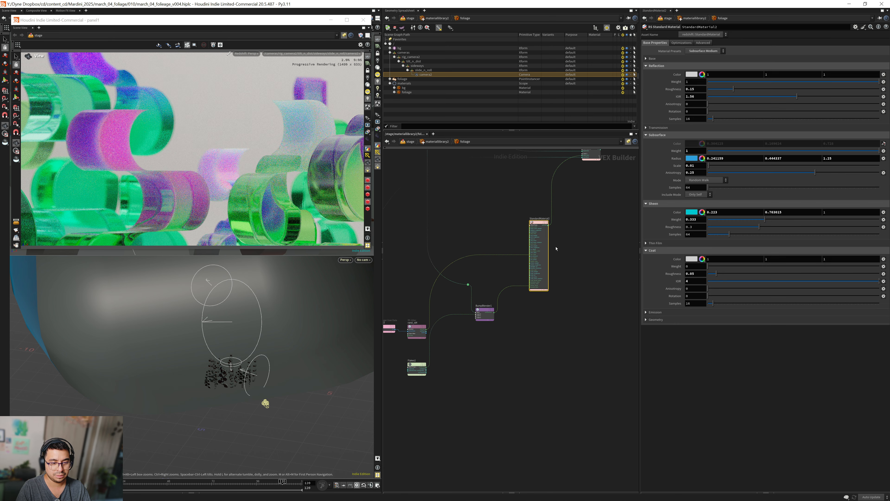
{"action": "middle_click_drag", "start_coordinate": [585, 233], "coordinate": [550, 304]}
{"action": "scroll", "coordinate": [559, 284], "scroll_direction": "up", "scroll_amount": 1}
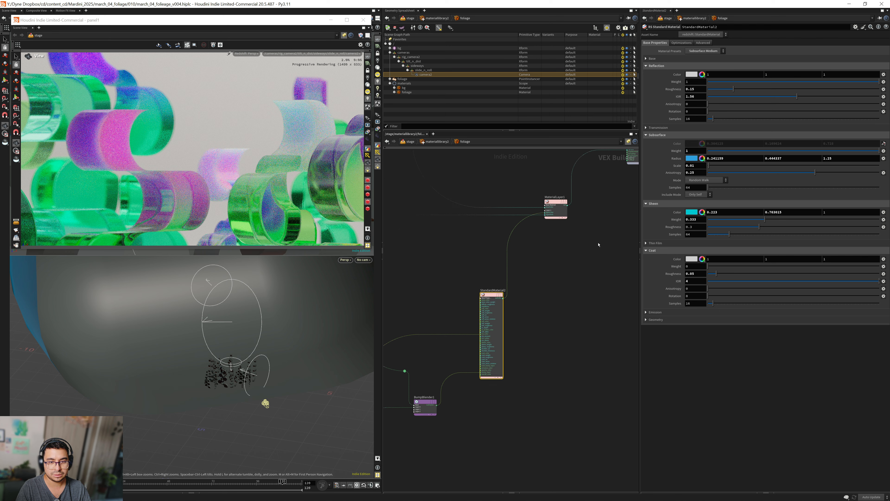
{"action": "left_click", "coordinate": [702, 75]}
{"action": "left_click", "coordinate": [730, 86]}
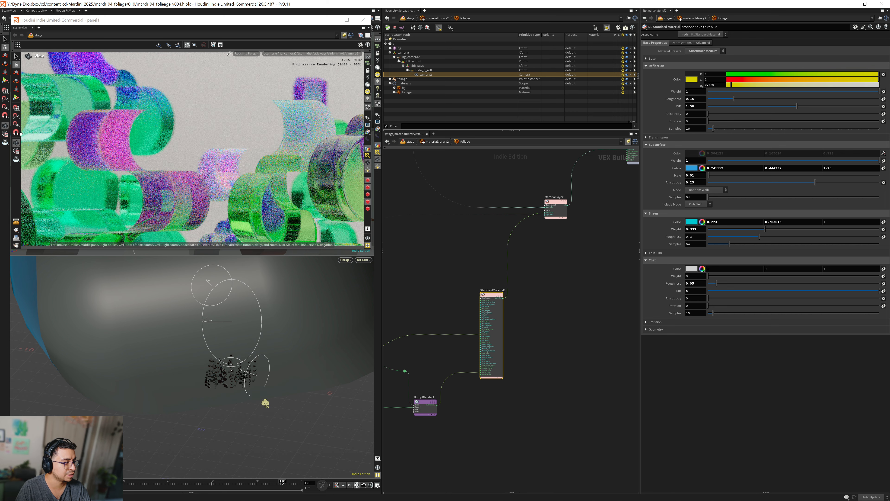
- Limit the render to a region around the purple and pink curled leaf
{"action": "left_click", "coordinate": [17, 151]}
{"action": "left_click_drag", "start_coordinate": [57, 100], "coordinate": [171, 177]}
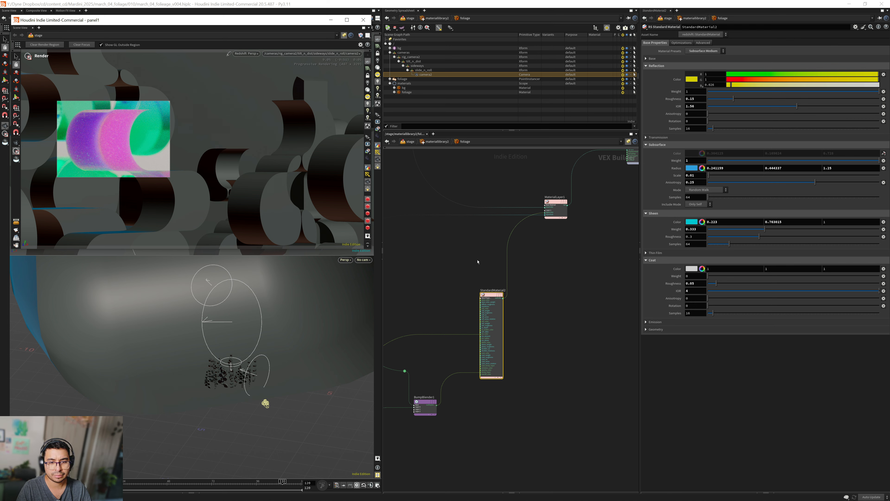
- Examine the settings and connections of the Flakes, BumpBlender1 and StandardMaterial2 nodes in the foliage material
{"action": "middle_click_drag", "start_coordinate": [477, 261], "coordinate": [595, 152]}
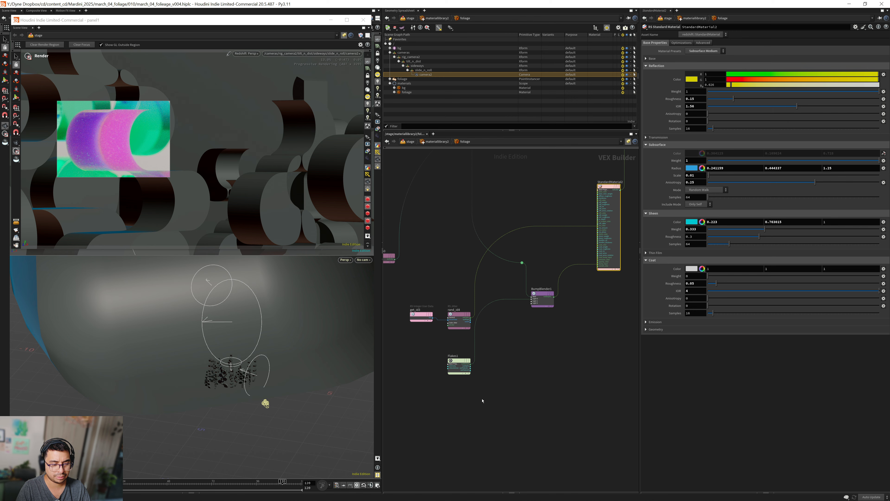
{"action": "left_click", "coordinate": [458, 363]}
{"action": "scroll", "coordinate": [530, 276], "scroll_direction": "up", "scroll_amount": 5}
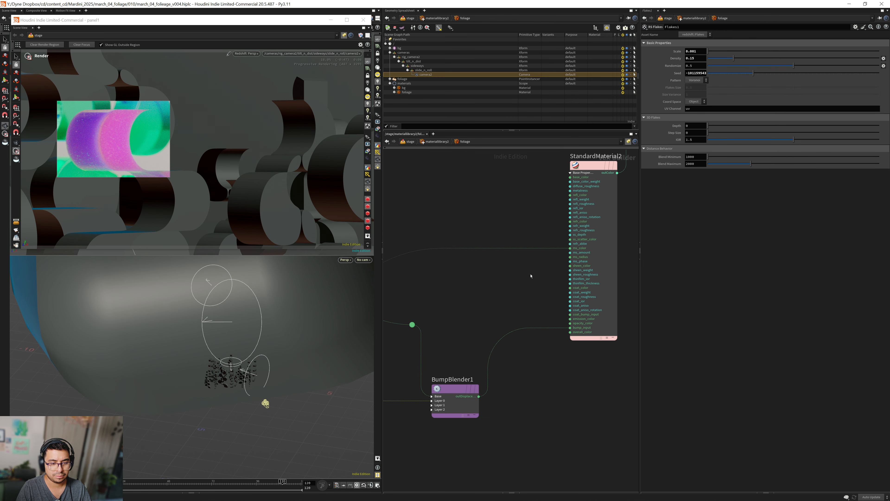
{"action": "left_click", "coordinate": [577, 274]}
{"action": "scroll", "coordinate": [576, 257], "scroll_direction": "down", "scroll_amount": 4}
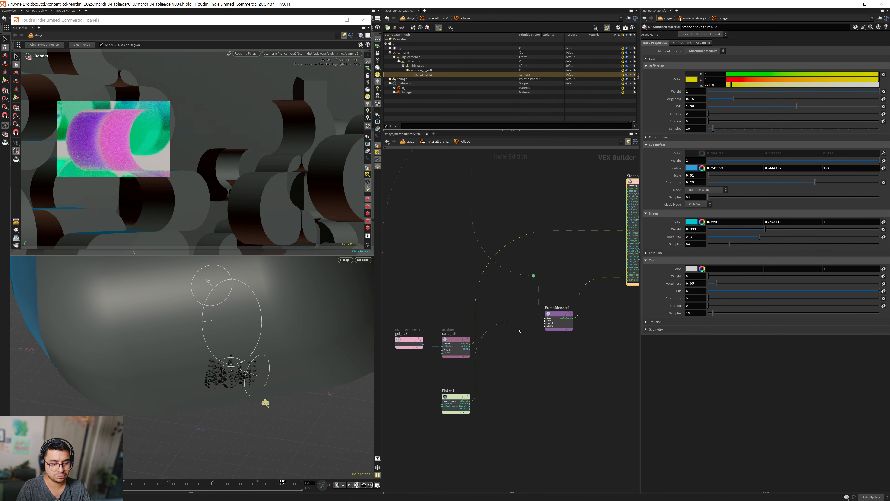
{"action": "middle_click_drag", "start_coordinate": [523, 337], "coordinate": [450, 347]}
{"action": "left_click", "coordinate": [481, 324]}
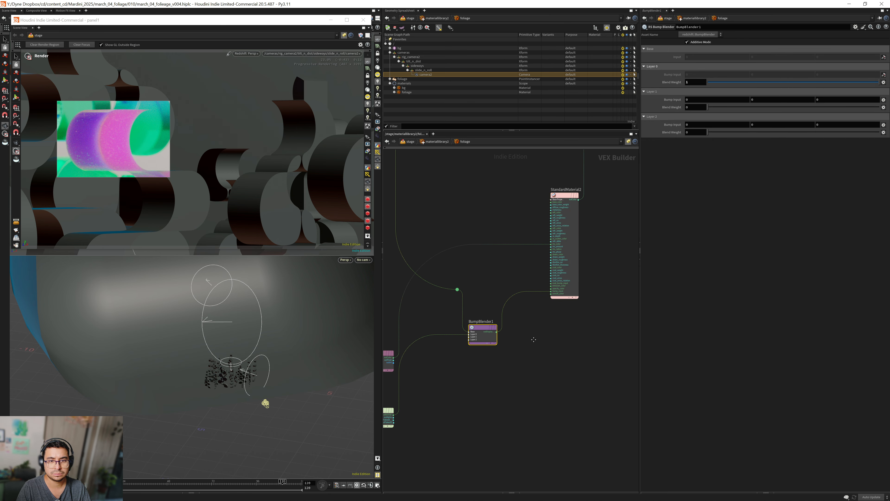
{"action": "middle_click_drag", "start_coordinate": [524, 257], "coordinate": [508, 285]}
{"action": "left_click", "coordinate": [558, 305]}
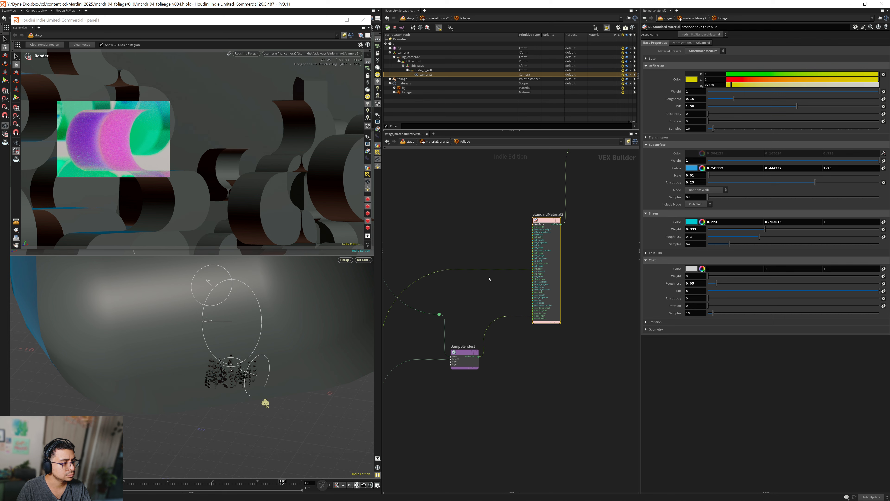
{"action": "scroll", "coordinate": [500, 288], "scroll_direction": "up", "scroll_amount": 3}
{"action": "scroll", "coordinate": [502, 289], "scroll_direction": "down", "scroll_amount": 3}
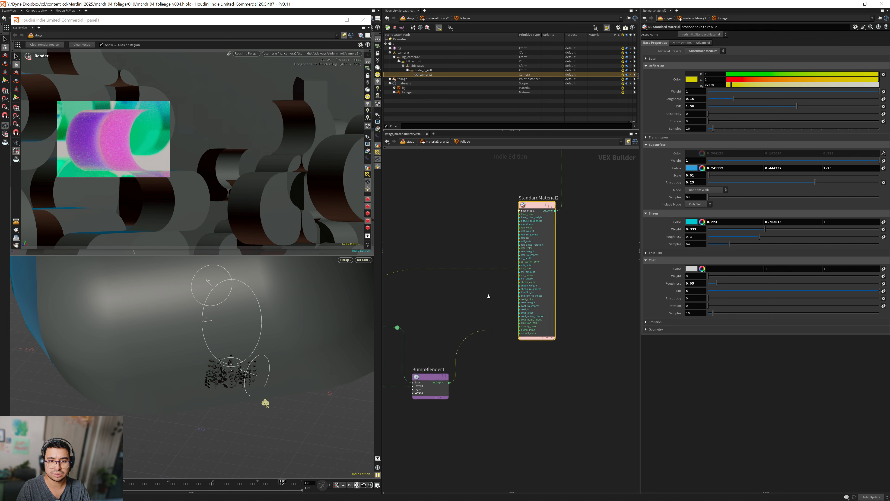
{"action": "scroll", "coordinate": [505, 289], "scroll_direction": "up", "scroll_amount": 2}
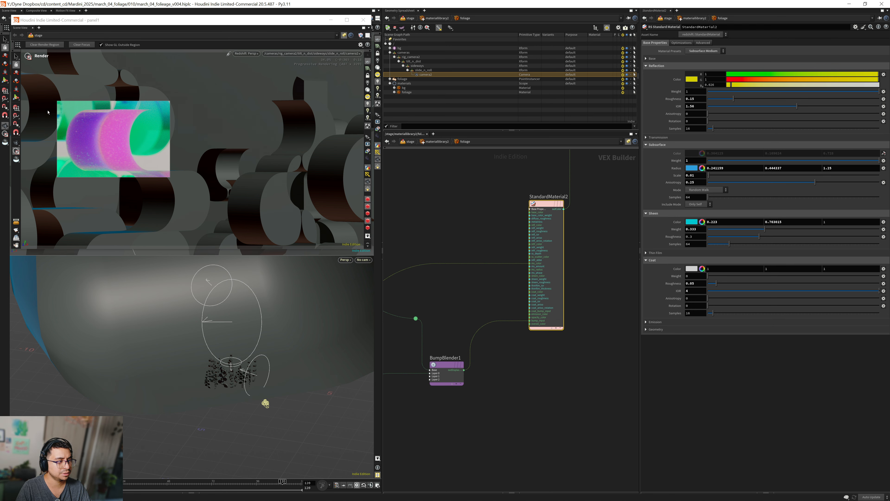
- Clear the render region and preview an earlier frame followed by the first frame of the animation
{"action": "left_click", "coordinate": [52, 45]}
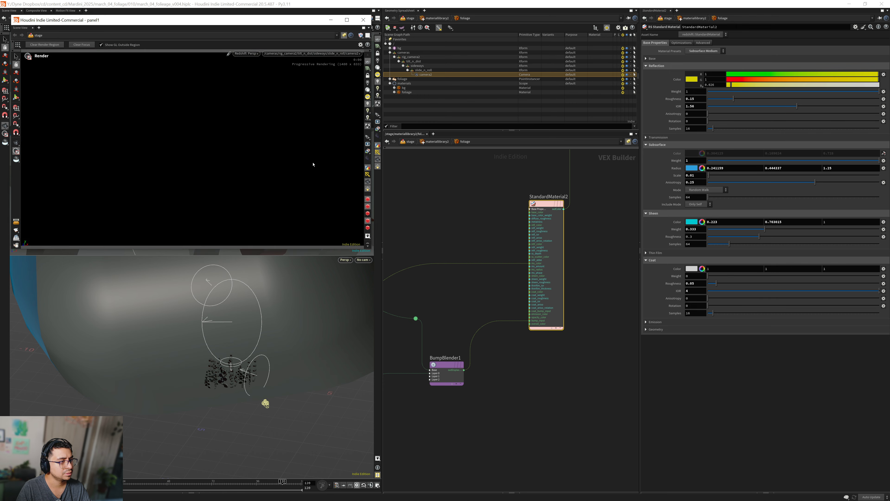
{"action": "left_click", "coordinate": [183, 483]}
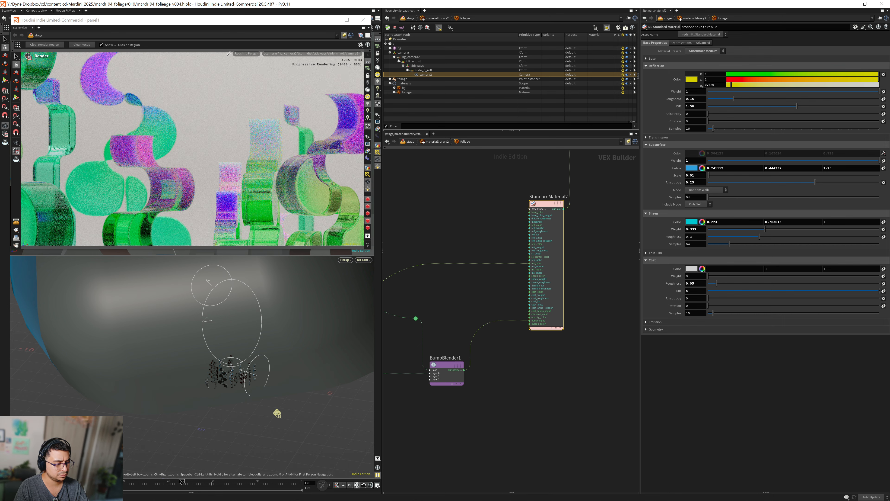
{"action": "key", "text": "ctrl+Up"}
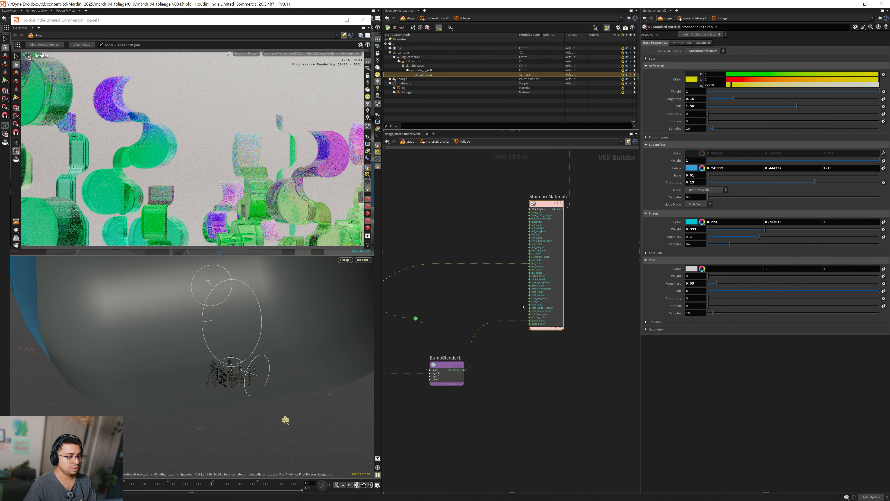
- Frame the whole foliage material network and preview the render at several different frames of the animation
{"action": "key", "text": "h"}
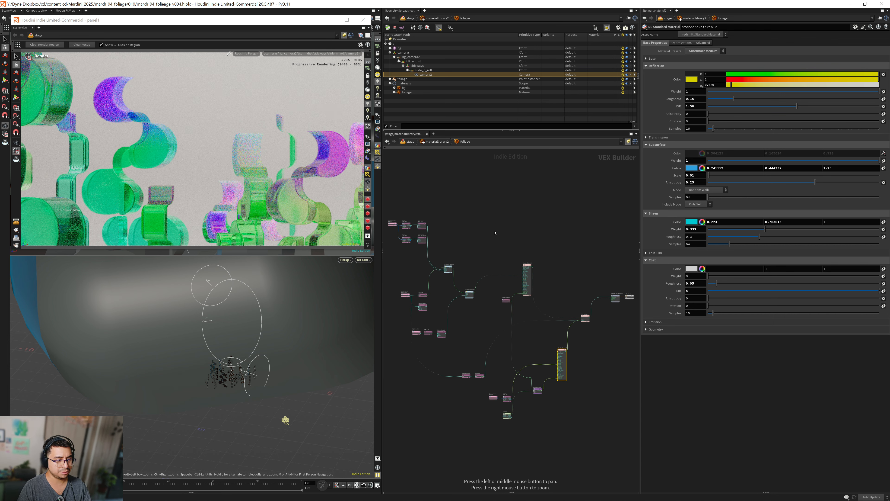
{"action": "left_click", "coordinate": [489, 210]}
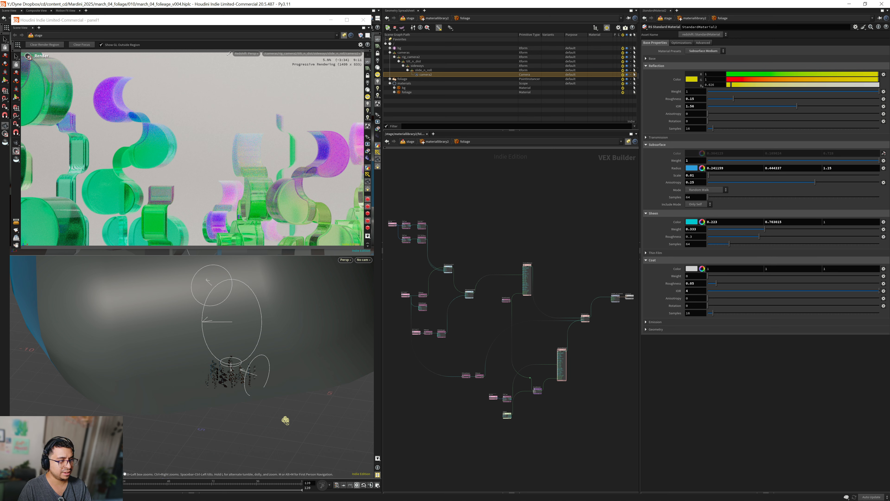
{"action": "left_click", "coordinate": [102, 483]}
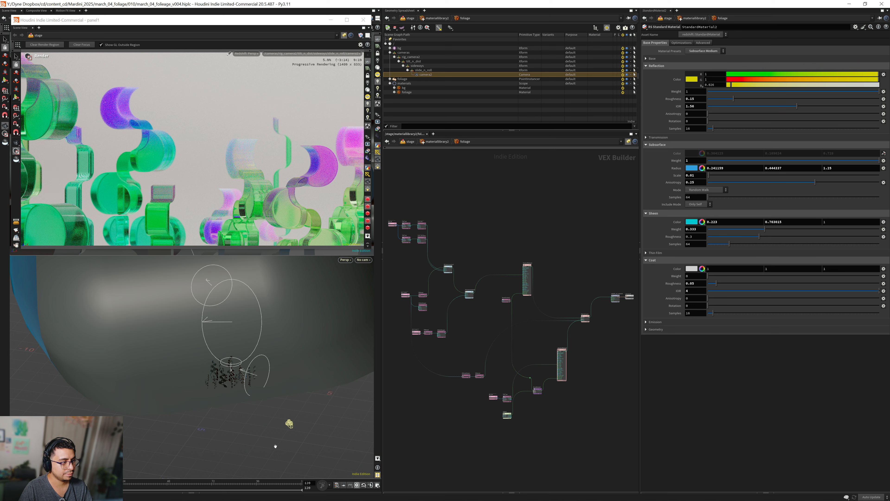
{"action": "left_click", "coordinate": [125, 482]}
{"action": "left_click_drag", "start_coordinate": [132, 481], "coordinate": [183, 484]}
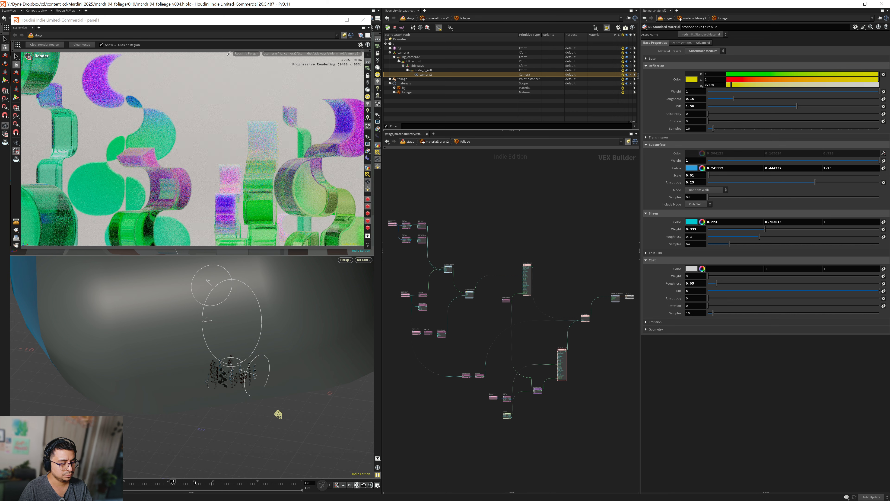
{"action": "left_click", "coordinate": [181, 483]}
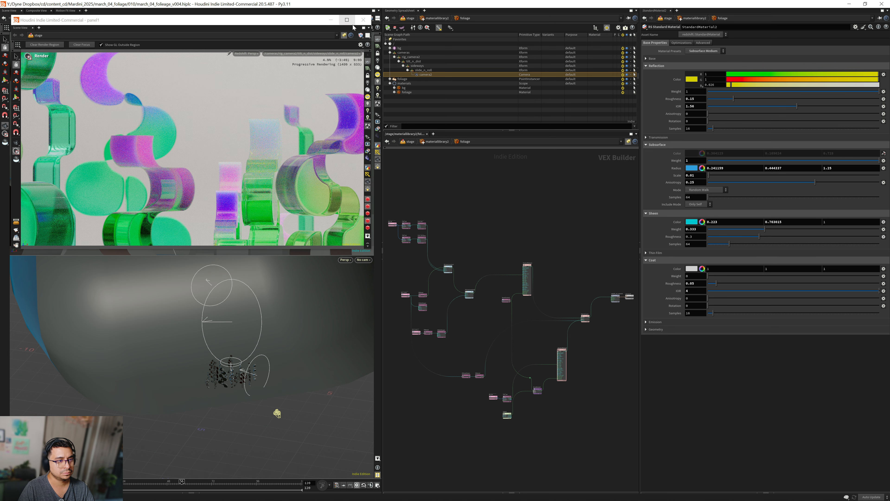
- Return to the stage network, add a Redshift node connected after arealight4, and make it the displayed node
{"action": "key", "text": "u"}
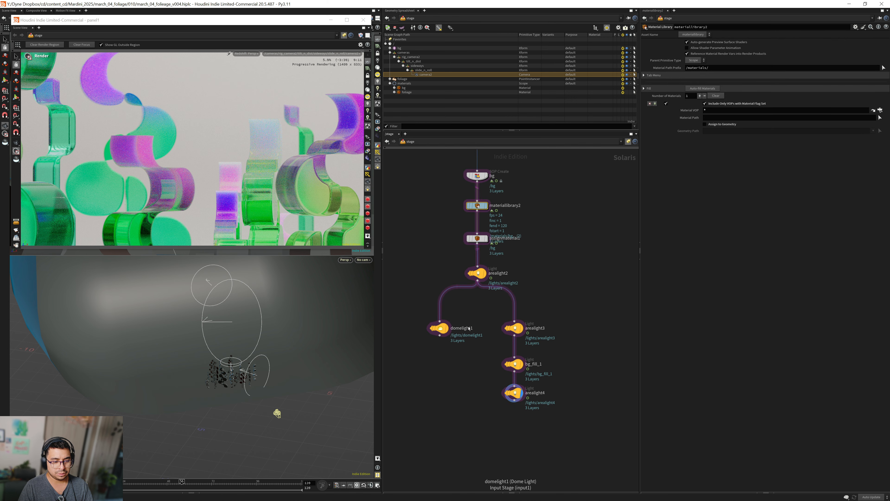
{"action": "key", "text": "Tab"}
{"action": "type", "text": "redshift"}
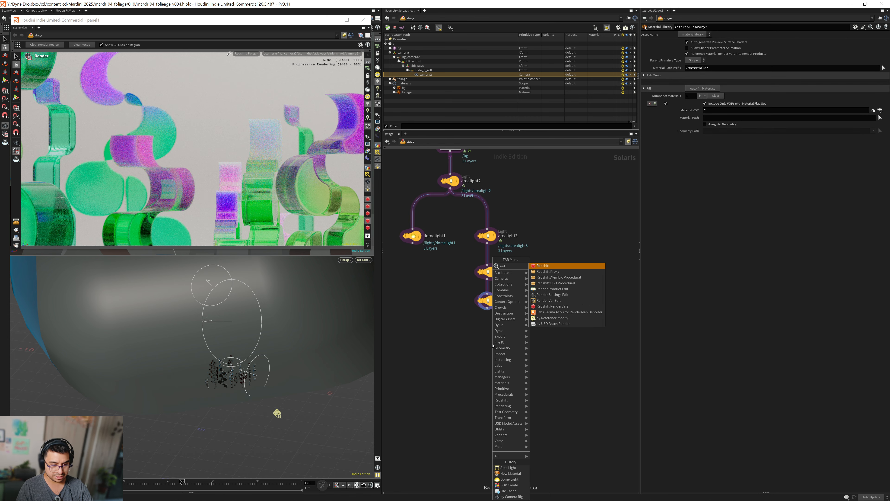
{"action": "key", "text": "Return"}
{"action": "left_click", "coordinate": [492, 342]}
{"action": "left_click_drag", "start_coordinate": [484, 310], "coordinate": [486, 349]}
{"action": "left_click", "coordinate": [496, 348]}
{"action": "middle_click_drag", "start_coordinate": [481, 386], "coordinate": [494, 386]}
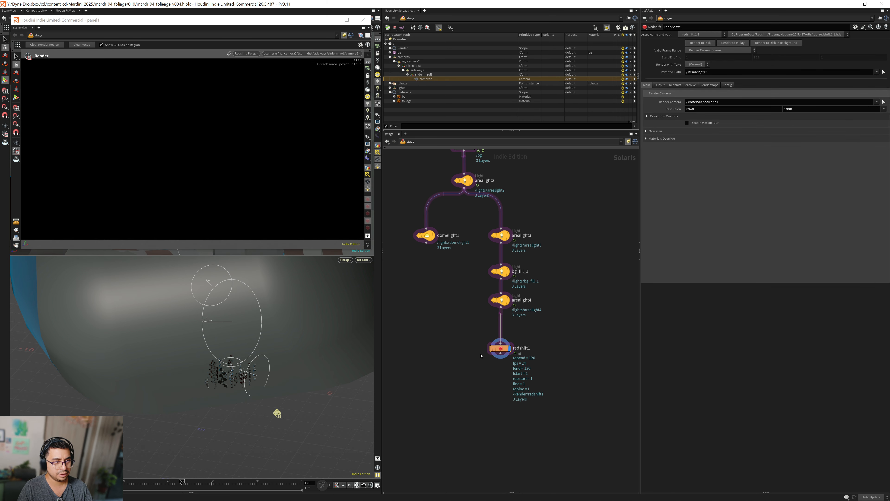
- Set the horizontal render resolution of the redshift1 node to 1920
{"action": "left_click_drag", "start_coordinate": [459, 334], "coordinate": [537, 392]}
{"action": "double_click", "coordinate": [704, 110]}
{"action": "type", "text": "1920"}
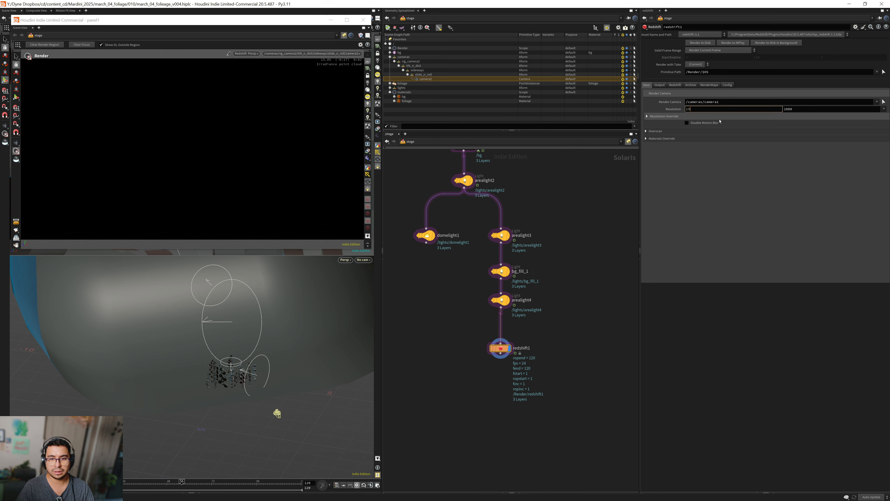
{"action": "key", "text": "Return"}
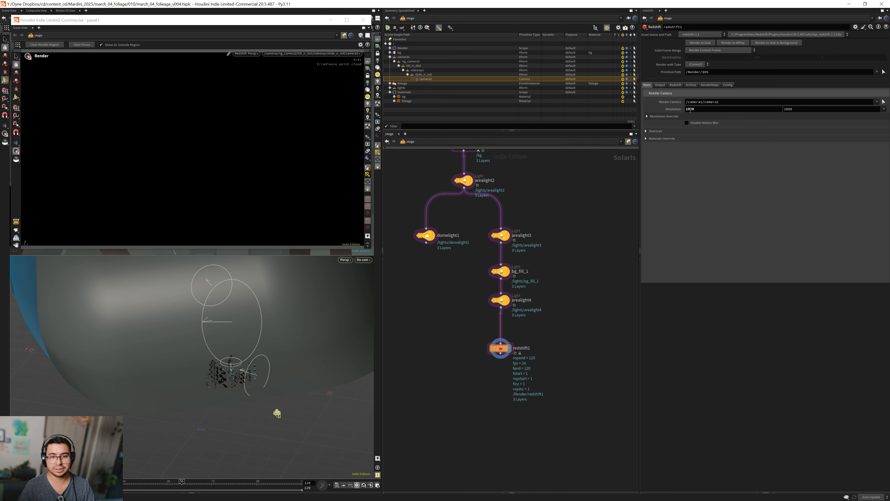
- Set redshift1's EXR output compression to DWA-A, Lossy and Fast (32 scanline block) with a DWA compression of 90
{"action": "left_click", "coordinate": [660, 85]}
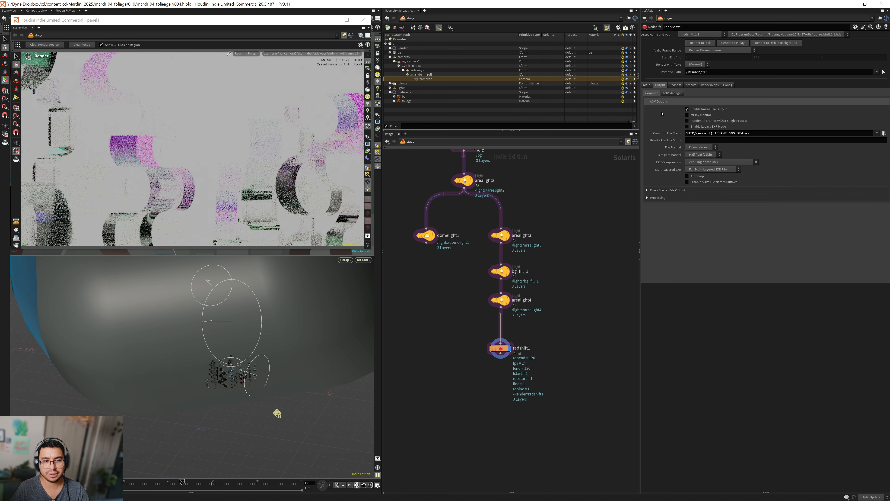
{"action": "left_click", "coordinate": [657, 198]}
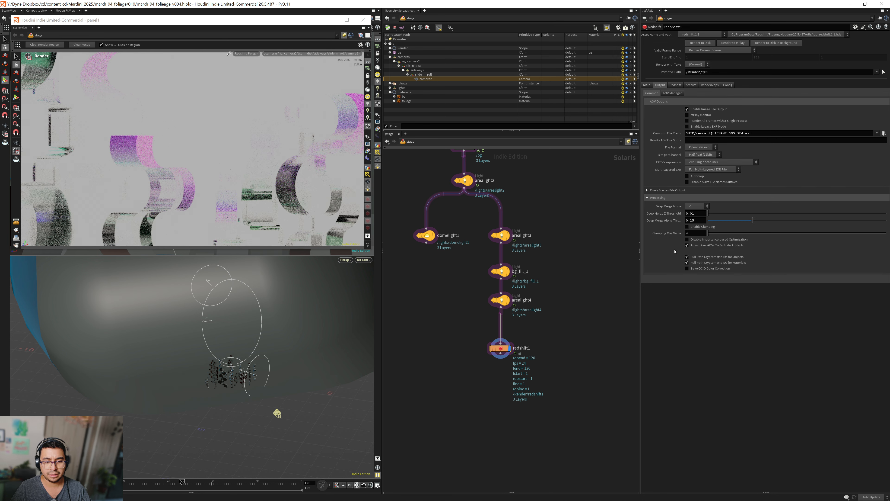
{"action": "left_click", "coordinate": [655, 197]}
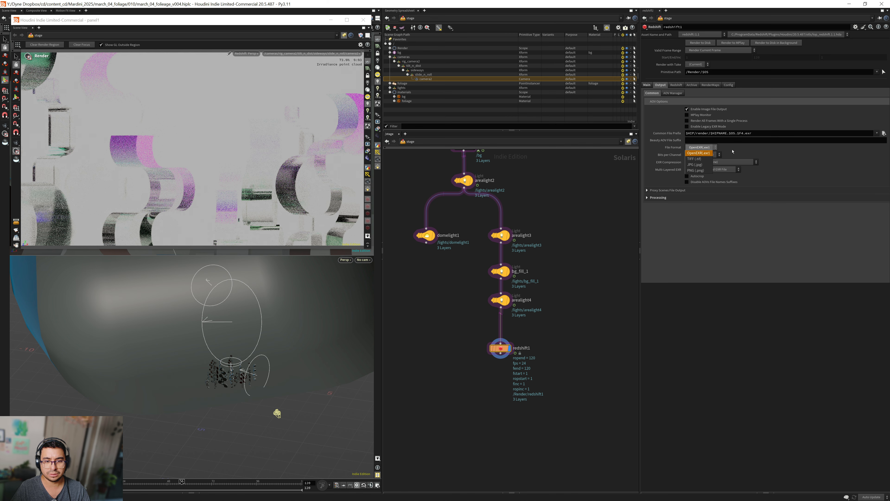
{"action": "left_click", "coordinate": [733, 163]}
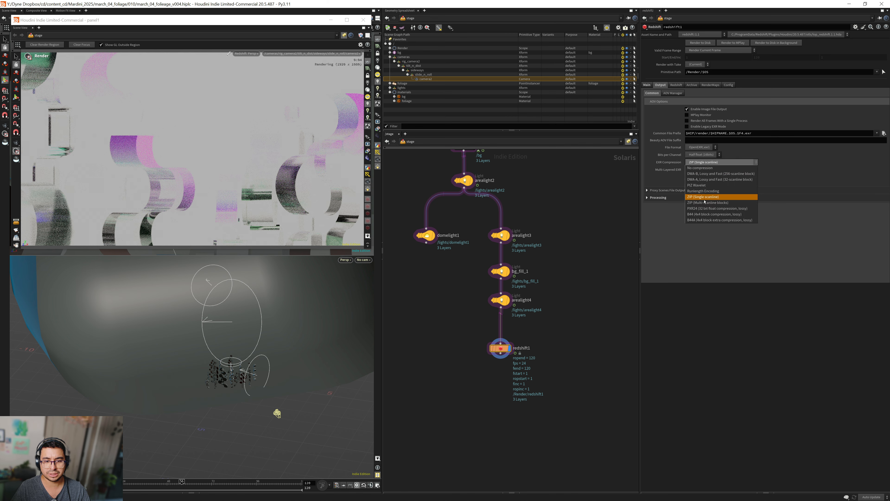
{"action": "left_click", "coordinate": [699, 179]}
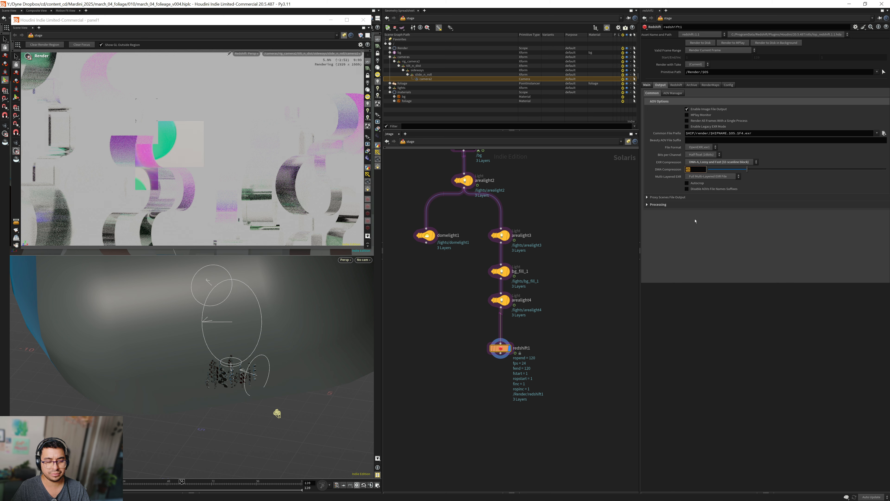
{"action": "type", "text": "90"}
{"action": "key", "text": "Return"}
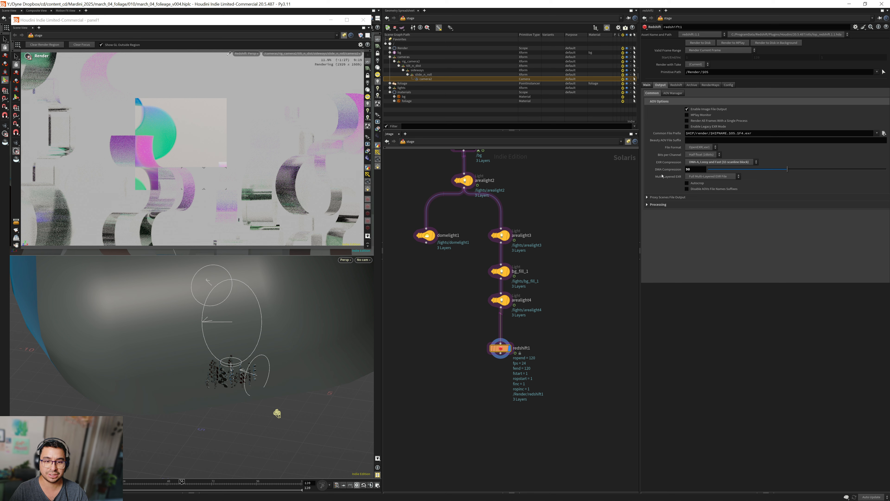
- Show redshift1's advanced Redshift settings, disable automatic sampling, and set threshold 0.008, min samples 16 and max samples 256
{"action": "left_click", "coordinate": [672, 93]}
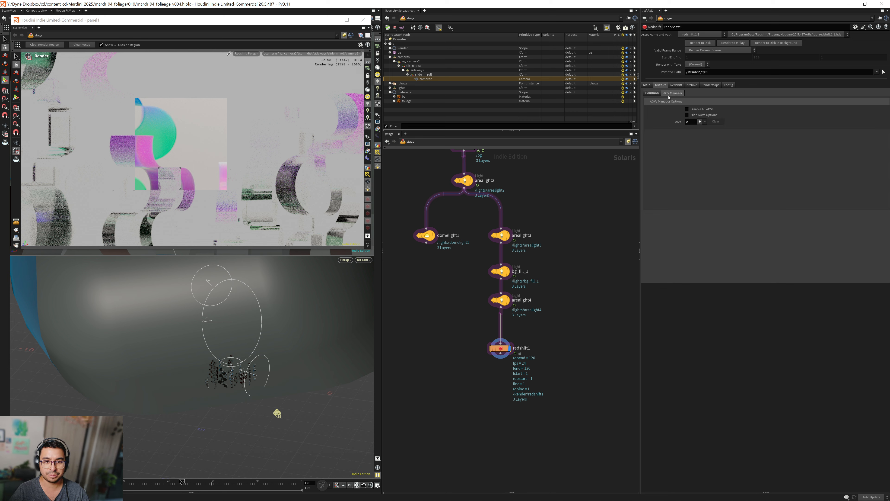
{"action": "left_click", "coordinate": [676, 85]}
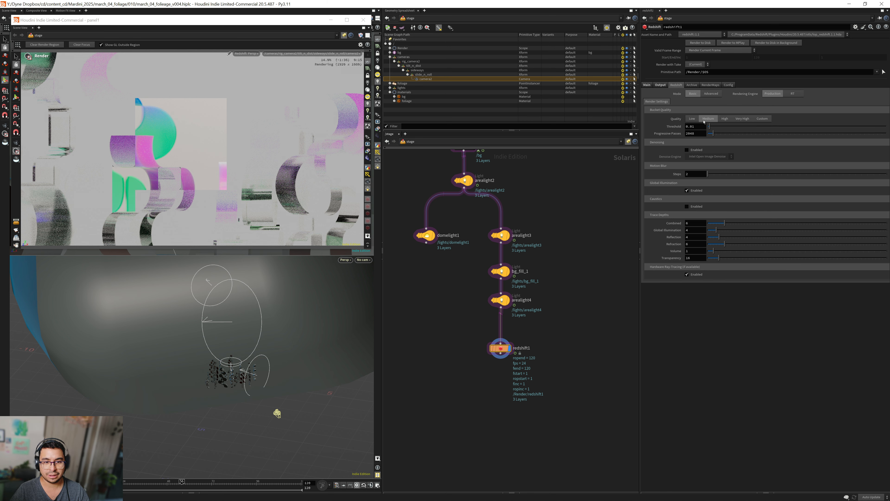
{"action": "left_click", "coordinate": [711, 93]}
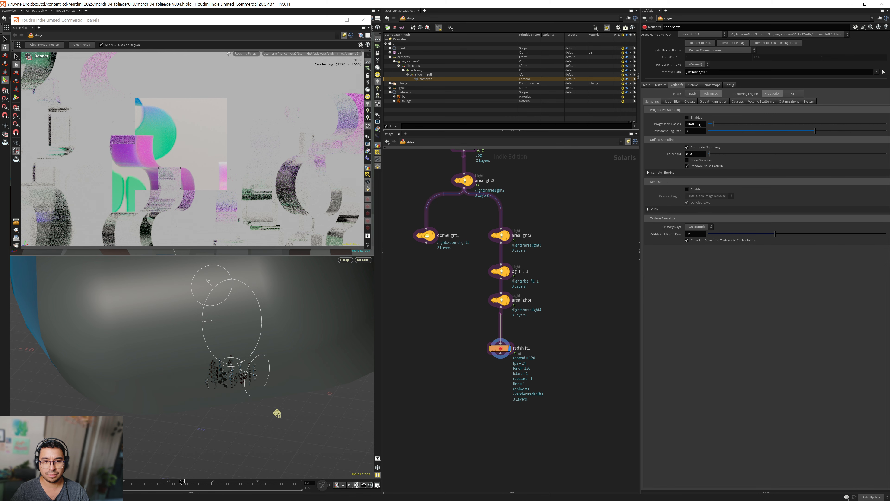
{"action": "left_click", "coordinate": [695, 148]}
{"action": "left_click", "coordinate": [696, 154]}
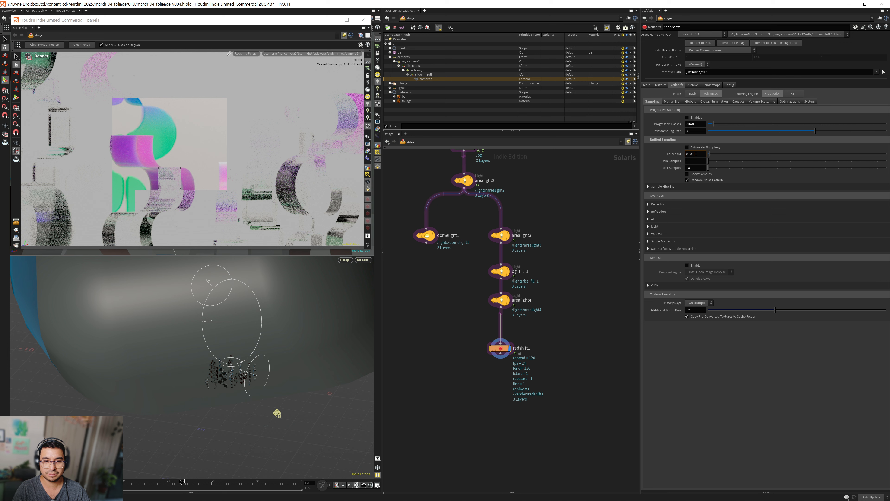
{"action": "type", "text": "08"}
{"action": "key", "text": "Tab"}
{"action": "type", "text": "16"}
{"action": "key", "text": "Tab"}
{"action": "type", "text": "256"}
- Override the refraction samples with a value of 256
{"action": "left_click", "coordinate": [658, 211]}
{"action": "left_click", "coordinate": [687, 219]}
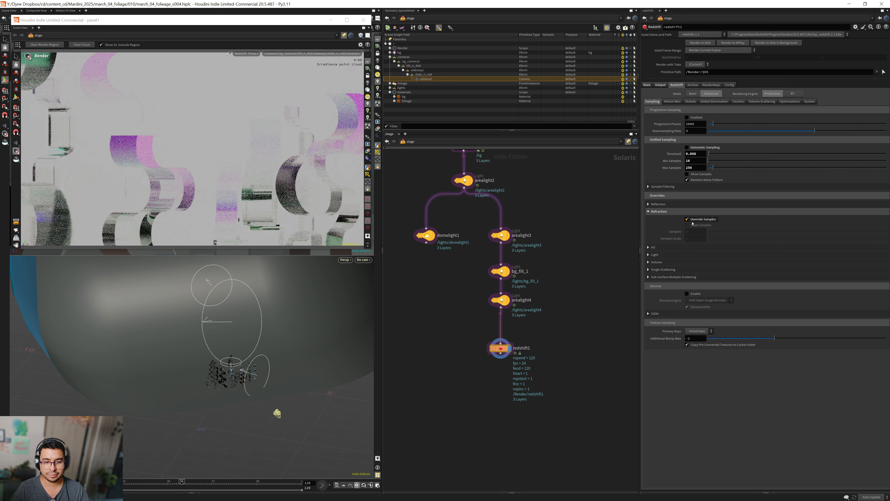
{"action": "left_click", "coordinate": [687, 232]}
{"action": "type", "text": "256"}
{"action": "key", "text": "Return"}
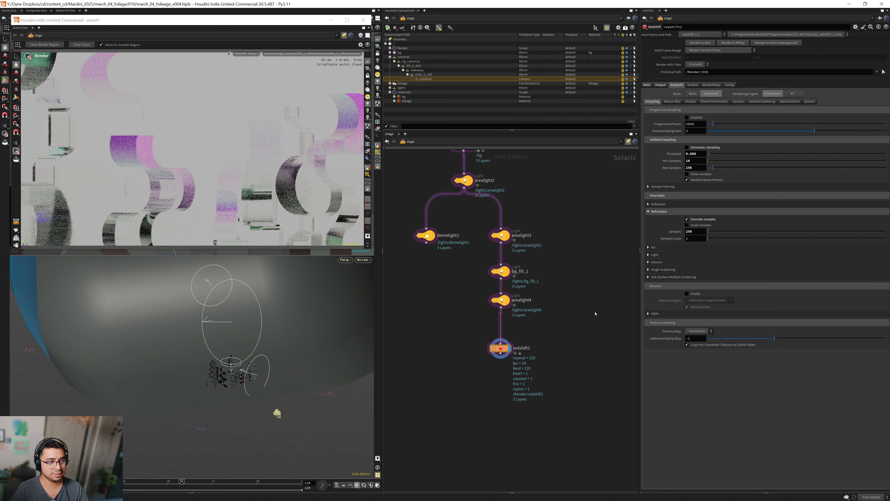
- Set the secondary global illumination engine to Brute Force and change the number of brute force rays
{"action": "left_click", "coordinate": [713, 102]}
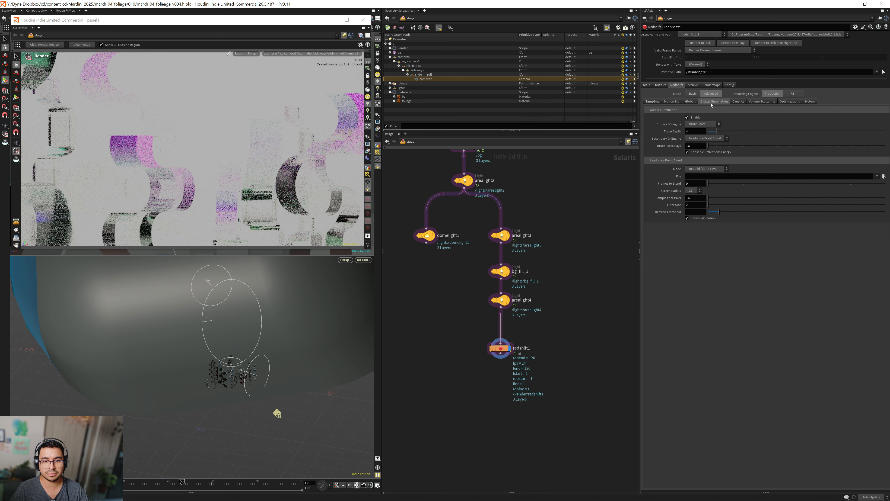
{"action": "left_click", "coordinate": [692, 140]}
{"action": "left_click", "coordinate": [696, 154]}
{"action": "left_click_drag", "start_coordinate": [695, 146], "coordinate": [684, 142]}
{"action": "type", "text": "2"}
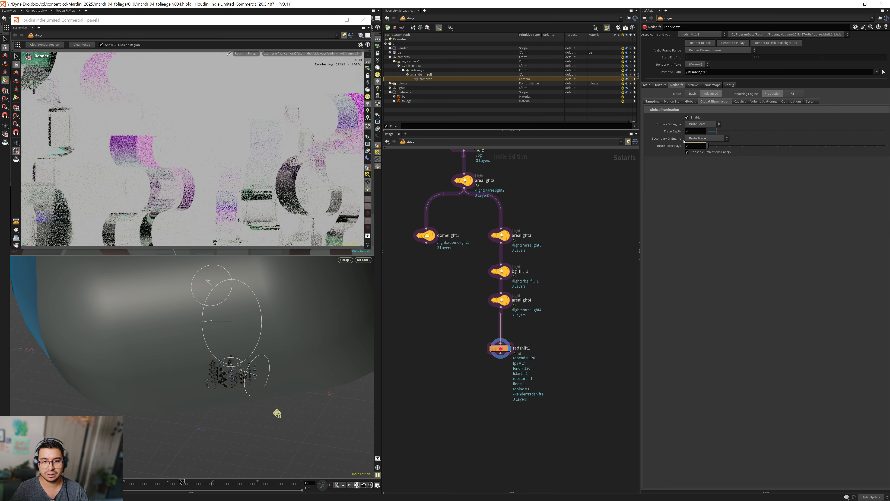
{"action": "key", "text": "Return"}
- Set the trace depths to 8 for reflection, 12 for refraction, 12 combined and 32 for transparency, and review the motion blur and sampling settings
{"action": "left_click", "coordinate": [690, 101]}
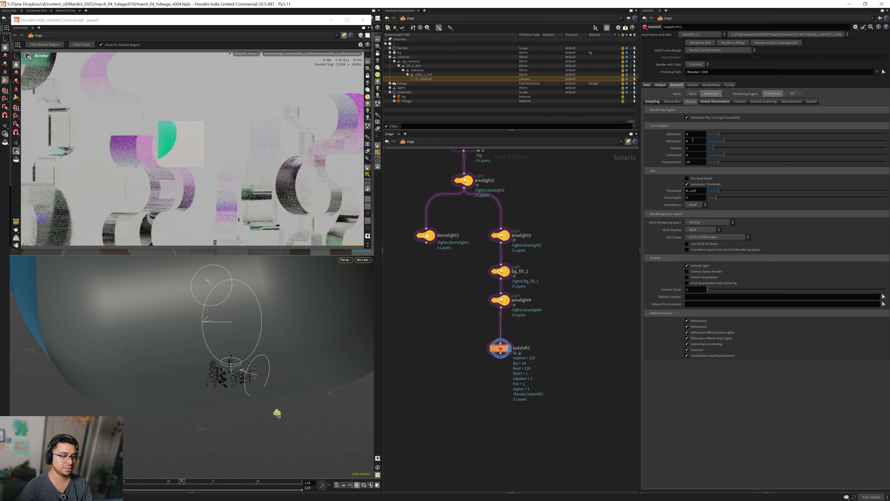
{"action": "double_click", "coordinate": [687, 135]}
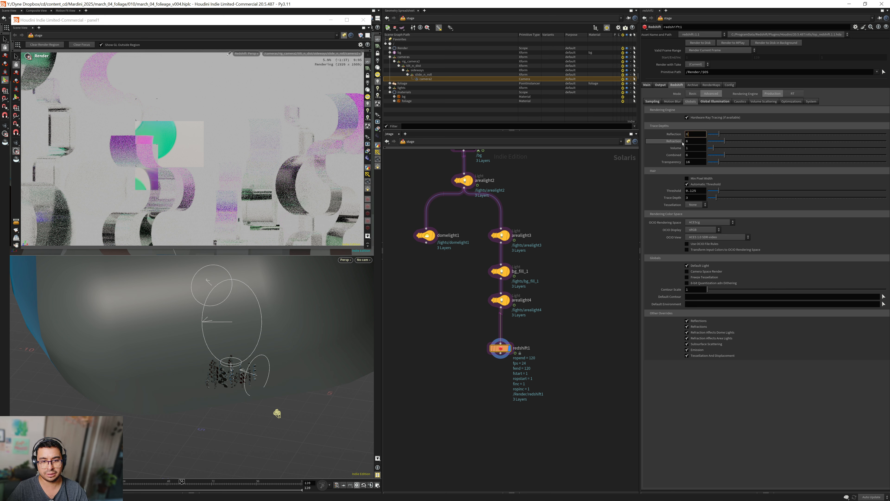
{"action": "type", "text": "8"}
{"action": "key", "text": "Tab"}
{"action": "type", "text": "12"}
{"action": "key", "text": "Tab"}
{"action": "key", "text": "Tab"}
{"action": "type", "text": "12"}
{"action": "key", "text": "Tab"}
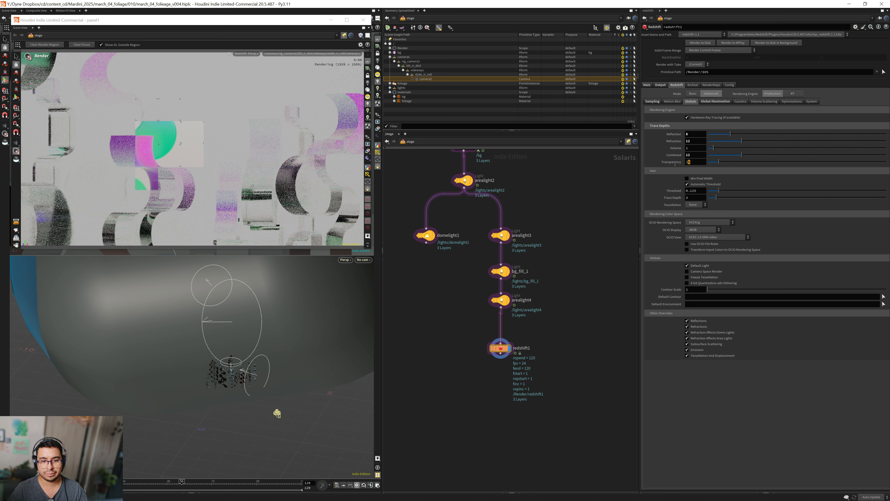
{"action": "type", "text": "32"}
{"action": "key", "text": "Return"}
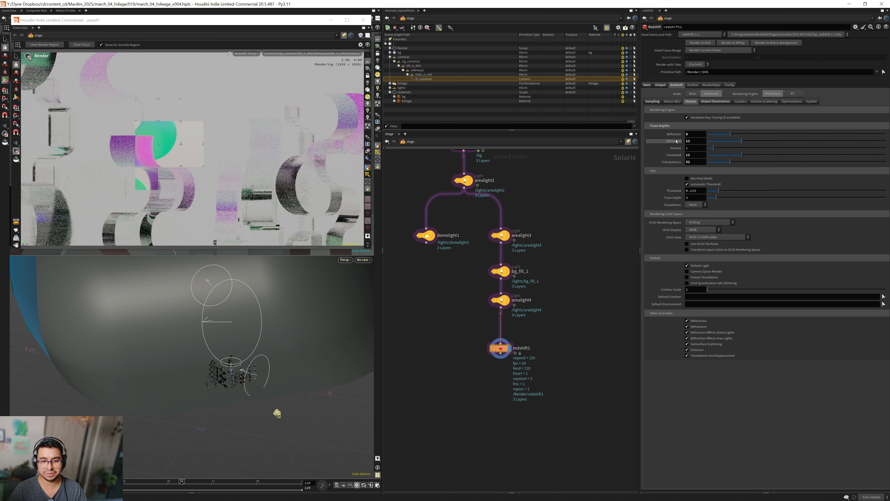
{"action": "left_click", "coordinate": [652, 101]}
{"action": "left_click", "coordinate": [672, 102]}
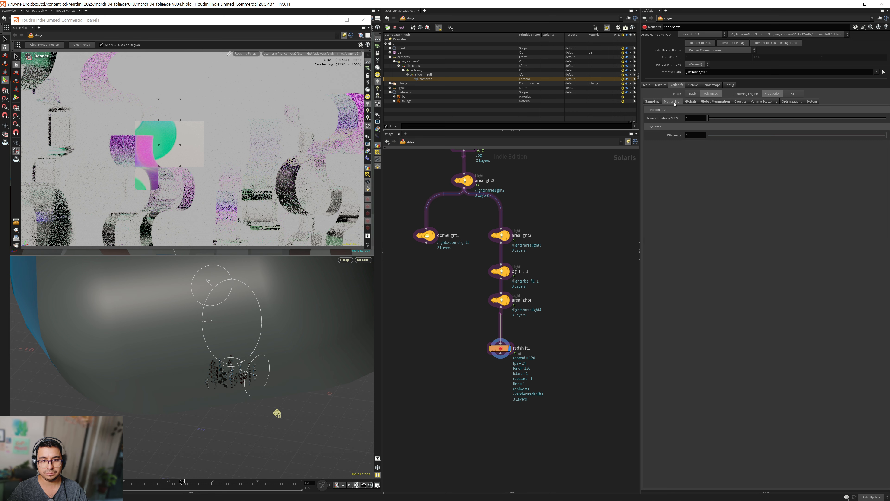
{"action": "left_click", "coordinate": [652, 101]}
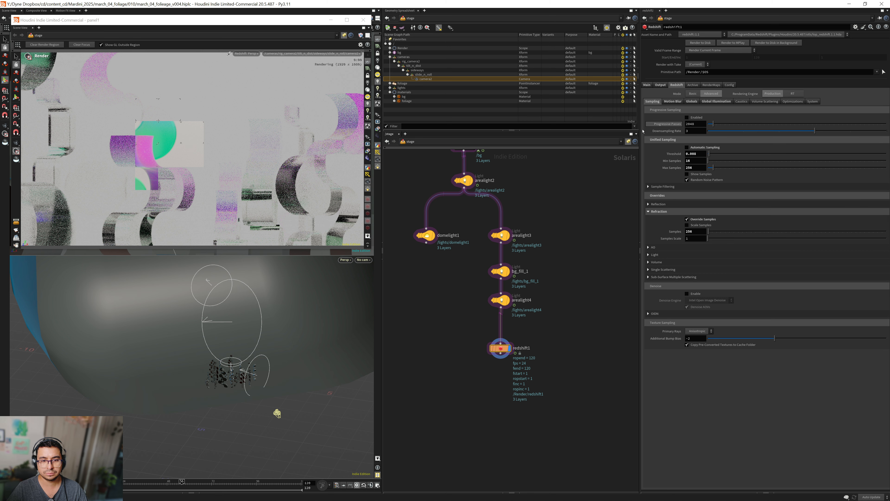
- Add a dy RS Proxy Submitter node below redshift1 and connect redshift1's output to its first input
{"action": "middle_click_drag", "start_coordinate": [578, 345], "coordinate": [574, 316]}
{"action": "scroll", "coordinate": [529, 350], "scroll_direction": "up", "scroll_amount": 5}
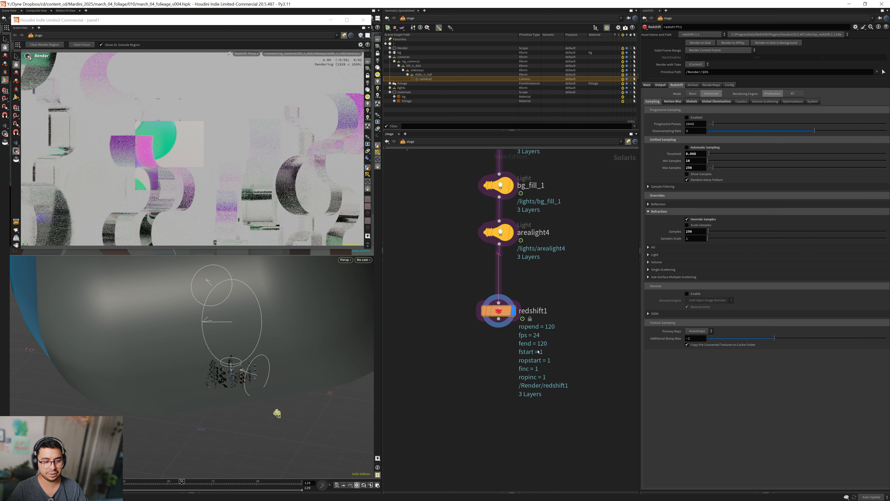
{"action": "middle_click_drag", "start_coordinate": [522, 360], "coordinate": [514, 329]}
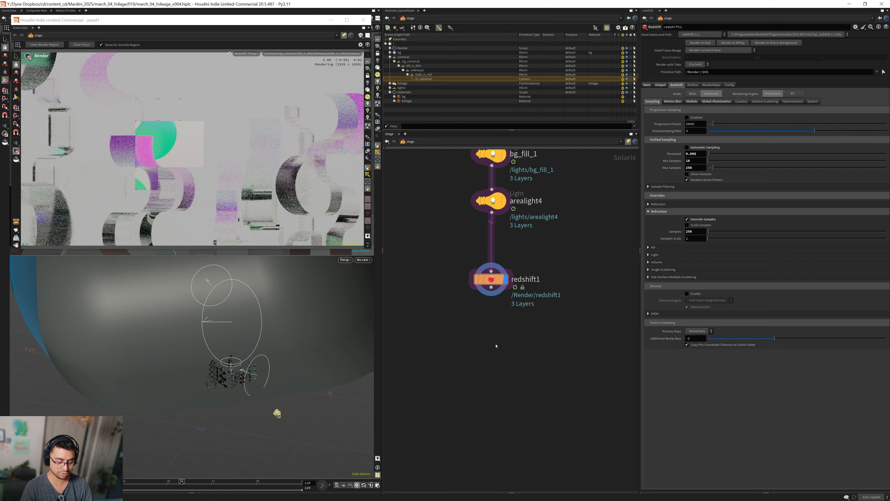
{"action": "key", "text": "Tab"}
{"action": "type", "text": "red"}
{"action": "key", "text": "Down"}
{"action": "key", "text": "Down"}
{"action": "key", "text": "Down"}
{"action": "key", "text": "Return"}
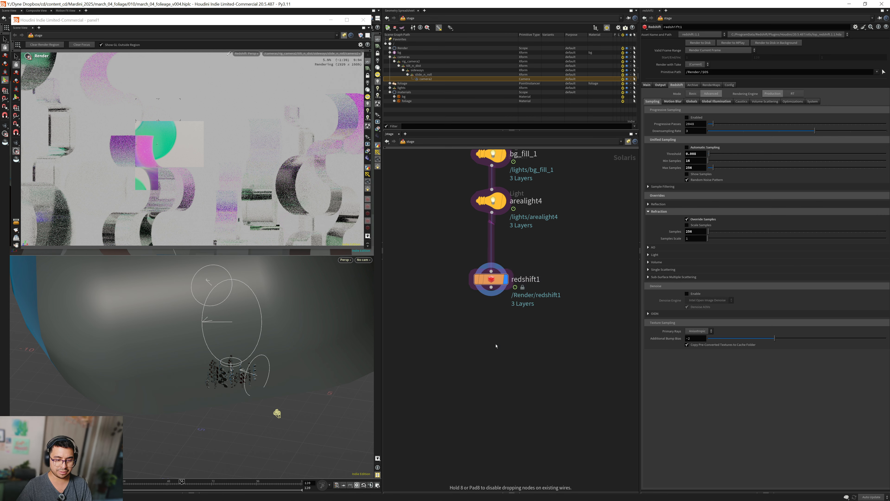
{"action": "left_click", "coordinate": [491, 346]}
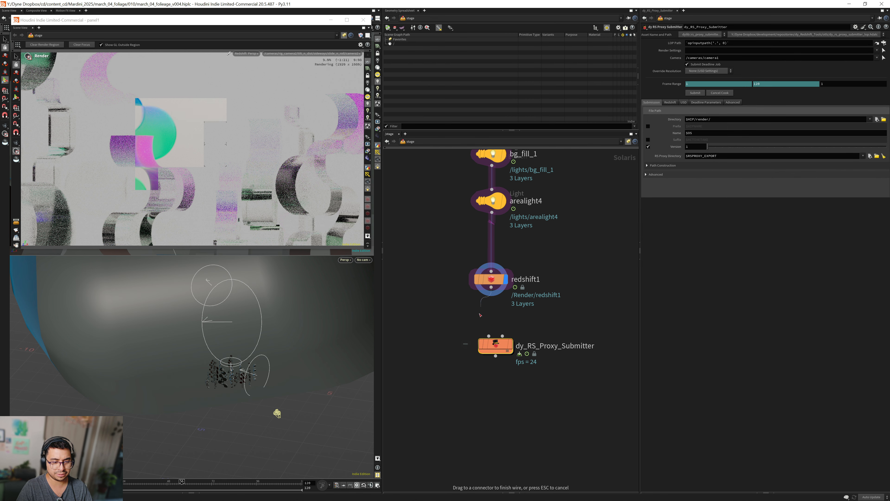
{"action": "left_click_drag", "start_coordinate": [491, 351], "coordinate": [486, 335]}
- Rename the RS Proxy Submitter node as march_04_foliage_16-9
{"action": "double_click", "coordinate": [531, 330]}
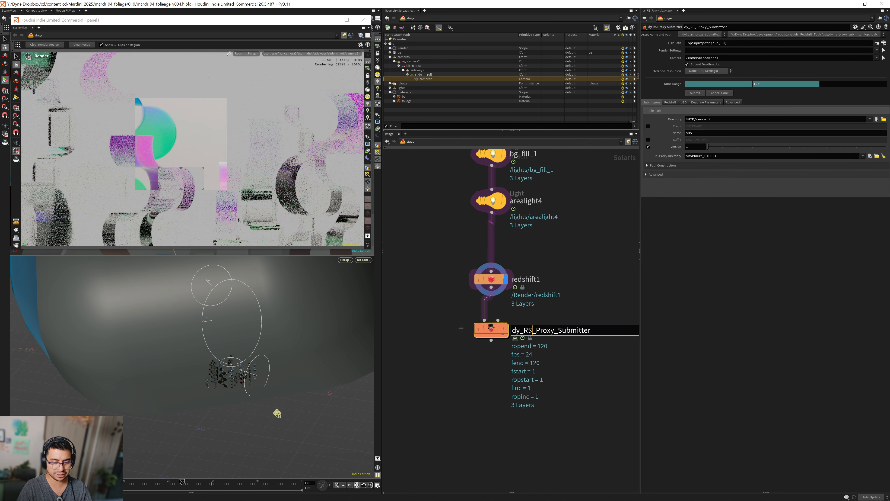
{"action": "type", "text": "march"}
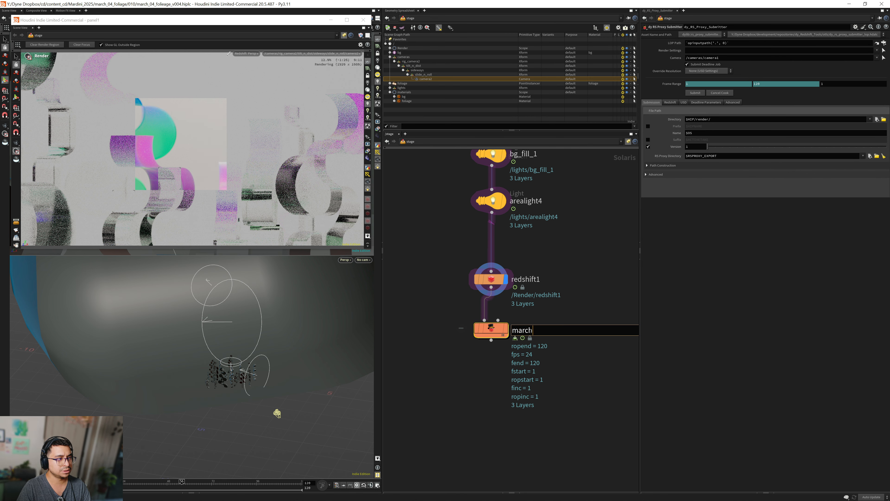
{"action": "type", "text": "_04_f"}
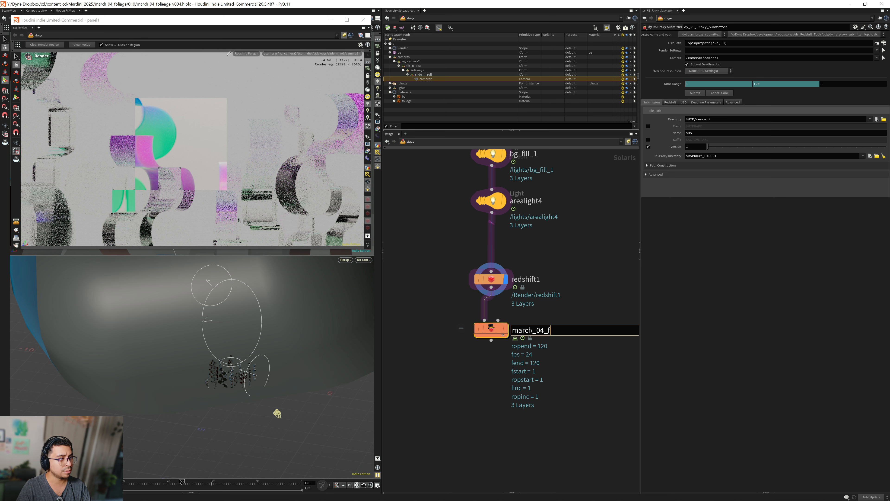
{"action": "type", "text": "oliage_"}
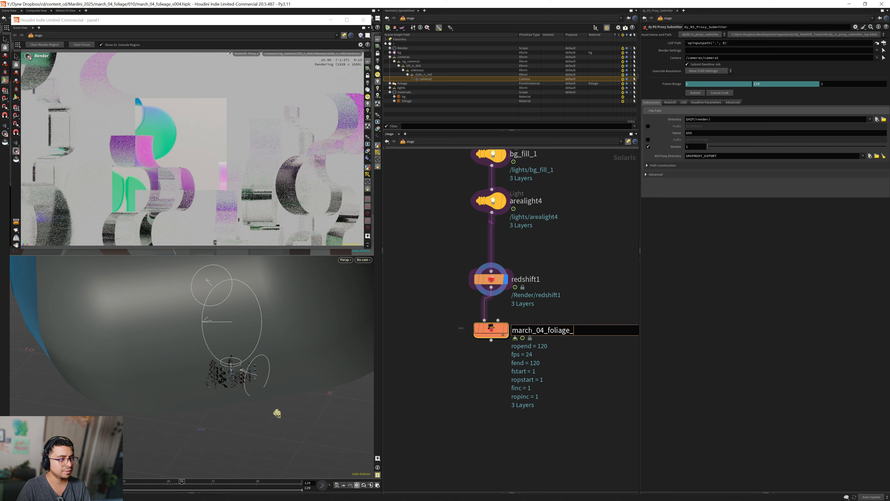
{"action": "type", "text": "16-"}
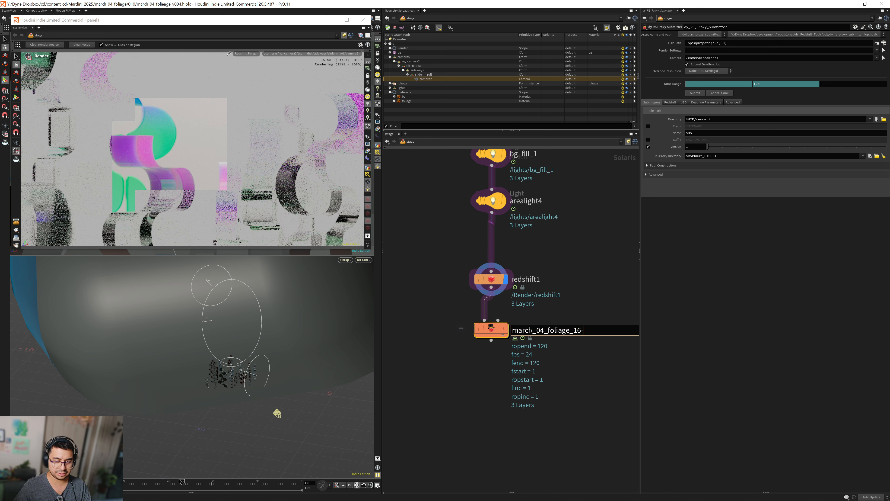
{"action": "type", "text": "9"}
{"action": "key", "text": "Return"}
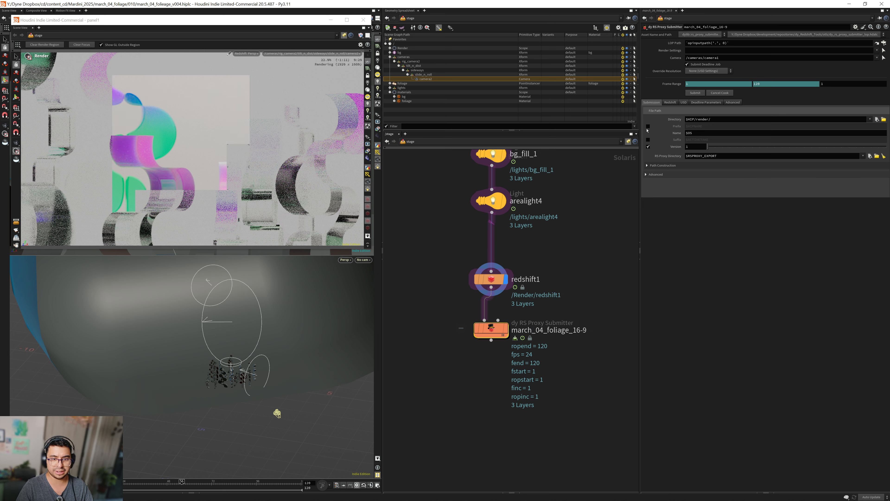
- Set the submitter's render settings to /Render/redshift1 and its camera to camera2 under /cameras/rig_camera2
{"action": "left_click", "coordinate": [877, 50]}
{"action": "left_click", "coordinate": [868, 56]}
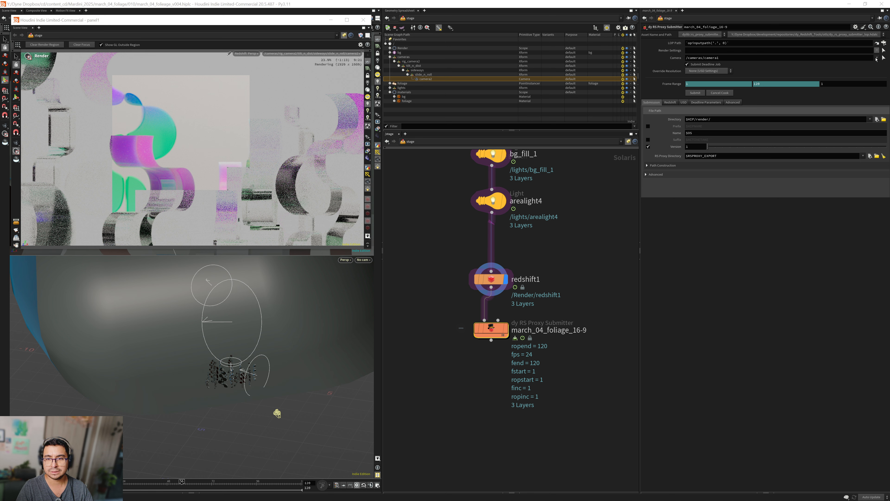
{"action": "left_click", "coordinate": [877, 58]}
{"action": "left_click", "coordinate": [856, 63]}
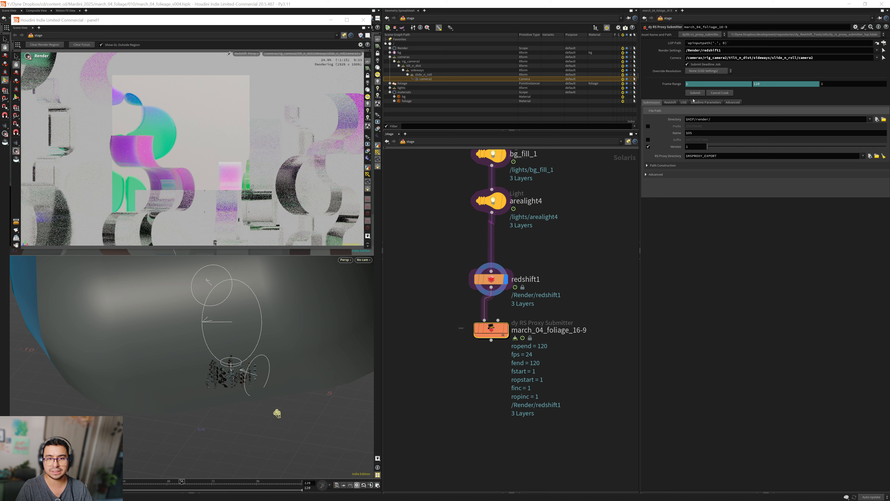